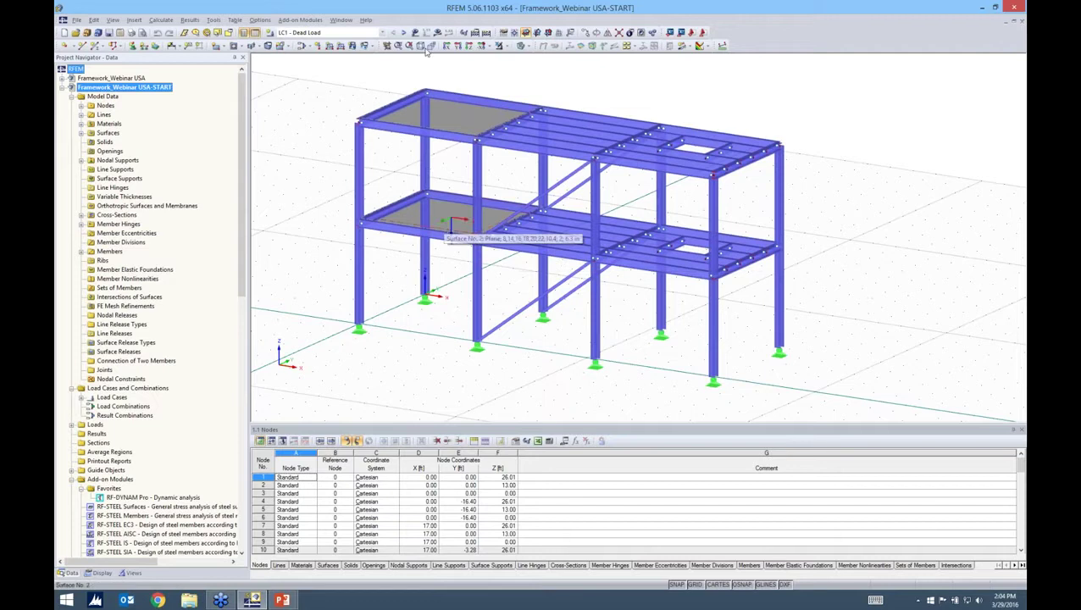
# Display the loads of load case LC1 - Dead Load on the two-storey frame model.
pyautogui.click(381, 33)
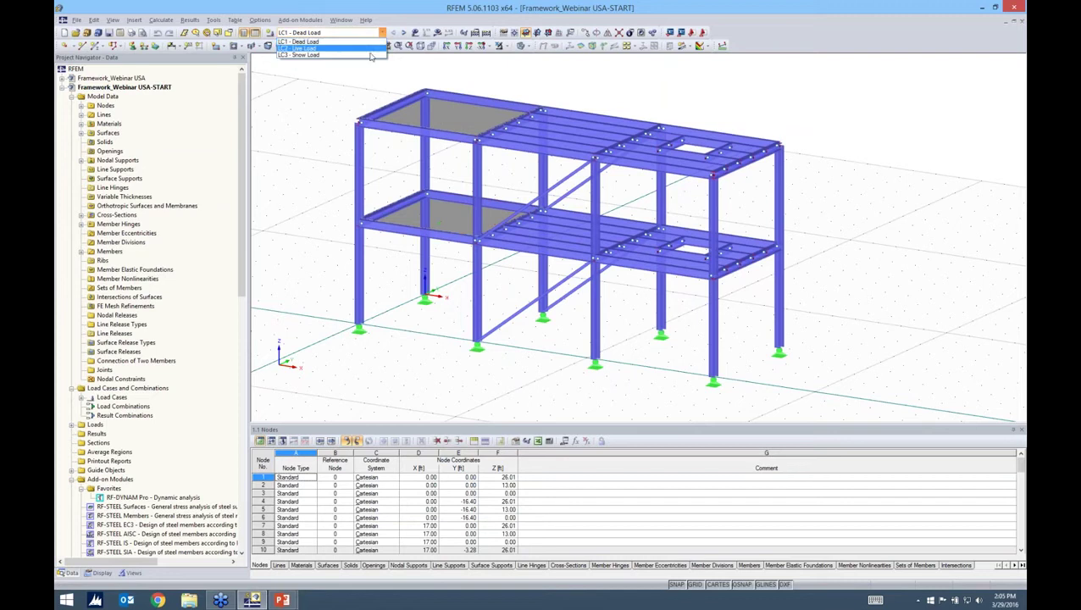
pyautogui.click(826, 145)
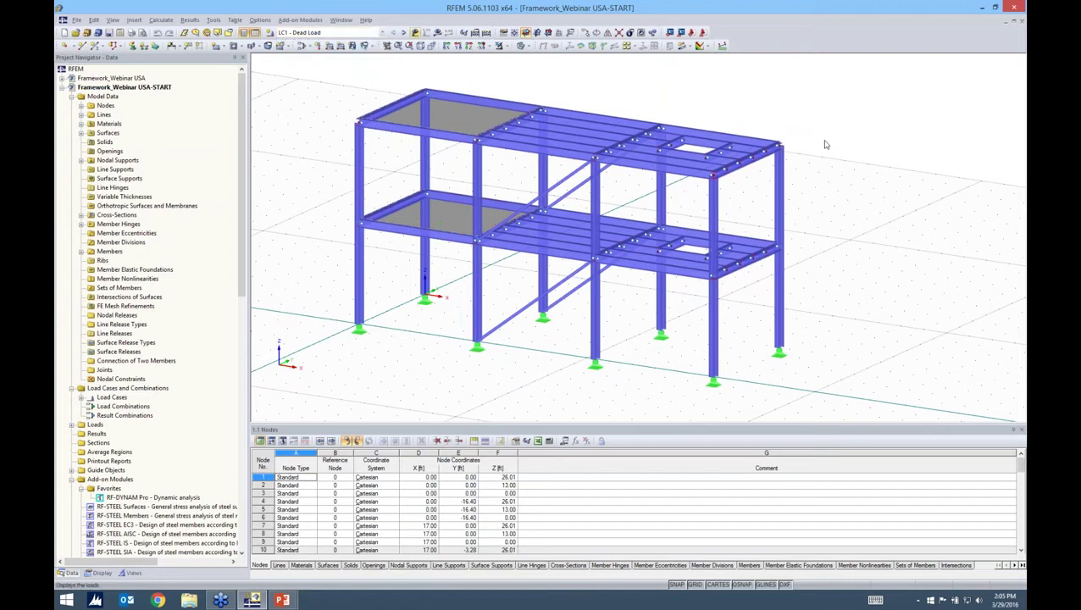
pyautogui.scroll(-1, 826, 145)
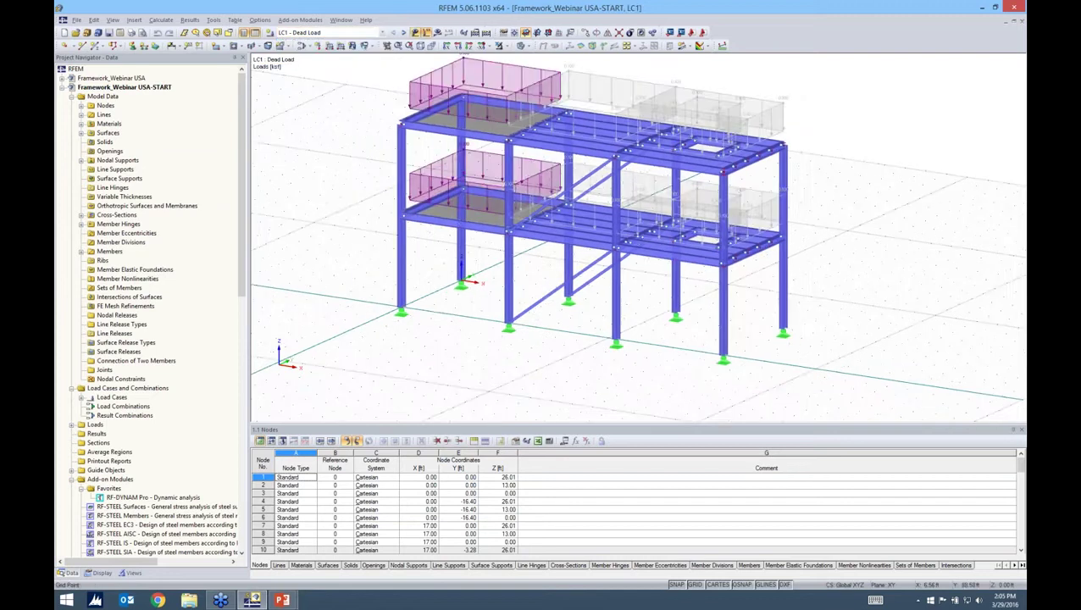
pyautogui.scroll(-1, 827, 145)
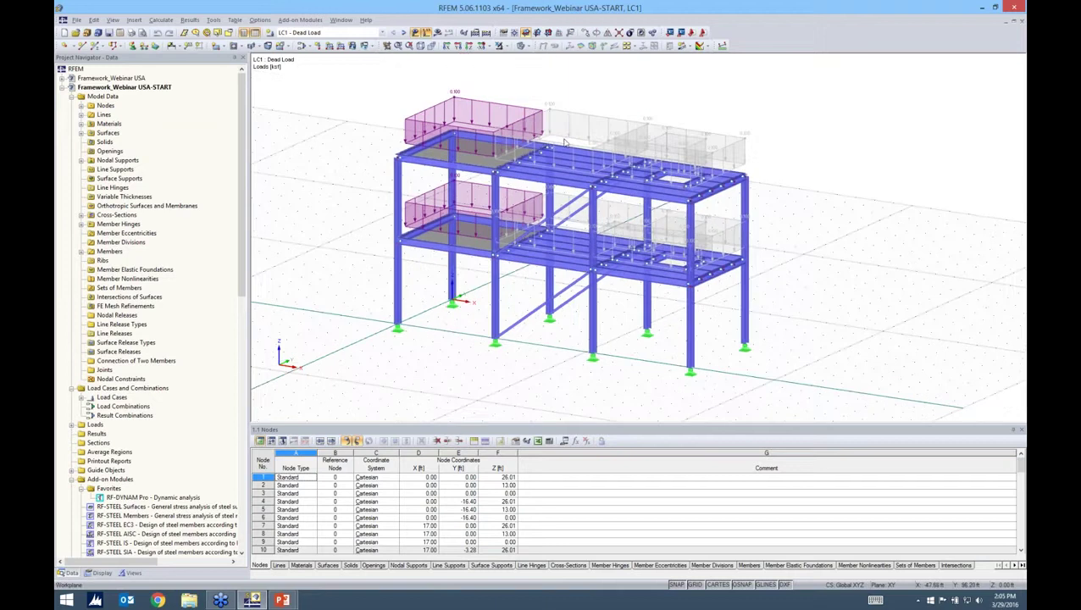
# Display the generated upper-floor area load separately as member loads, inspect it, and switch the separate display off again.
pyautogui.rightClick(643, 133)
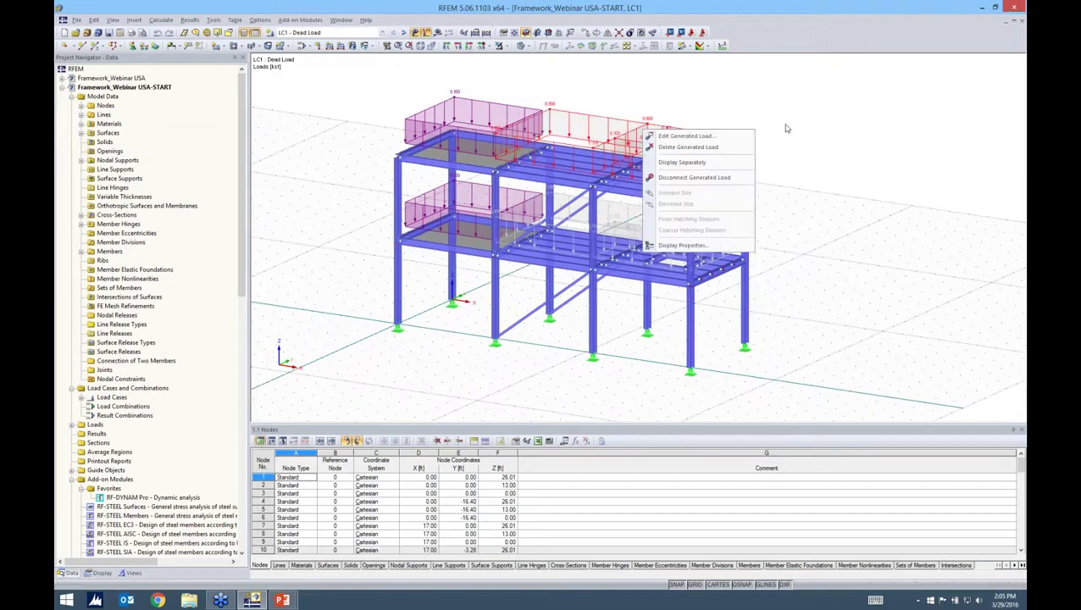
pyautogui.click(645, 135)
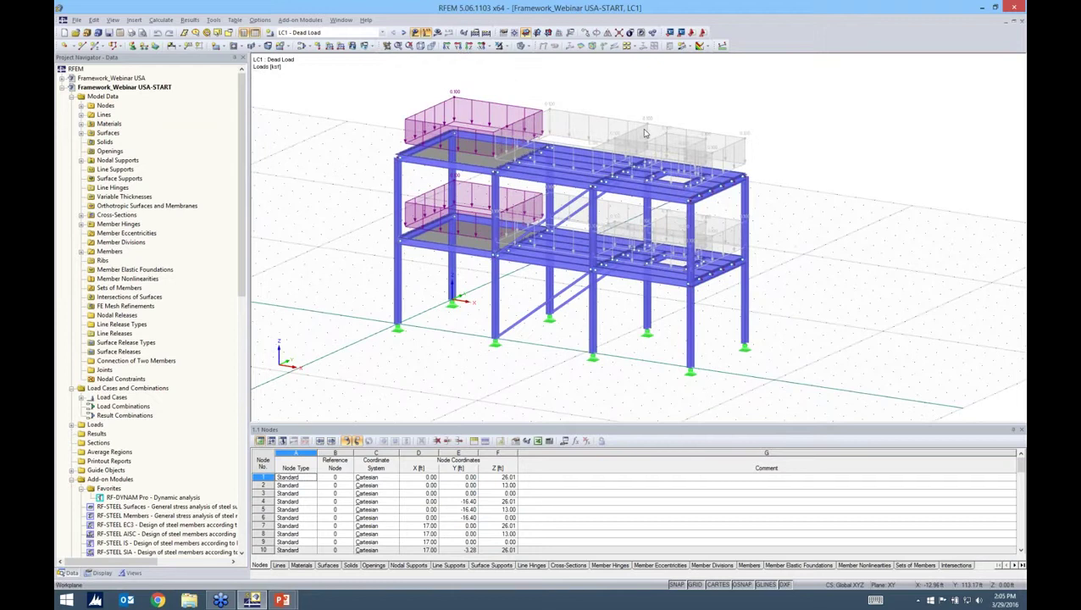
pyautogui.click(669, 161)
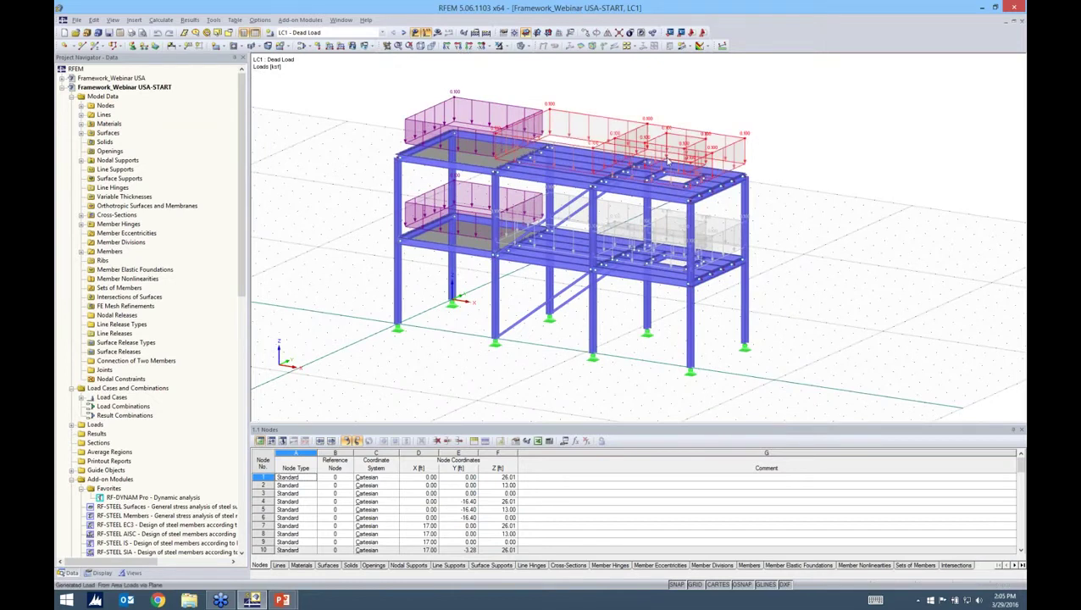
pyautogui.rightClick(669, 161)
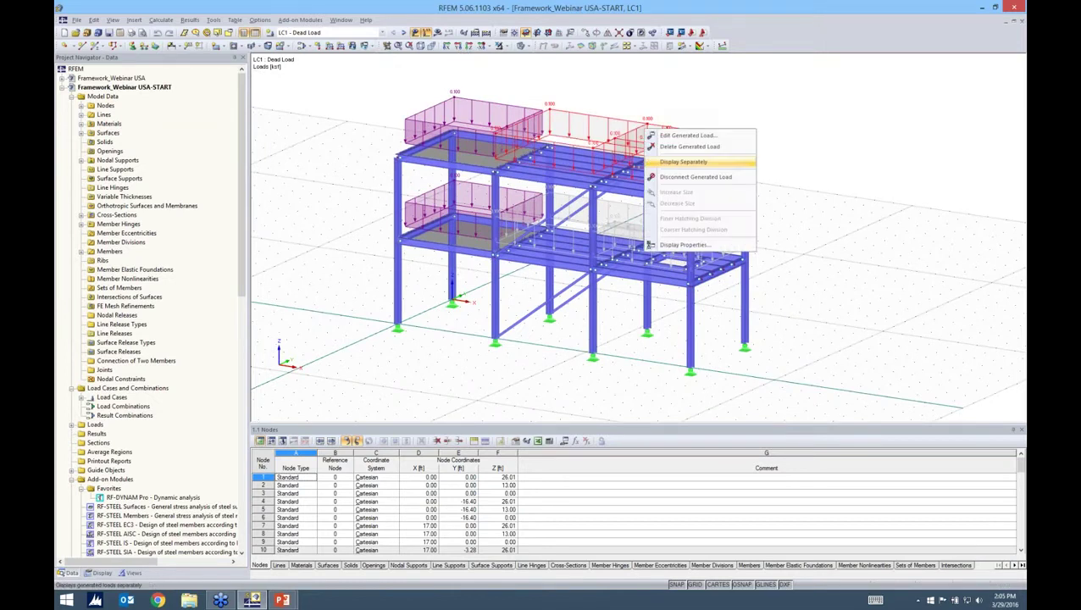
pyautogui.click(683, 161)
pyautogui.moveTo(608, 206); pyautogui.dragTo(737, 203, button='middle')
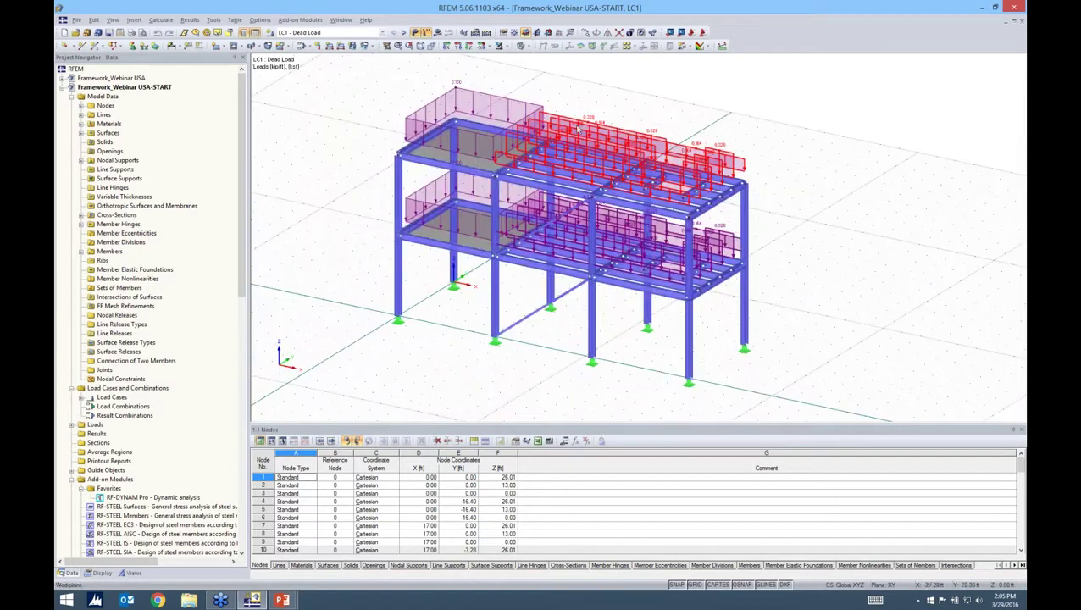
pyautogui.rightClick(577, 127)
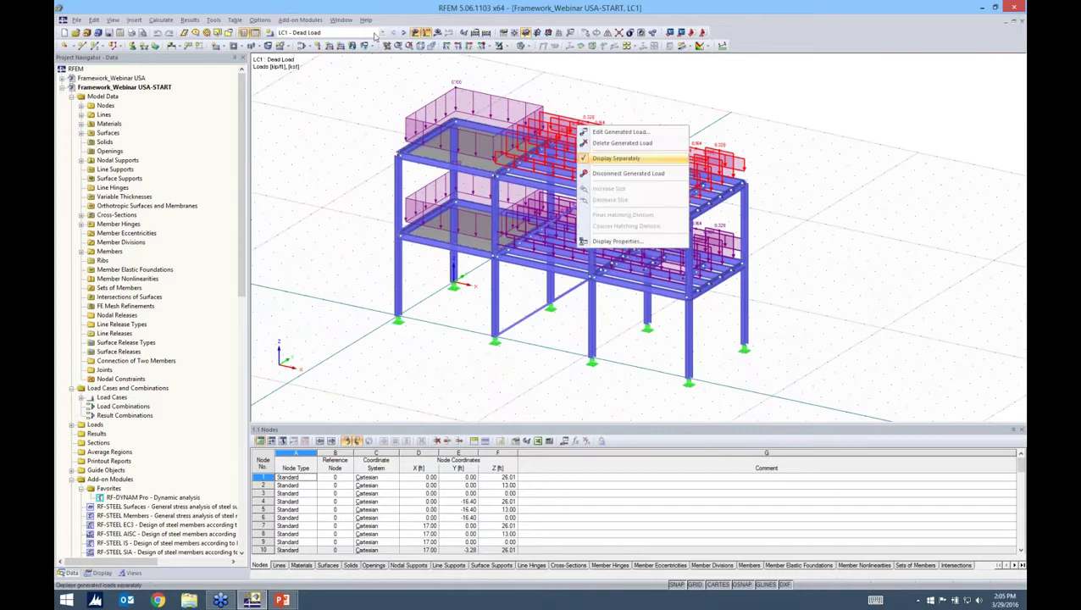
# Review the loads of LC2 - Live Load and LC3 - Snow Load on the model.
pyautogui.click(377, 34)
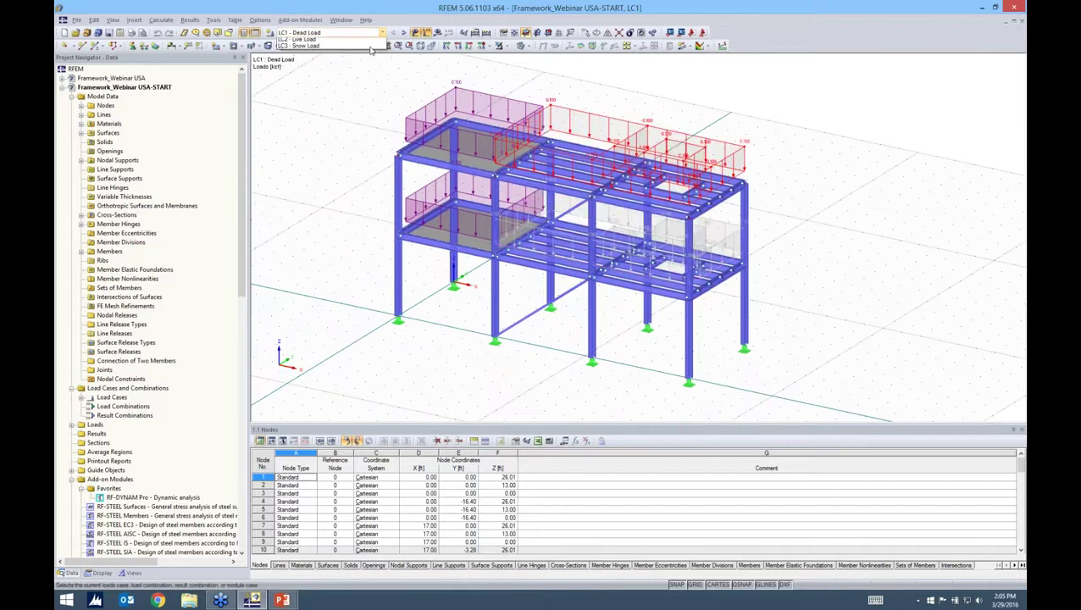
pyautogui.click(370, 39)
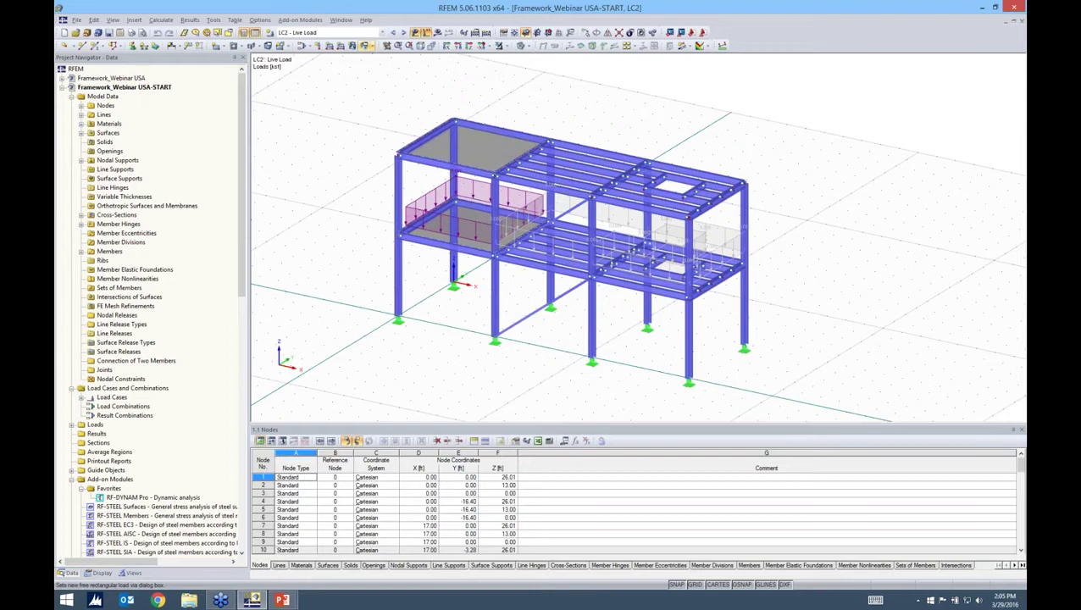
pyautogui.keyDown('ctrl'); pyautogui.moveTo(779, 253); pyautogui.dragTo(805, 241, button='middle'); pyautogui.keyUp('ctrl')
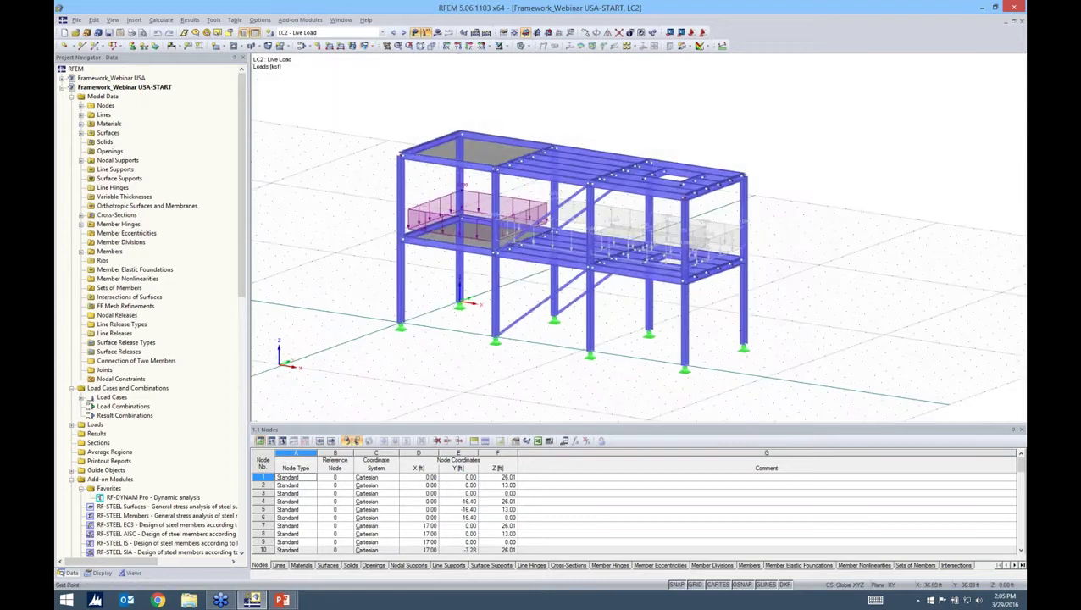
pyautogui.press('Down')
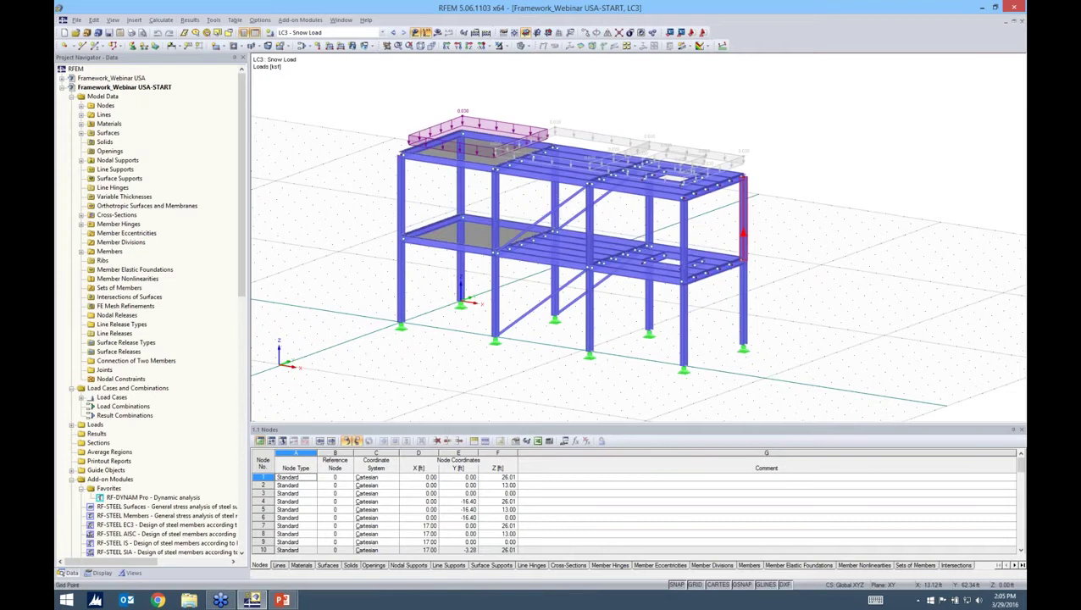
pyautogui.keyDown('ctrl'); pyautogui.moveTo(743, 233); pyautogui.dragTo(712, 212, button='middle'); pyautogui.keyUp('ctrl')
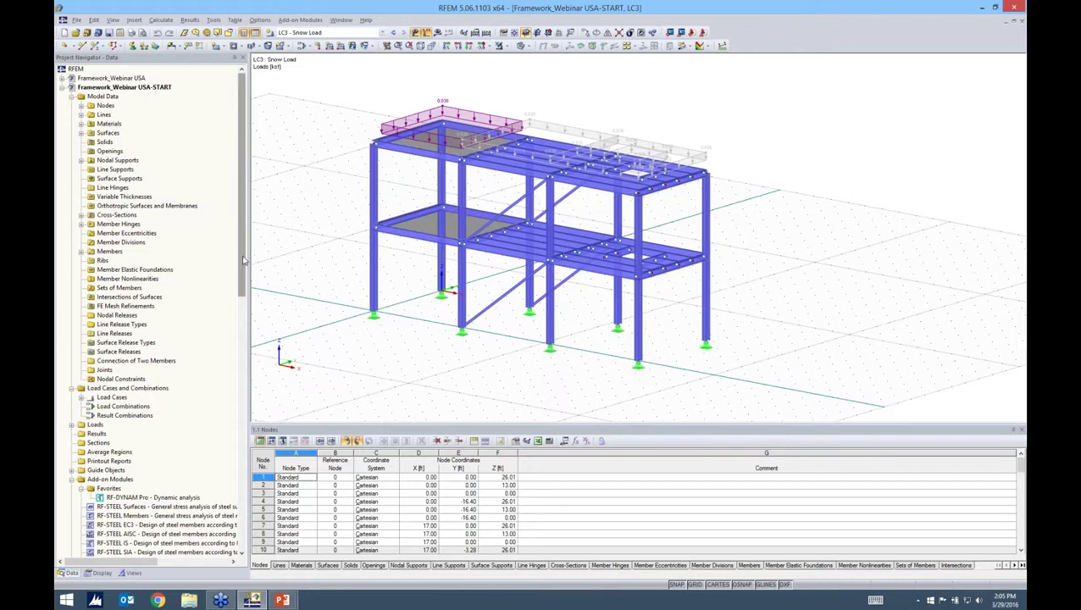
# Look through the available add-on modules in the project data and check the Favorite option for RF-STEEL SP and RF-DYNAM Pro.
pyautogui.moveTo(243, 260); pyautogui.dragTo(238, 346)
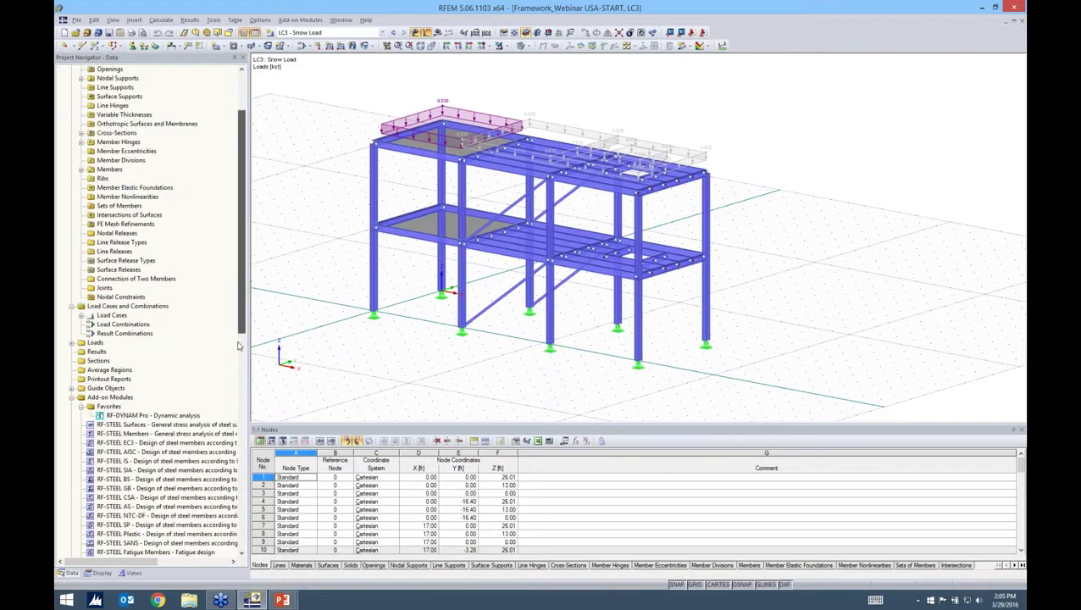
pyautogui.scroll(-5, 238, 345)
pyautogui.scroll(-9, 233, 467)
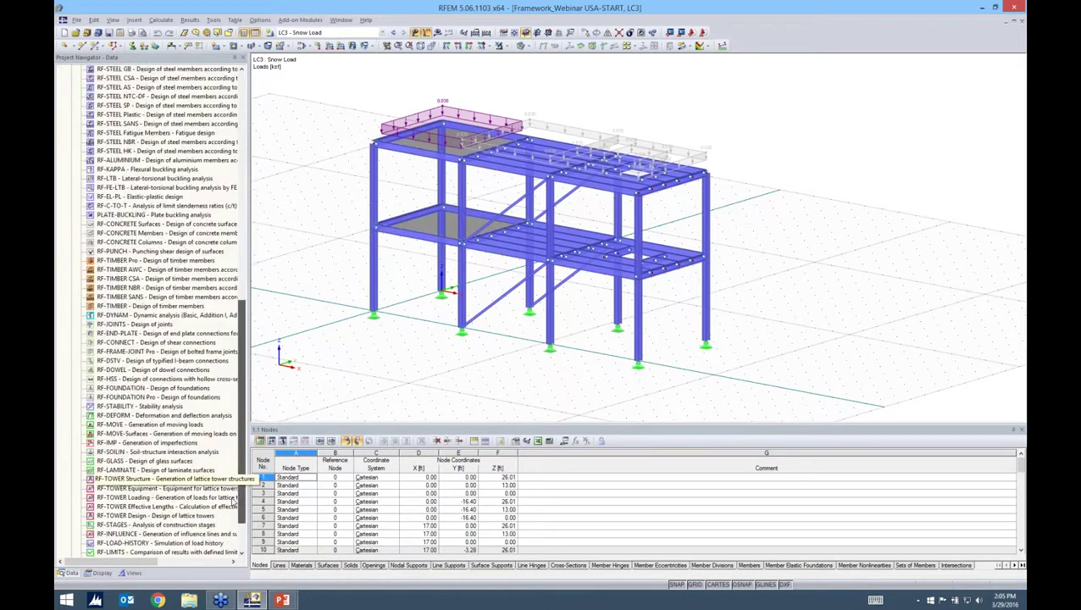
pyautogui.scroll(7, 204, 379)
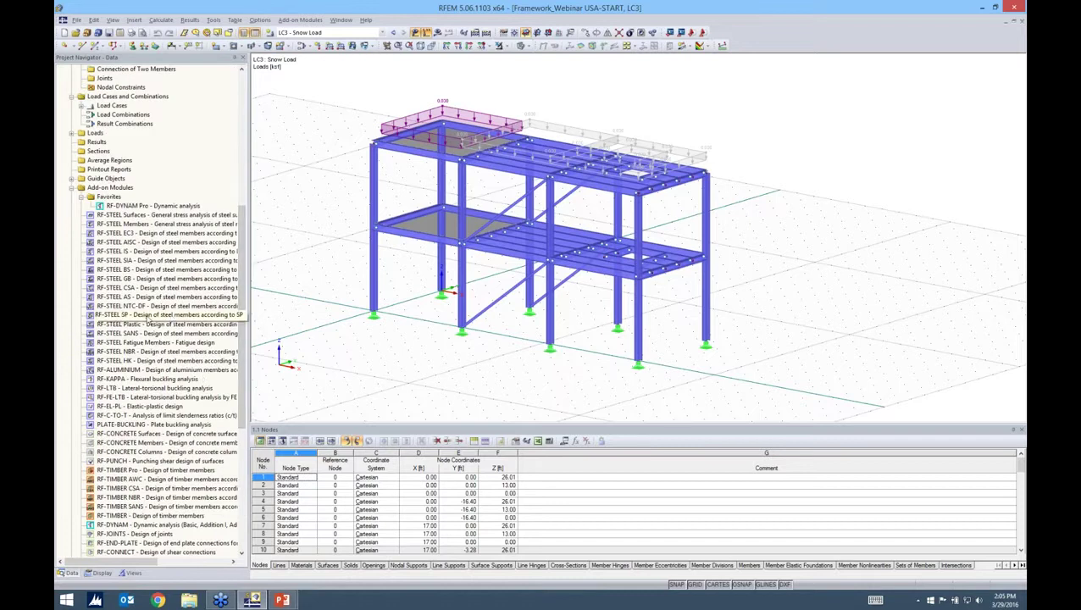
pyautogui.rightClick(156, 317)
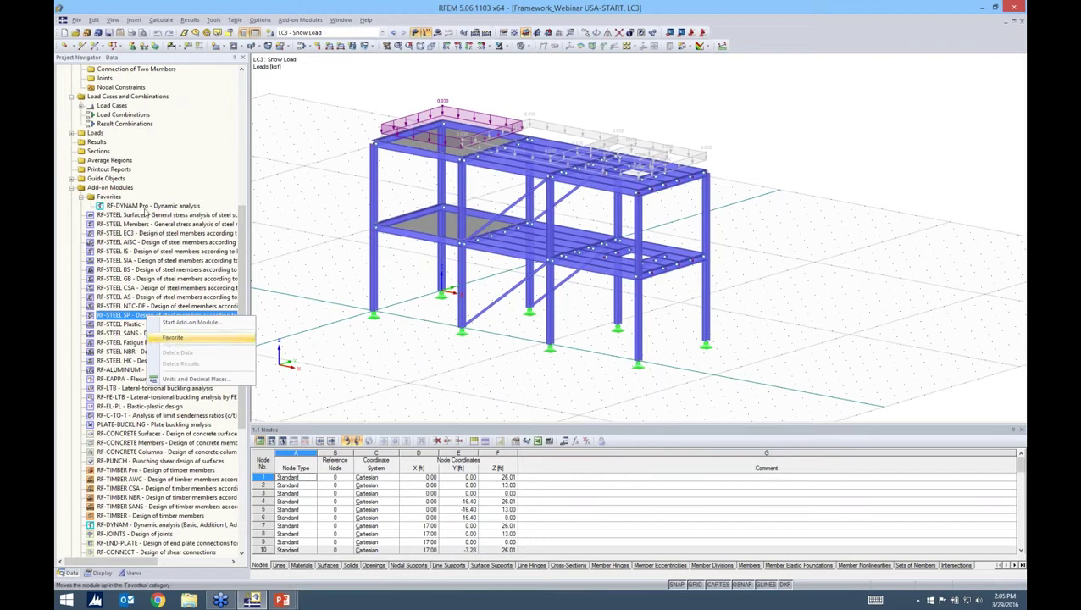
pyautogui.rightClick(139, 207)
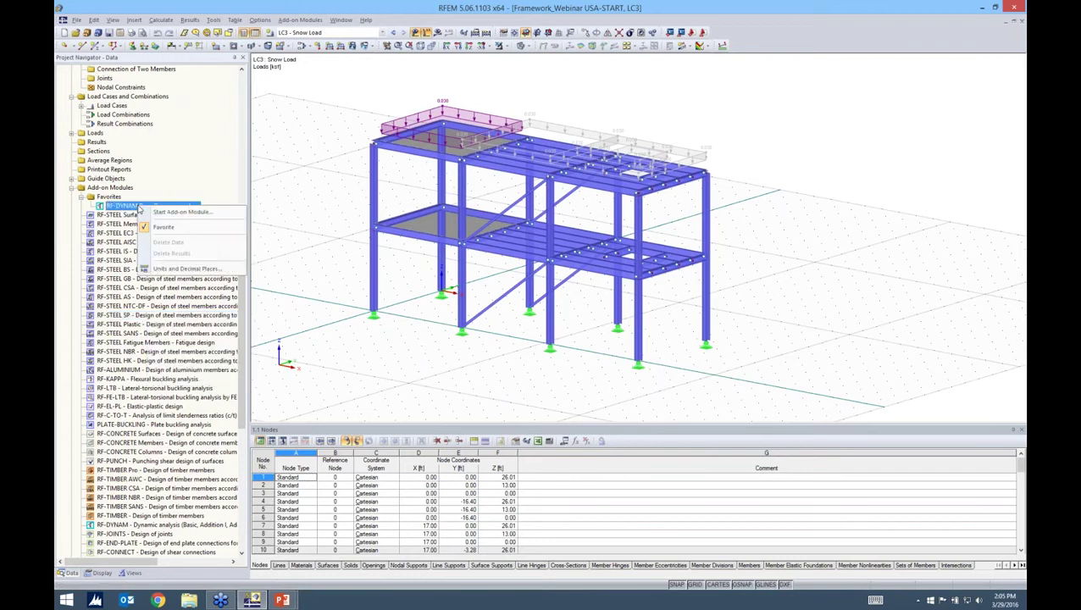
pyautogui.click(284, 177)
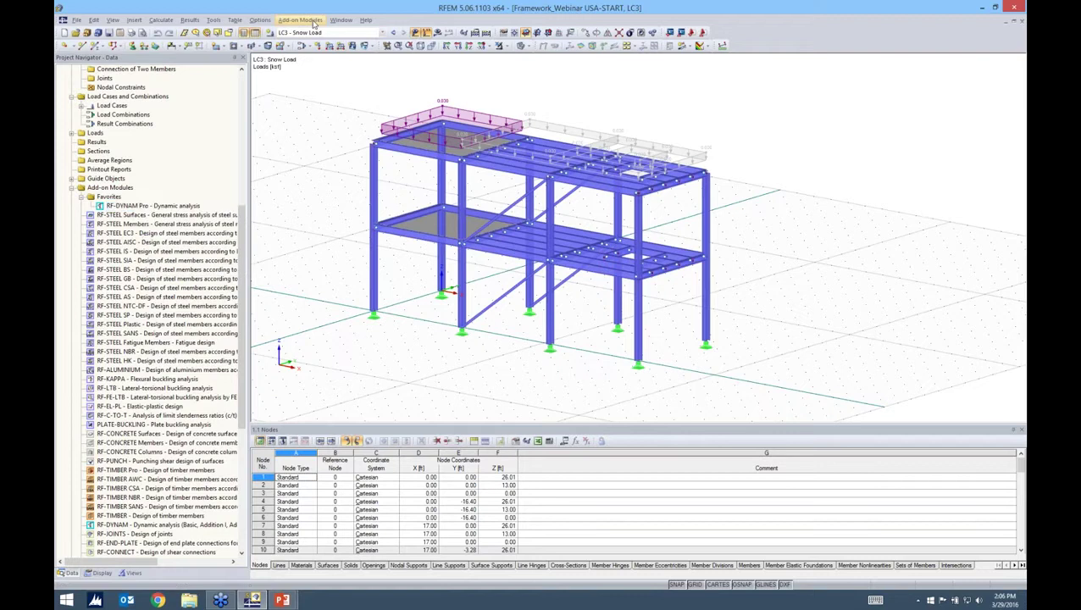
# Start the RF-DYNAM Pro dynamic analysis add-on module and activate mass combinations for the natural vibrations.
pyautogui.click(300, 19)
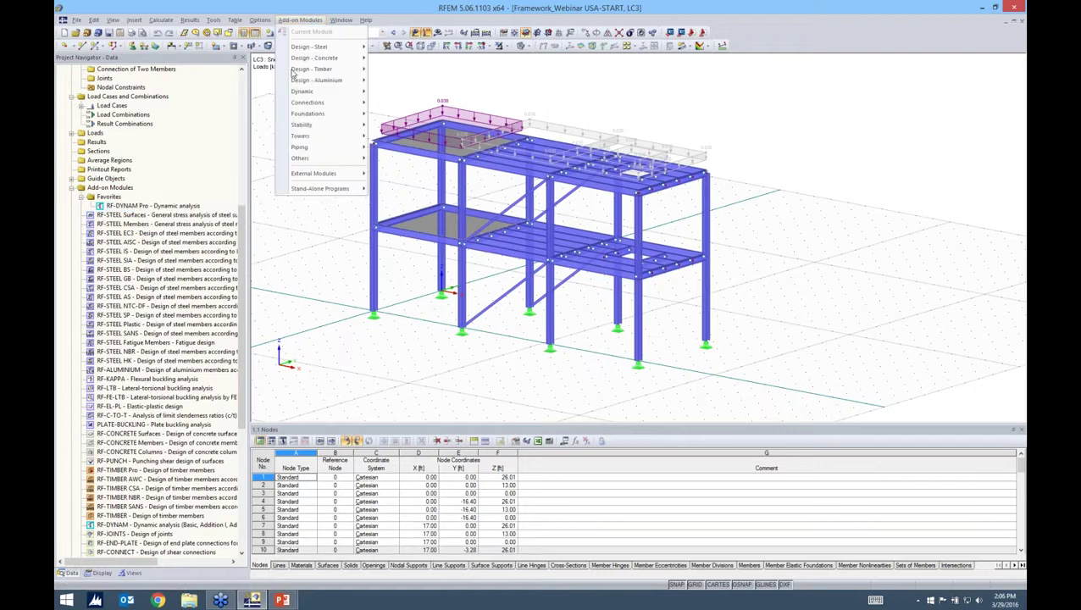
pyautogui.moveTo(309, 93)
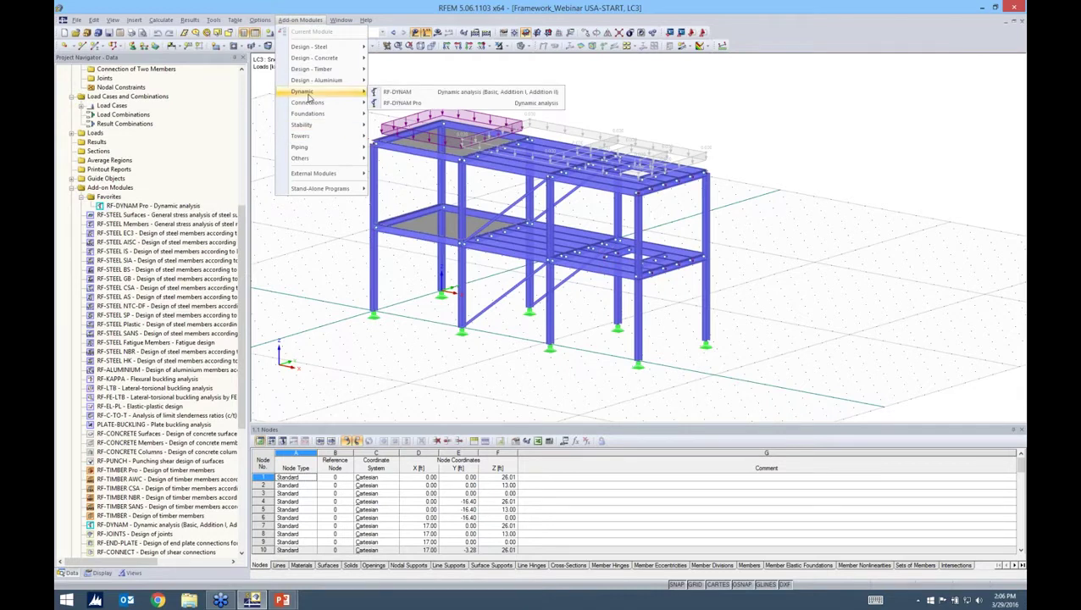
pyautogui.click(402, 103)
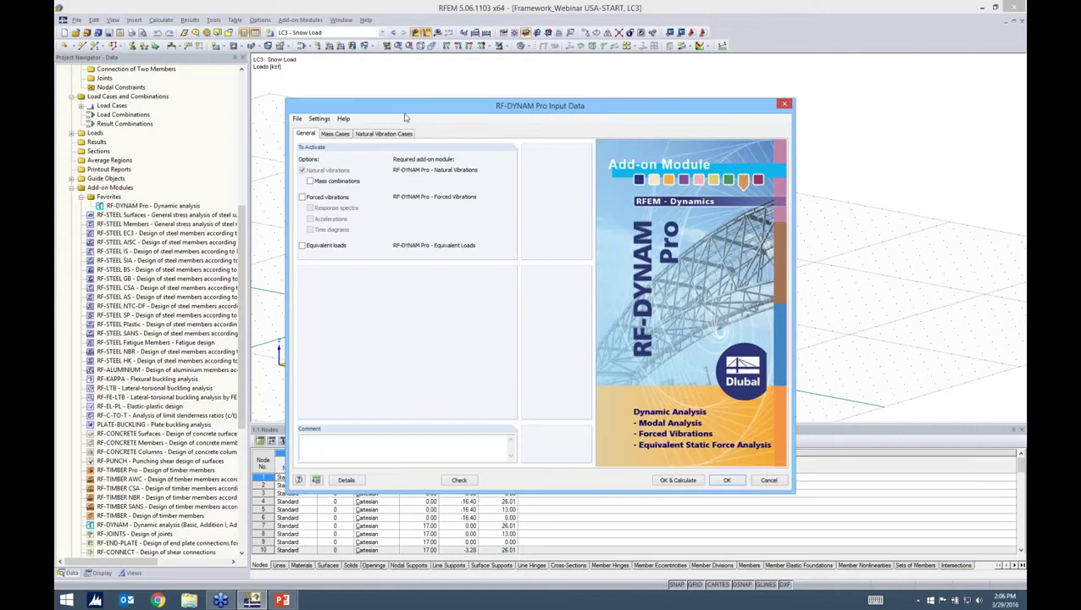
pyautogui.moveTo(549, 110); pyautogui.dragTo(711, 78)
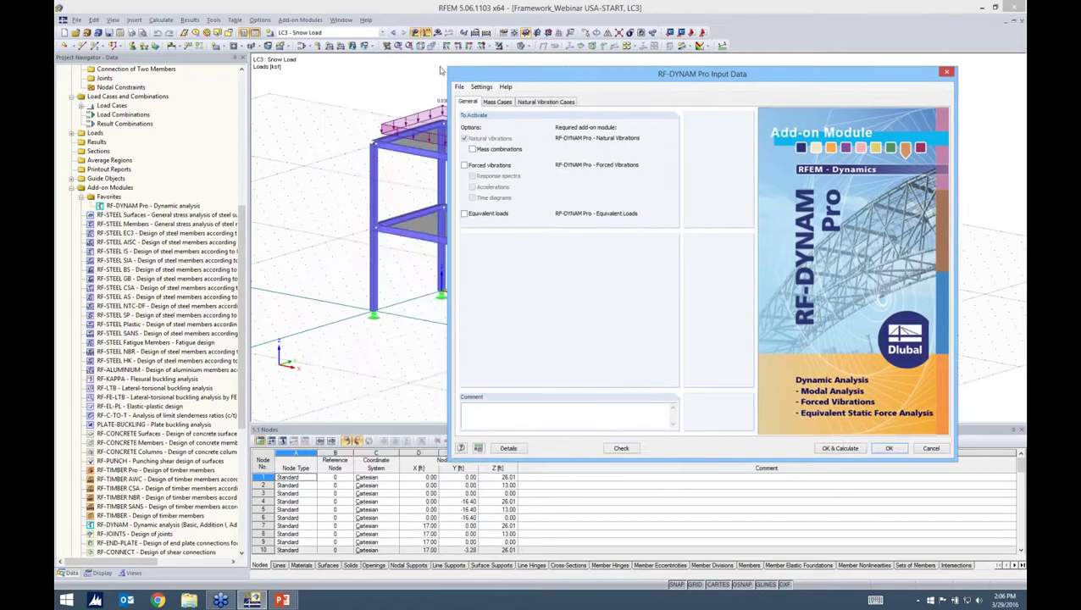
pyautogui.moveTo(440, 70); pyautogui.dragTo(442, 74)
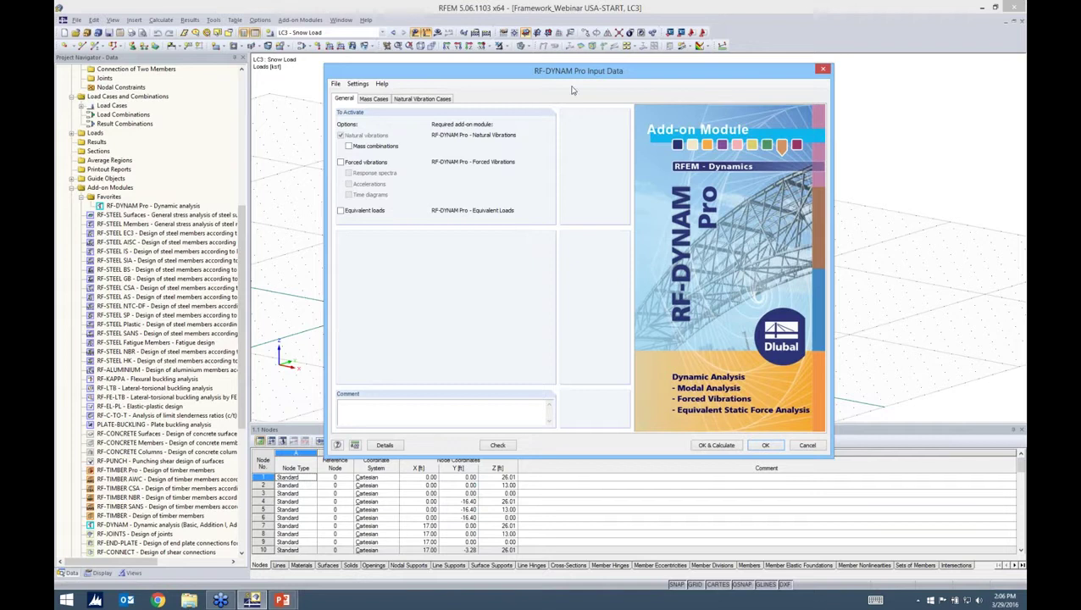
pyautogui.moveTo(570, 76); pyautogui.dragTo(530, 73)
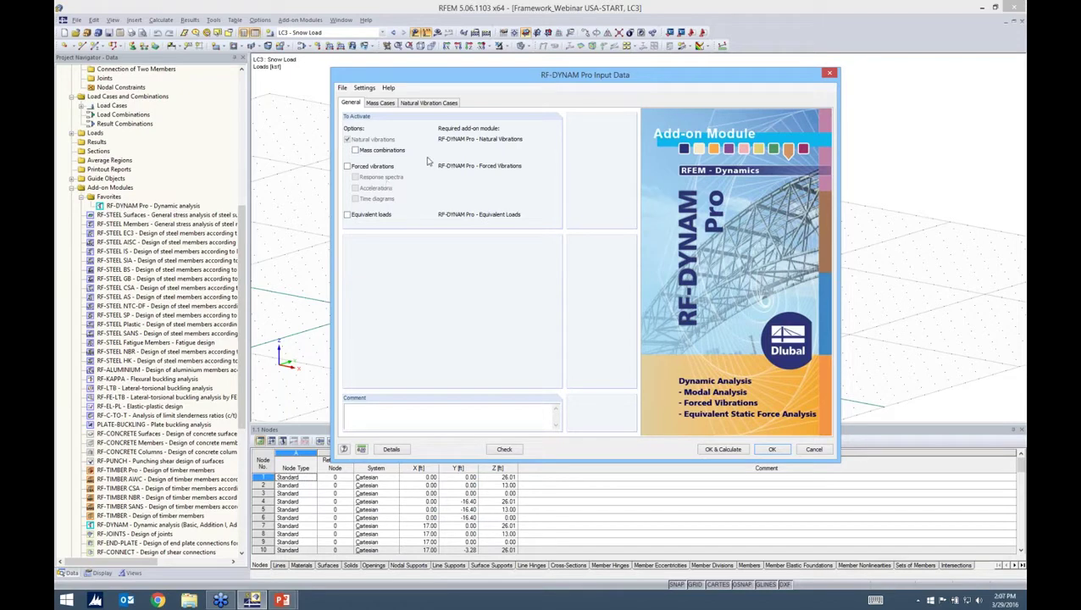
pyautogui.click(356, 150)
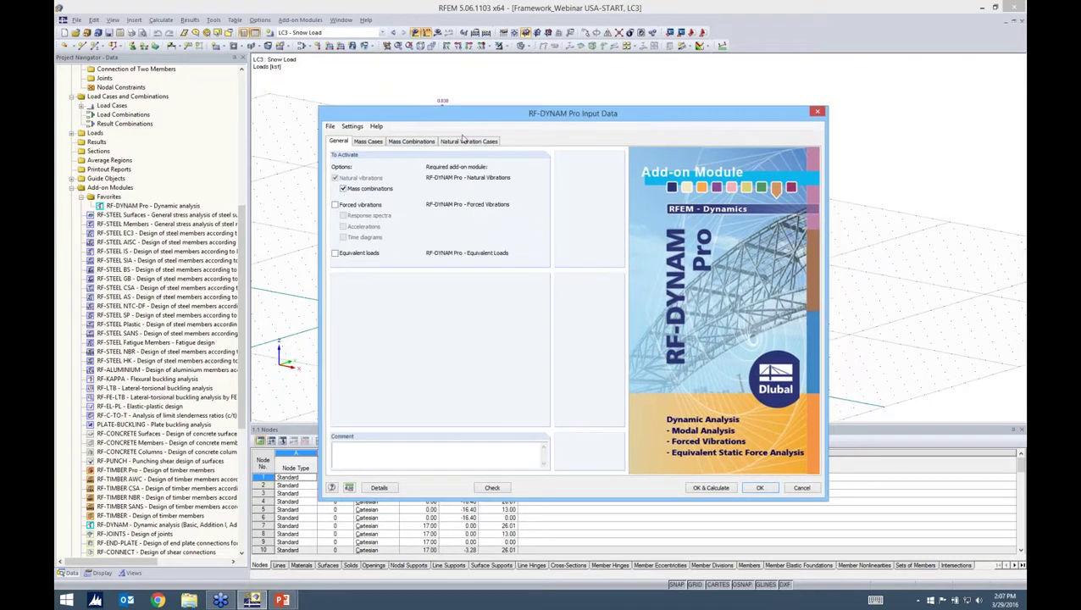
# Describe mass case MC1 as "Dead Load" and set its mass case type to Permanent.
pyautogui.click(369, 142)
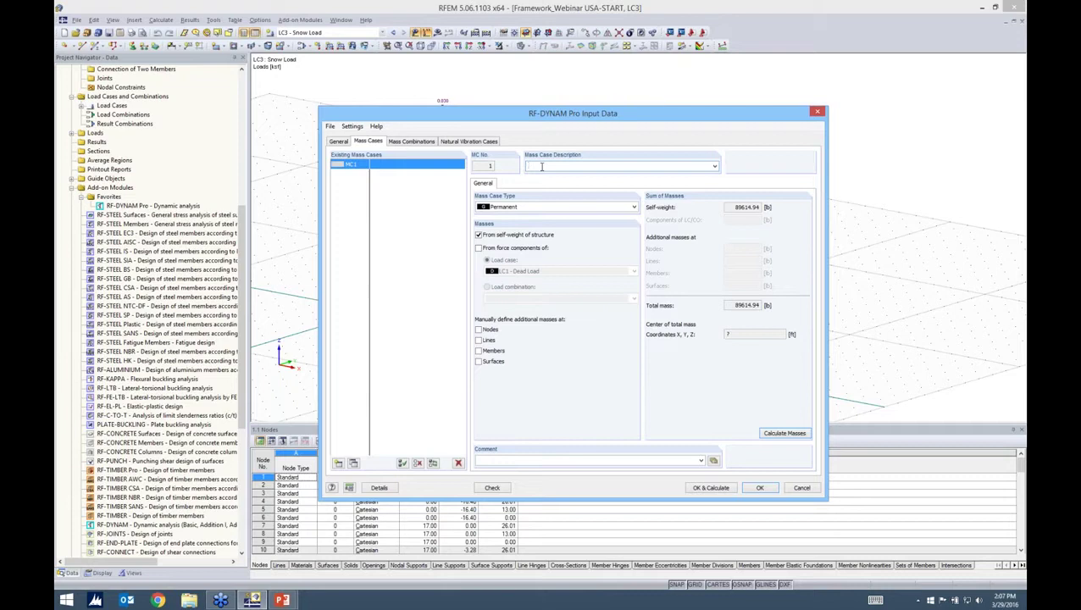
pyautogui.write('Dead Load')
pyautogui.click(513, 207)
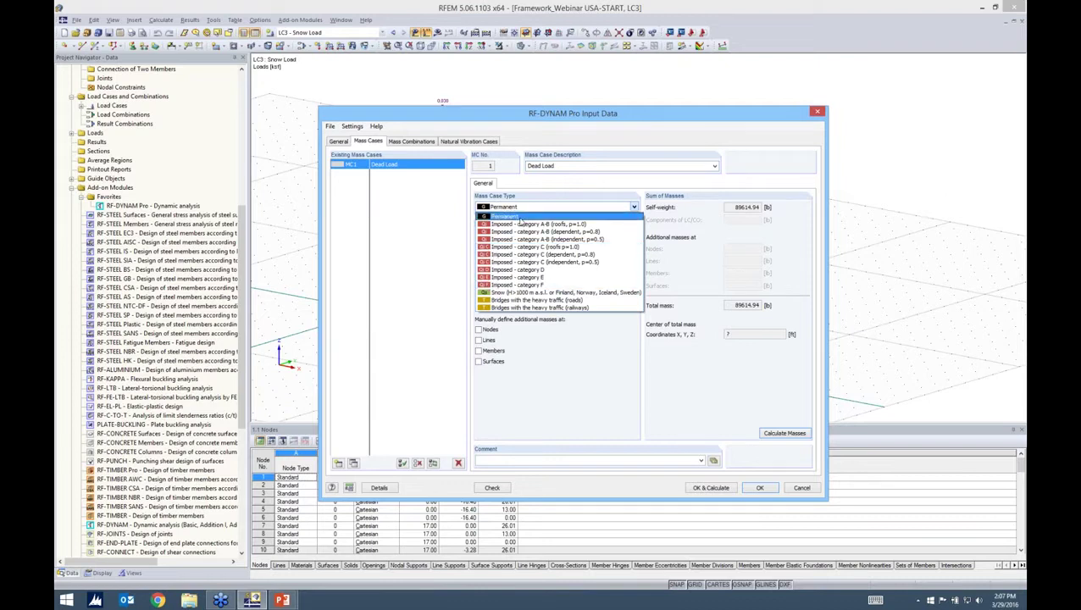
pyautogui.click(515, 216)
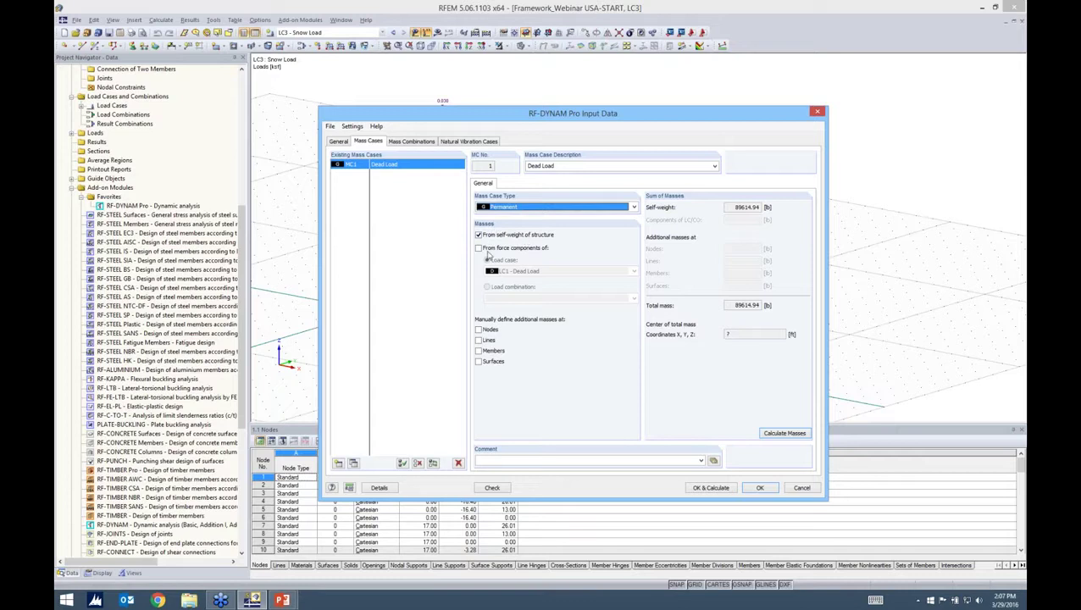
# Take the masses of mass case MC1 from the force components of load case LC1 - Dead Load, excluding the structure's self-weight.
pyautogui.click(487, 249)
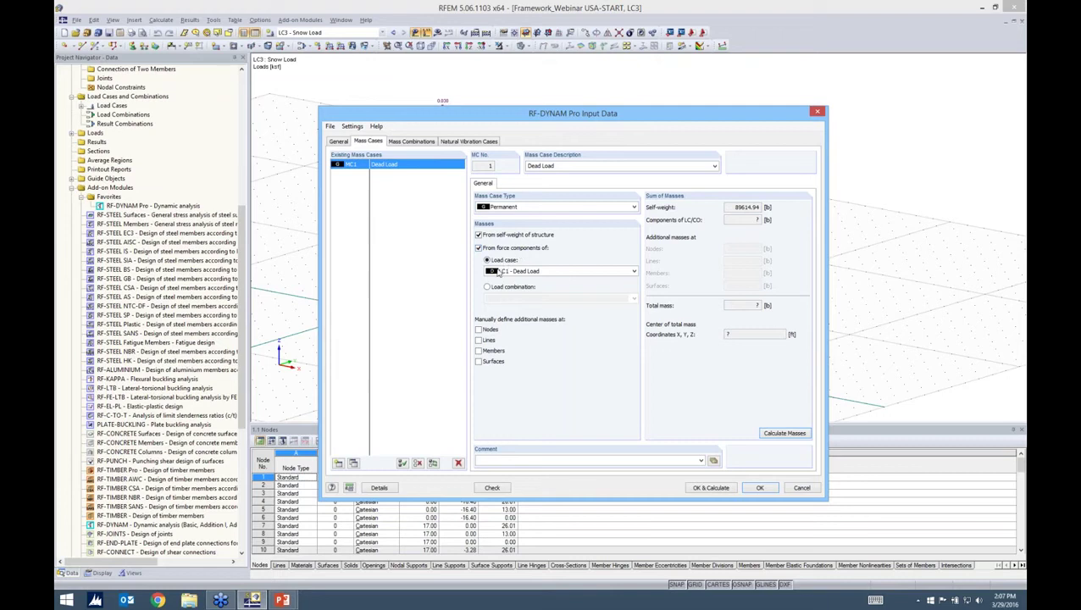
pyautogui.click(498, 271)
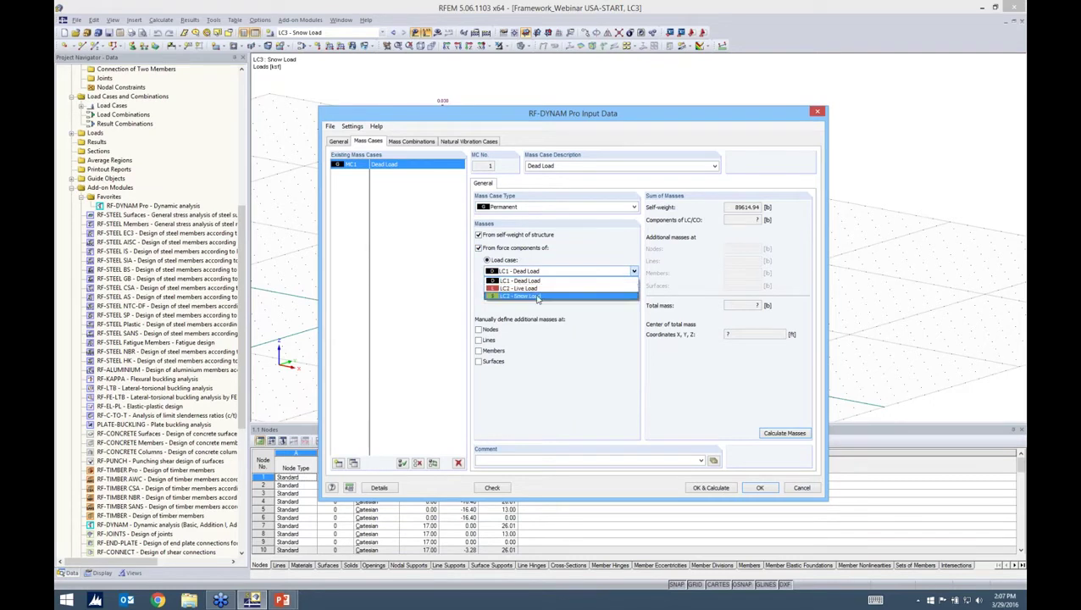
pyautogui.click(513, 281)
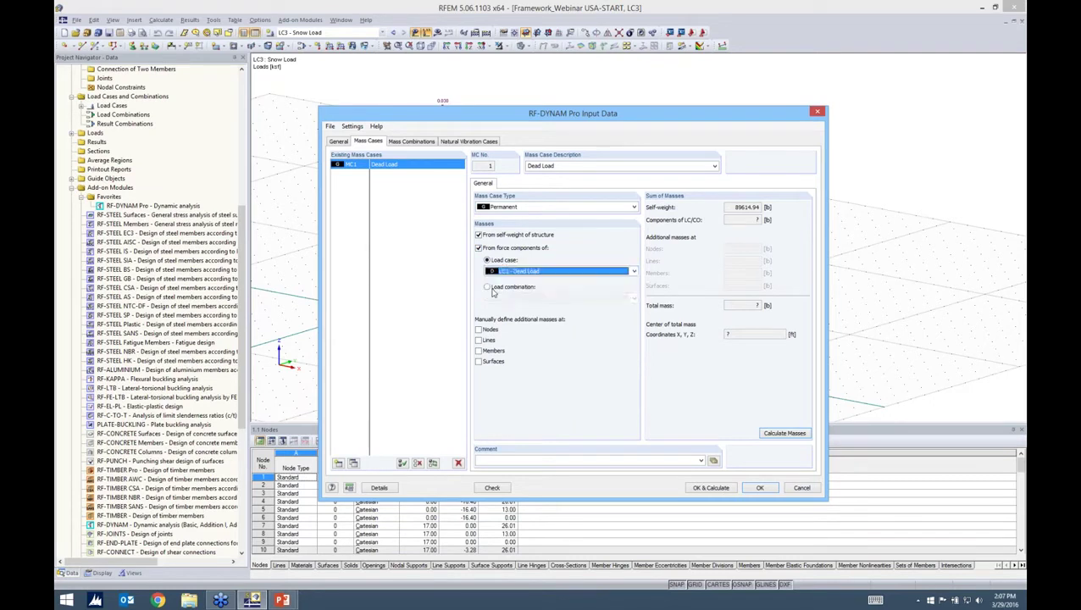
pyautogui.click(488, 287)
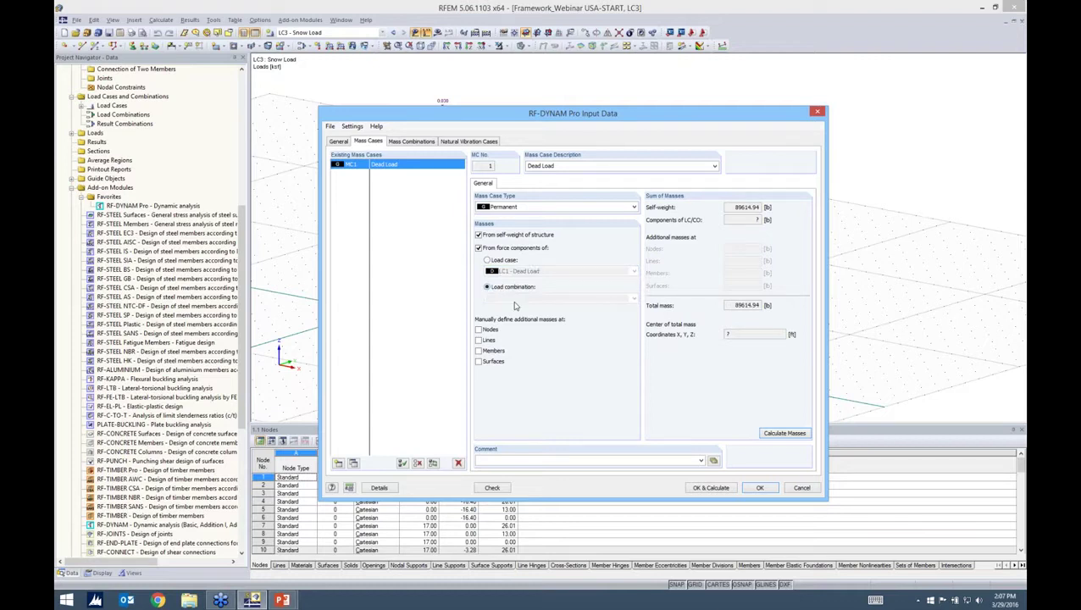
pyautogui.click(489, 260)
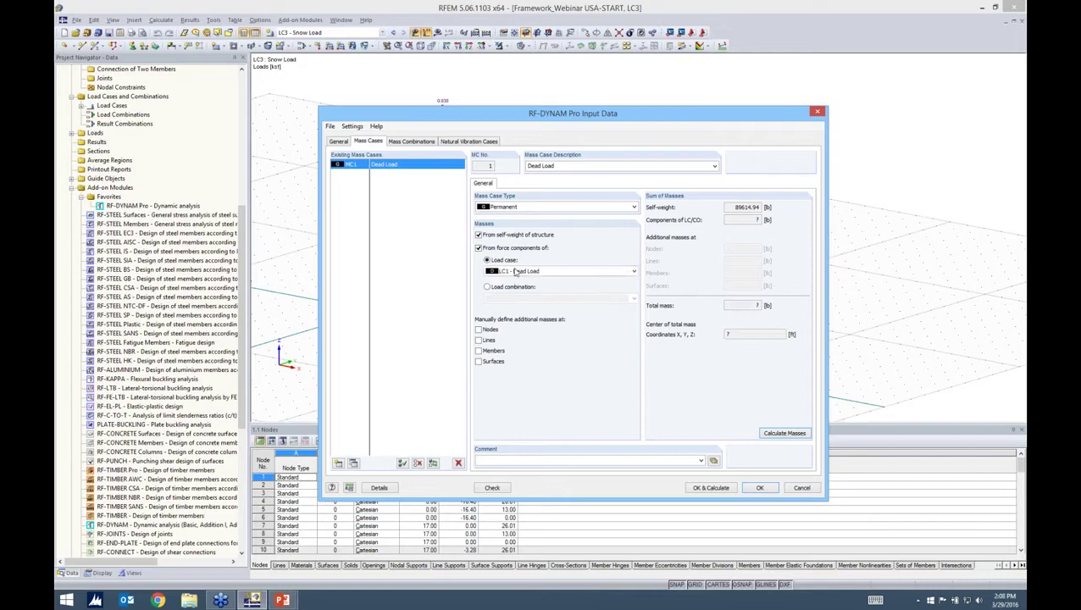
pyautogui.click(479, 236)
# Activate additional masses at nodes, lines, members and surfaces for MC1 and look through their input tables.
pyautogui.click(479, 329)
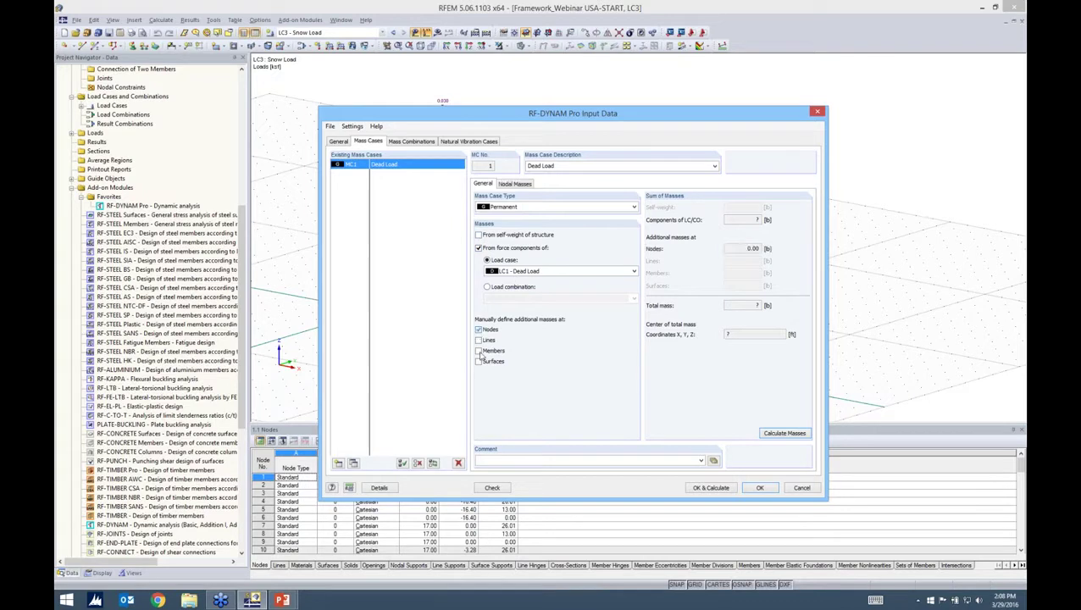
pyautogui.click(478, 340)
pyautogui.click(479, 351)
pyautogui.click(479, 361)
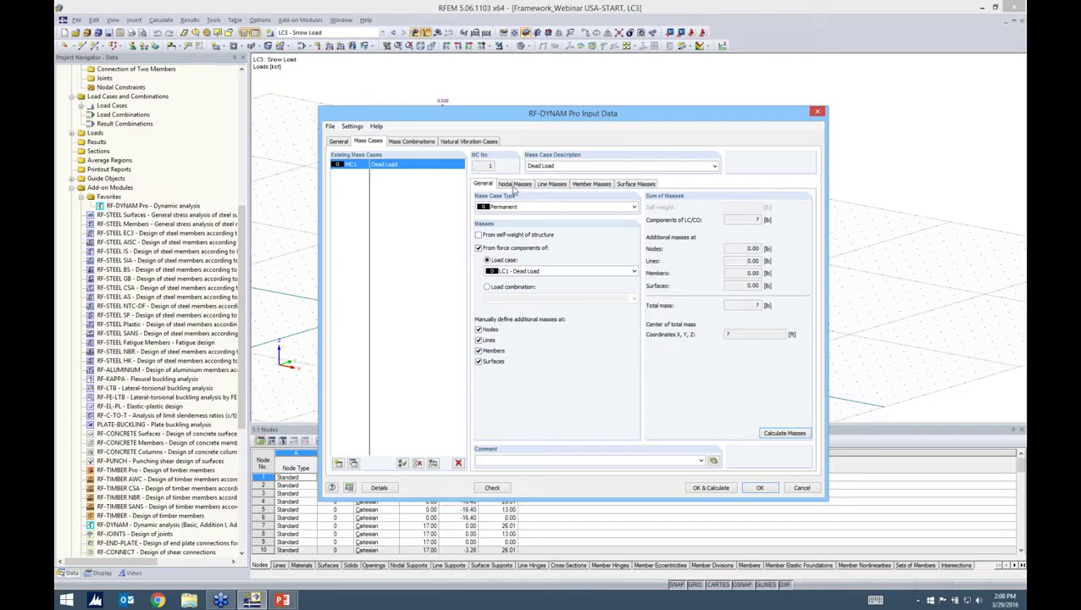
pyautogui.click(514, 184)
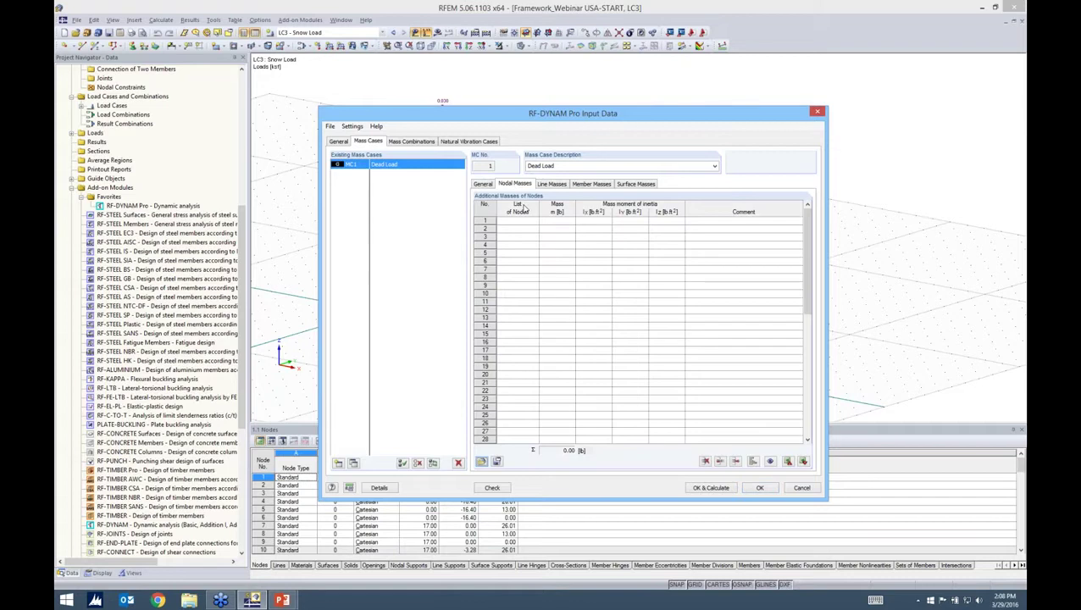
pyautogui.click(523, 221)
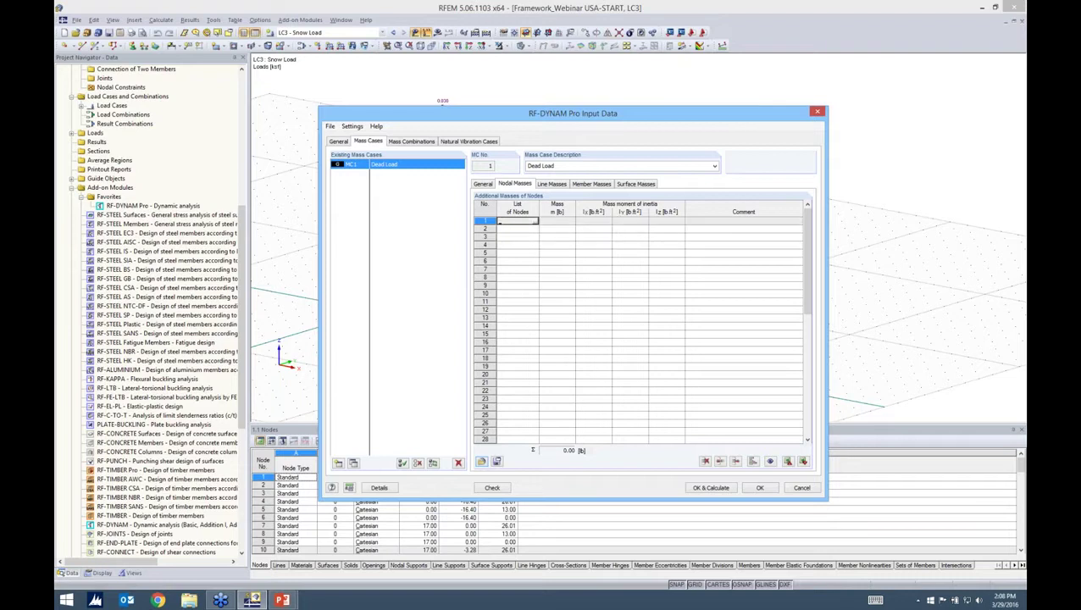
pyautogui.click(556, 185)
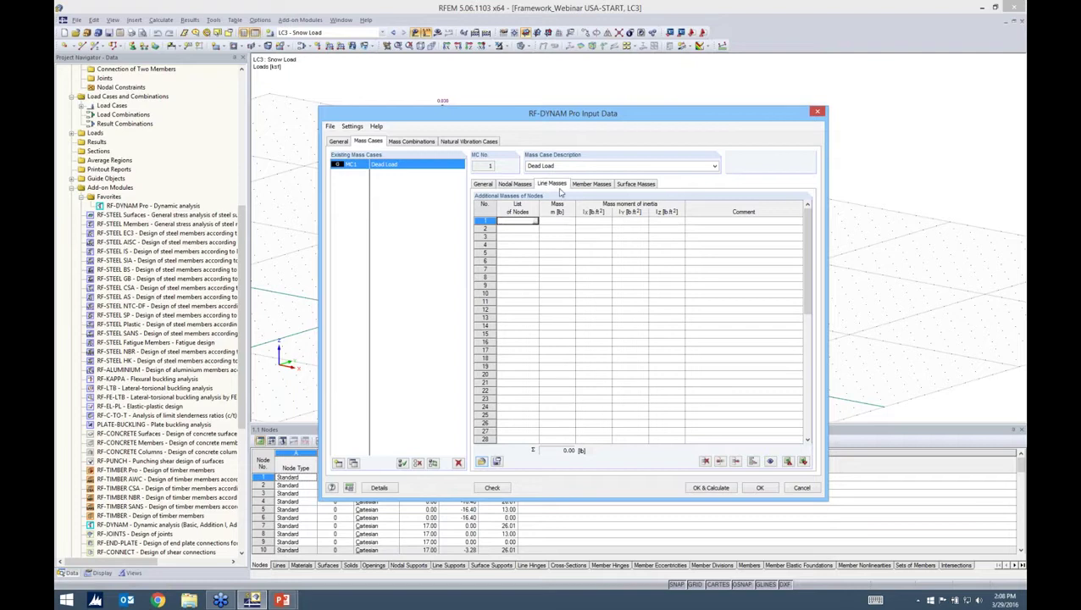
pyautogui.click(587, 185)
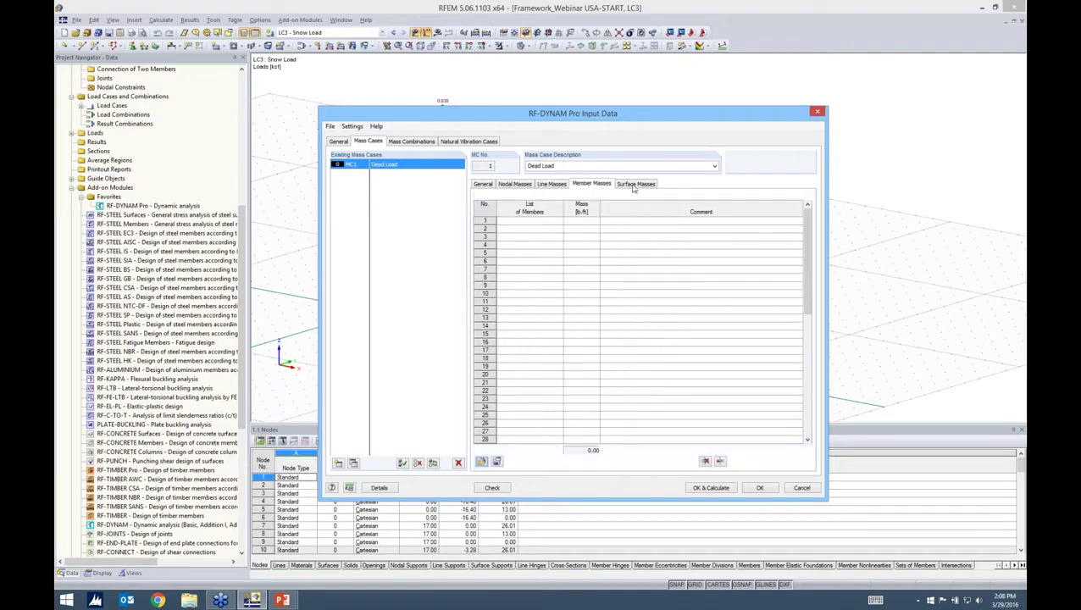
pyautogui.click(635, 185)
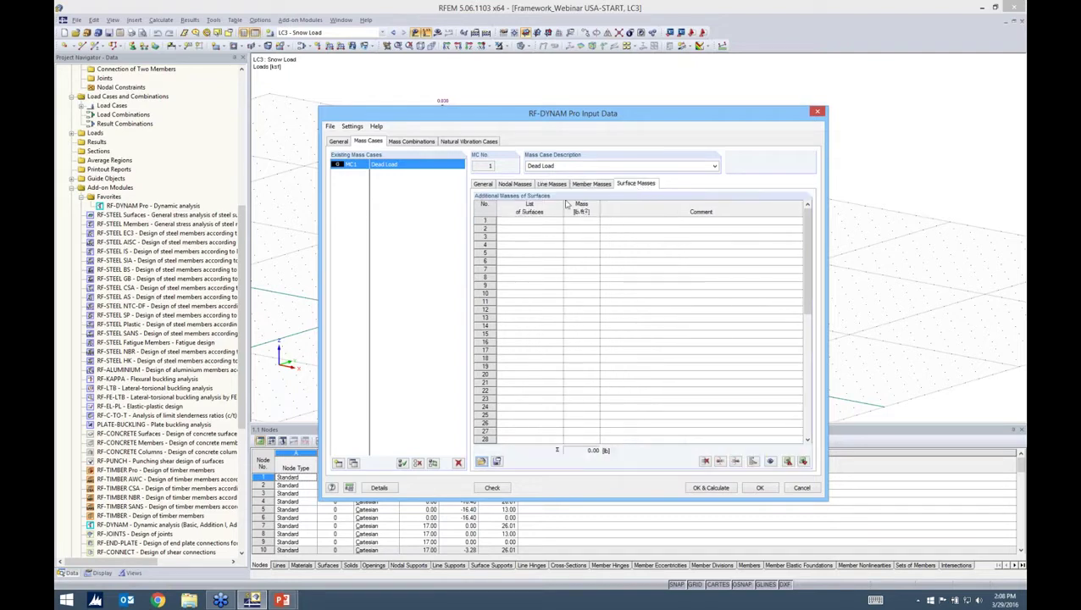
# Select surface 2, the lower floor slab, on the model for the first row of additional surface masses.
pyautogui.click(545, 222)
pyautogui.click(547, 220)
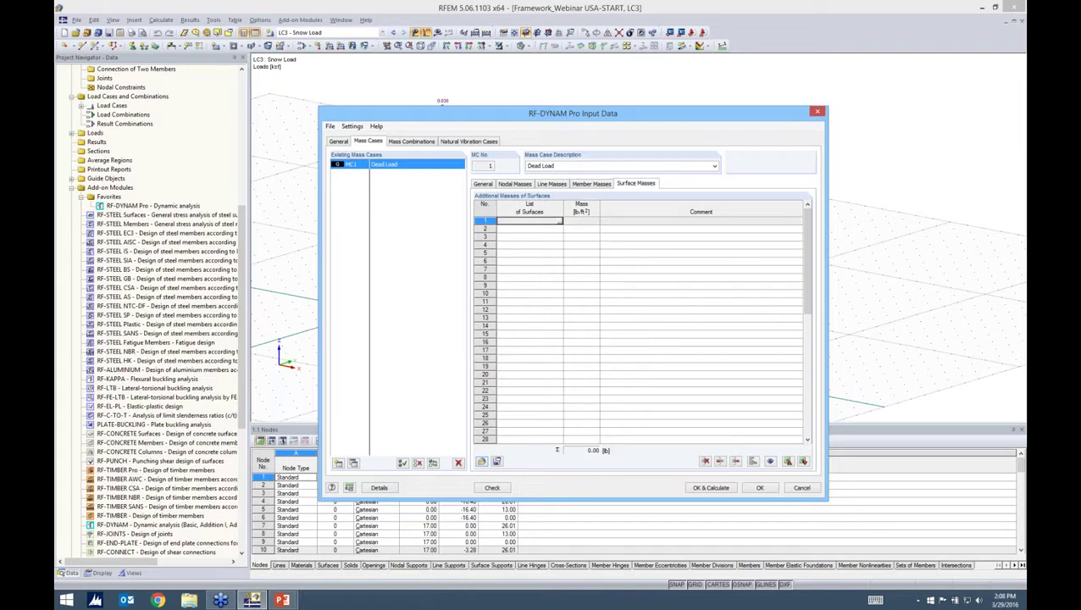
pyautogui.click(559, 220)
pyautogui.click(452, 244)
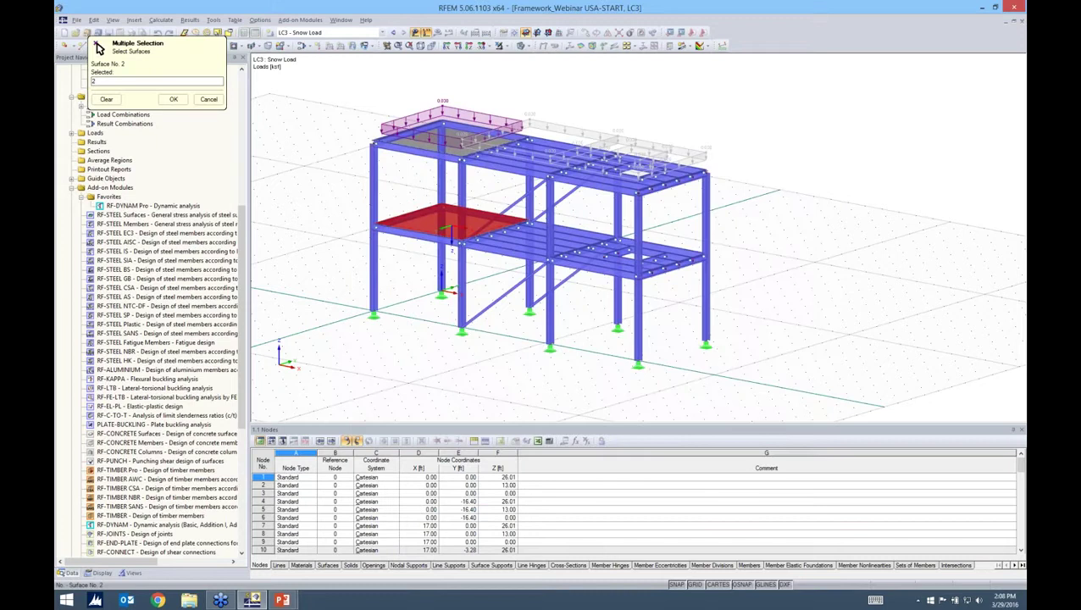
pyautogui.press('Return')
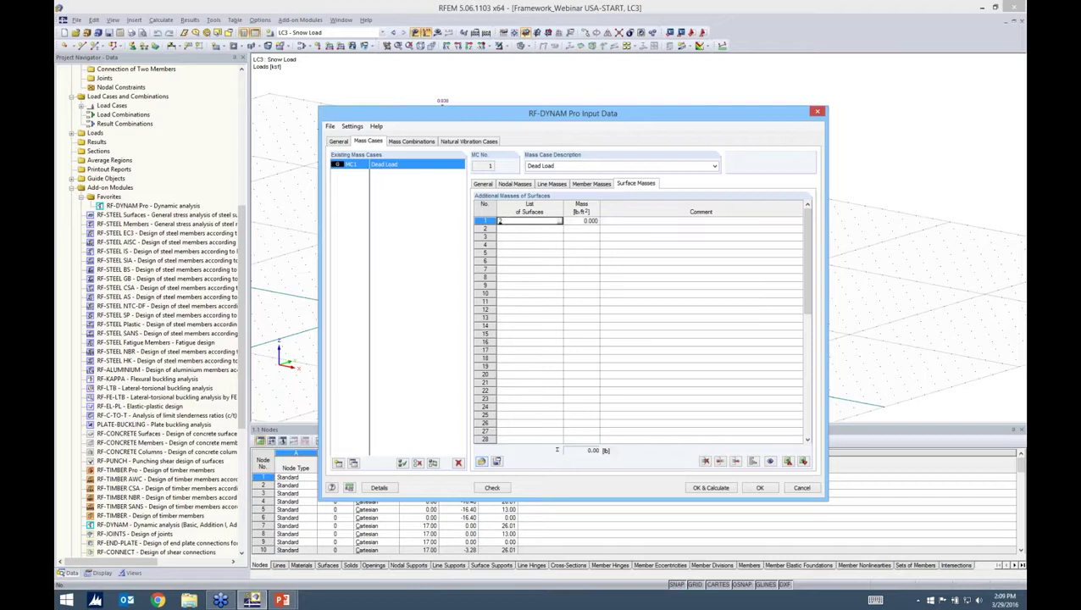
# Deactivate the additional masses at nodes, lines, members and surfaces and calculate the masses of MC1.
pyautogui.click(483, 185)
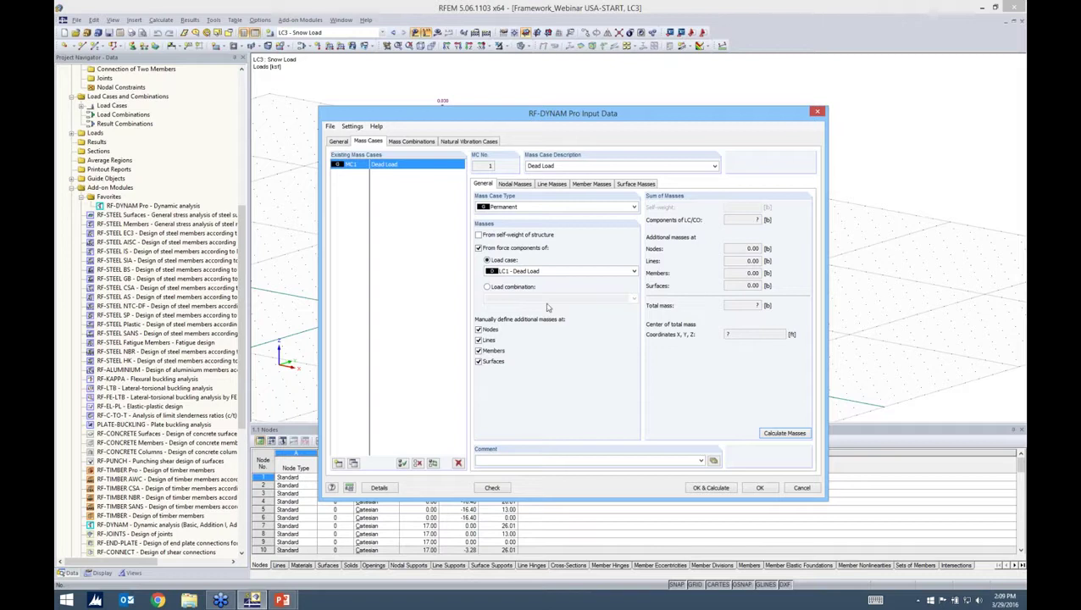
pyautogui.click(478, 329)
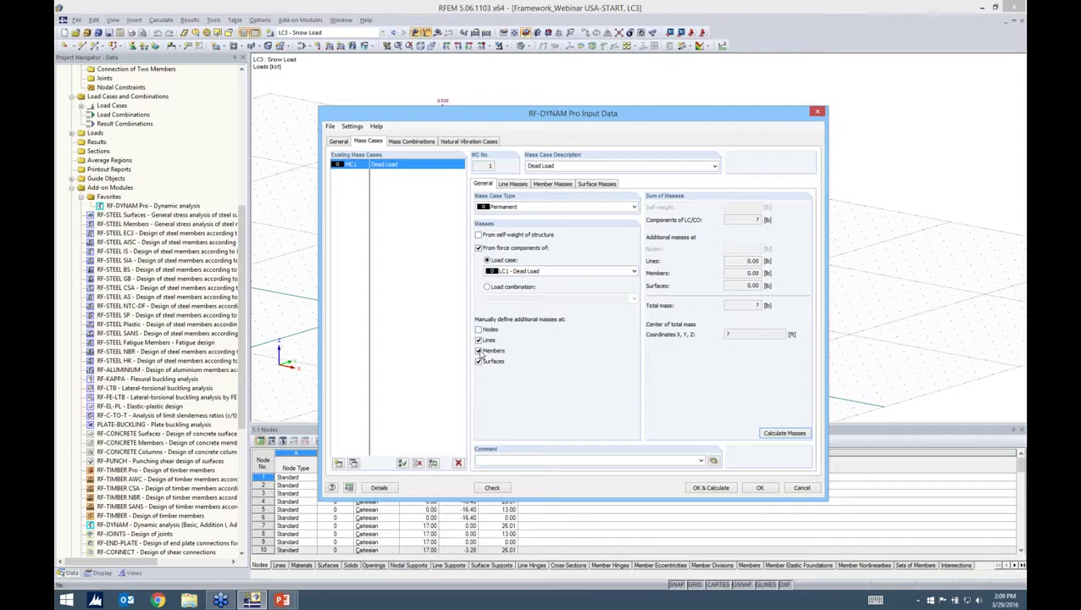
pyautogui.click(478, 350)
pyautogui.click(478, 339)
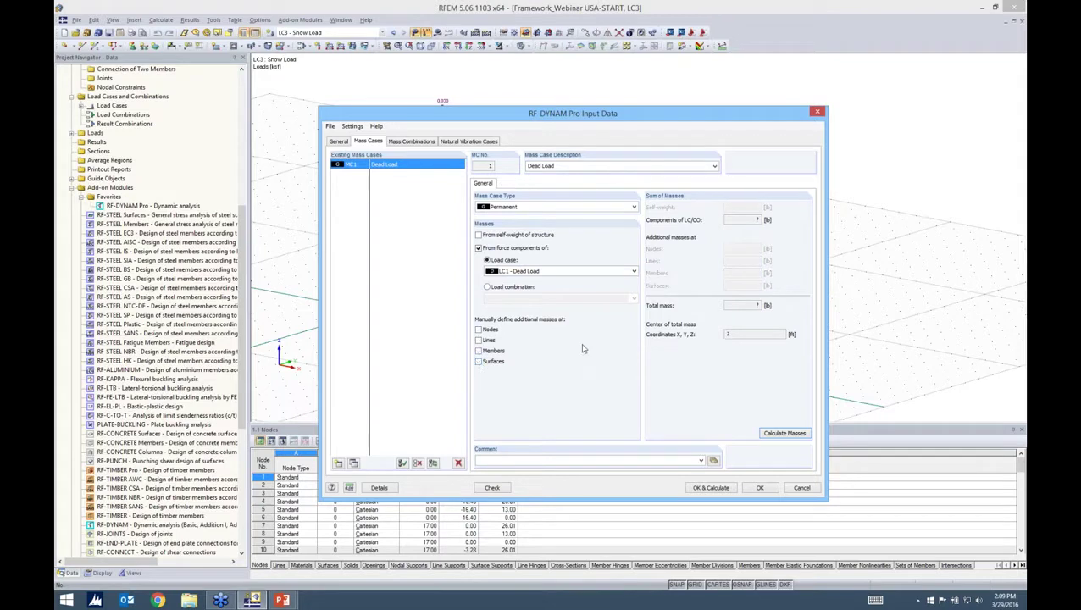
pyautogui.click(783, 433)
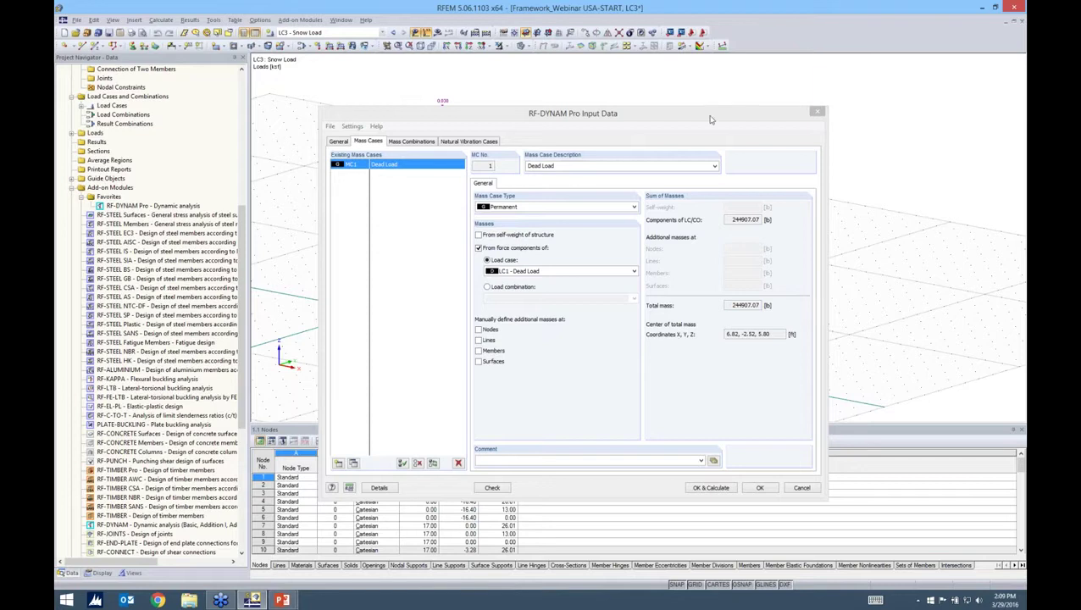
pyautogui.moveTo(712, 119); pyautogui.dragTo(726, 120)
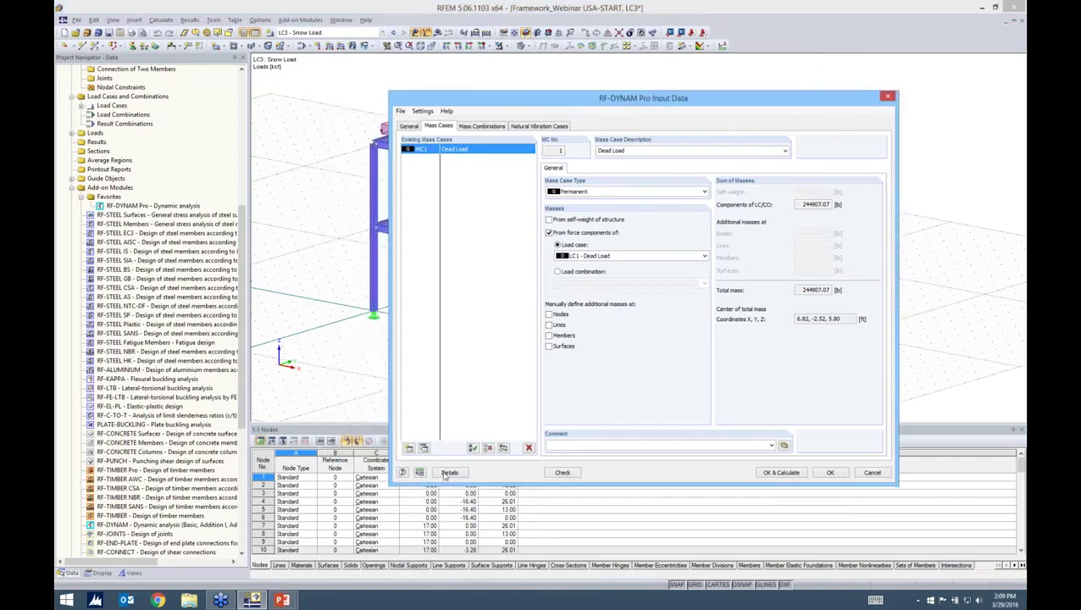
# Review the mass conversion details and the Neglect Masses tables for nodes, members, lines and surfaces, without neglecting any masses.
pyautogui.click(447, 473)
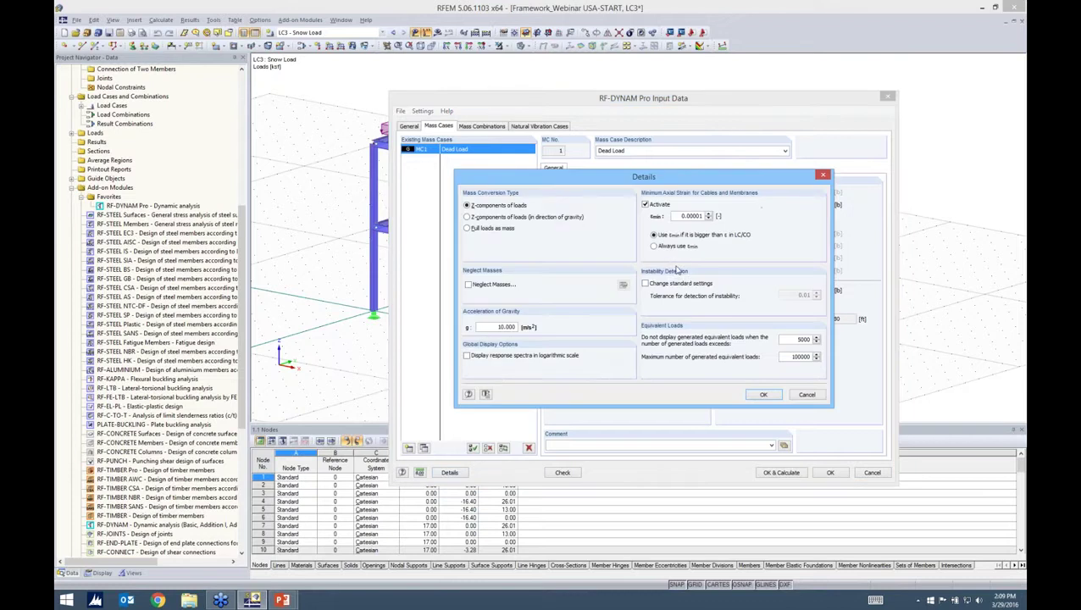
pyautogui.moveTo(581, 173); pyautogui.dragTo(549, 150)
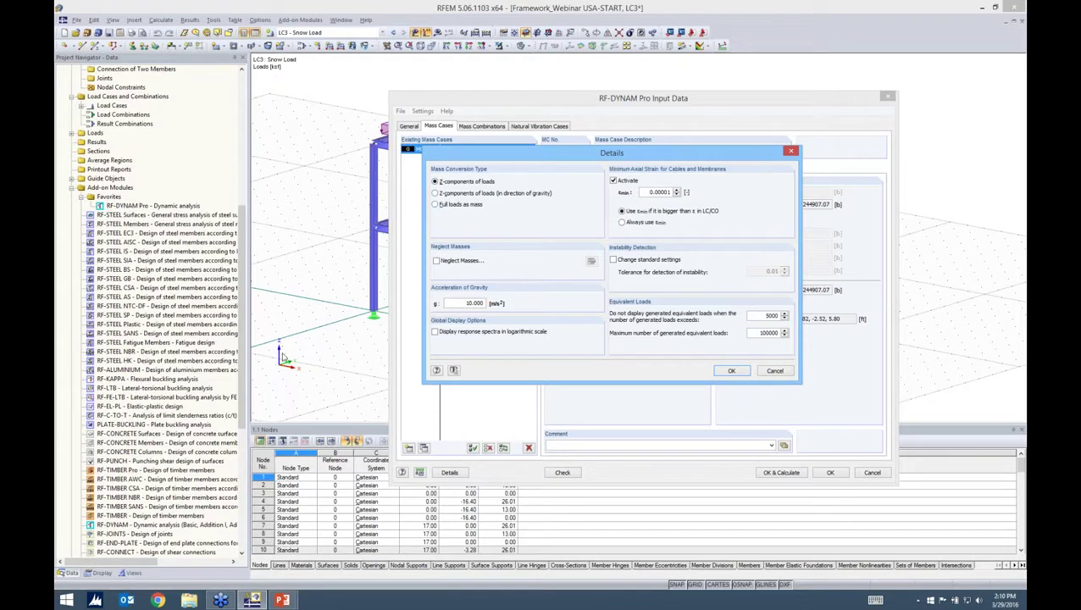
pyautogui.click(436, 262)
pyautogui.click(592, 261)
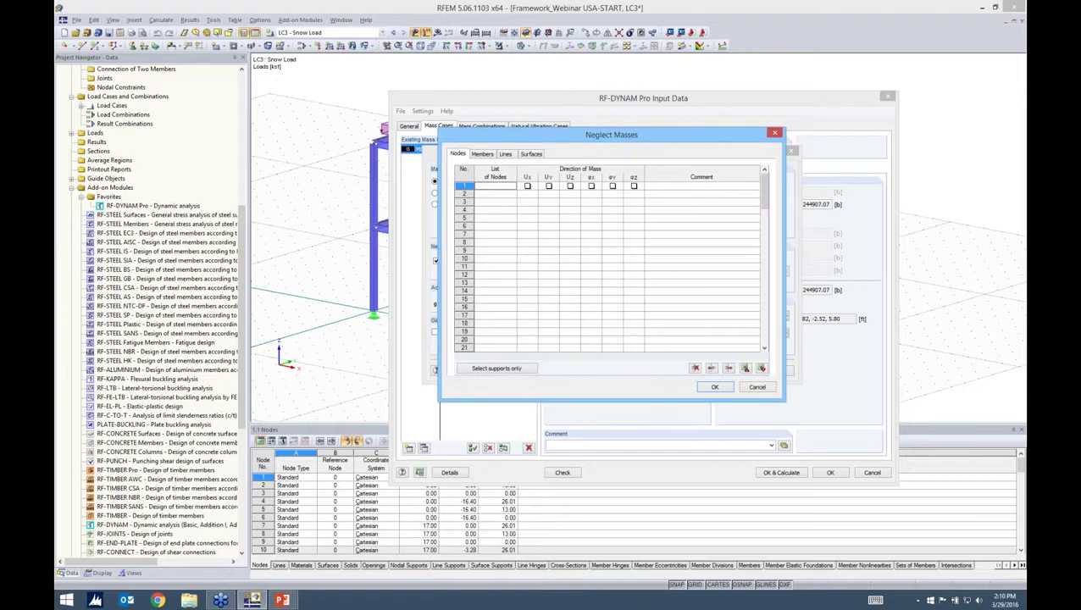
pyautogui.click(482, 153)
pyautogui.click(505, 153)
pyautogui.click(532, 155)
pyautogui.click(507, 154)
pyautogui.click(482, 154)
pyautogui.click(457, 154)
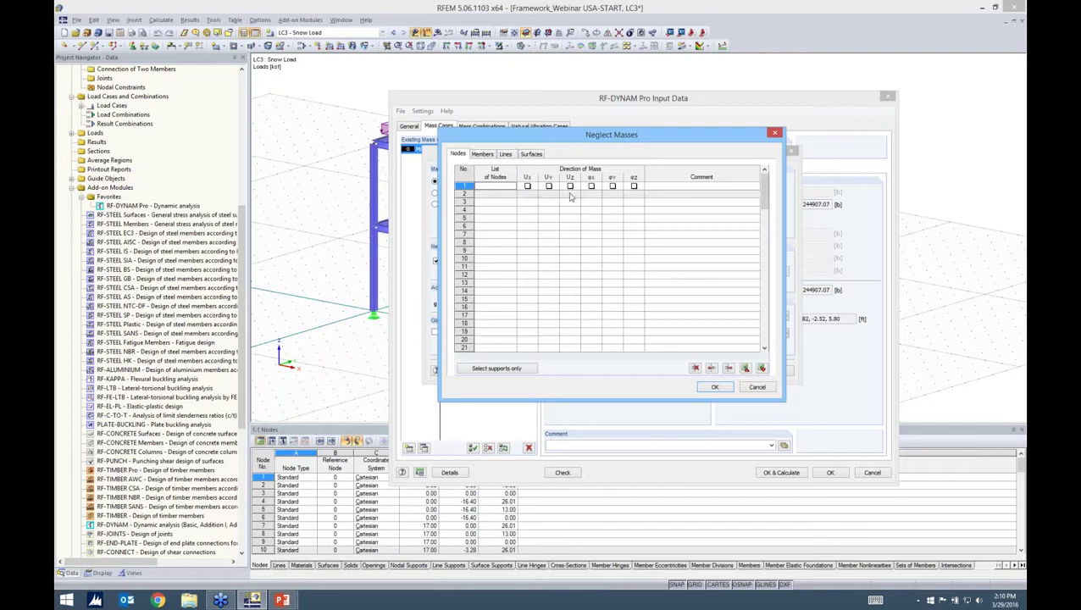
pyautogui.click(714, 387)
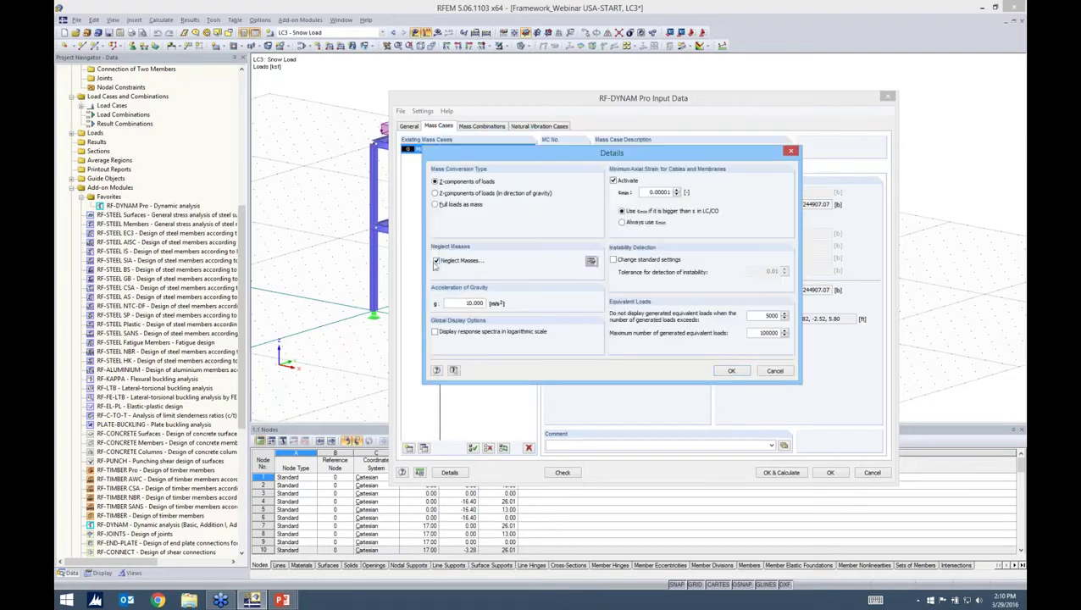
pyautogui.click(436, 261)
pyautogui.click(728, 372)
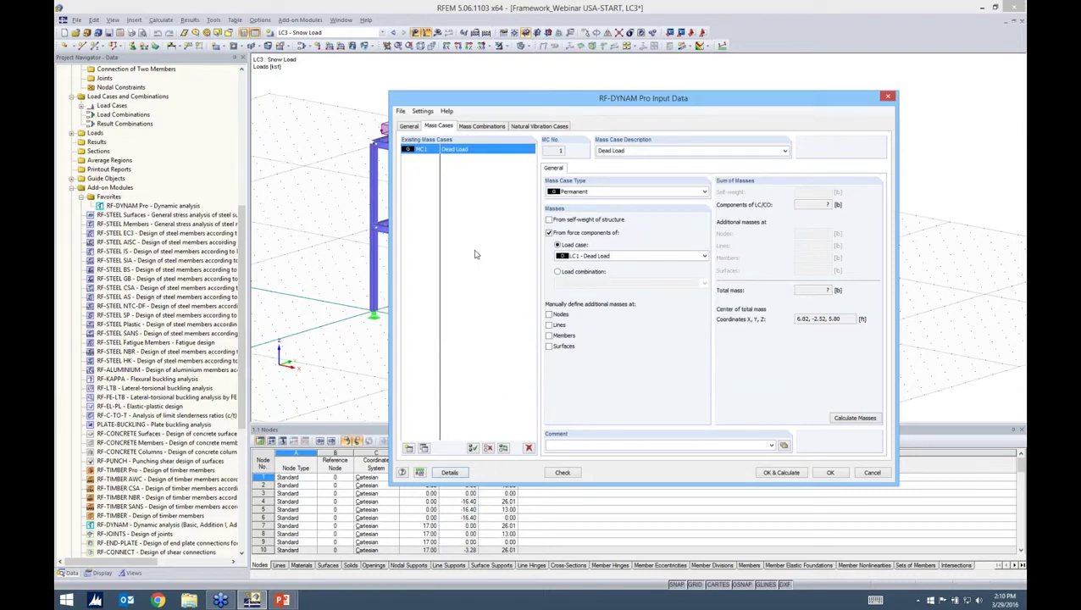
# Add mass case MC2 "Live Load" with masses from the force components of LC2 - Live Load, excluding self-weight.
pyautogui.click(409, 448)
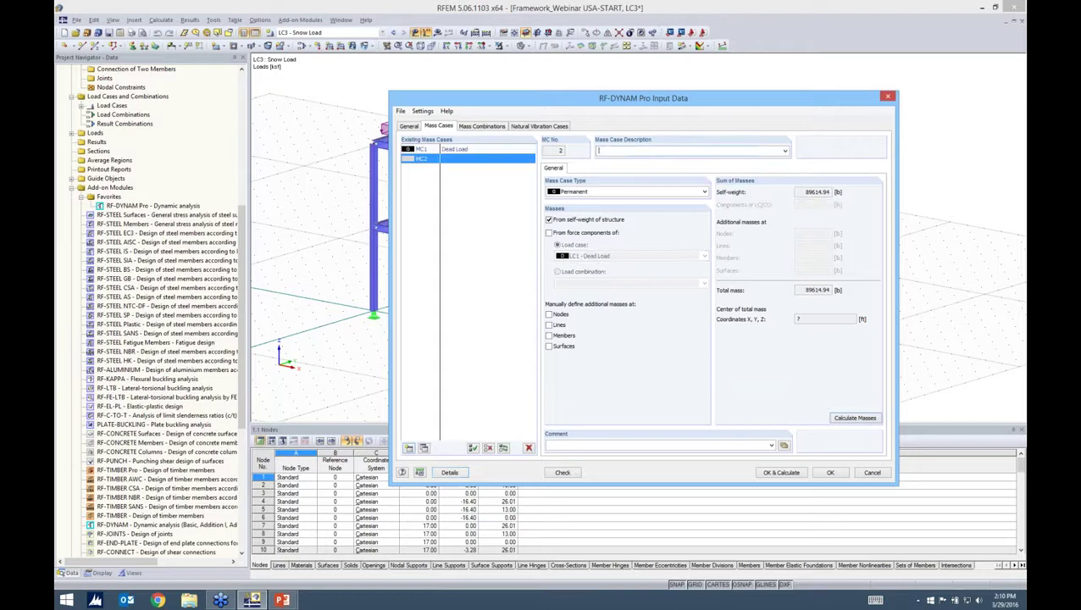
pyautogui.write('Live Load')
pyautogui.click(549, 219)
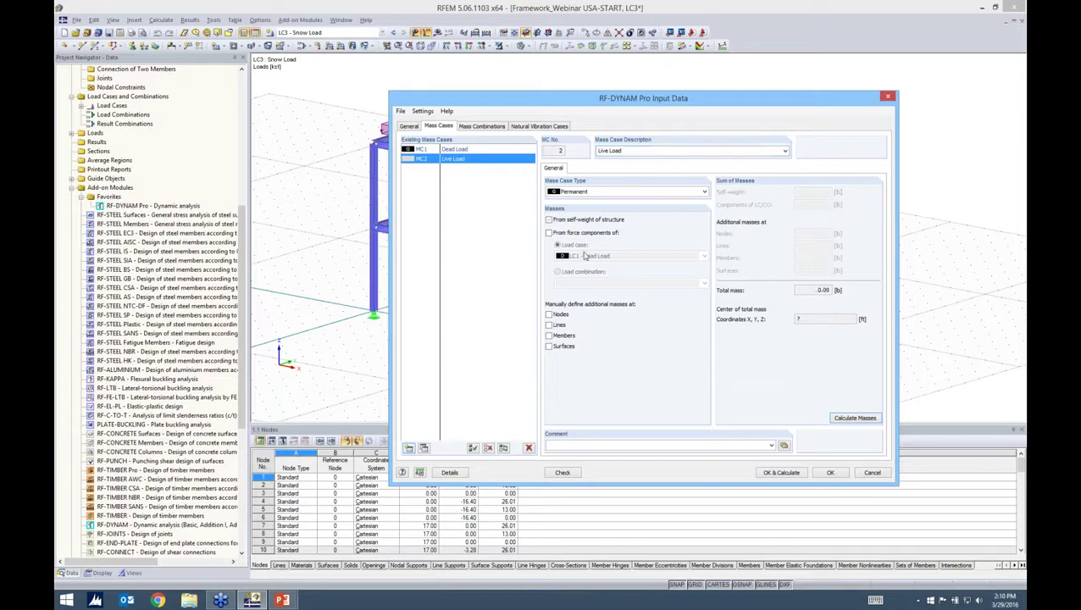
pyautogui.click(549, 233)
pyautogui.click(585, 256)
pyautogui.click(587, 272)
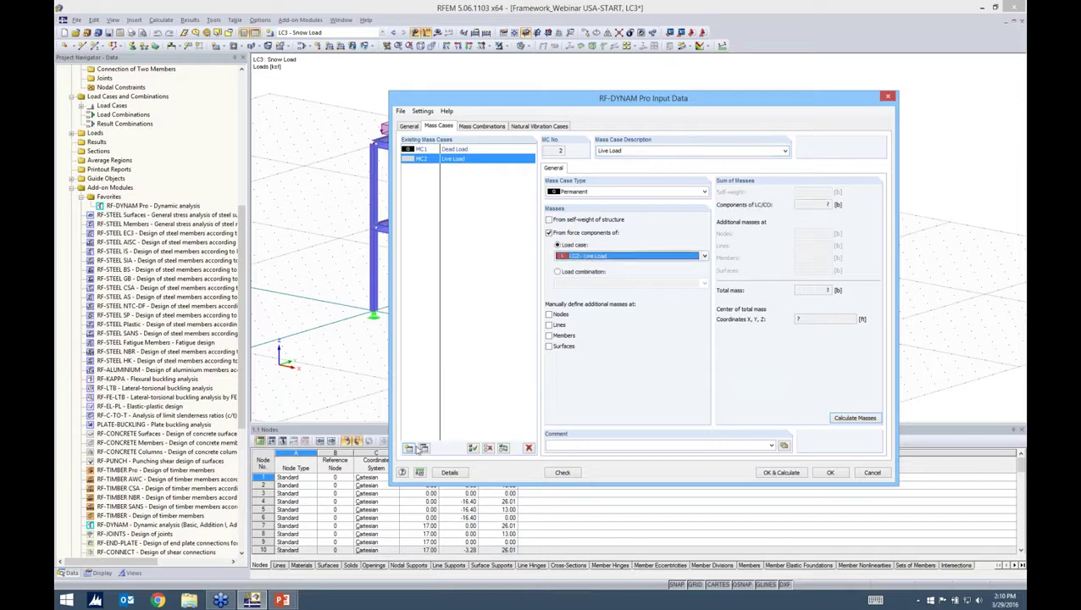
# Add mass case MC3 "Snow Load" with masses from the force components of LC3 - Snow Load, excluding self-weight.
pyautogui.click(408, 449)
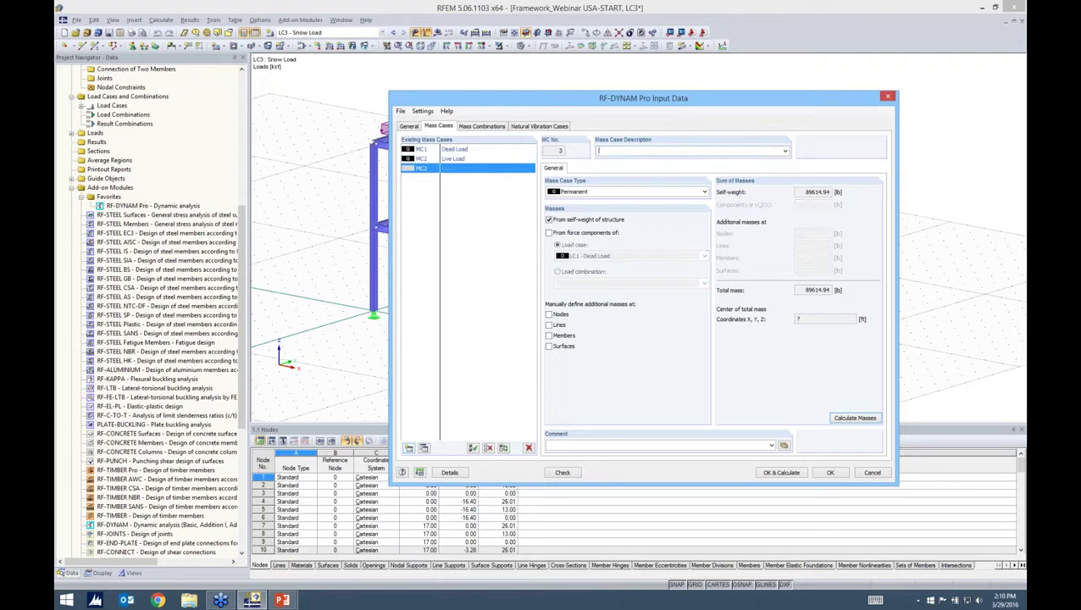
pyautogui.write('Snow Load')
pyautogui.click(549, 220)
pyautogui.click(585, 232)
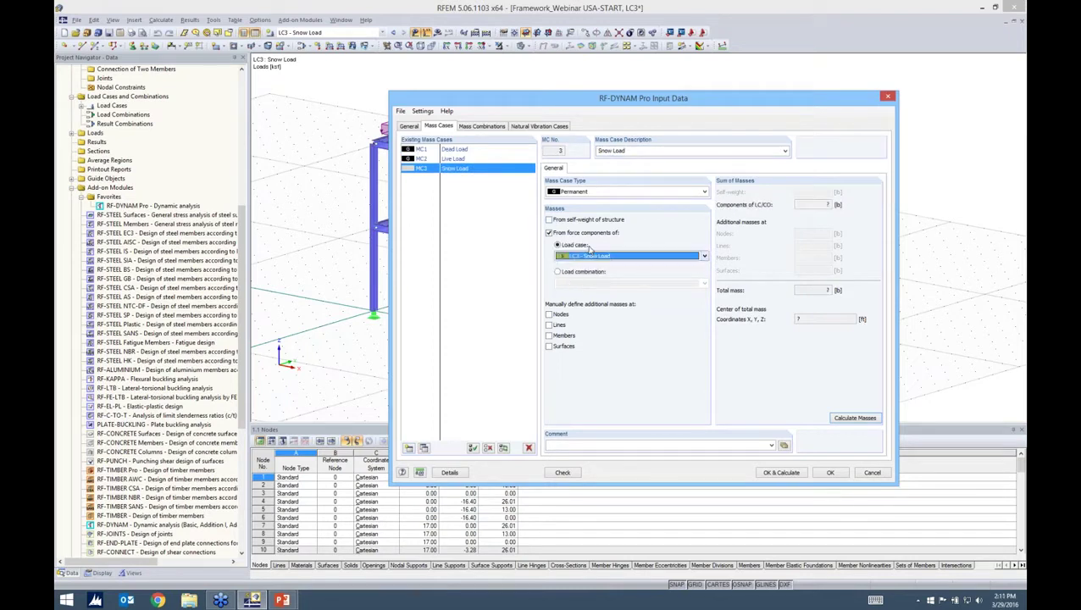
# Set the mass case type of the Live Load and Snow Load mass cases to Permanent.
pyautogui.click(472, 159)
pyautogui.click(589, 195)
pyautogui.click(463, 170)
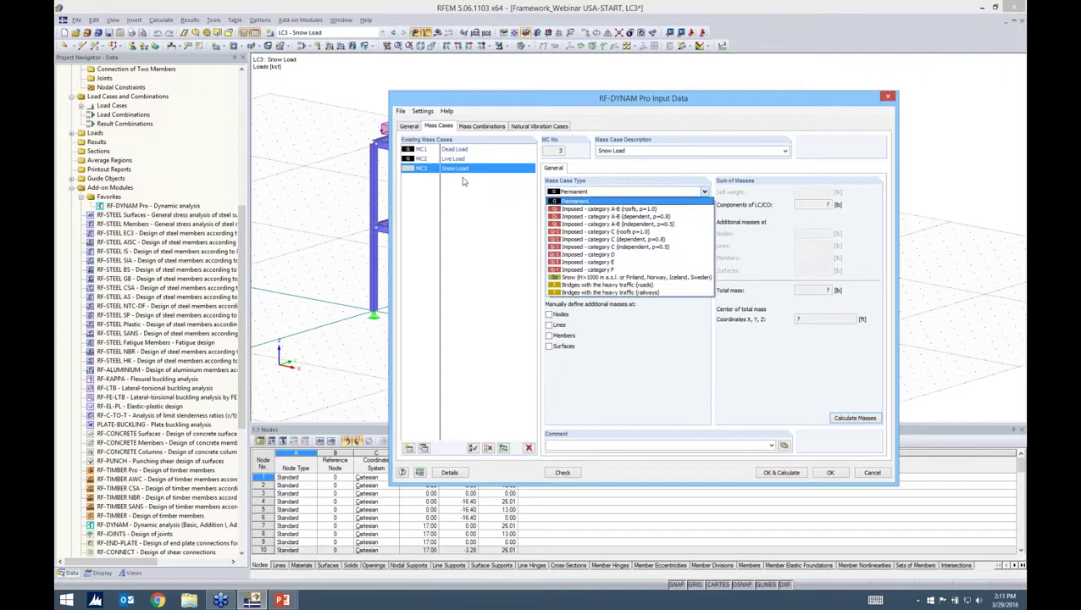
pyautogui.click(462, 174)
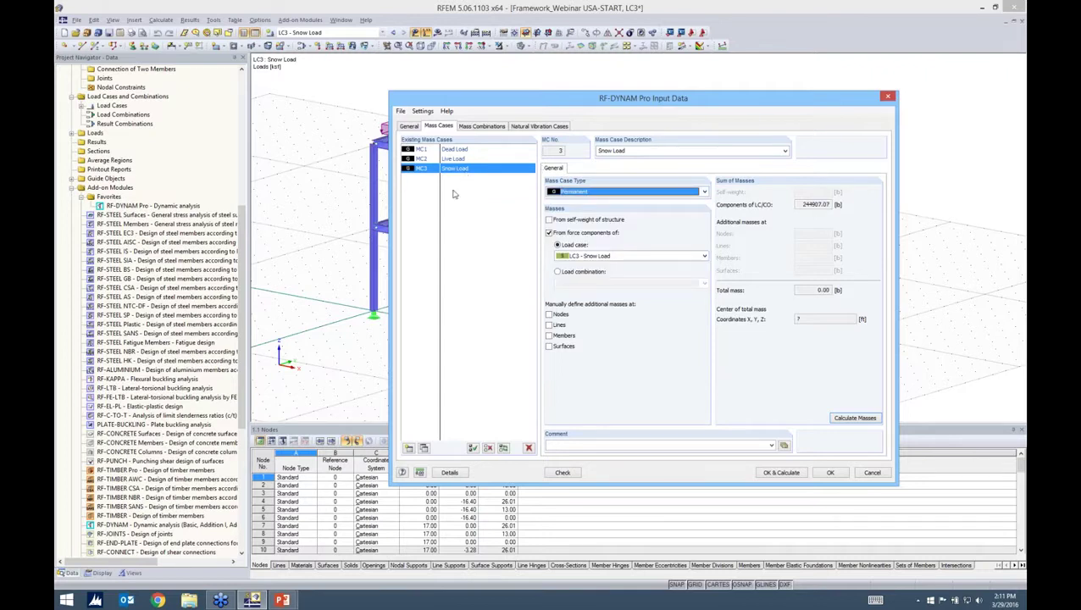
# Open the mass combinations and switch to the presentation slide on ASCE 7-10 mass considerations.
pyautogui.click(483, 127)
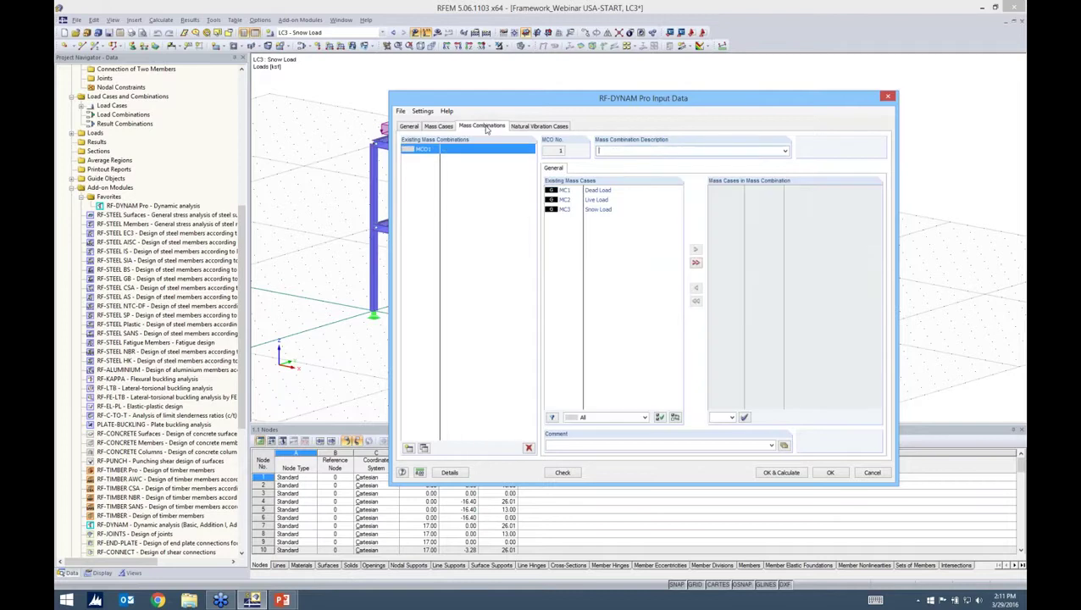
pyautogui.hotkey('alt', 'Tab')
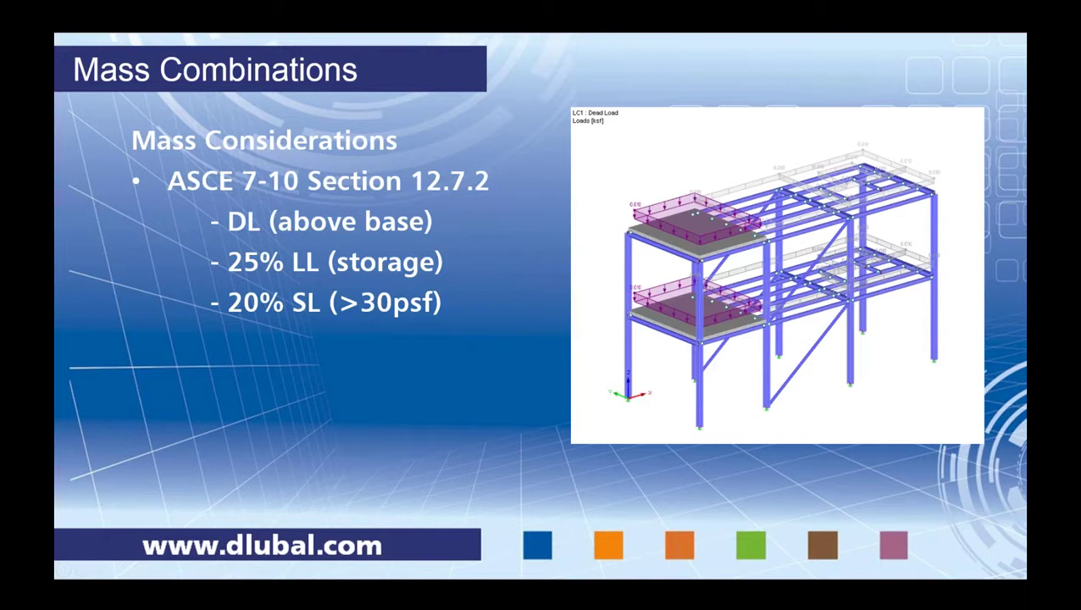
# Return to RF-DYNAM Pro and add the Dead Load, Live Load and Snow Load mass cases to mass combination MCO1.
pyautogui.hotkey('alt', 'Tab')
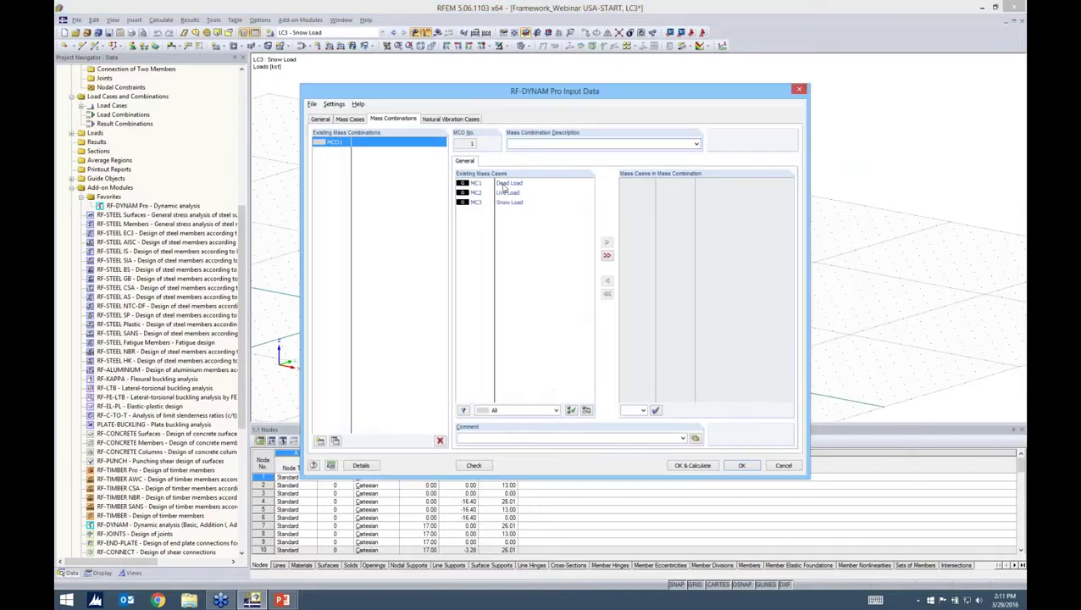
pyautogui.click(503, 184)
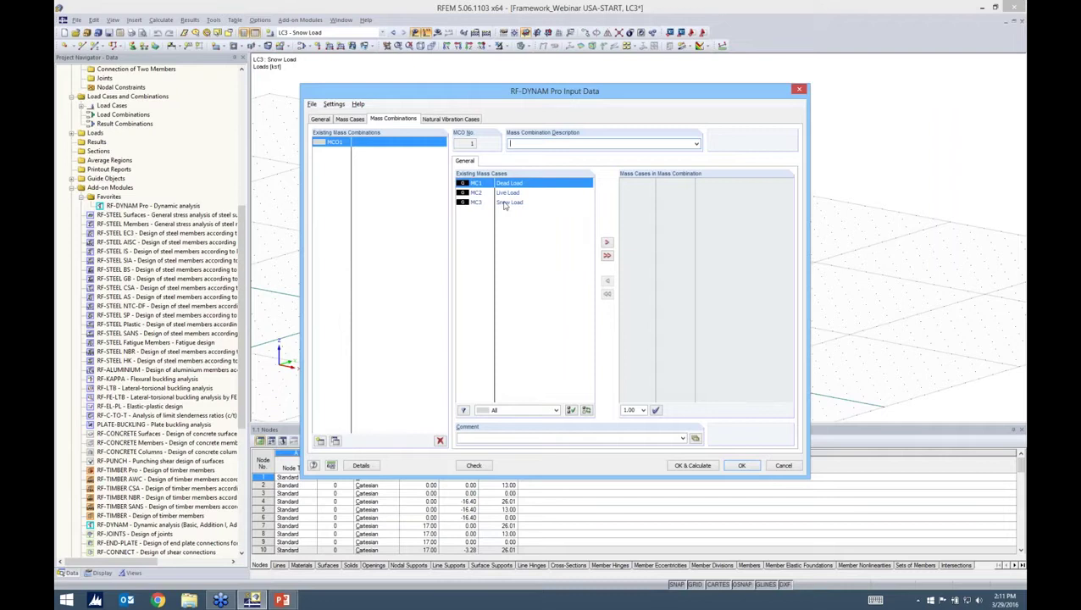
pyautogui.click(606, 255)
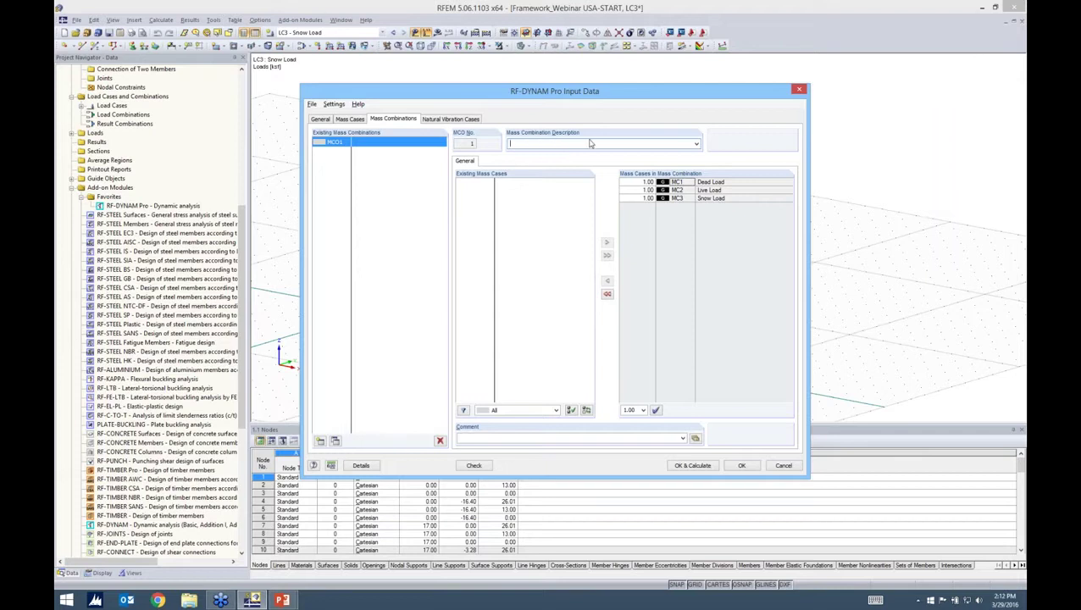
# Set the mass combination factors to 0.25 for Live Load and 0.20 for Snow Load.
pyautogui.click(637, 184)
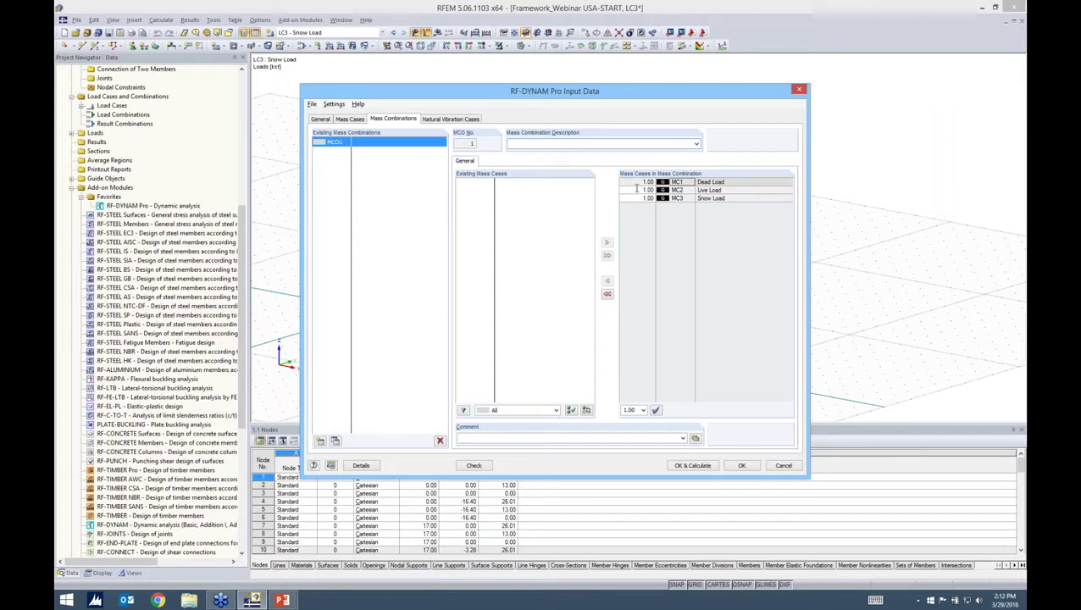
pyautogui.click(637, 189)
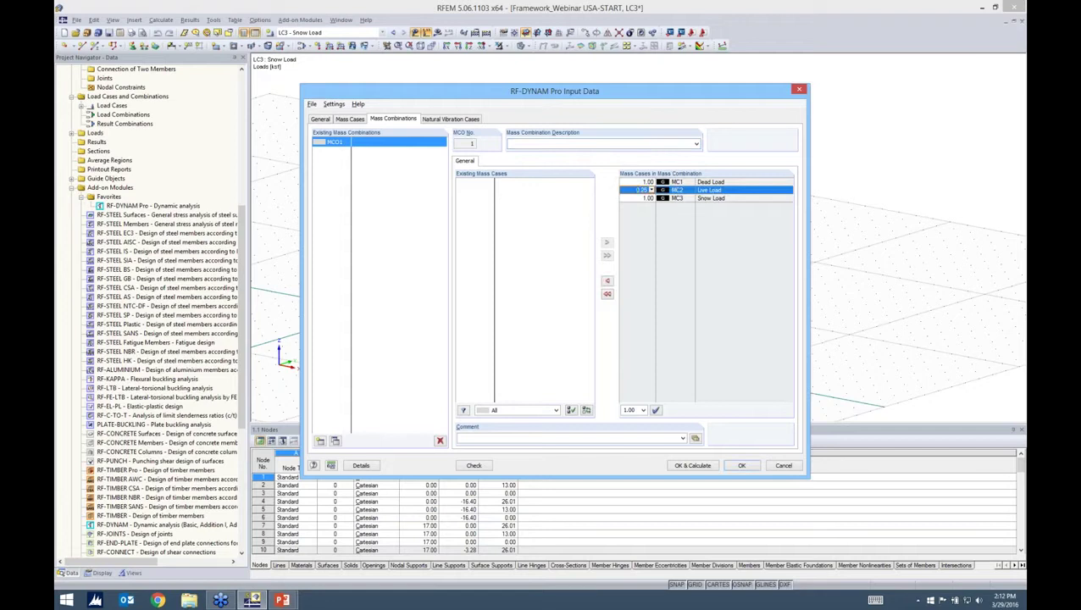
pyautogui.click(636, 197)
pyautogui.write('0.20')
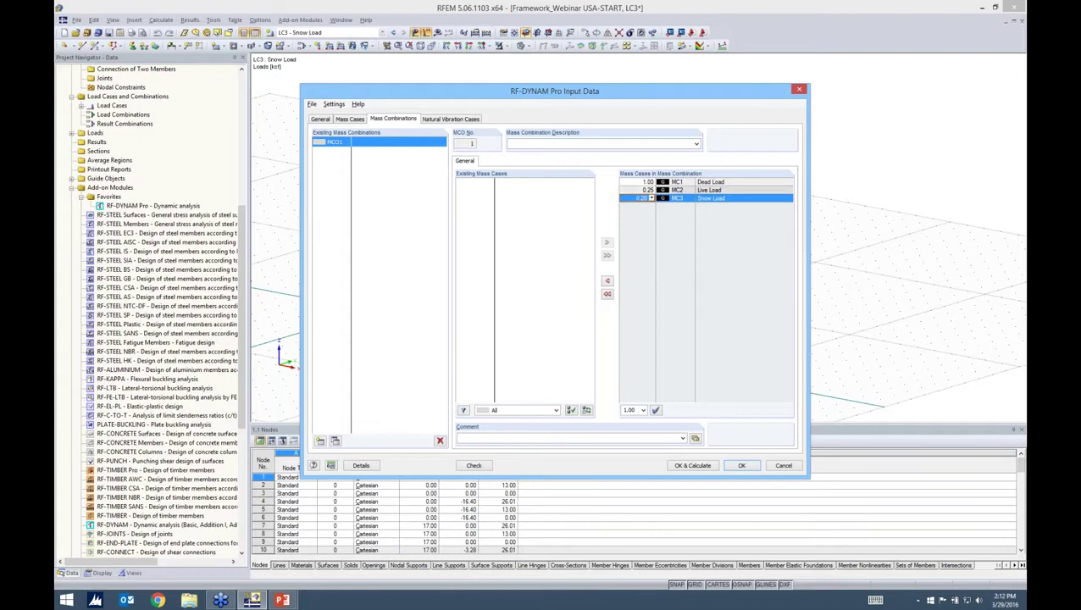
pyautogui.press('Up')
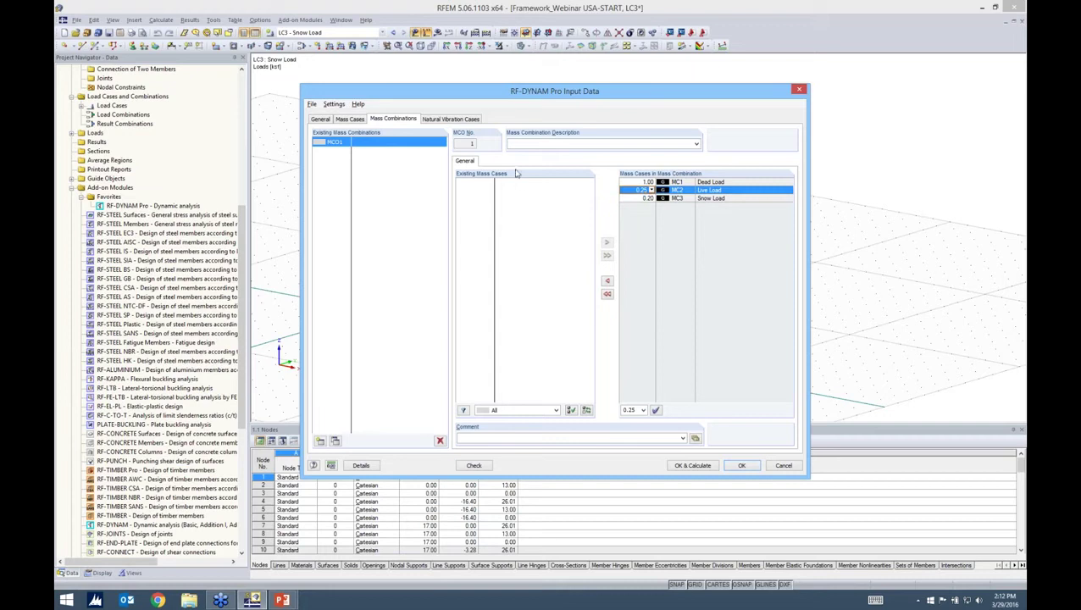
# Set the number of lowest eigenvalues to calculate for natural vibration case NVC1 to 30.
pyautogui.click(466, 122)
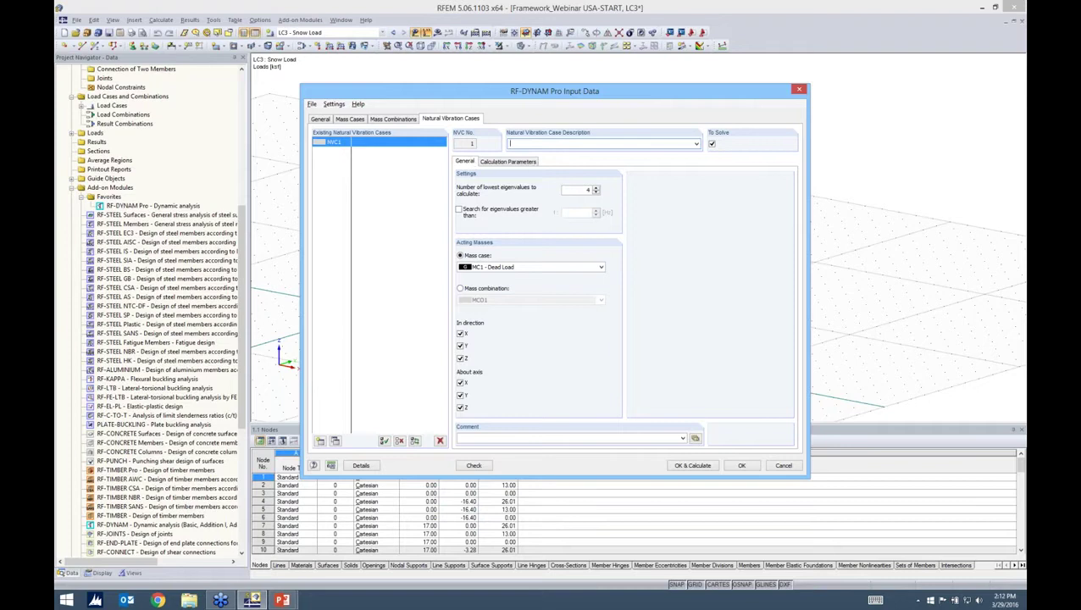
pyautogui.moveTo(538, 92); pyautogui.dragTo(539, 361)
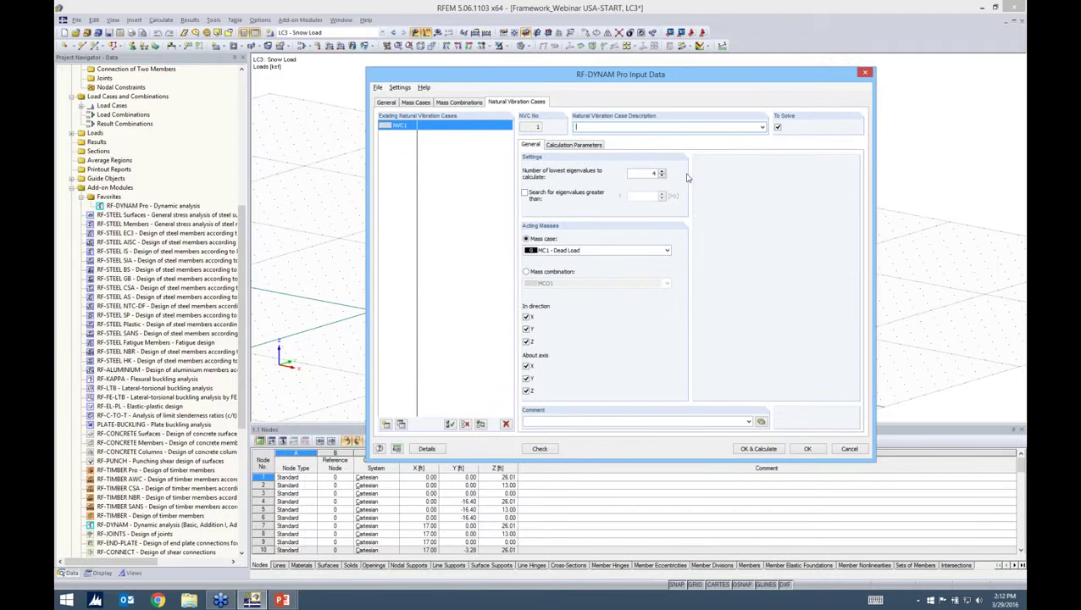
pyautogui.doubleClick(654, 173)
pyautogui.write('30')
pyautogui.moveTo(665, 80); pyautogui.dragTo(657, 84)
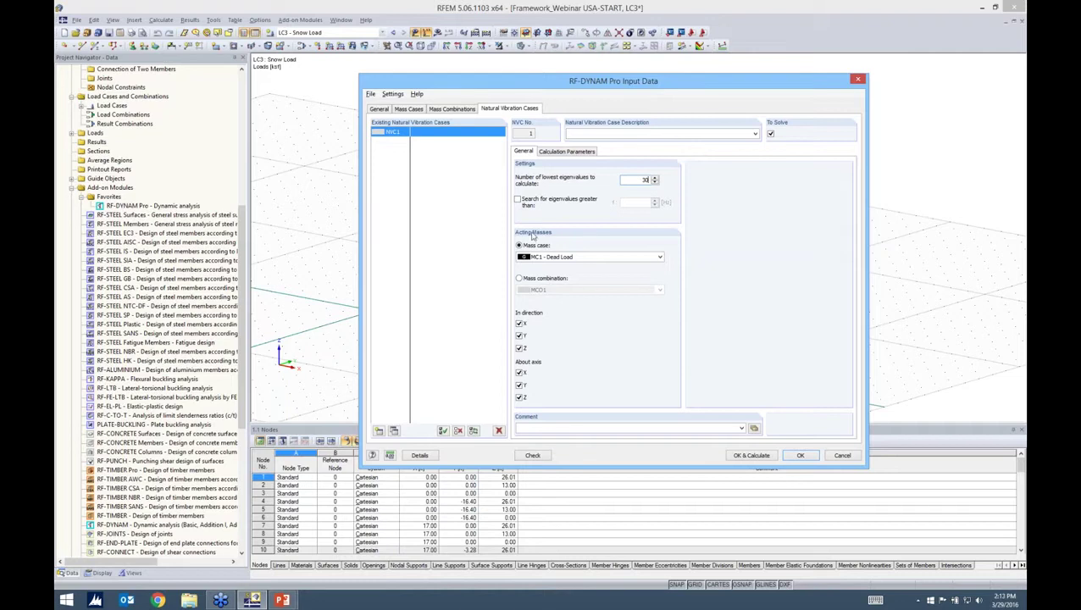
# Assign mass combination MCO1 as the acting masses of the natural vibration case instead of a single mass case.
pyautogui.click(547, 258)
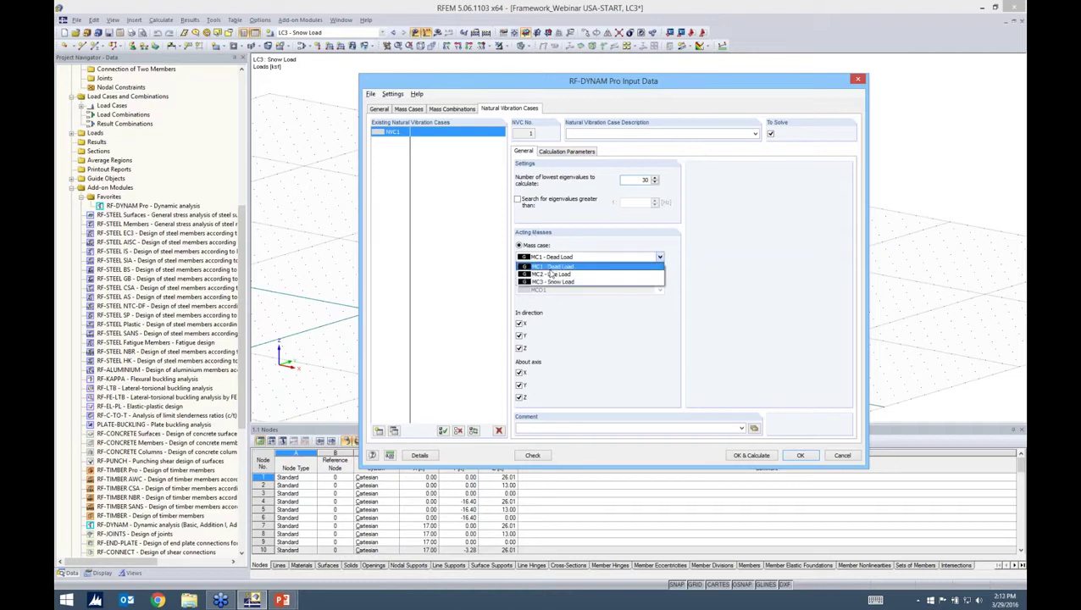
pyautogui.click(538, 286)
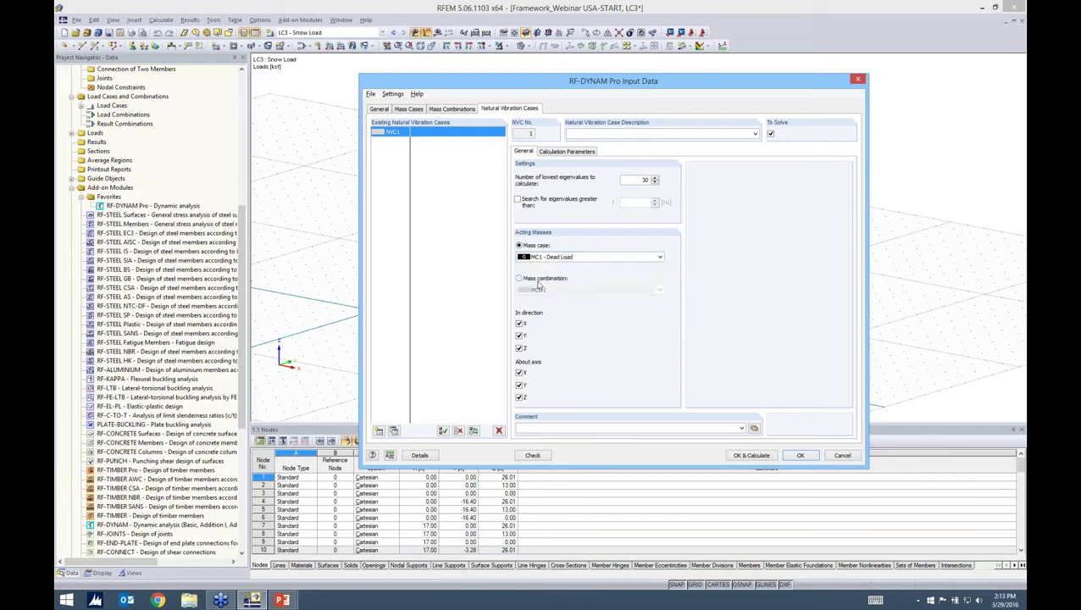
pyautogui.click(519, 278)
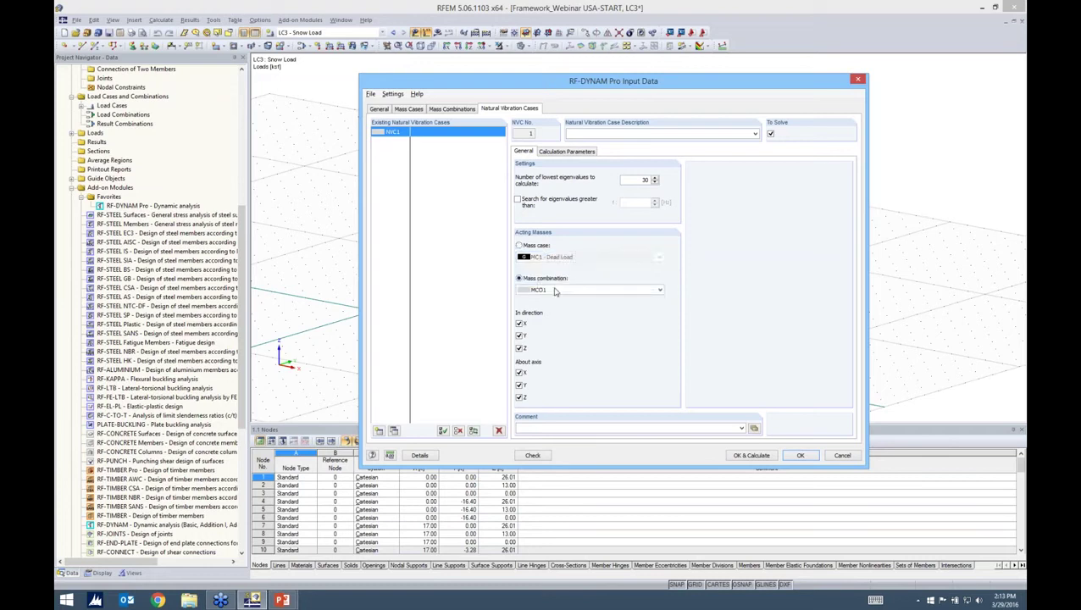
pyautogui.click(555, 291)
pyautogui.click(554, 300)
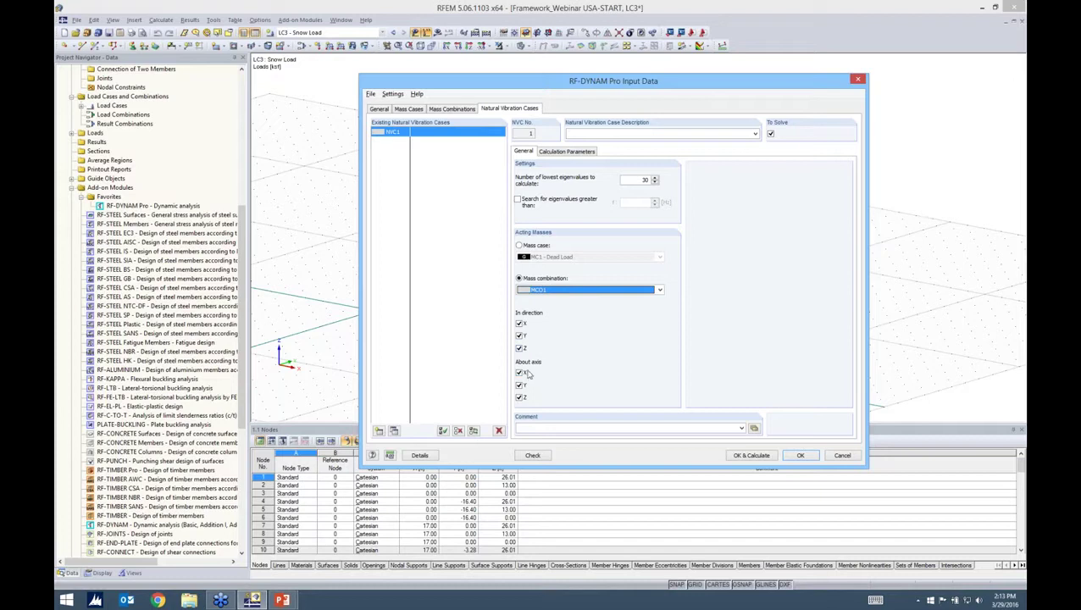
# Deactivate the acting masses about the X, Y and Z axes and review the mass matrix type in the calculation parameters.
pyautogui.click(562, 152)
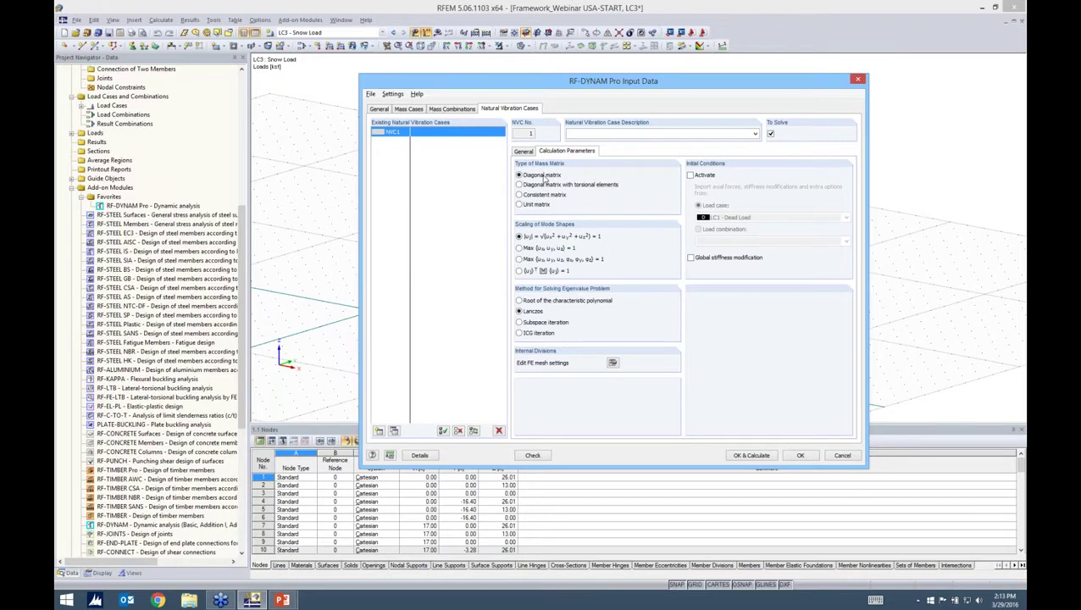
pyautogui.moveTo(557, 85); pyautogui.dragTo(600, 86)
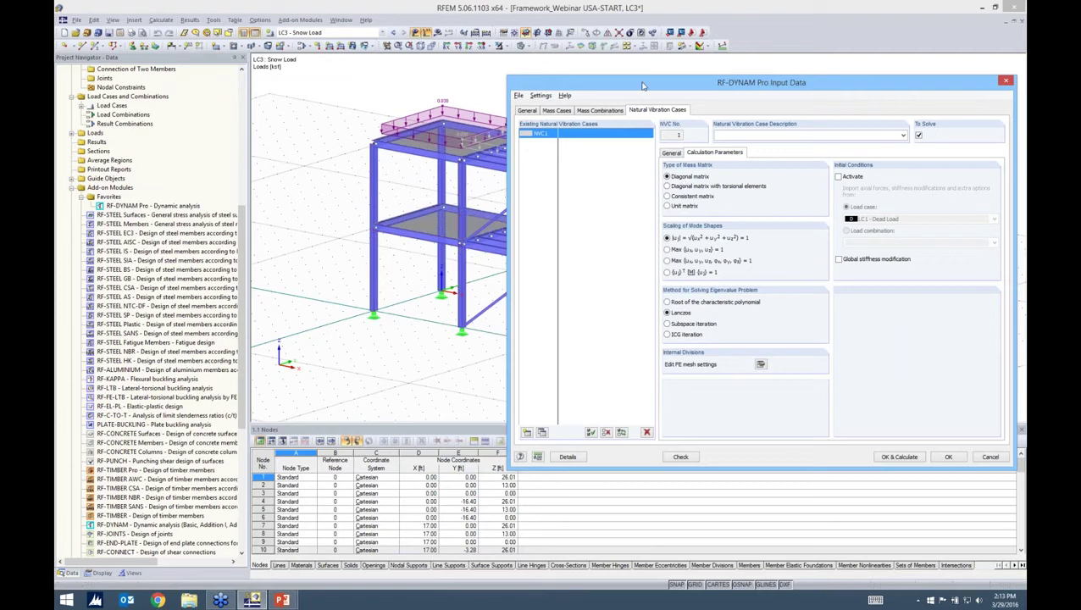
pyautogui.moveTo(643, 85); pyautogui.dragTo(552, 85)
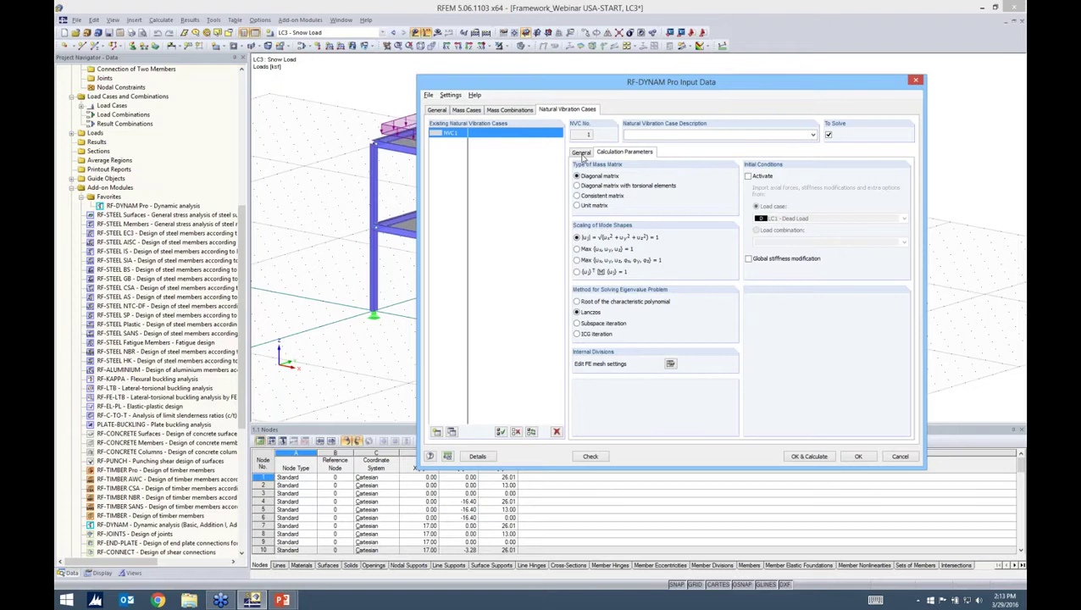
pyautogui.click(581, 153)
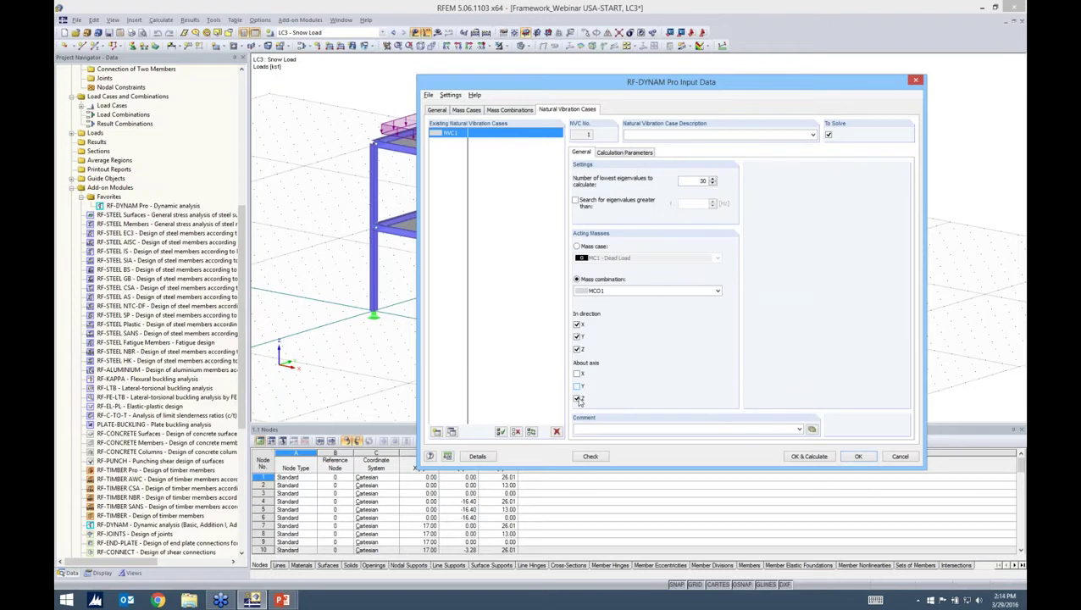
pyautogui.click(578, 399)
pyautogui.click(621, 154)
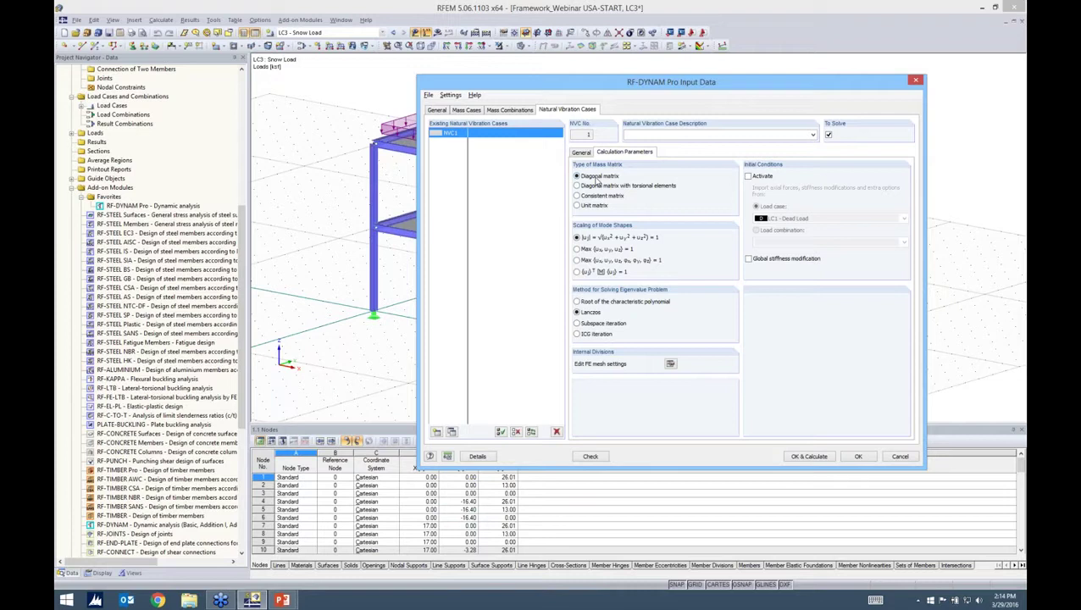
# Enable manually defined nodal masses for the Dead Load mass case, examine their input table, and disable them again.
pyautogui.click(477, 111)
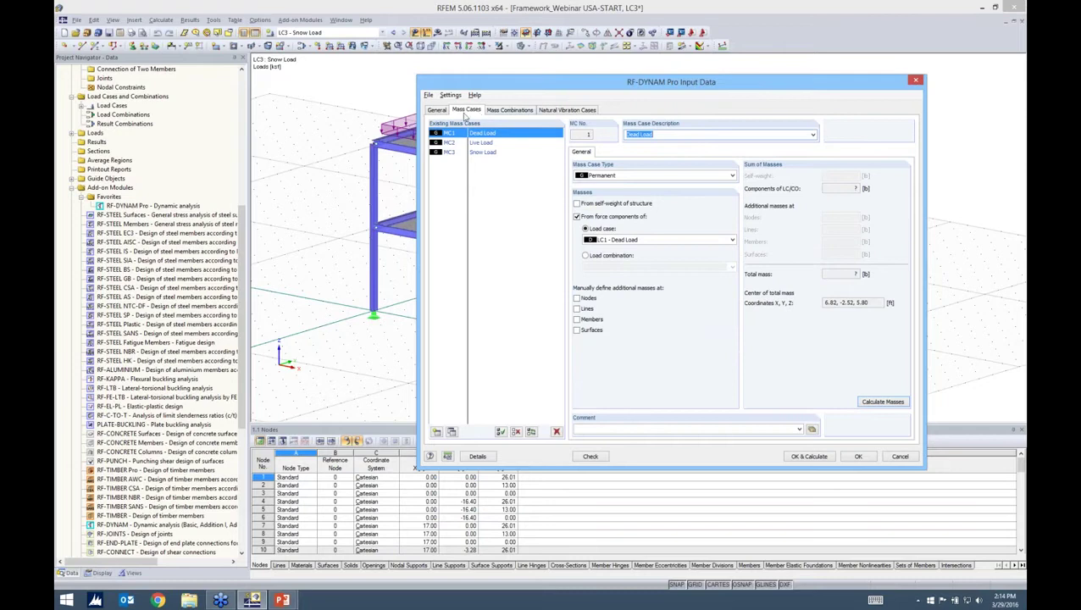
pyautogui.click(576, 298)
pyautogui.click(610, 152)
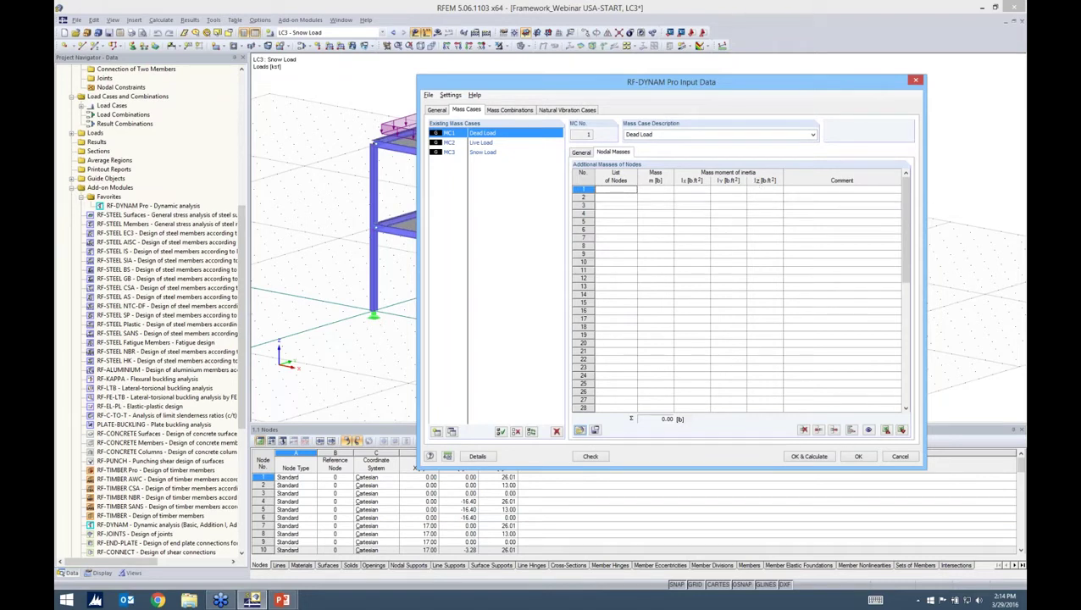
pyautogui.click(567, 109)
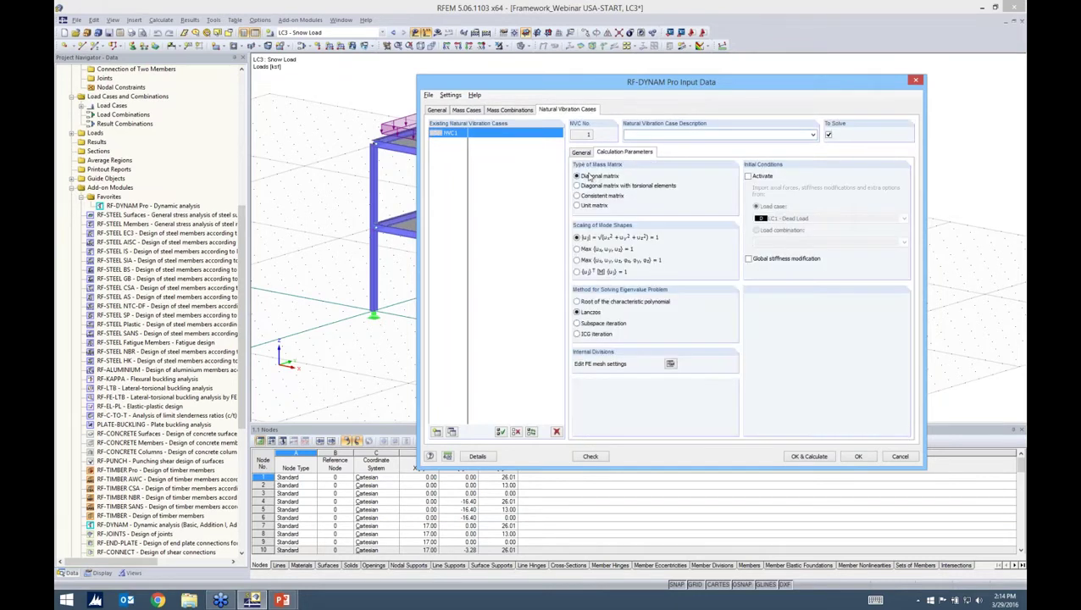
pyautogui.click(467, 110)
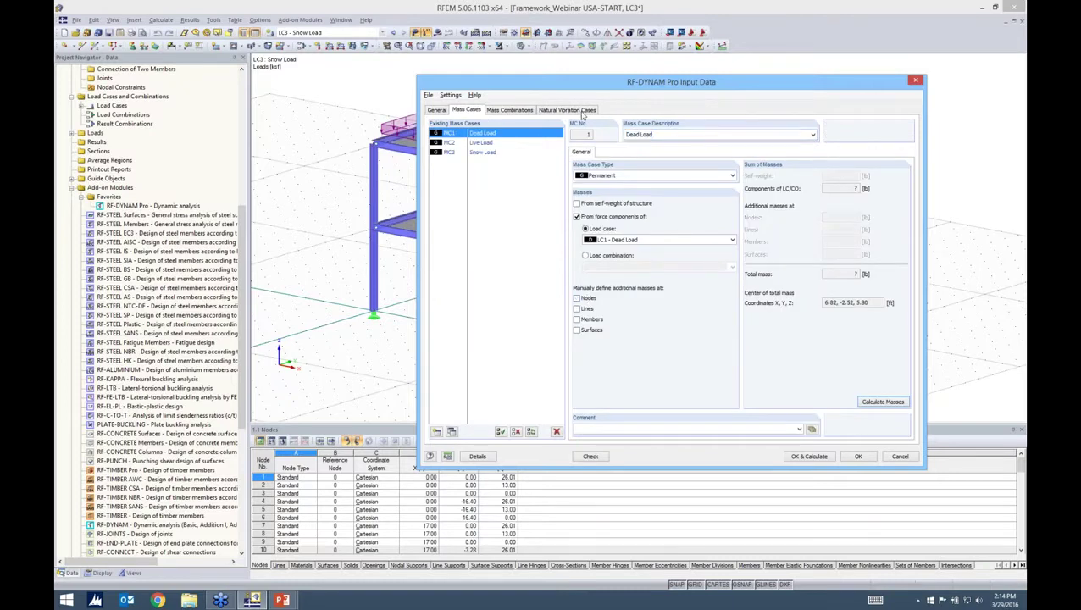
pyautogui.click(581, 111)
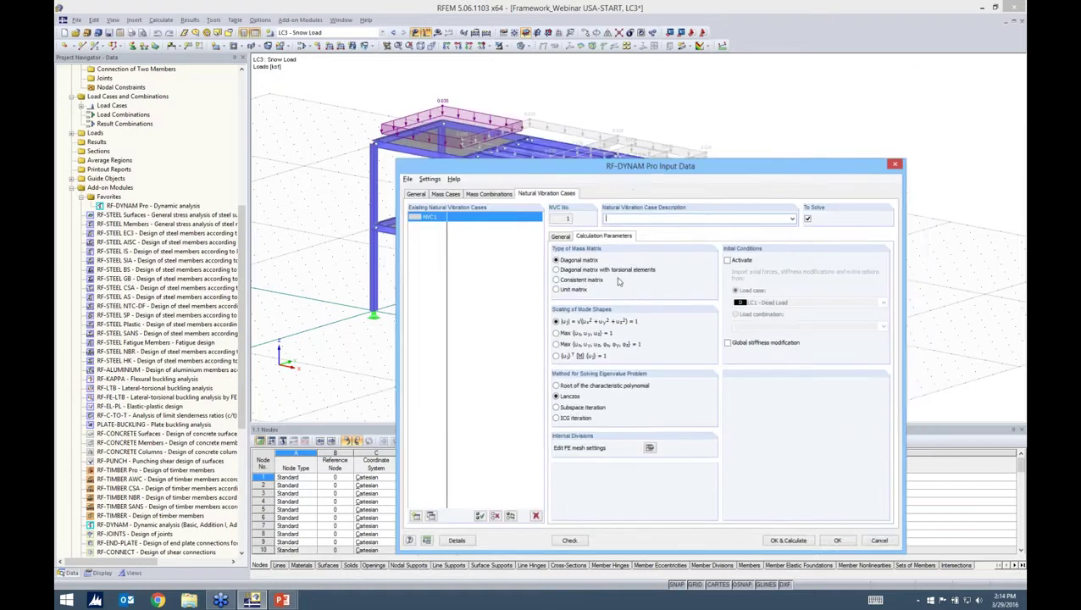
# Review the FE mesh settings that control the internal divisions for the natural vibration case.
pyautogui.moveTo(675, 168); pyautogui.dragTo(689, 308)
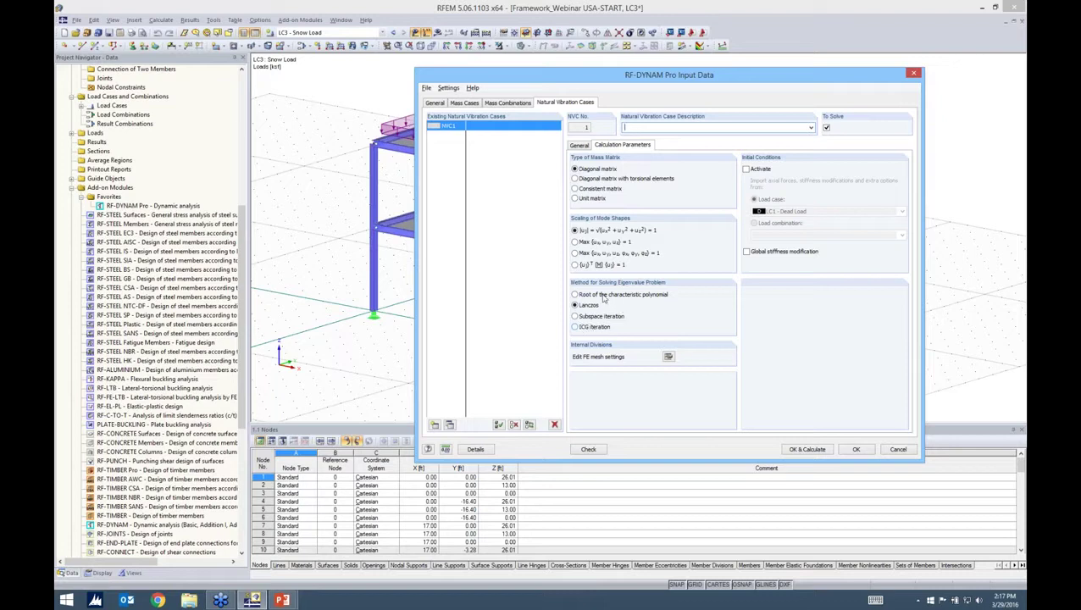
pyautogui.click(668, 358)
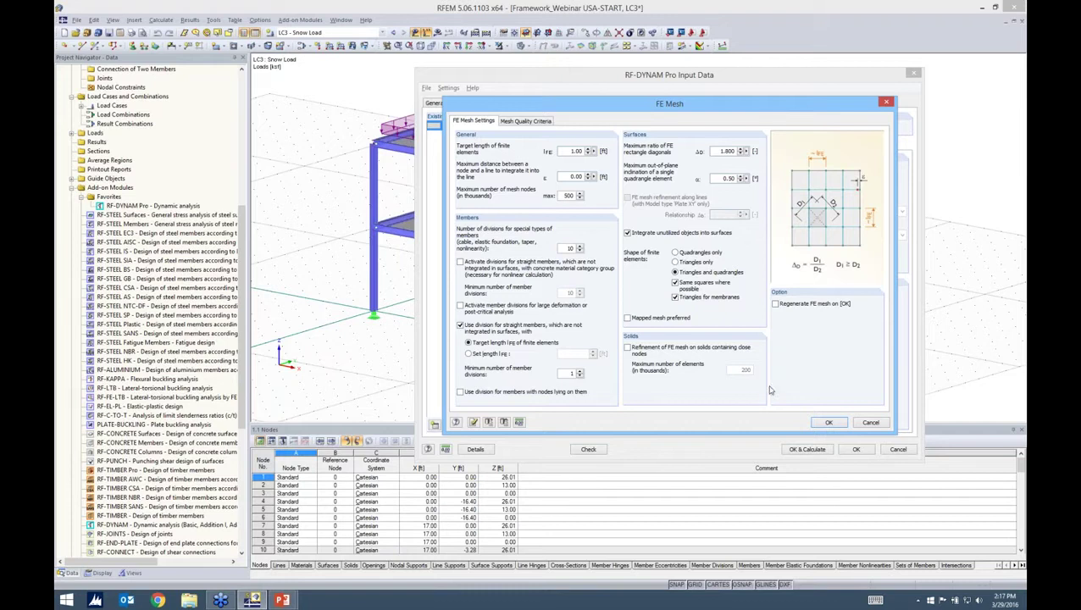
pyautogui.click(827, 423)
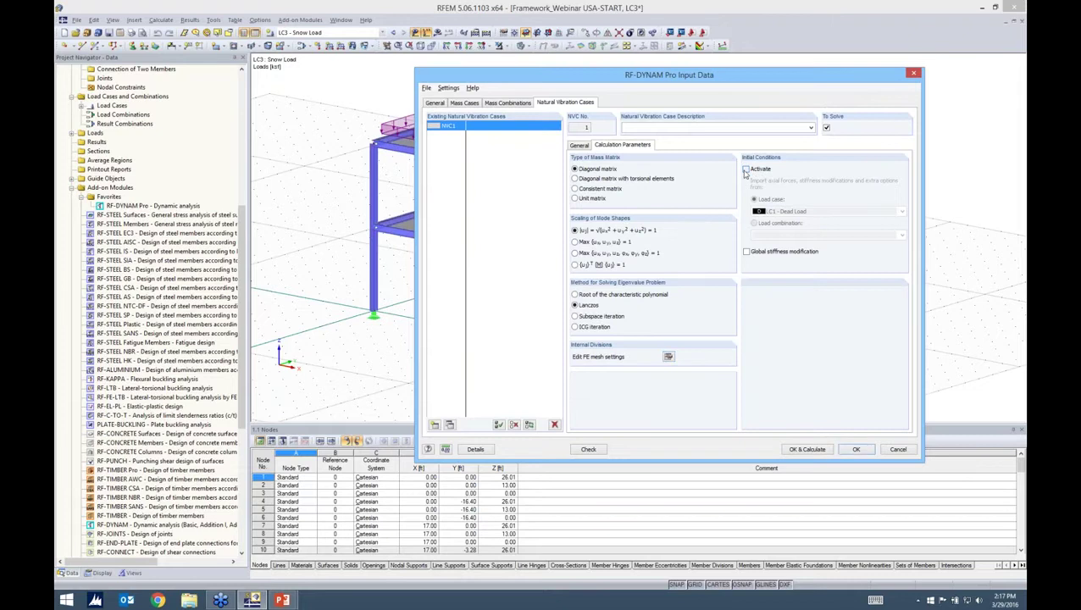
# Activate initial conditions importing axial forces and stiffness modifications from LC1 - Dead Load, and accept the RF-DYNAM Pro input data.
pyautogui.click(746, 170)
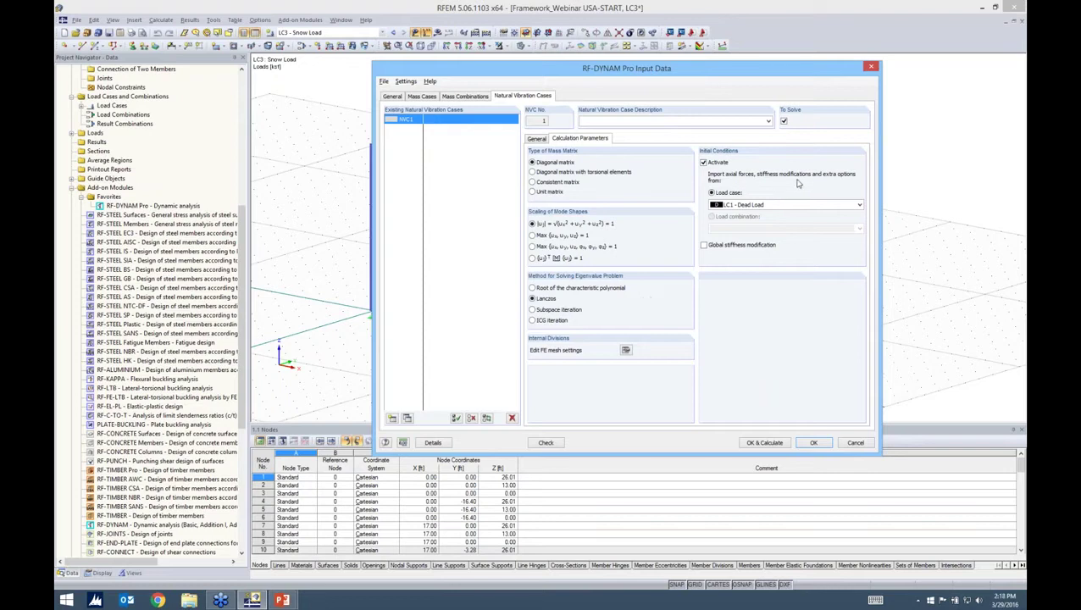
pyautogui.click(734, 208)
pyautogui.click(811, 443)
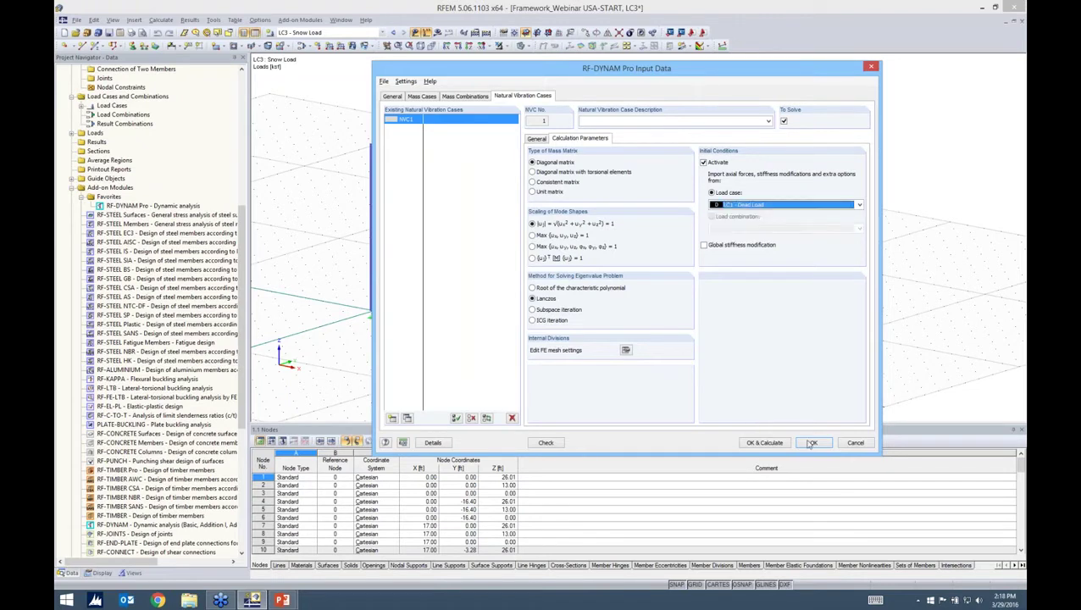
pyautogui.click(811, 444)
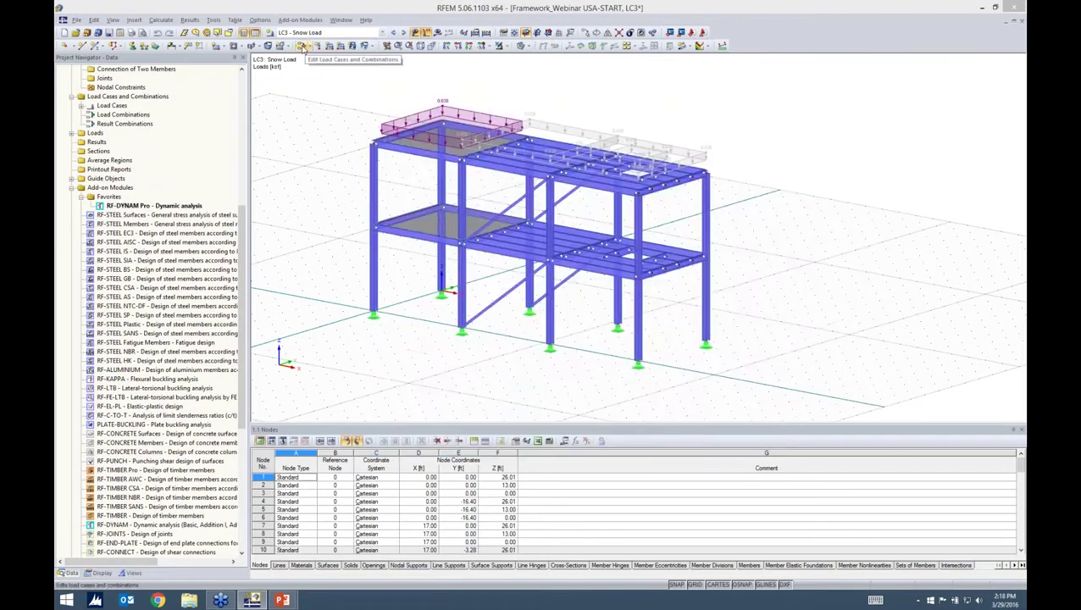
# Enable the Modify stiffness and Extra options settings for LC1 - Dead Load and review the choices each one offers.
pyautogui.click(302, 46)
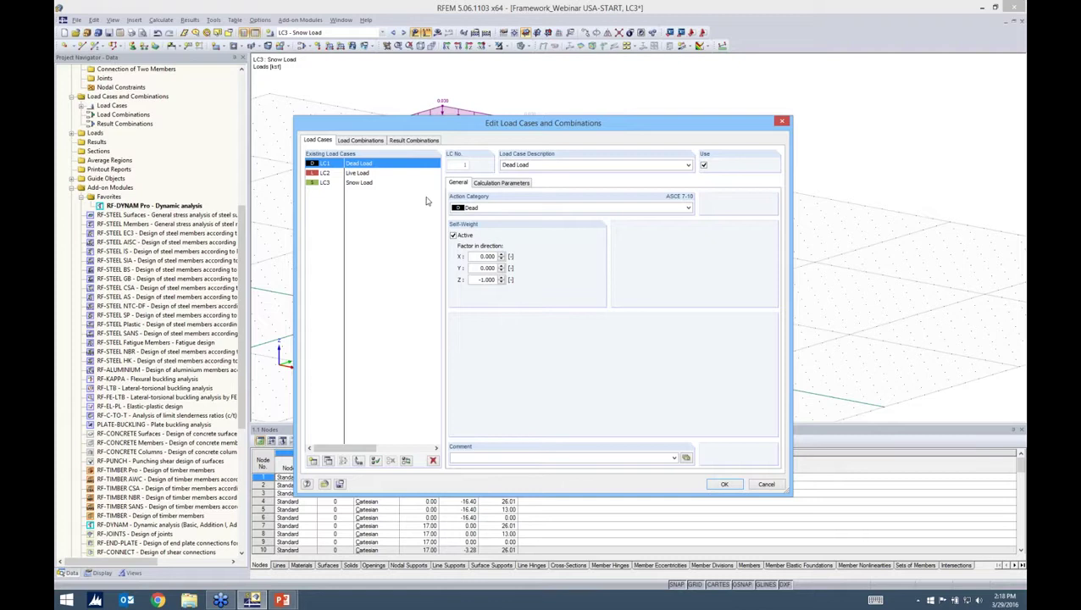
pyautogui.click(483, 185)
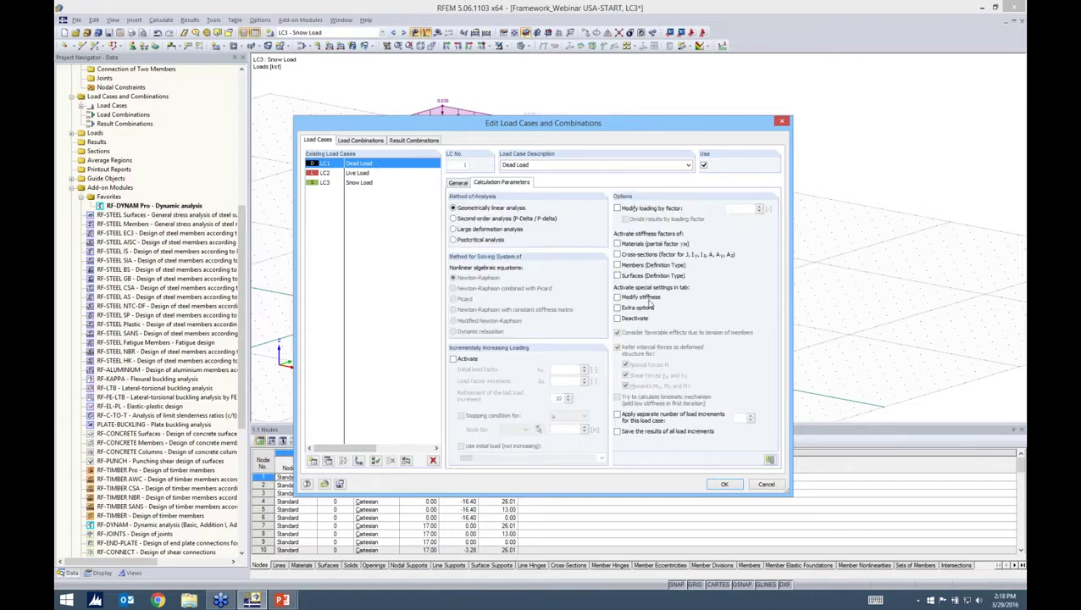
pyautogui.click(617, 297)
pyautogui.click(618, 308)
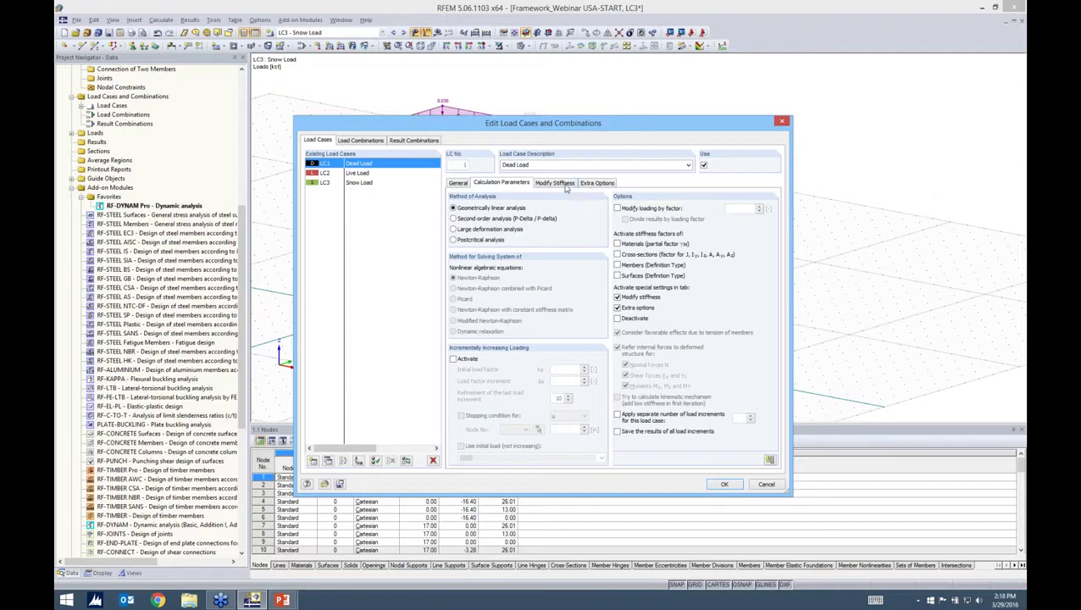
pyautogui.click(563, 185)
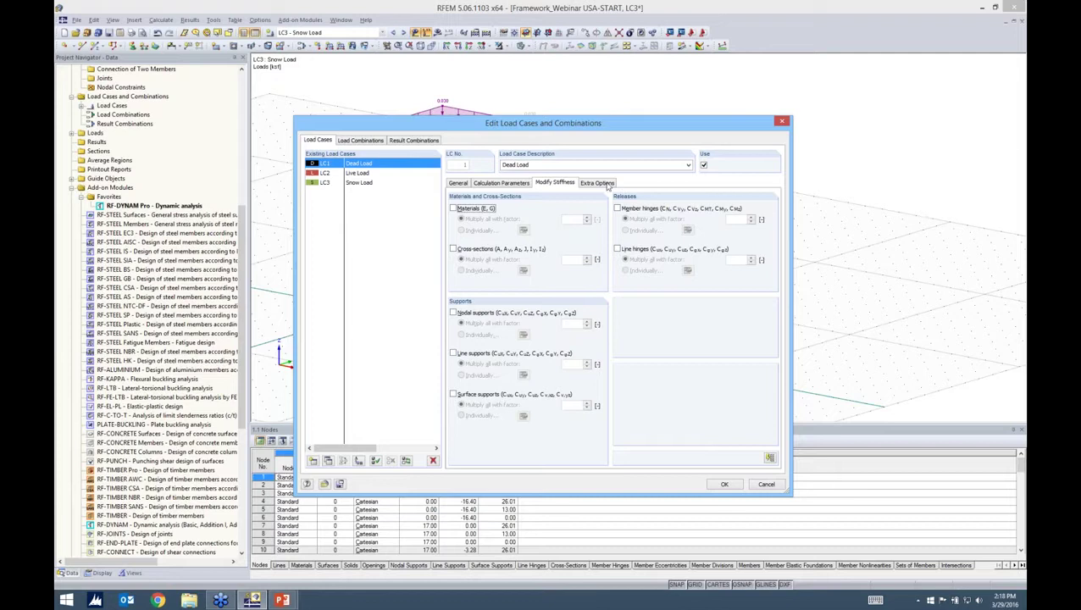
pyautogui.click(598, 184)
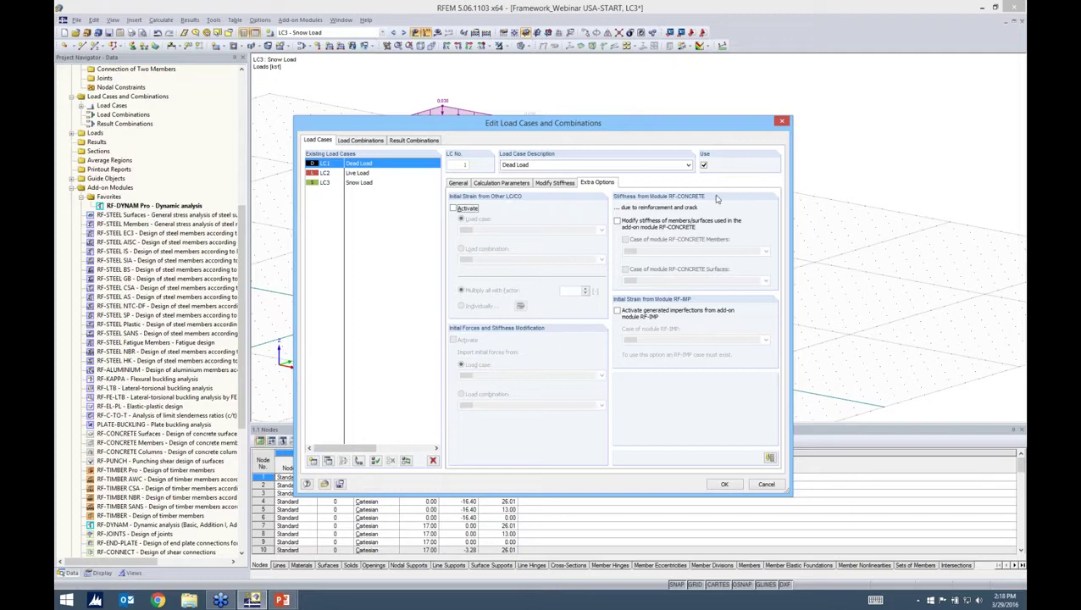
# Disable Modify stiffness again for LC1 - Dead Load and accept the load case settings.
pyautogui.click(500, 183)
pyautogui.click(617, 297)
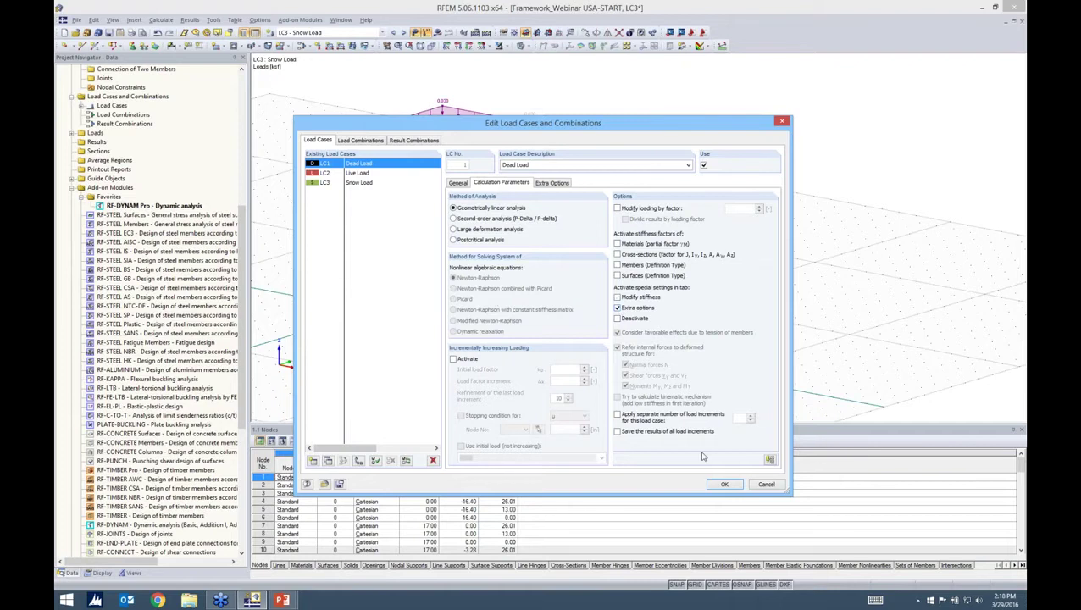
pyautogui.click(725, 484)
# Deactivate the initial conditions of natural vibration case NVC1 in RF-DYNAM Pro and calculate the natural vibration results.
pyautogui.click(300, 20)
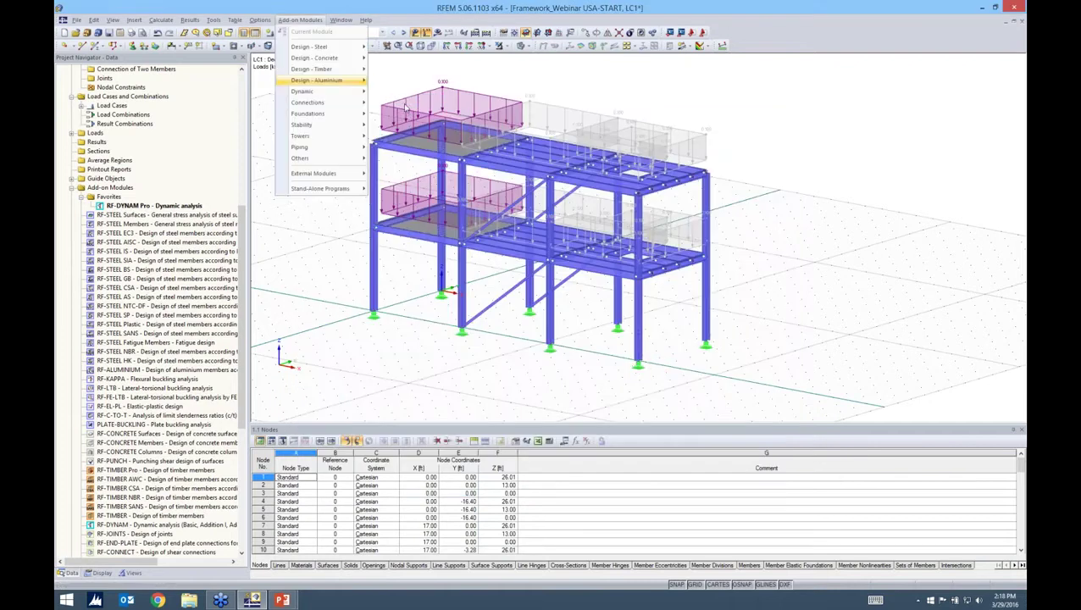
pyautogui.click(405, 107)
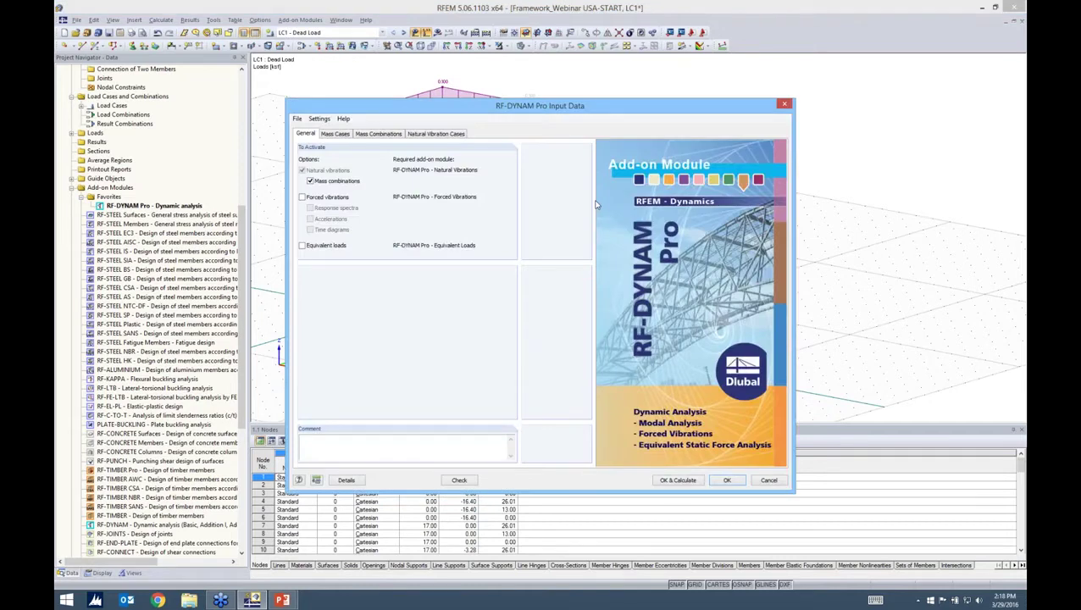
pyautogui.click(436, 134)
pyautogui.hotkey('ctrl', 'Tab')
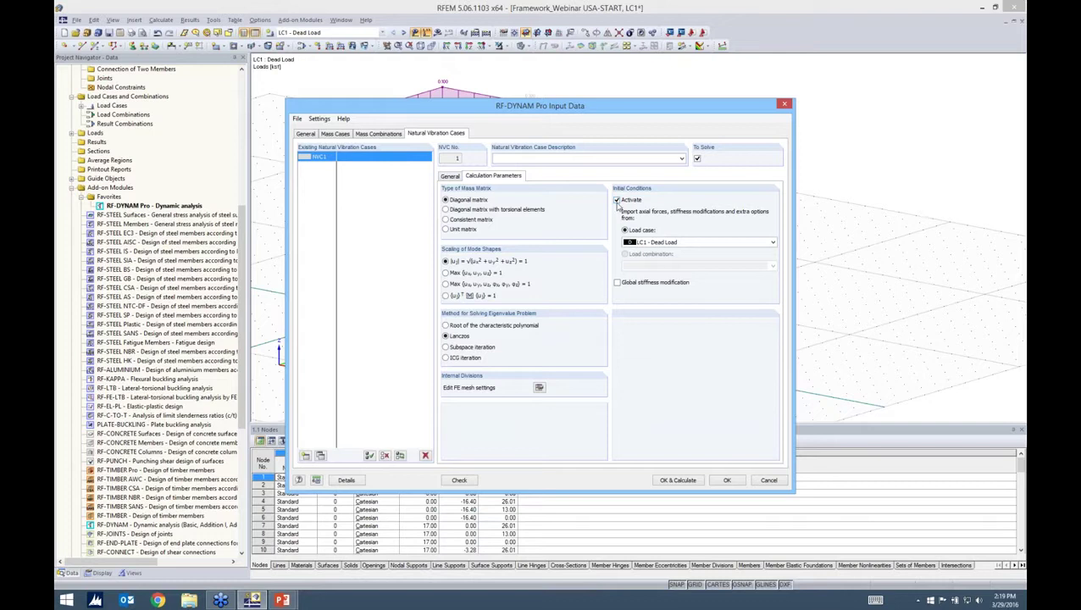
pyautogui.click(617, 202)
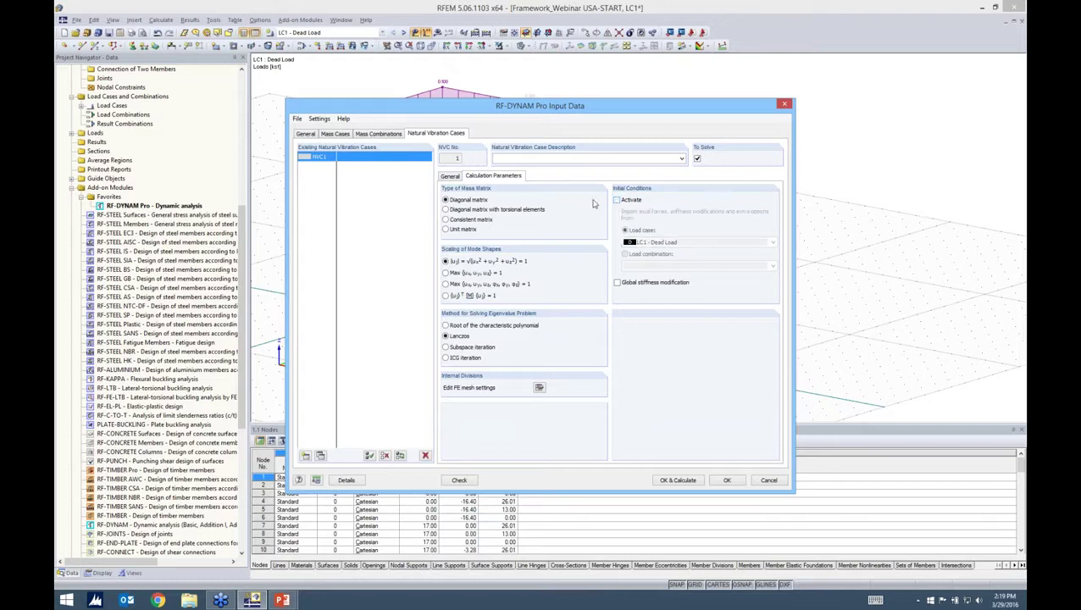
pyautogui.click(450, 176)
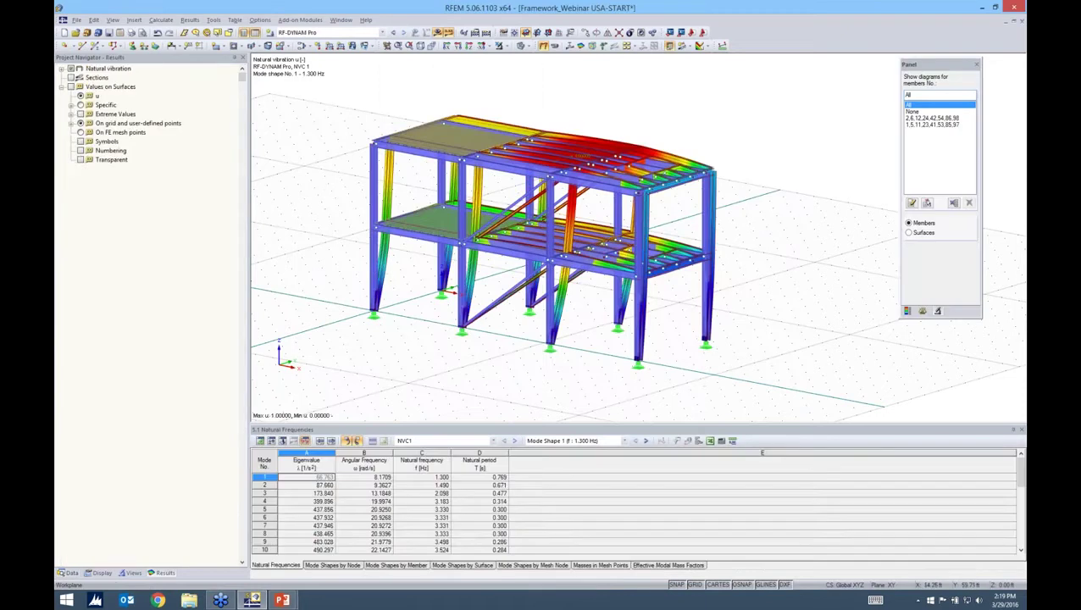
# Show the color scale for the natural vibration results and enlarge the natural frequencies table.
pyautogui.moveTo(585, 271); pyautogui.dragTo(620, 252, button='middle')
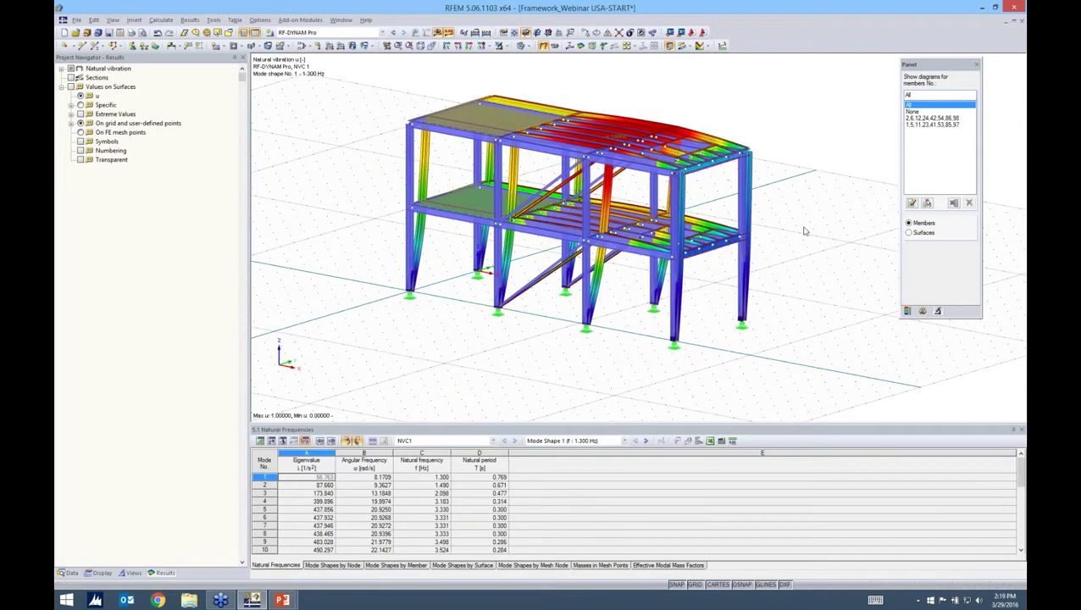
pyautogui.click(907, 311)
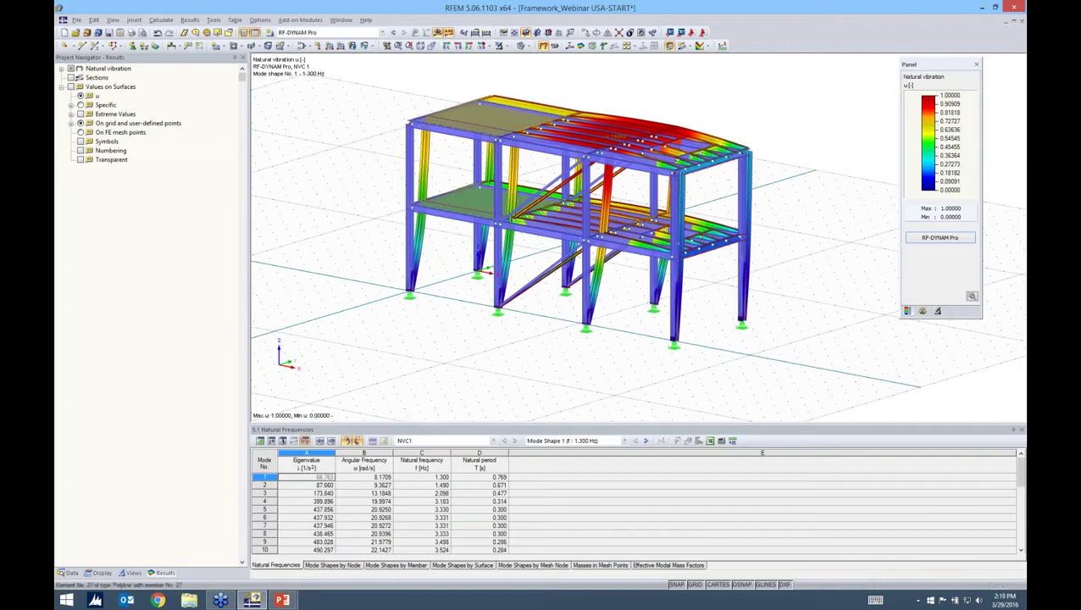
pyautogui.moveTo(551, 333); pyautogui.dragTo(536, 321, button='middle')
pyautogui.keyDown('ctrl'); pyautogui.moveTo(635, 301); pyautogui.dragTo(638, 318, button='middle'); pyautogui.keyUp('ctrl')
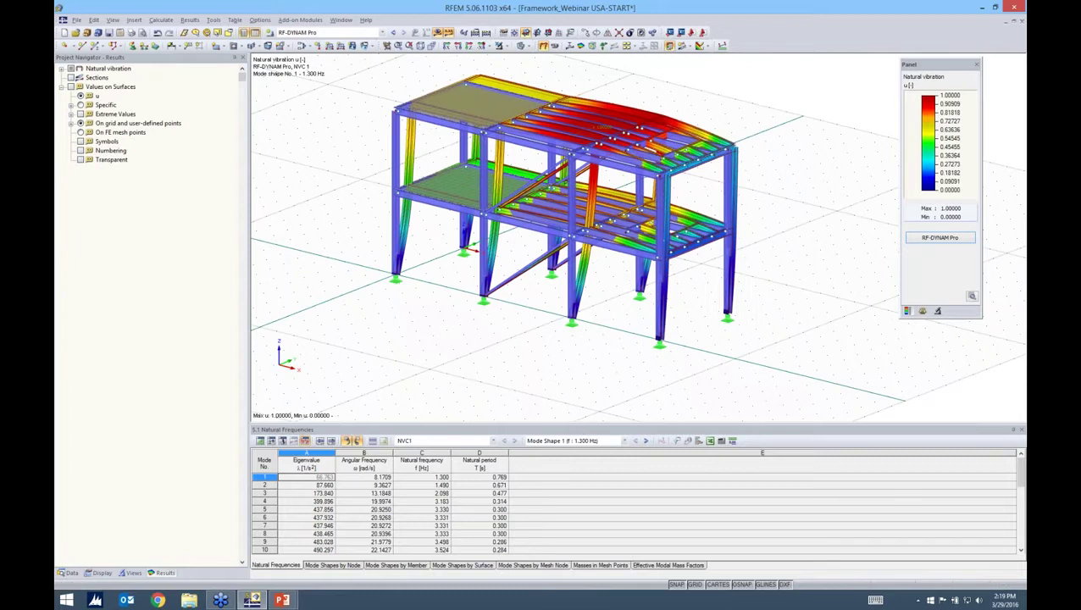
pyautogui.moveTo(637, 424); pyautogui.dragTo(637, 366)
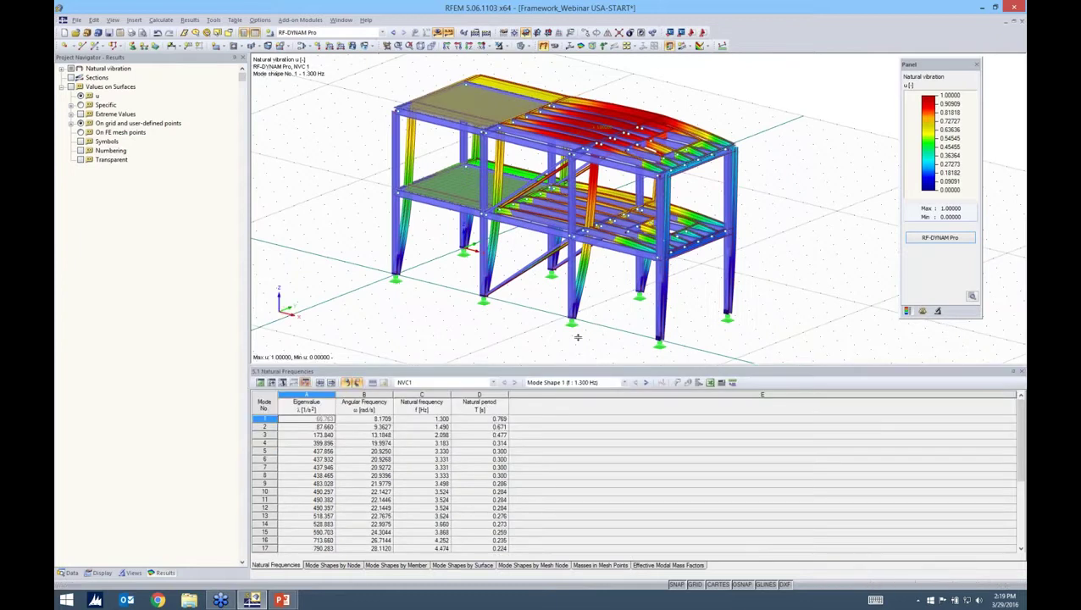
pyautogui.moveTo(578, 337); pyautogui.dragTo(578, 339)
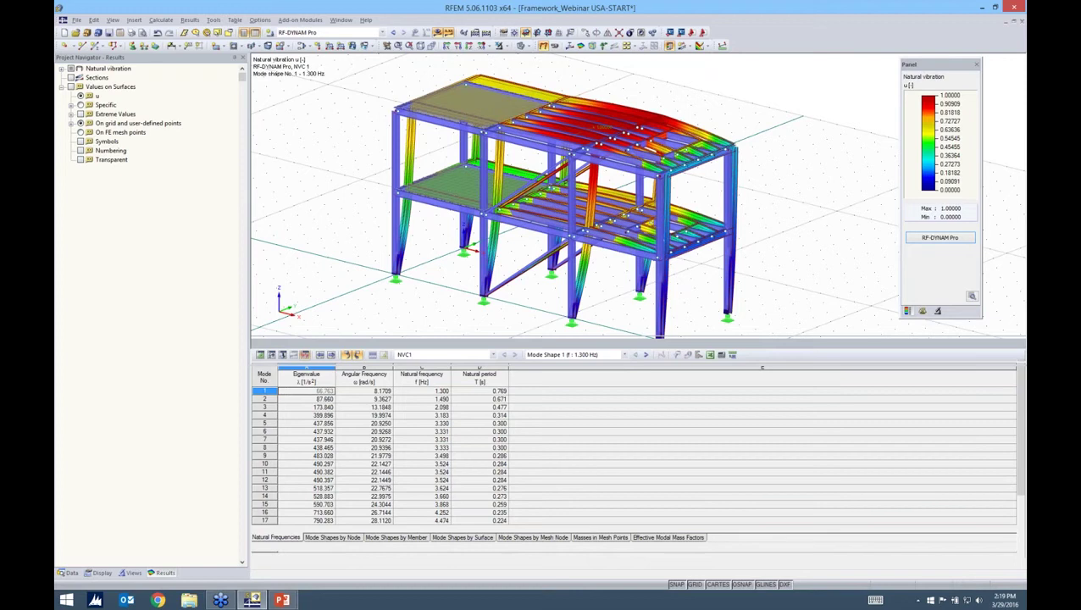
# Step through the mode shapes of NVC1 from mode 1 to mode 7 on the model.
pyautogui.click(568, 356)
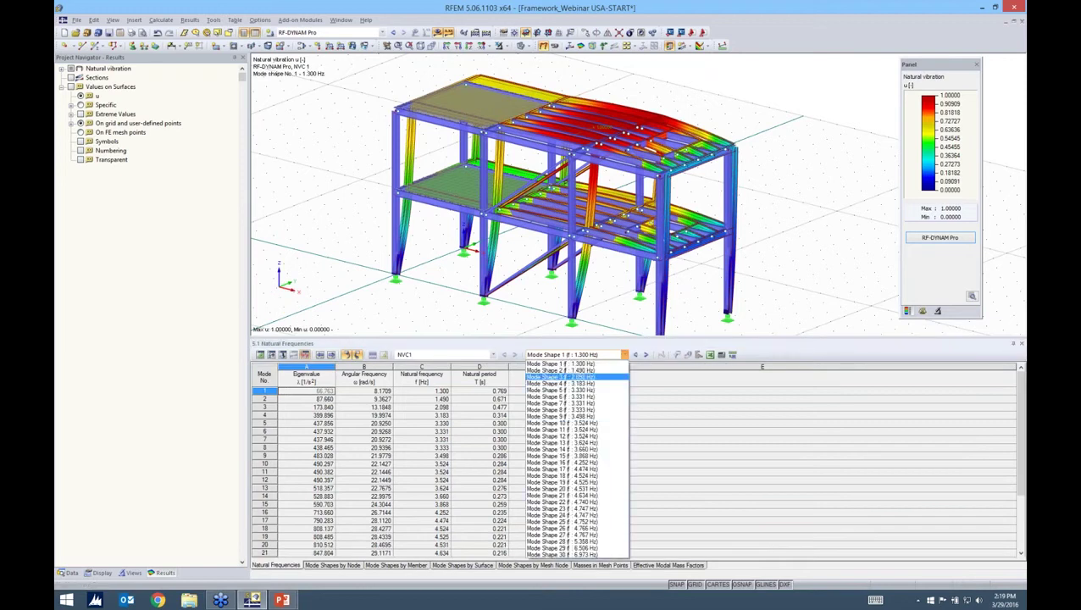
pyautogui.click(646, 355)
pyautogui.click(646, 355)
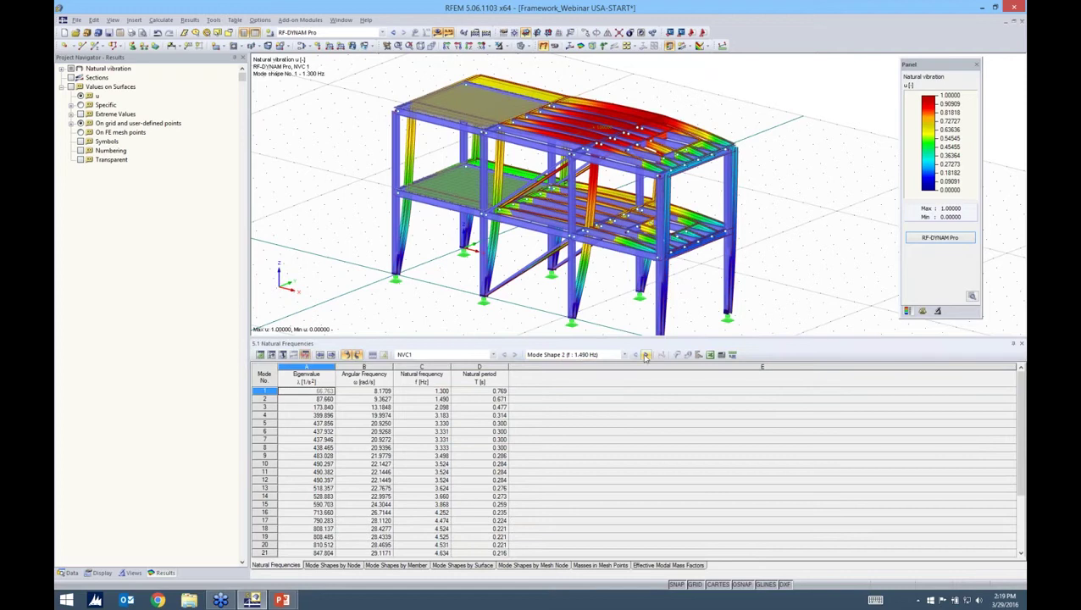
pyautogui.click(646, 355)
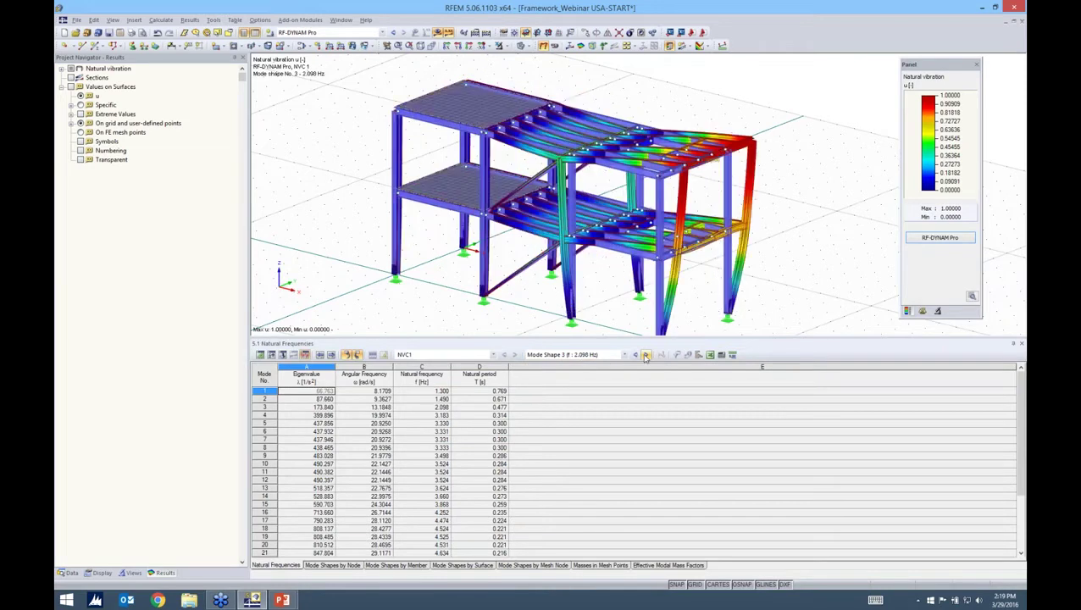
pyautogui.click(646, 355)
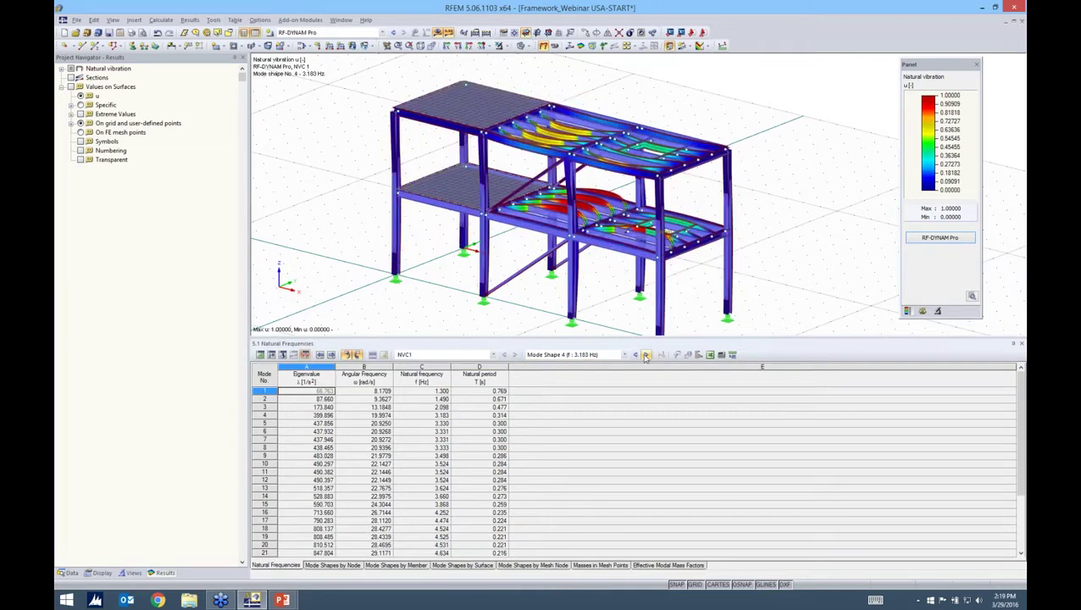
pyautogui.click(645, 355)
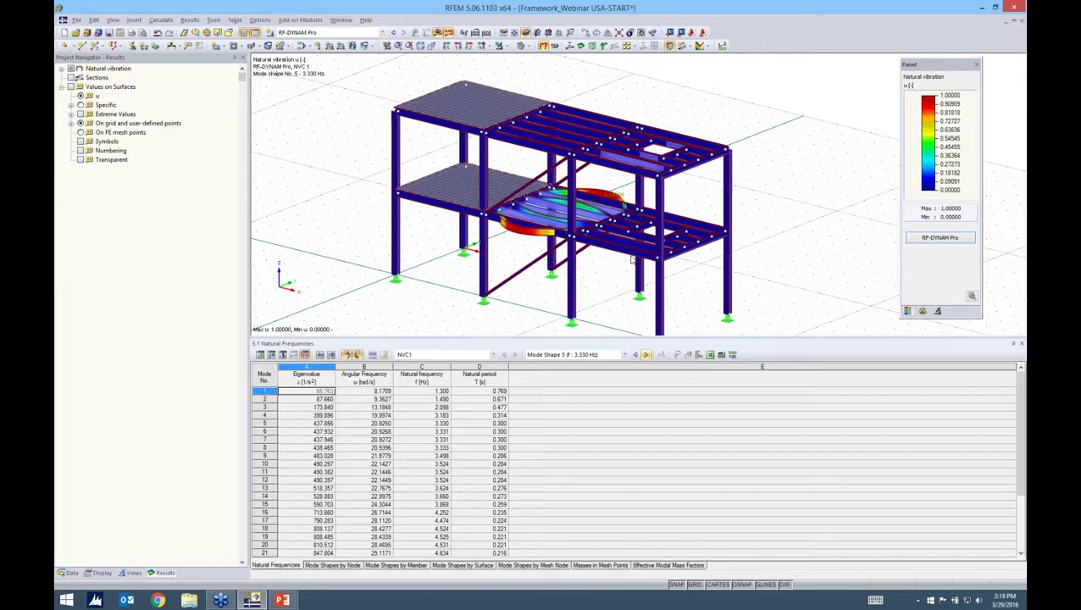
pyautogui.click(645, 356)
pyautogui.click(646, 356)
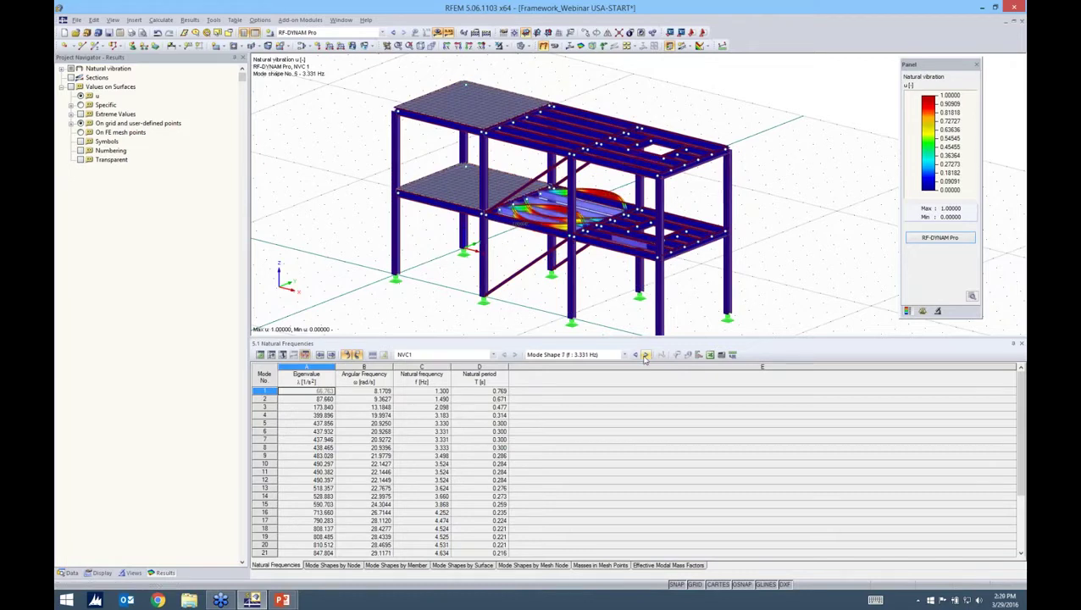
# View the shapes of modes 5, 8, 11, 15 and 17 from their rows in the natural frequencies table.
pyautogui.click(306, 423)
pyautogui.click(308, 448)
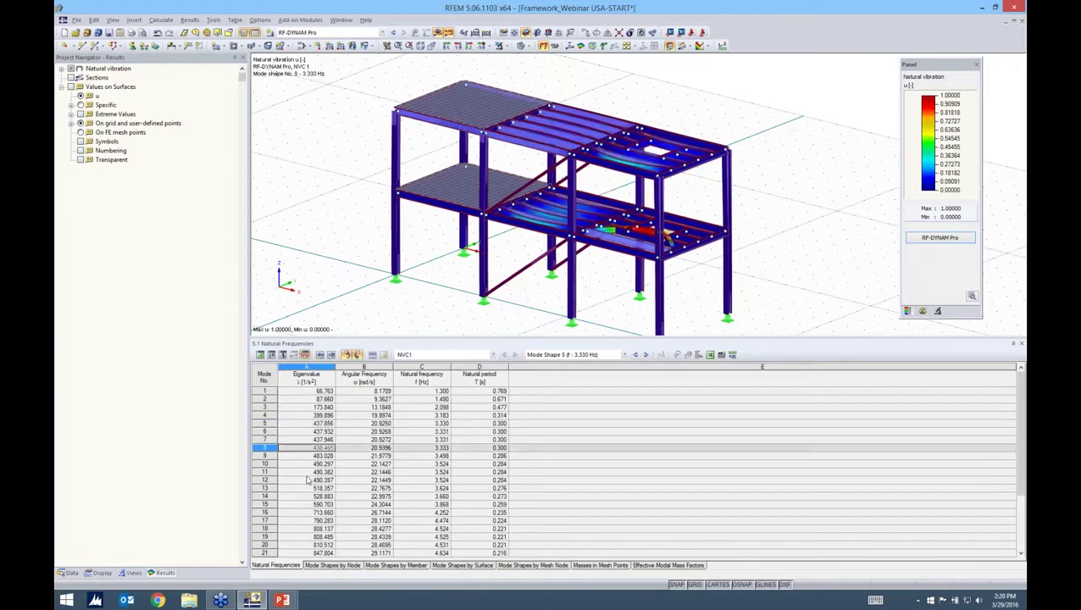
pyautogui.click(308, 475)
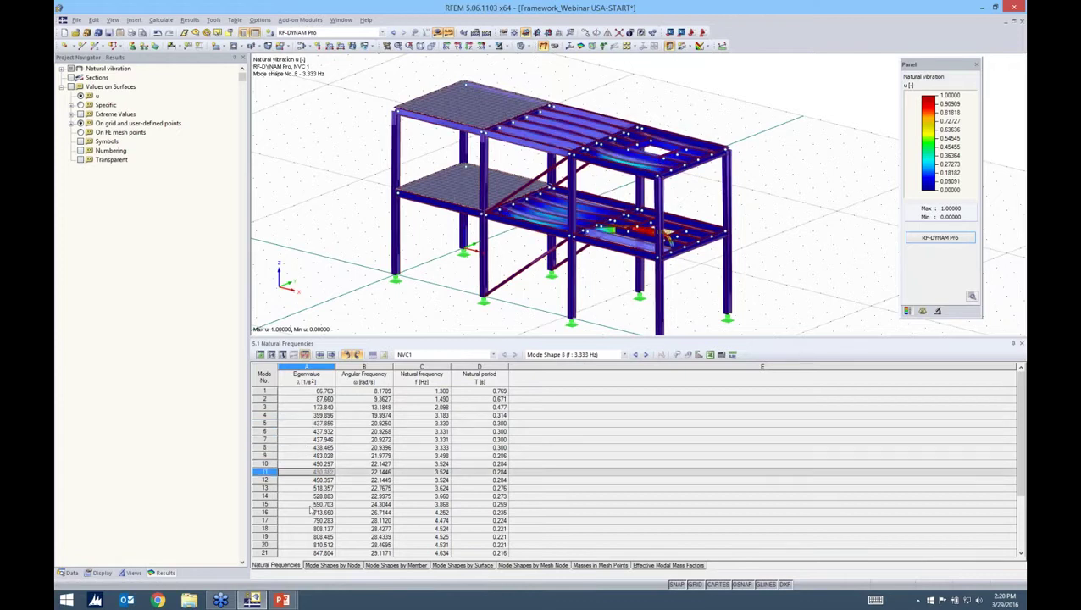
pyautogui.click(310, 505)
pyautogui.click(307, 520)
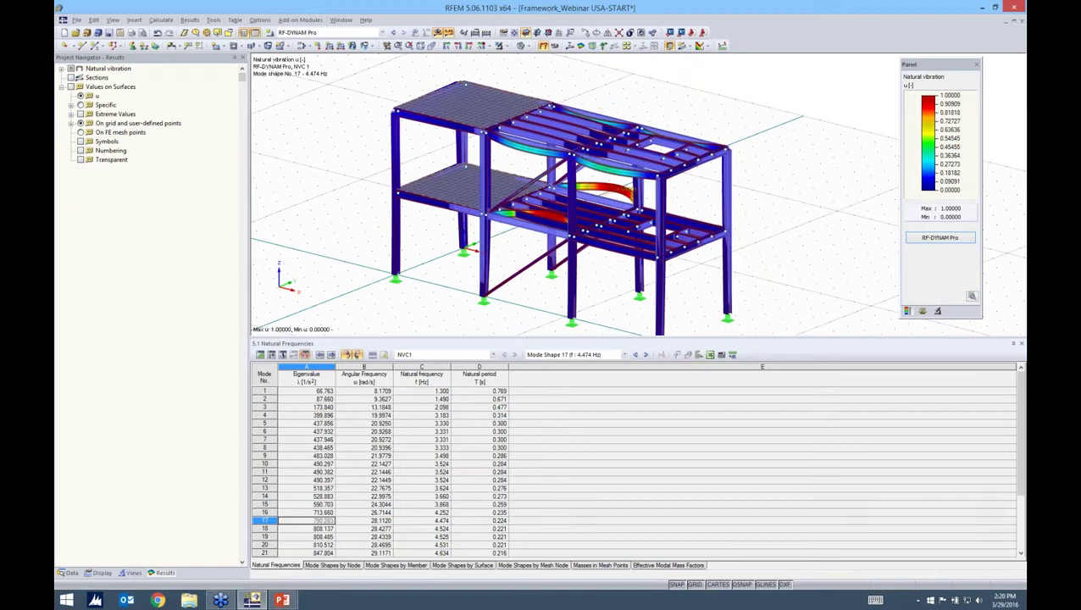
# Enlarge the results table further, check the available natural vibration cases, and show mode shape 2 of NVC1.
pyautogui.moveTo(416, 338); pyautogui.dragTo(416, 303)
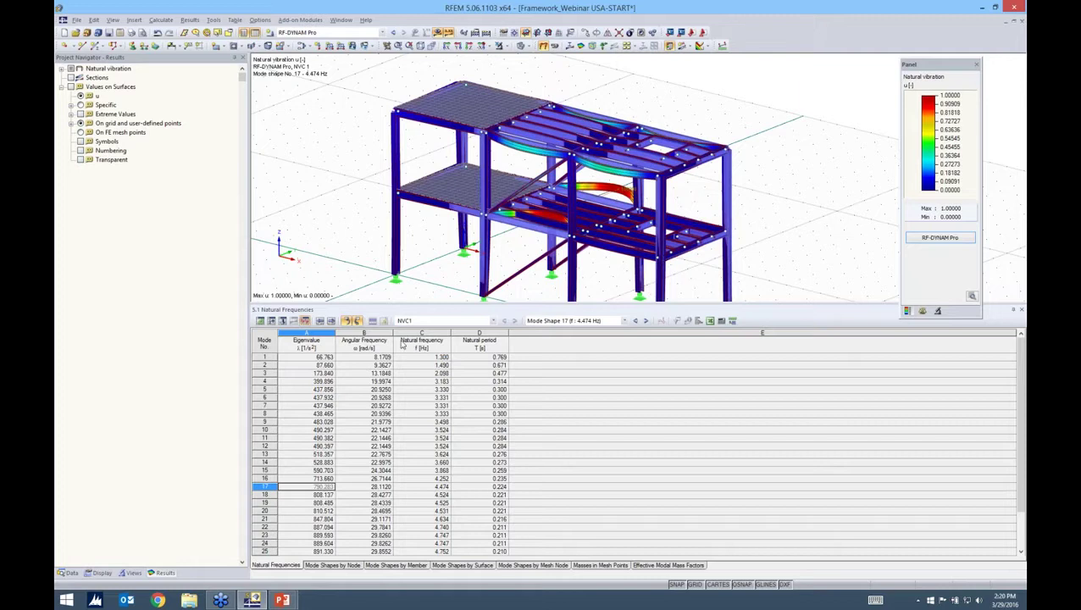
pyautogui.click(495, 323)
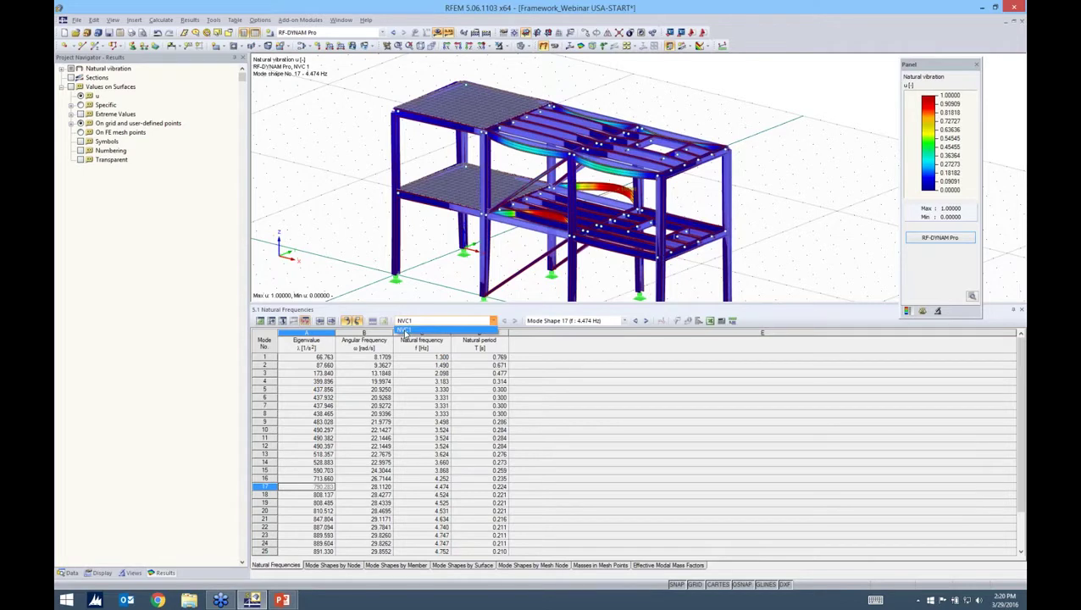
pyautogui.click(415, 331)
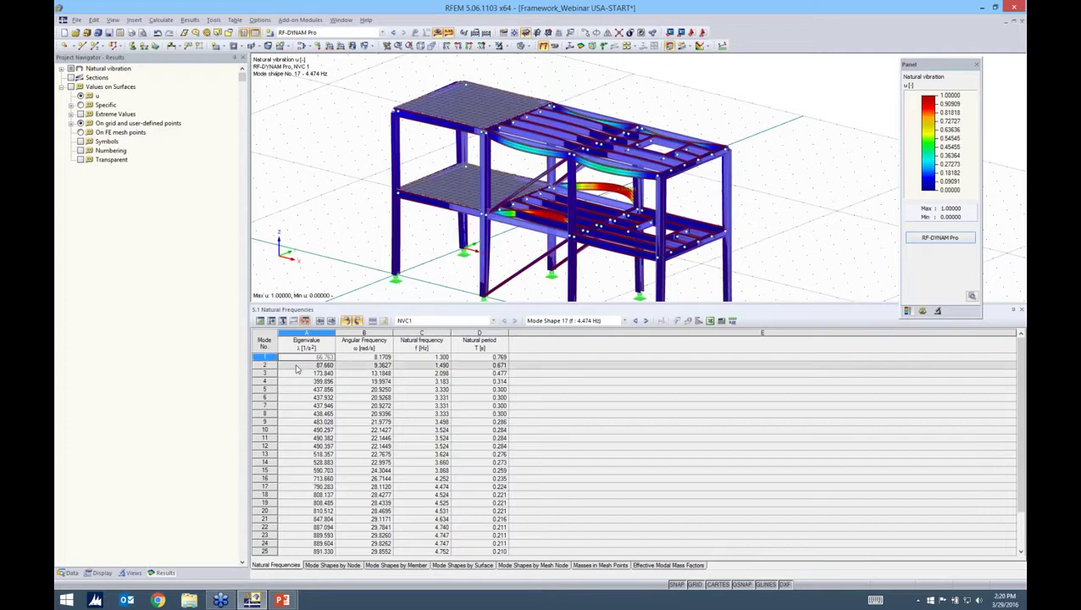
pyautogui.click(296, 367)
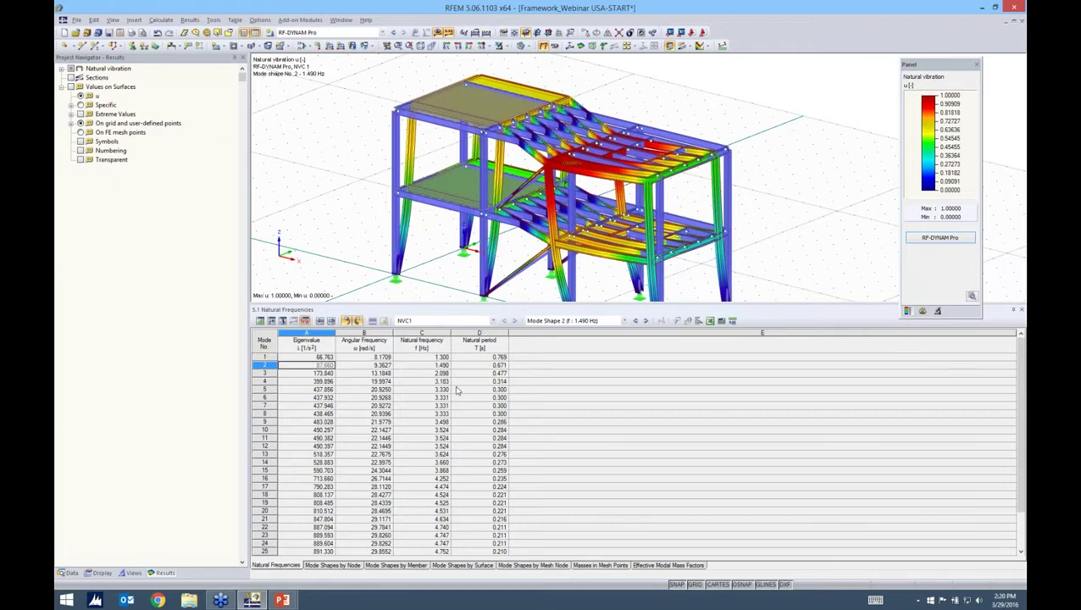
# Examine the standardized displacements and rotations by node, comparing modes 27 and 19 at node 1 with mode 1 at node 2.
pyautogui.click(341, 567)
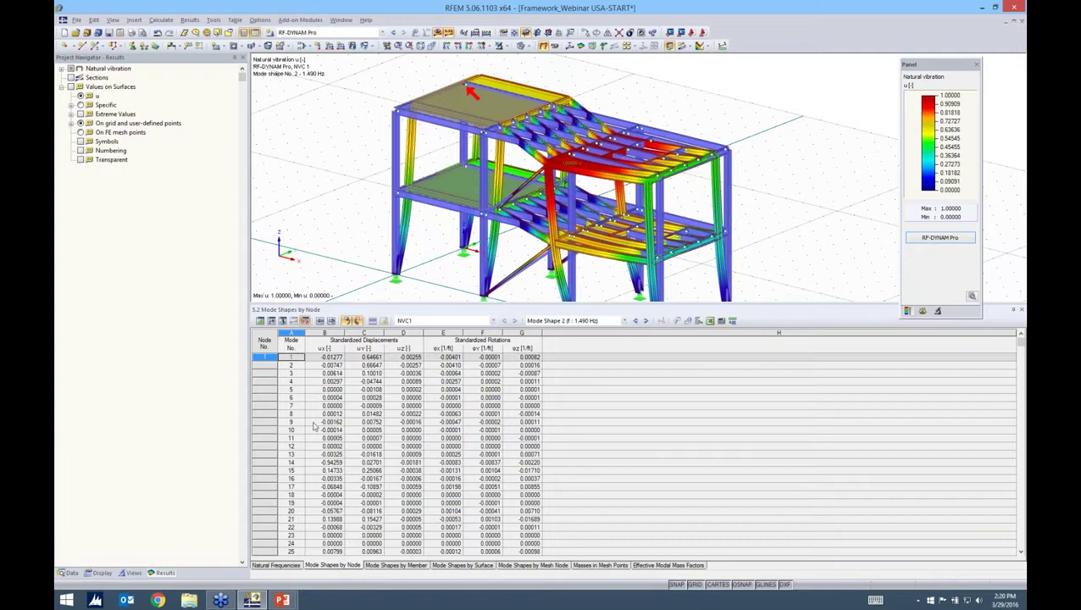
pyautogui.scroll(-1, 296, 544)
pyautogui.scroll(-1, 296, 545)
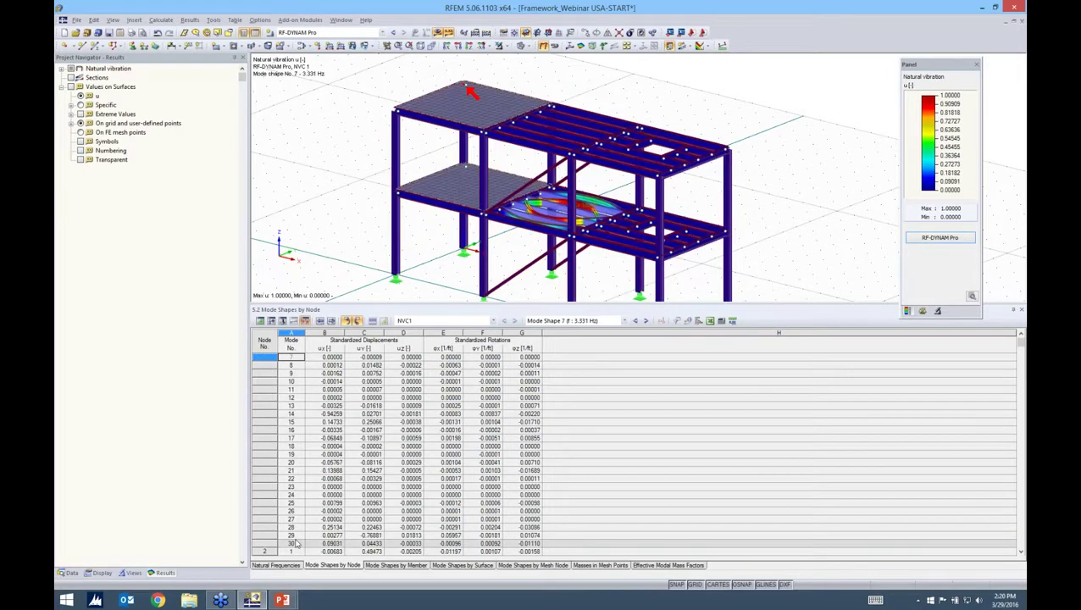
pyautogui.click(295, 520)
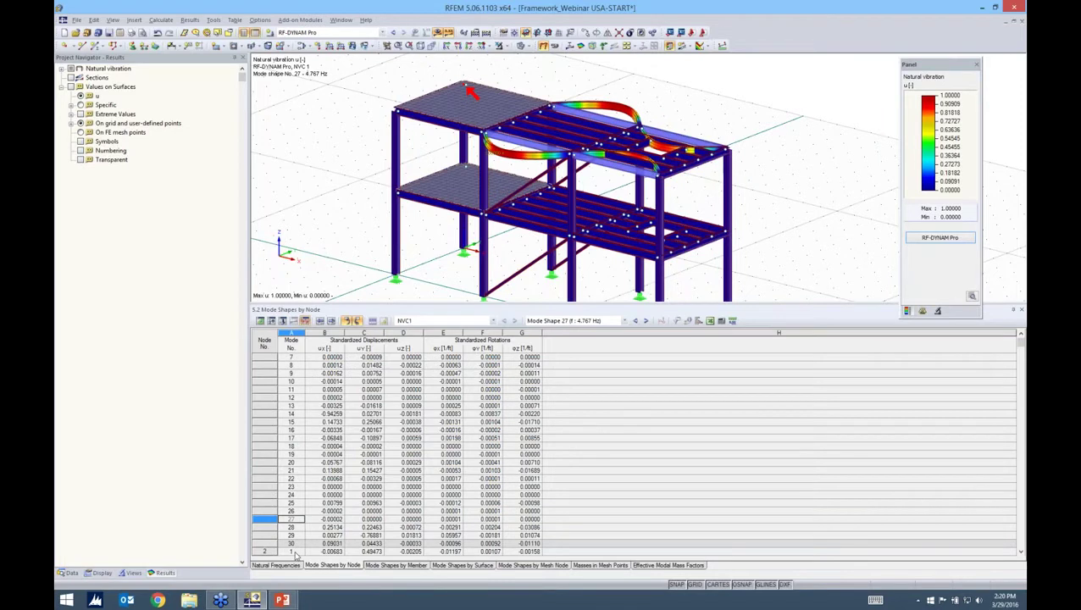
pyautogui.click(293, 551)
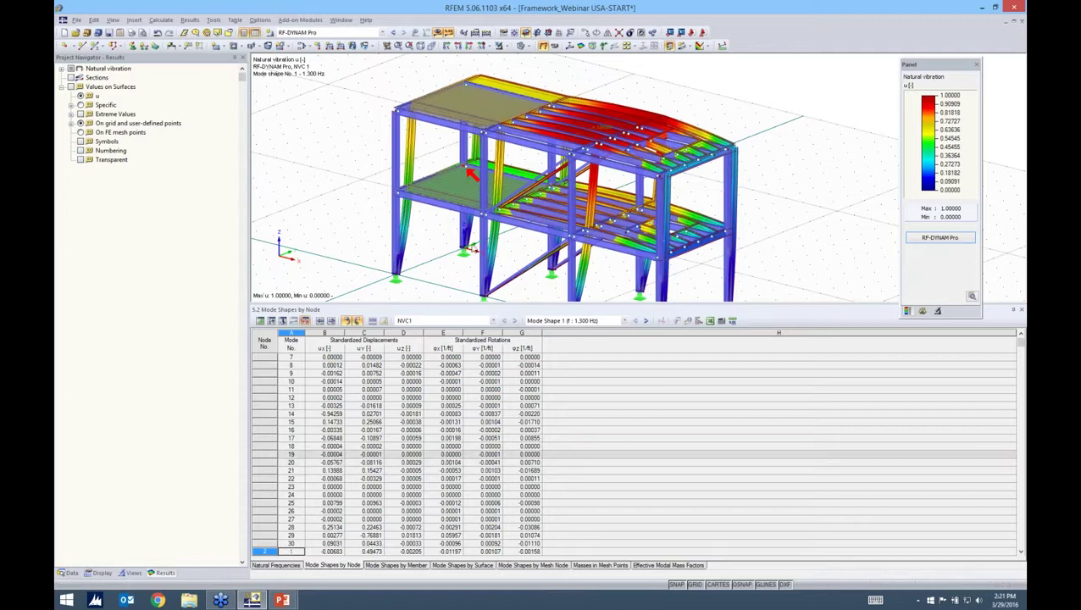
pyautogui.click(291, 455)
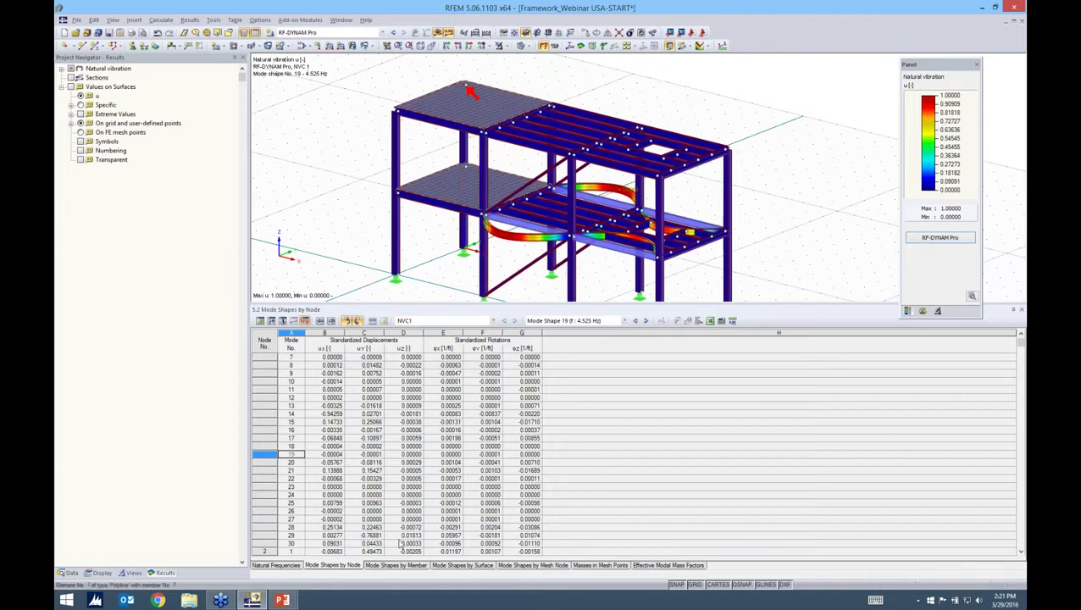
# Examine the mode shape results by member, and by surface for the mesh points of surface 1.
pyautogui.click(395, 565)
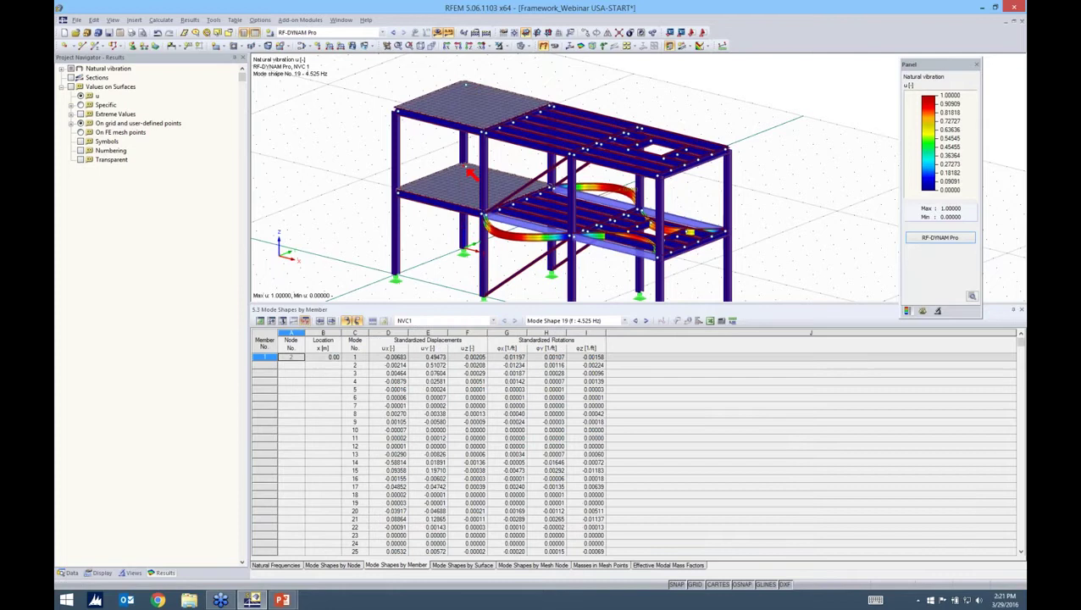
pyautogui.click(459, 565)
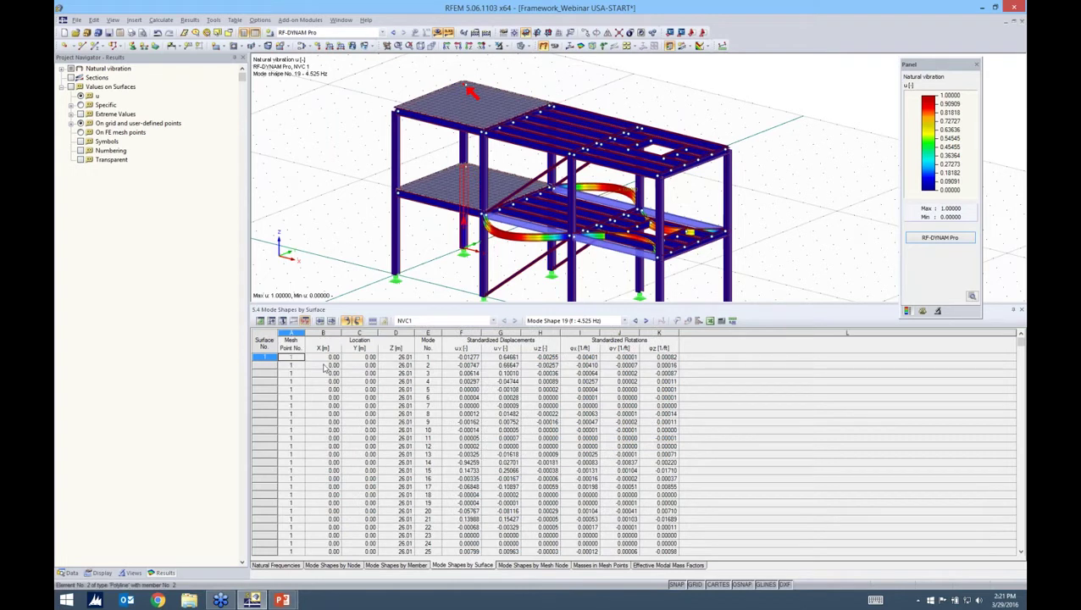
pyautogui.click(293, 544)
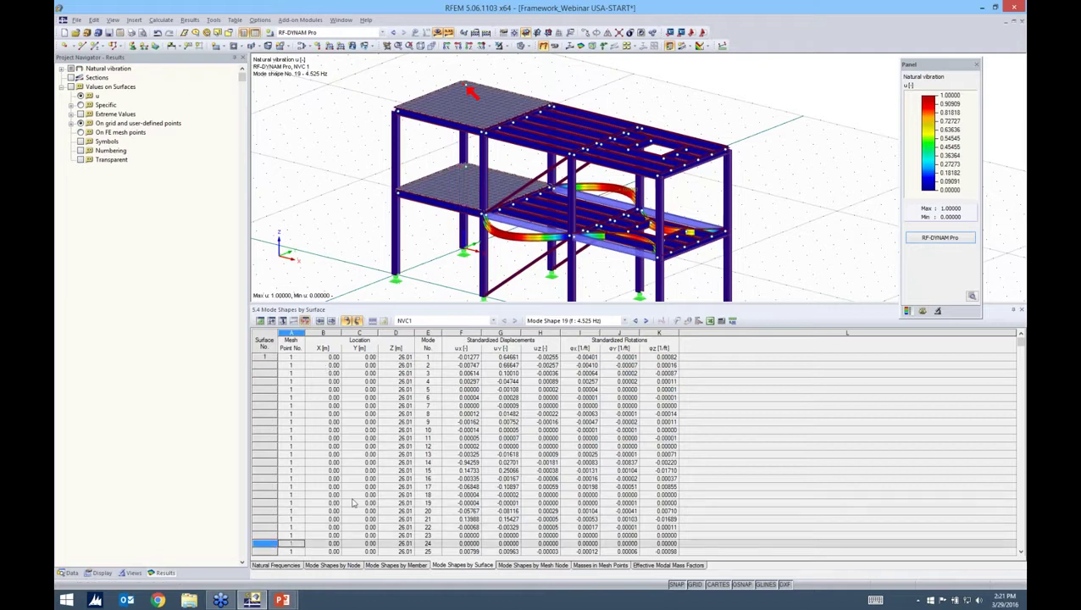
pyautogui.click(356, 503)
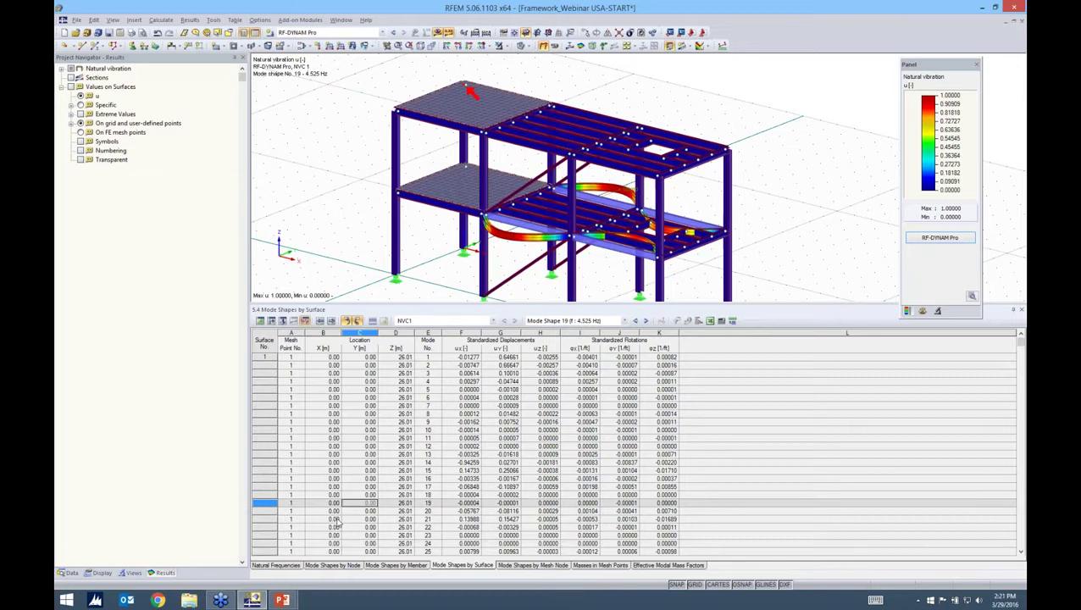
pyautogui.scroll(-8, 337, 526)
pyautogui.scroll(-6, 335, 535)
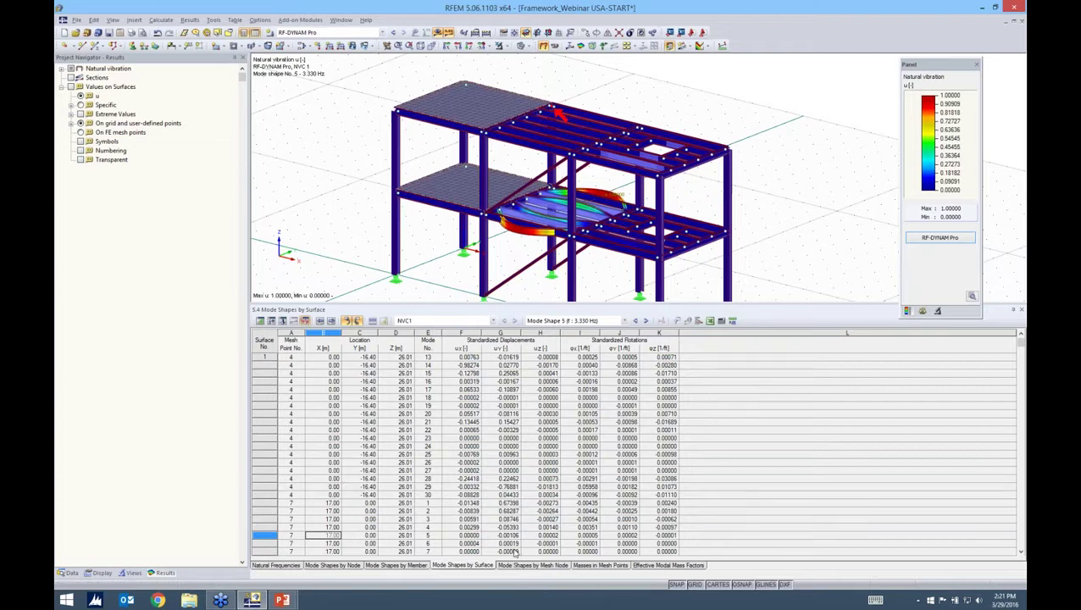
# Examine the mode shape results by mesh node, showing modes 12, 17, 19 and 20 on the model from mesh point 1's rows.
pyautogui.click(532, 566)
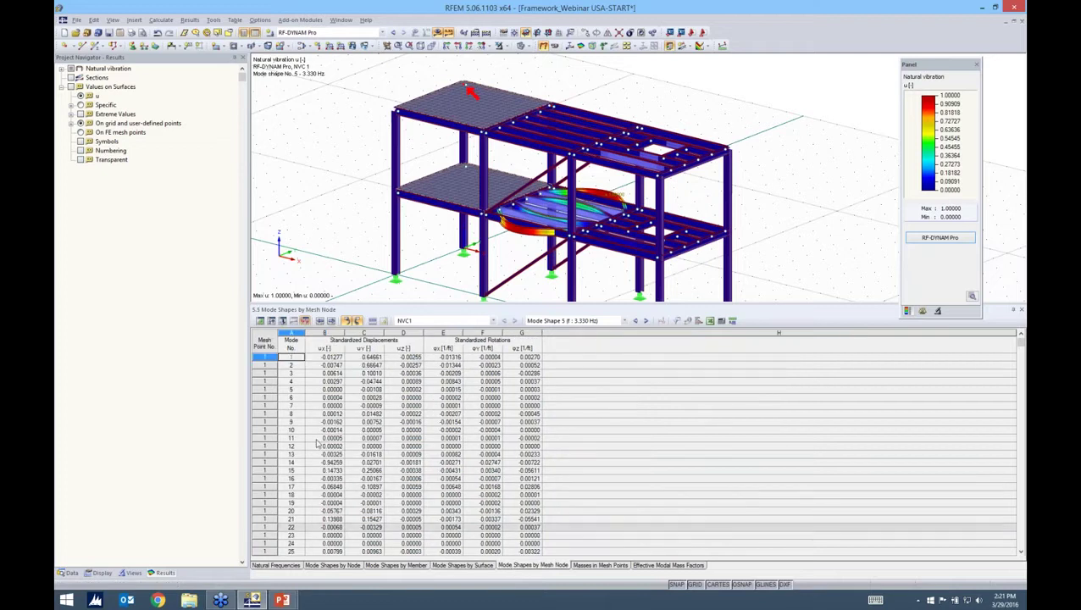
pyautogui.click(330, 405)
pyautogui.press('Down')
pyautogui.press('Down')
pyautogui.press('Down')
pyautogui.press('Down')
pyautogui.press('Down')
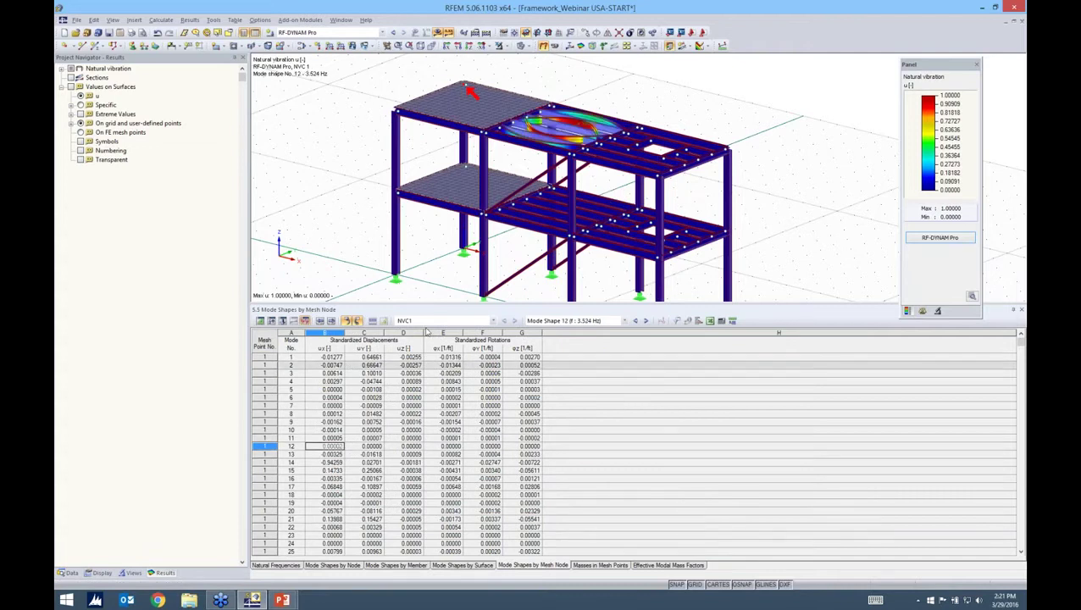
pyautogui.click(325, 487)
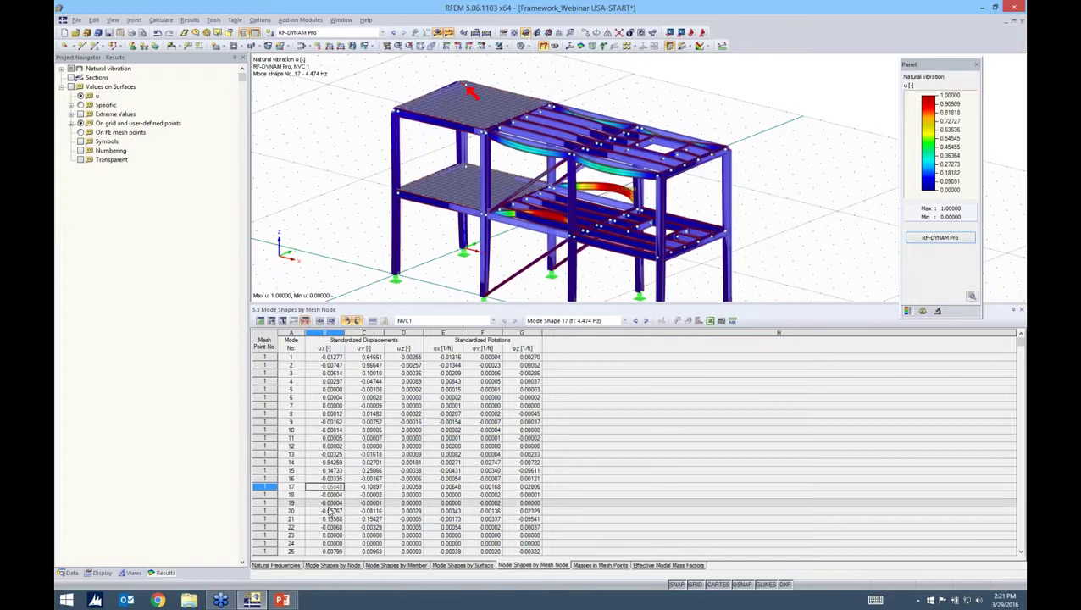
pyautogui.press('Down')
pyautogui.press('Down')
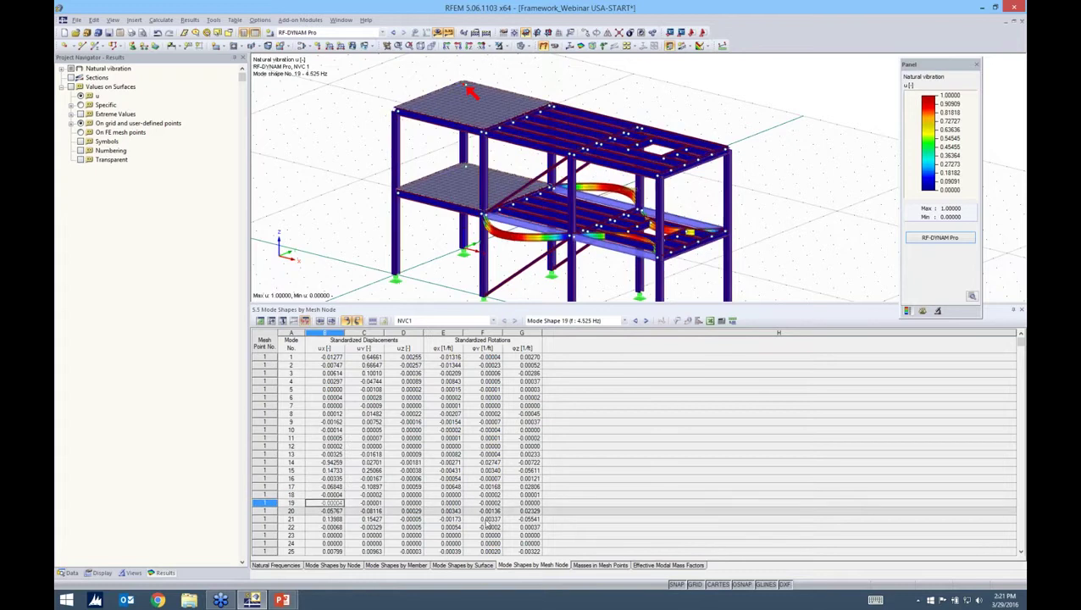
pyautogui.press('Down')
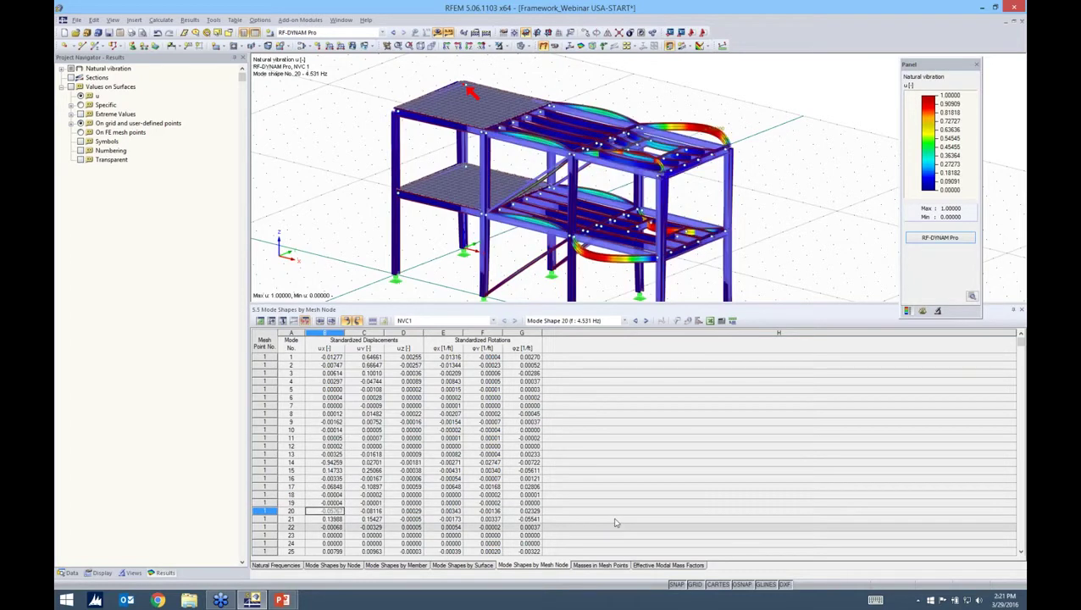
# Check the summed masses in the mesh points, and examine the effective modal masses and mass factors of mode 1.
pyautogui.click(600, 565)
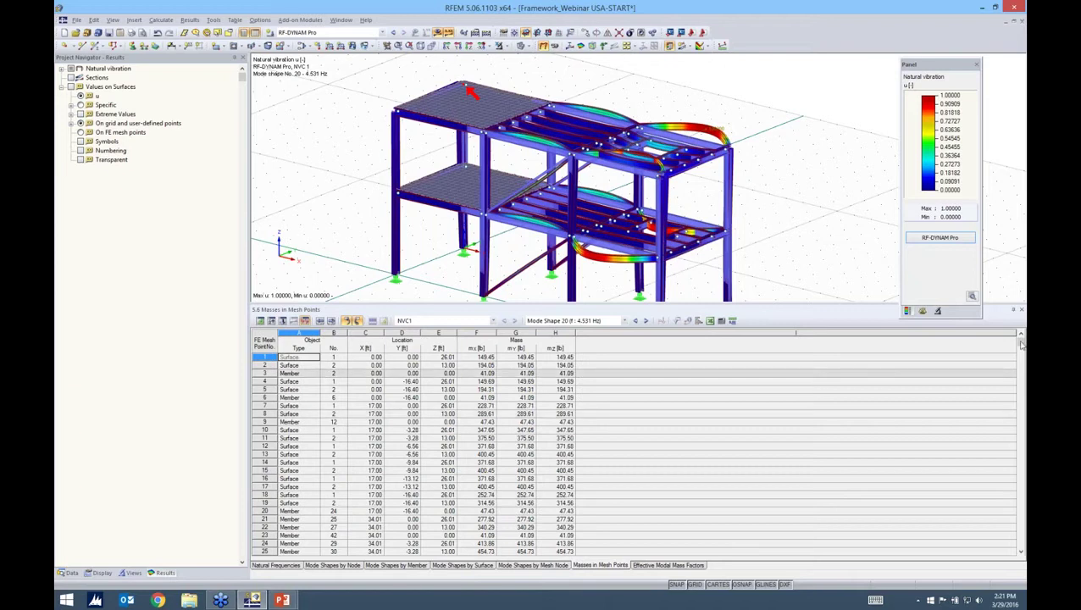
pyautogui.moveTo(1021, 343); pyautogui.dragTo(1021, 542)
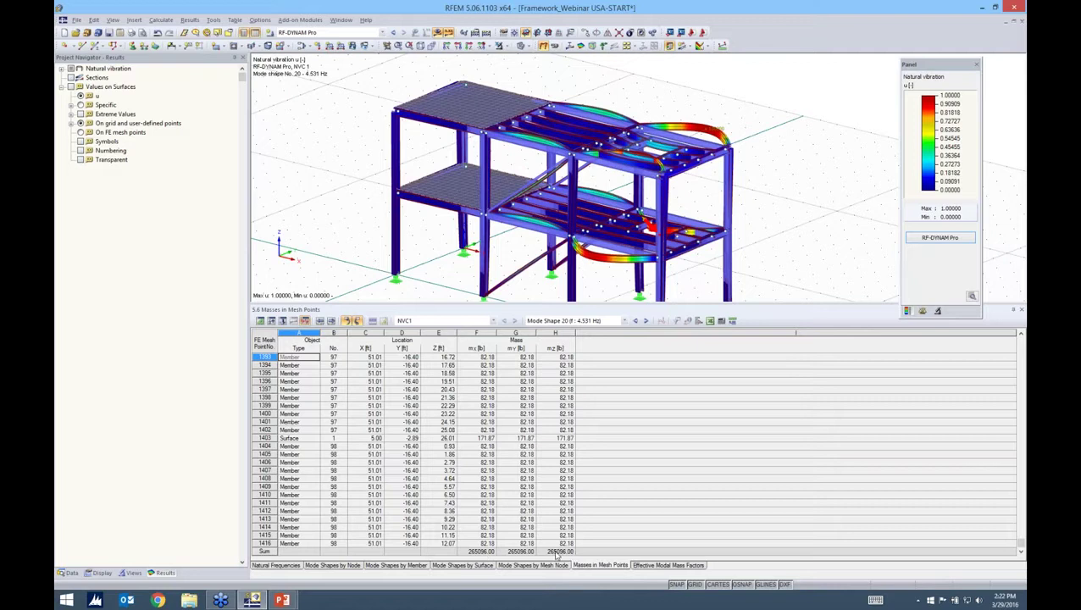
pyautogui.click(665, 565)
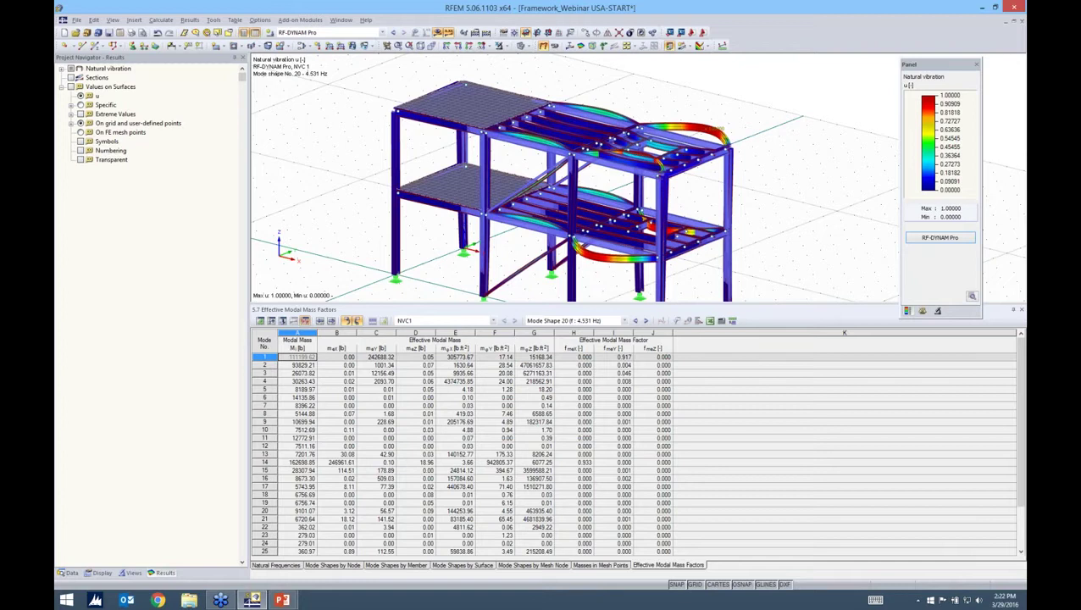
pyautogui.click(456, 358)
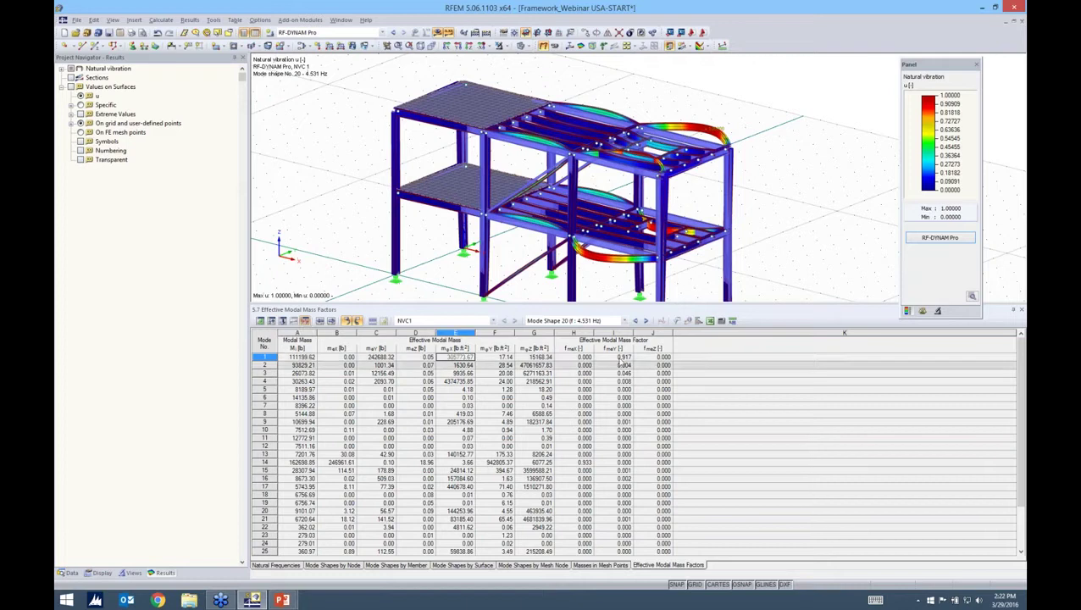
pyautogui.click(603, 358)
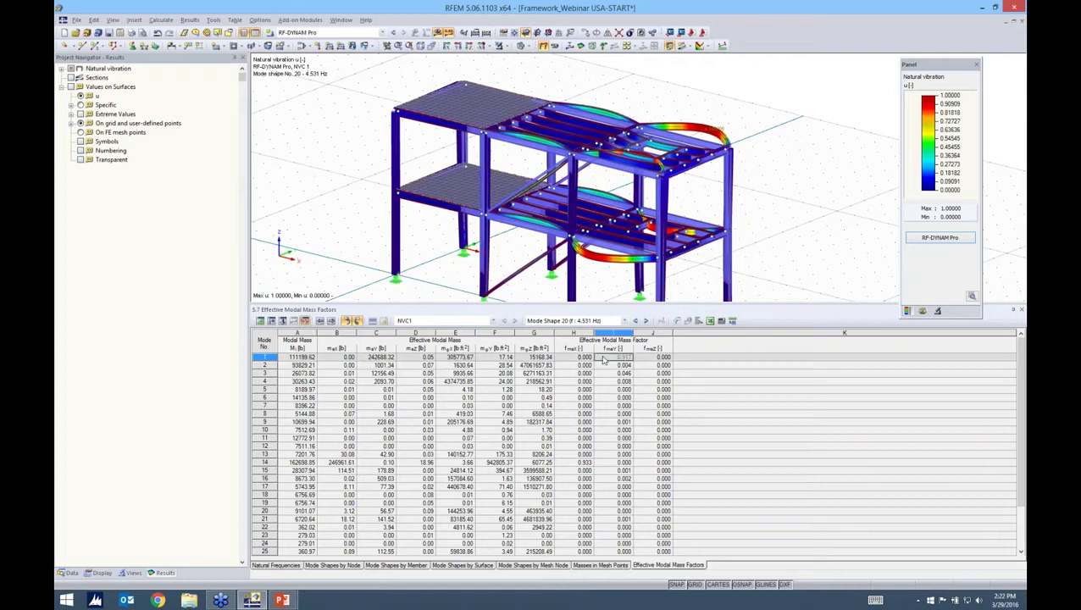
pyautogui.click(428, 359)
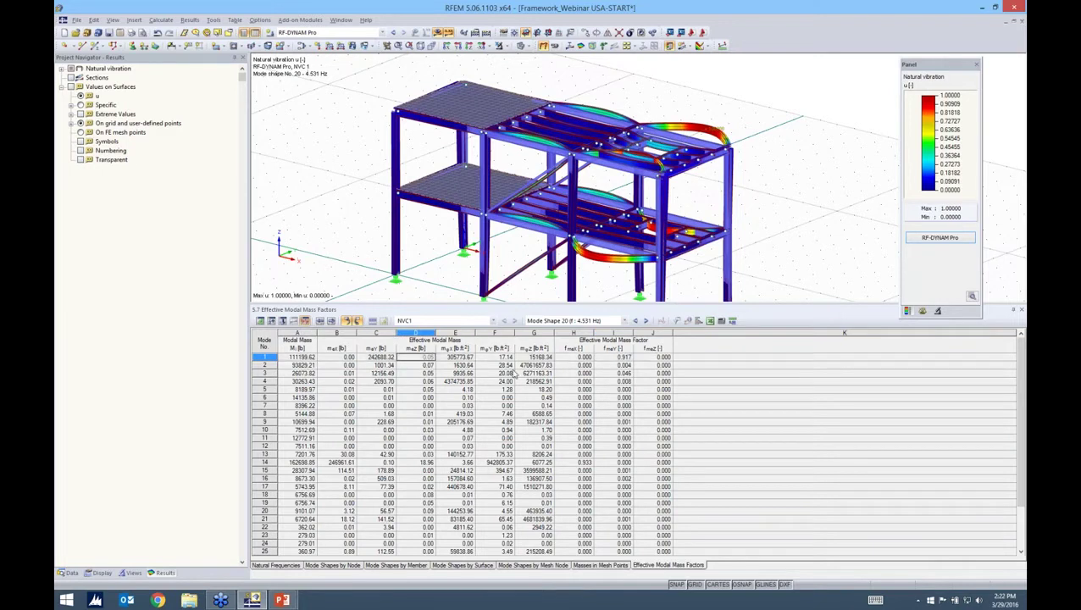
# Show mode shapes 1 and 14 from their effective modal mass factor rows, and check the factor sums over all modes.
pyautogui.click(582, 360)
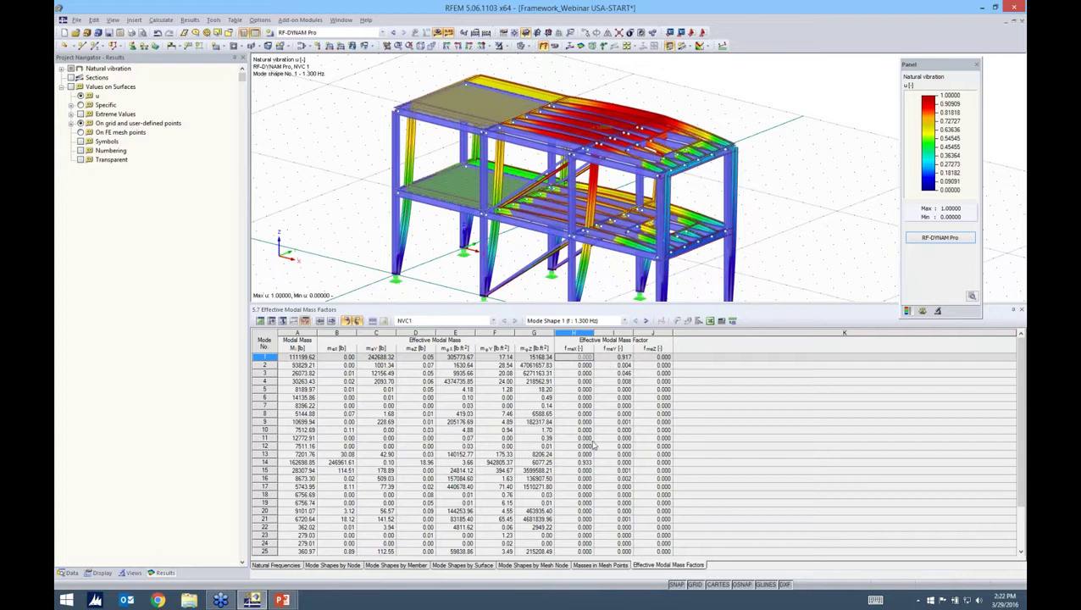
pyautogui.click(605, 465)
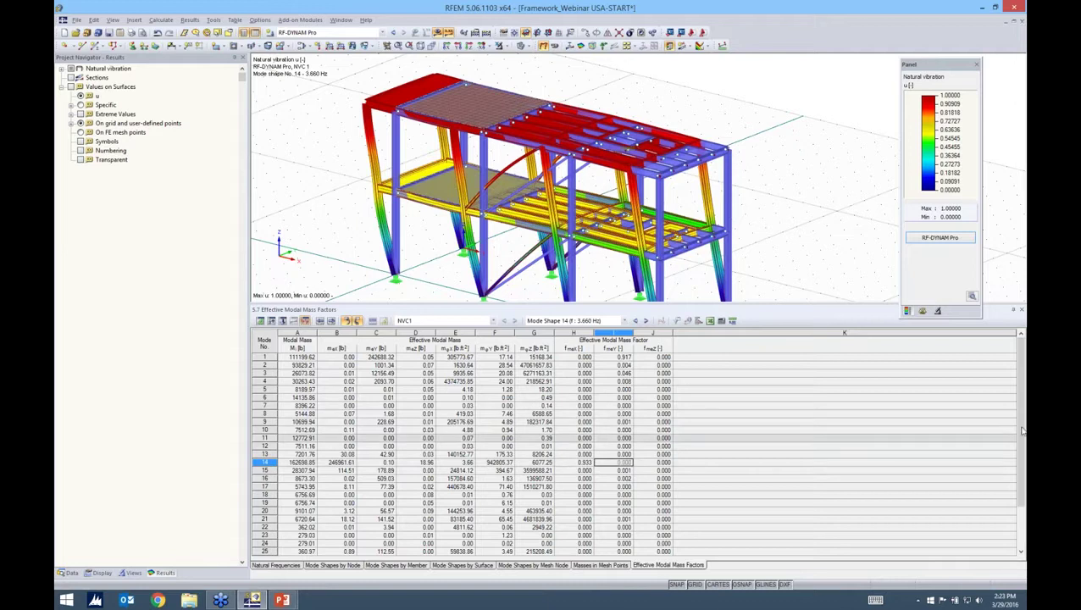
pyautogui.scroll(-1, 1017, 466)
pyautogui.scroll(-1, 1011, 500)
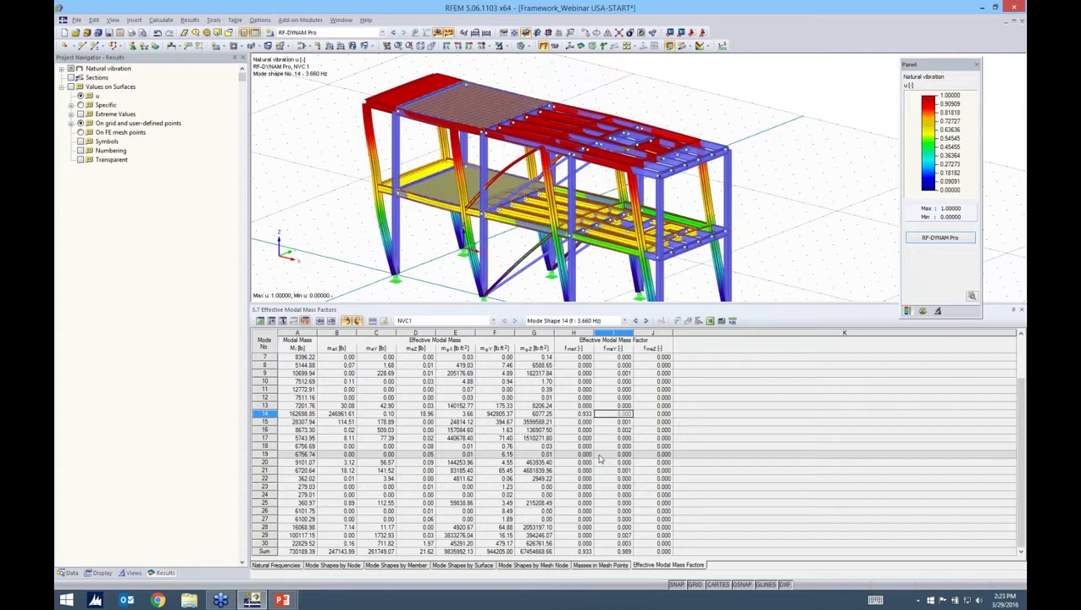
# Reopen the RF-DYNAM Pro input data and activate equivalent loads.
pyautogui.moveTo(576, 374); pyautogui.dragTo(576, 376)
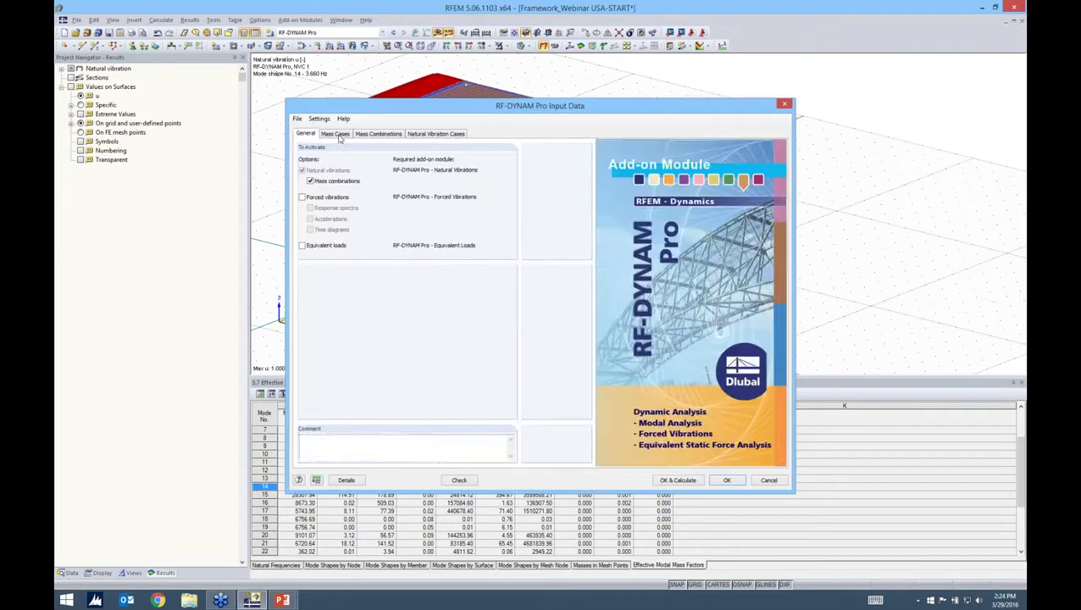
pyautogui.click(339, 137)
pyautogui.click(308, 135)
pyautogui.click(326, 244)
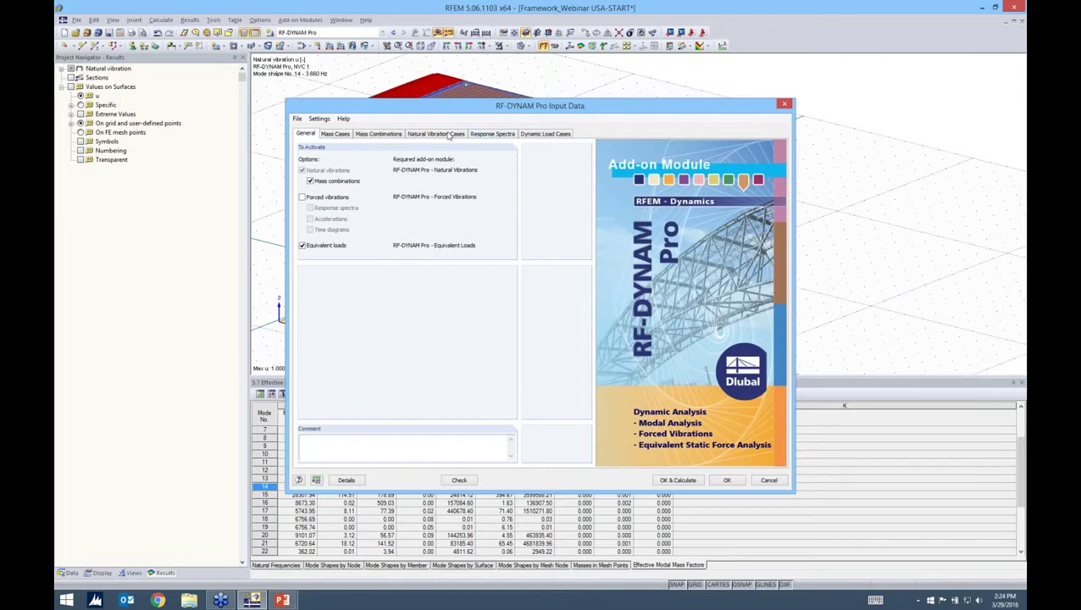
# Review the defined mass cases, mass combination and natural vibration case in the RF-DYNAM Pro input data.
pyautogui.click(391, 139)
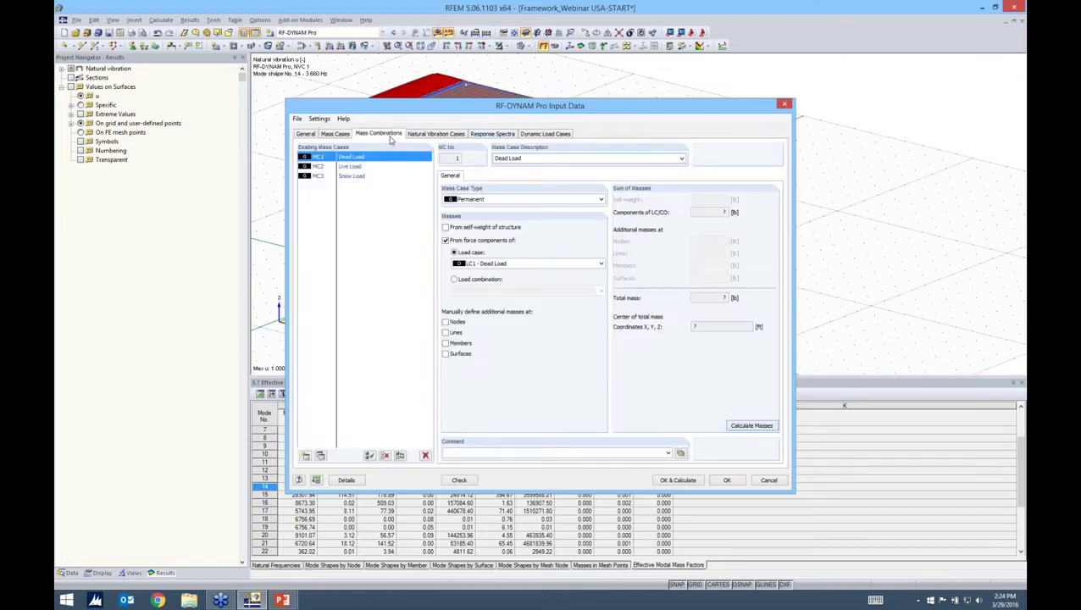
pyautogui.click(388, 134)
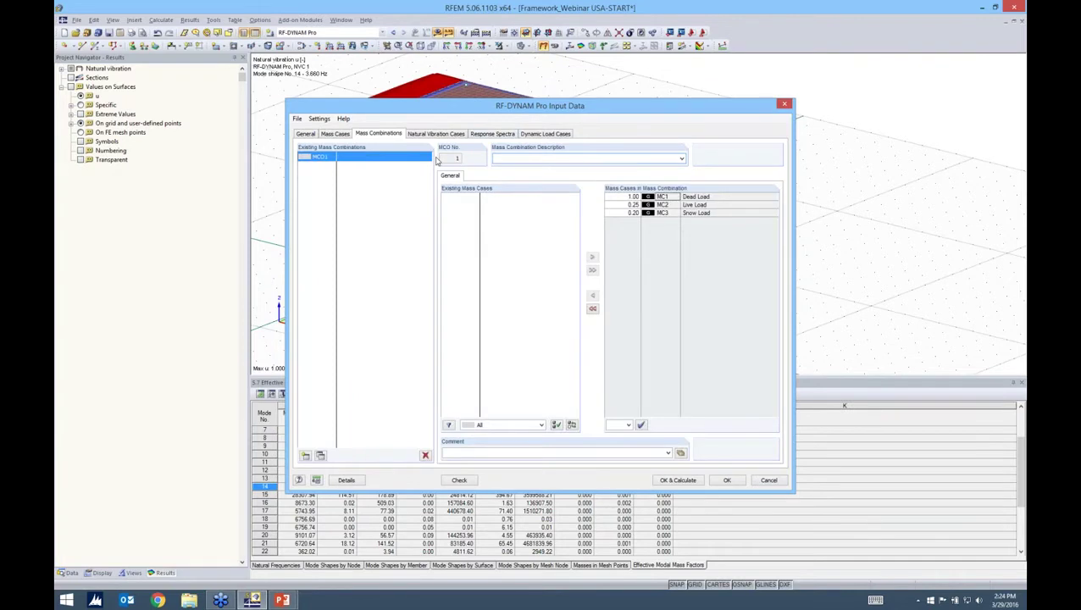
pyautogui.click(436, 134)
# Define response spectrum RS1 according to the IBC 2012 - ASCE/SEI 7-10 standard.
pyautogui.click(496, 135)
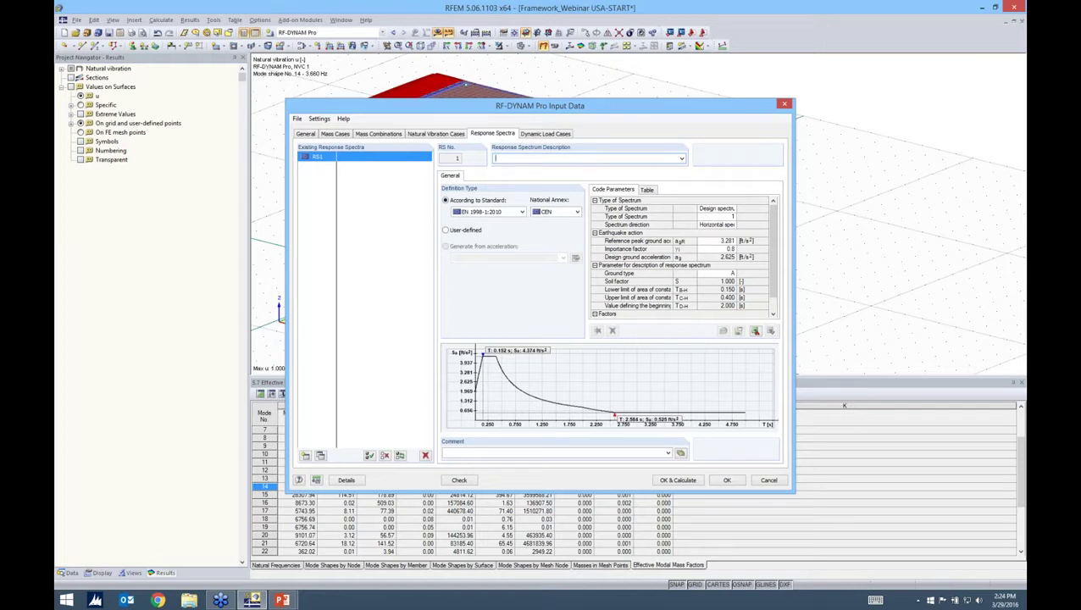
pyautogui.click(509, 213)
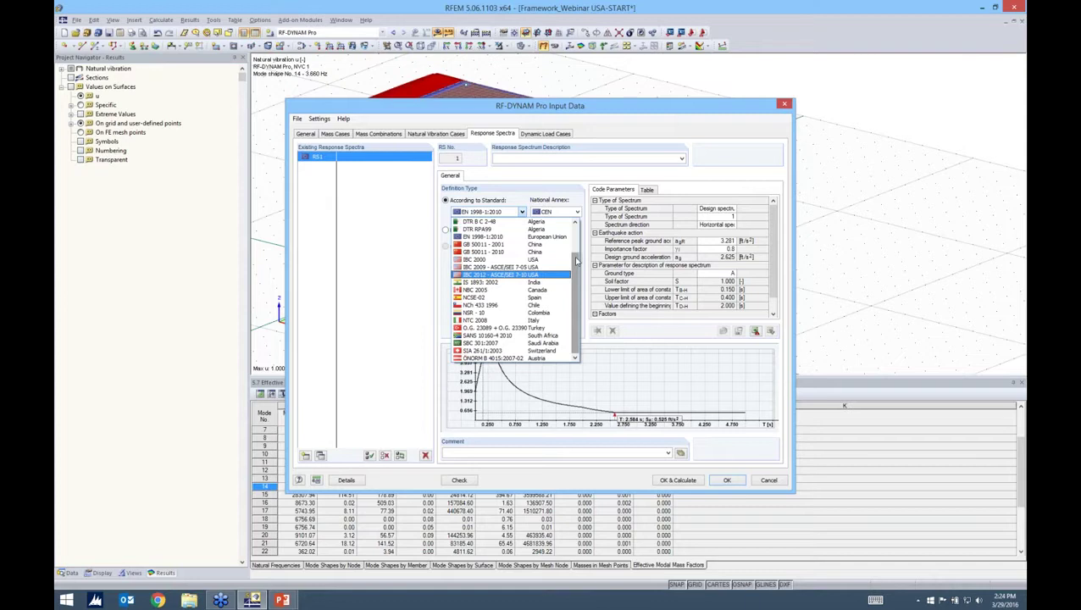
pyautogui.scroll(1, 576, 288)
pyautogui.scroll(-1, 576, 303)
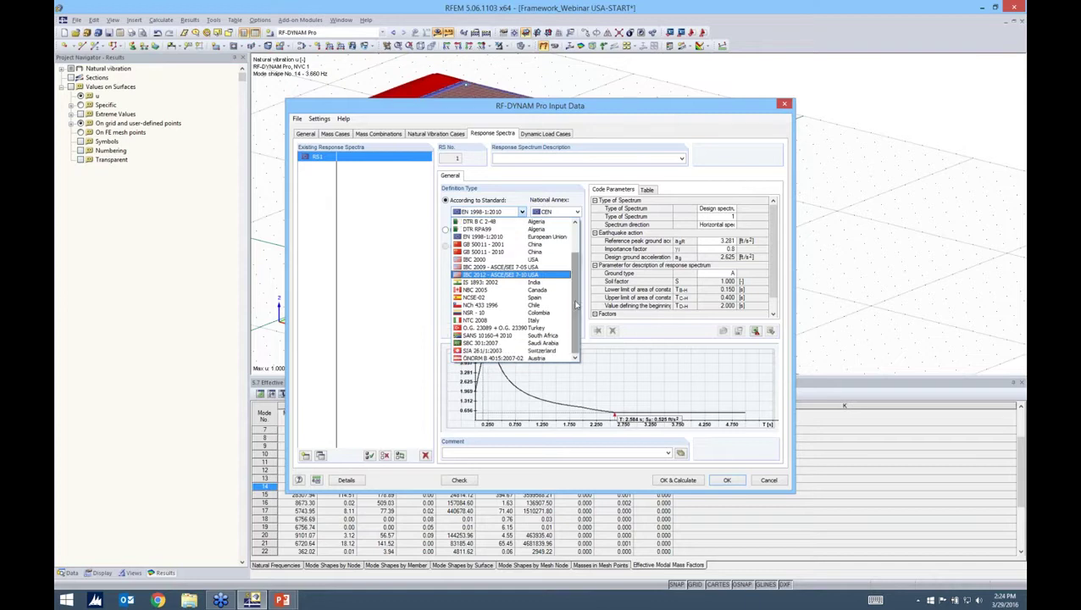
pyautogui.click(497, 278)
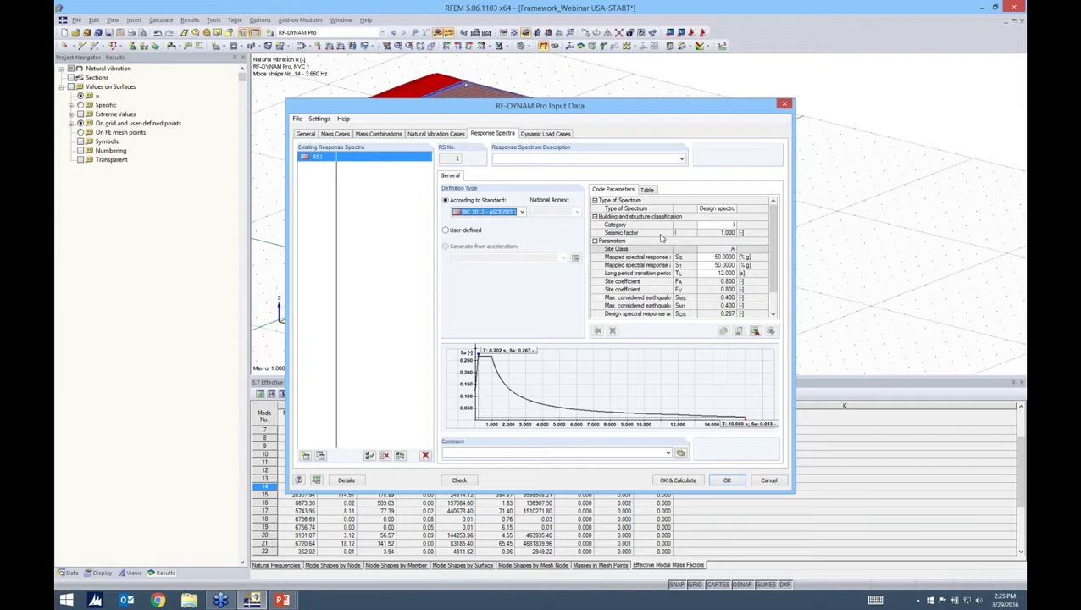
# Examine RS1's tabulated periods and accelerations, locating the periods 0.400, 0.500, 4.000 and 4.150 s on the spectrum diagram.
pyautogui.click(649, 190)
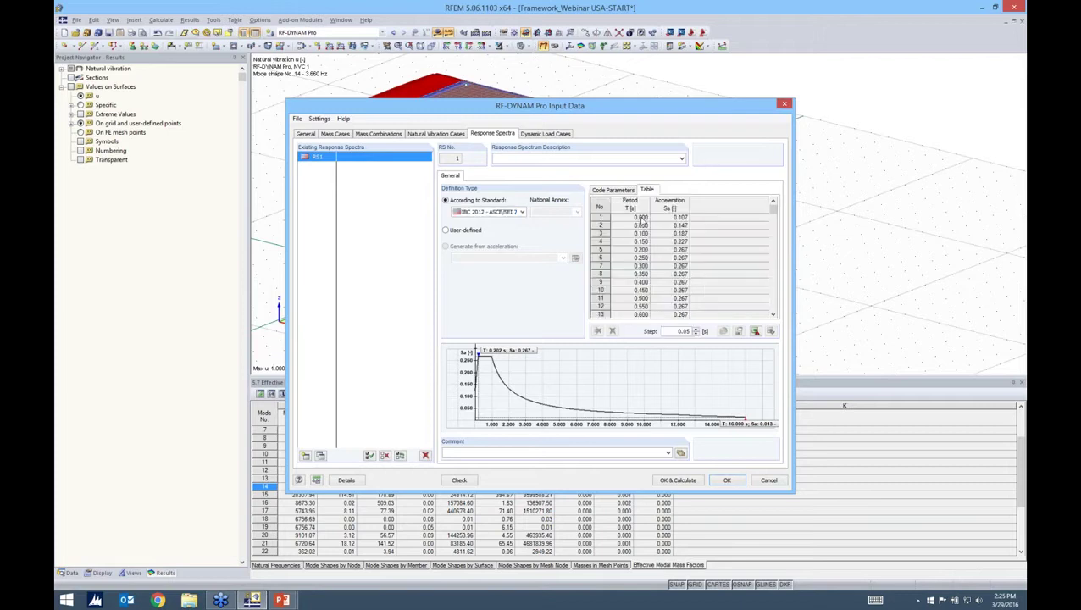
pyautogui.click(638, 282)
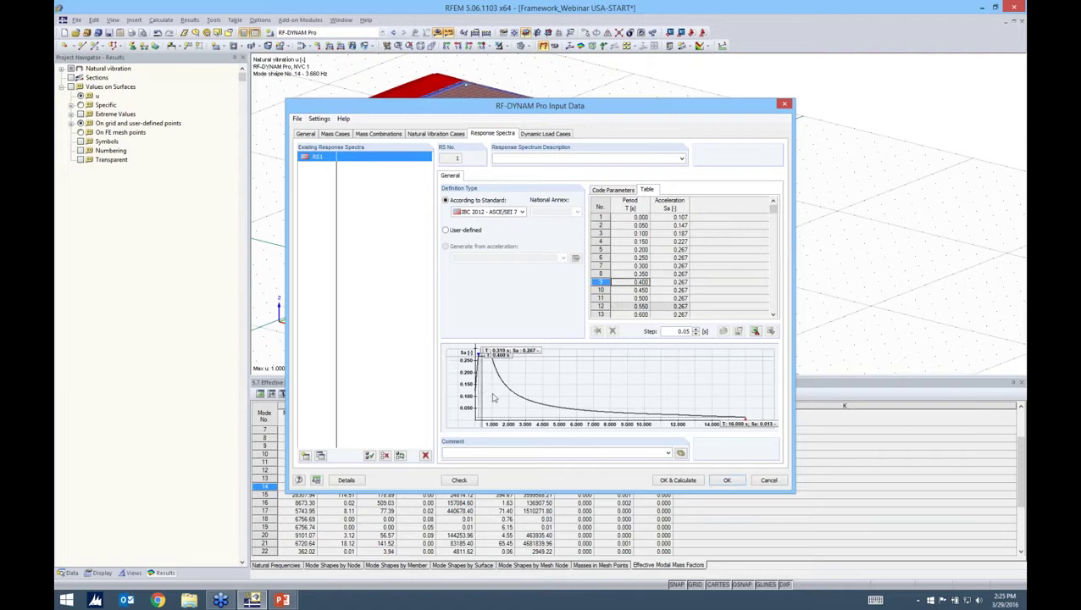
pyautogui.click(679, 298)
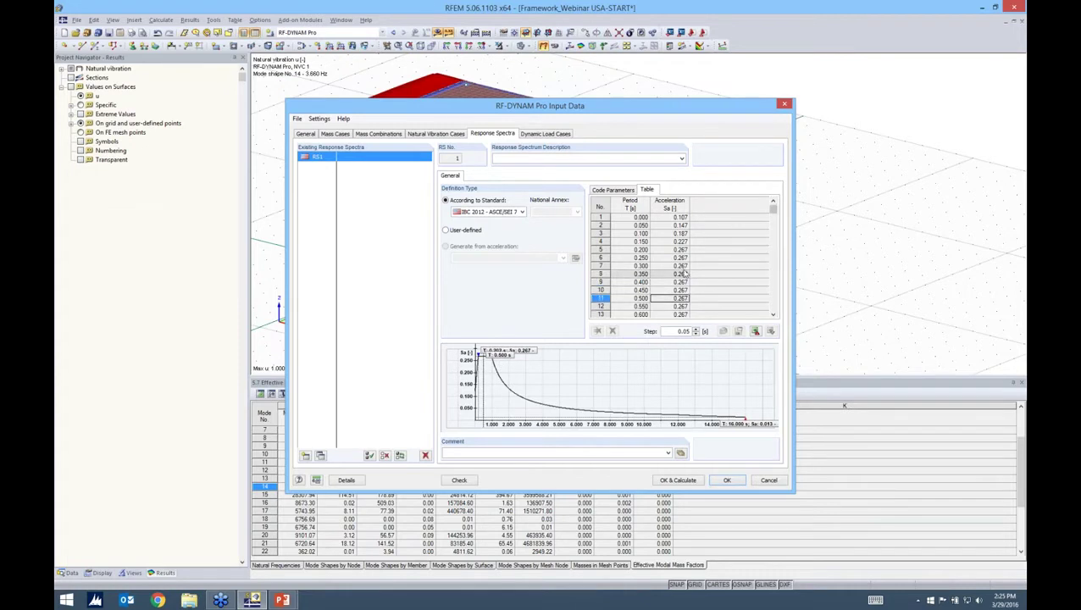
pyautogui.scroll(-15, 661, 288)
pyautogui.click(640, 289)
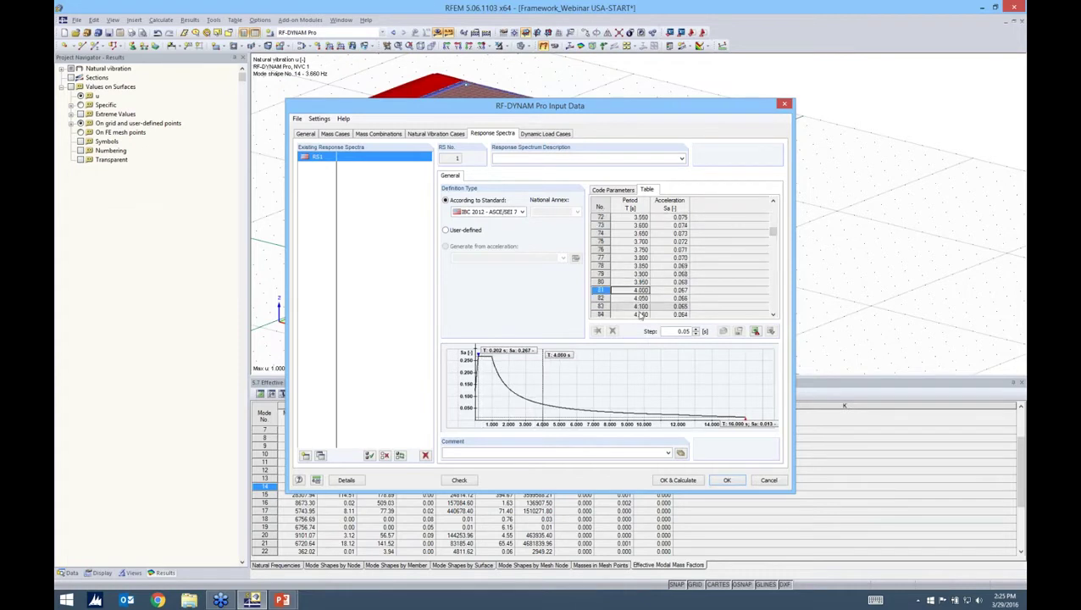
pyautogui.click(641, 314)
# Try a period step of 0.1 s in RS1's table, and set the step to 0.5 s.
pyautogui.click(756, 331)
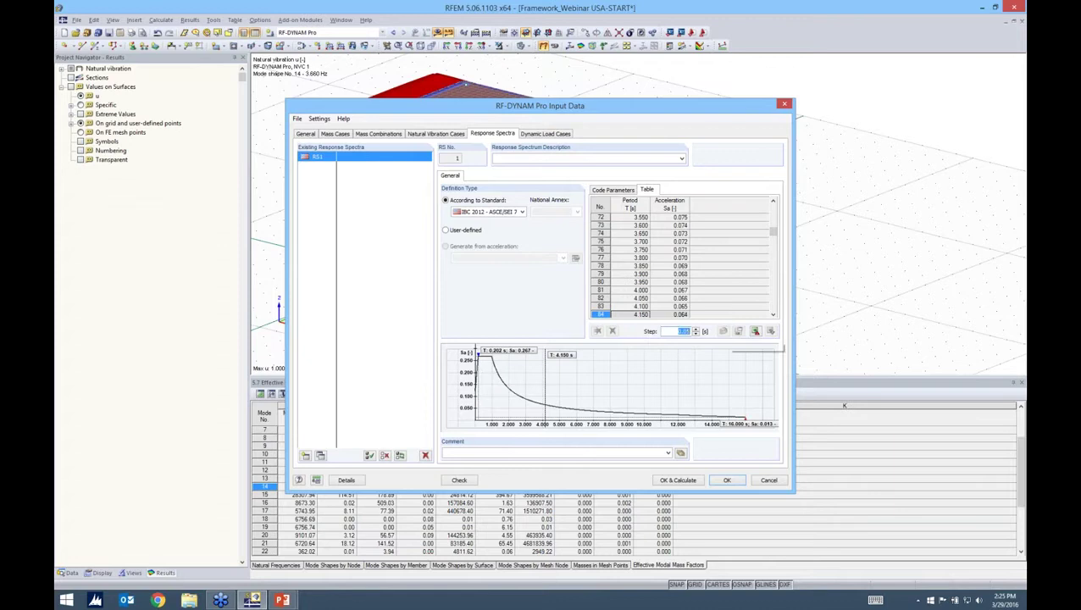
pyautogui.write('0.1')
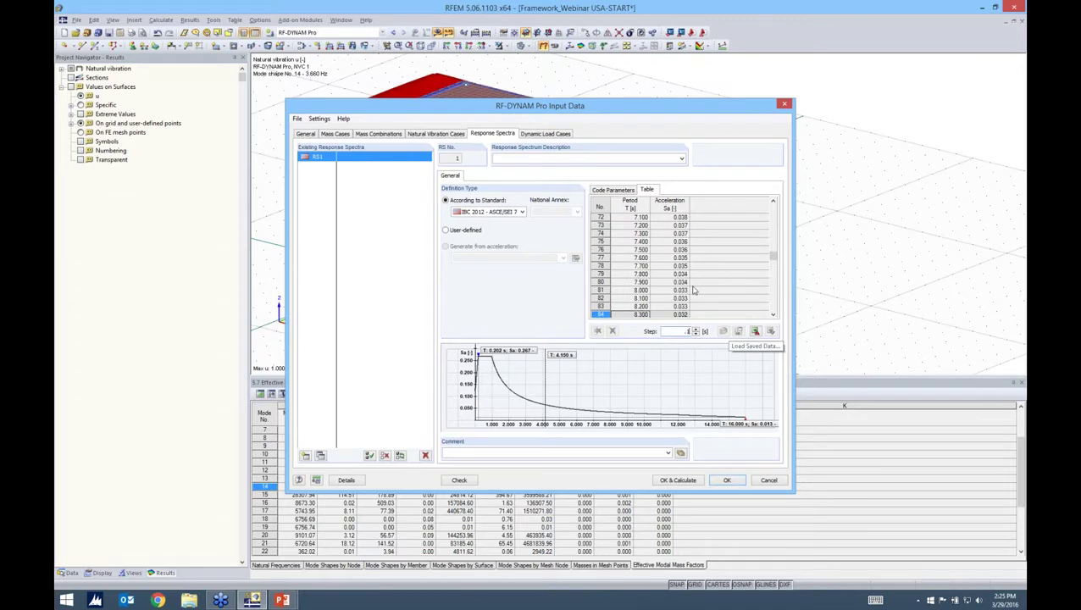
pyautogui.click(691, 290)
pyautogui.doubleClick(685, 331)
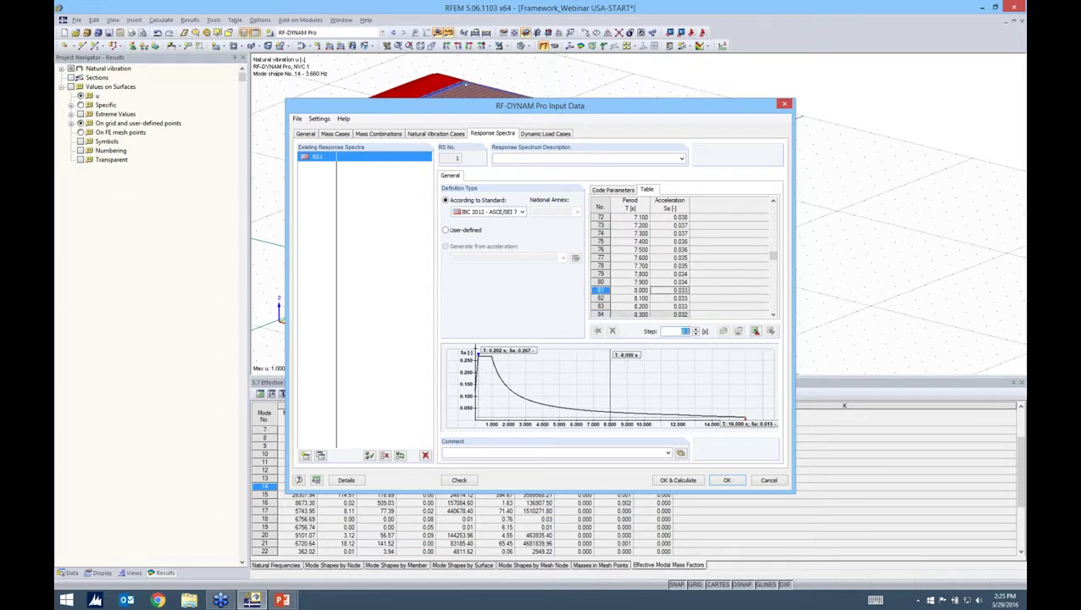
pyautogui.write('0.5')
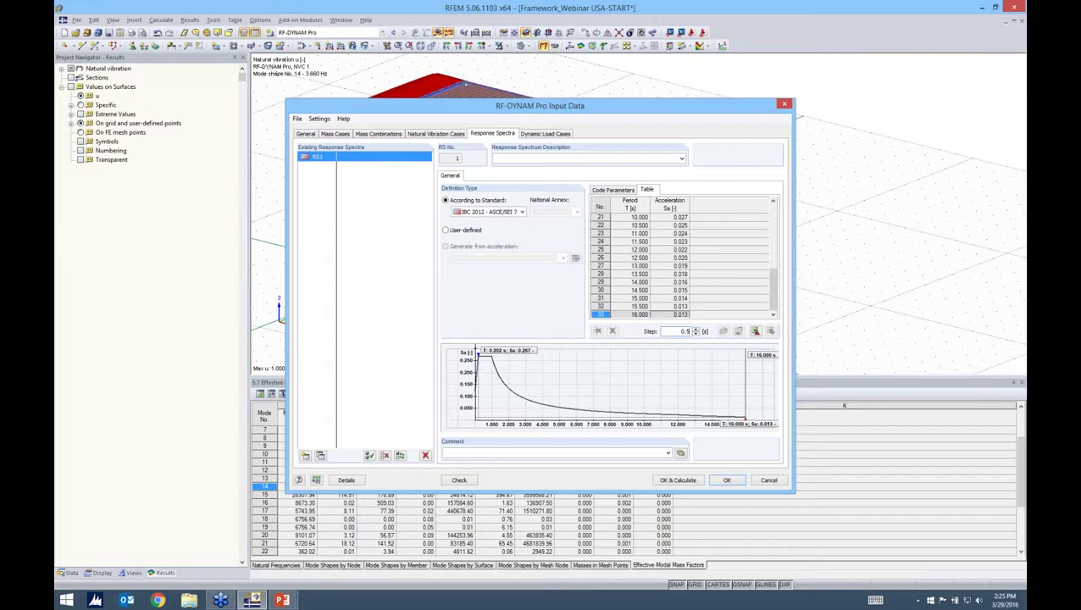
# Set the period step of RS1's table to 0.05 s and locate the 1.400 s period on the spectrum diagram.
pyautogui.doubleClick(685, 332)
pyautogui.write('0.05')
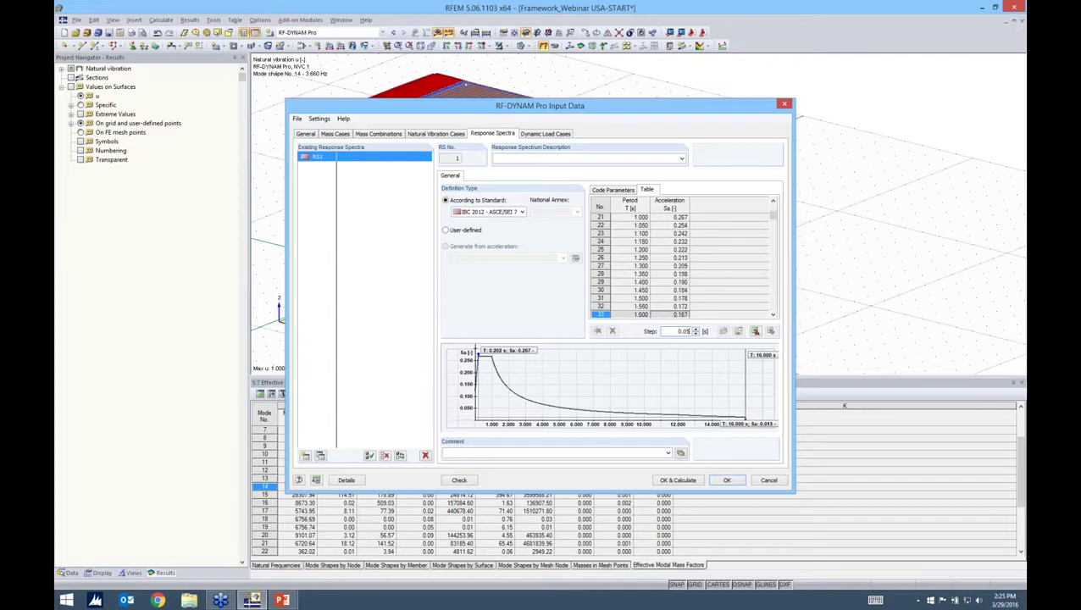
pyautogui.click(669, 281)
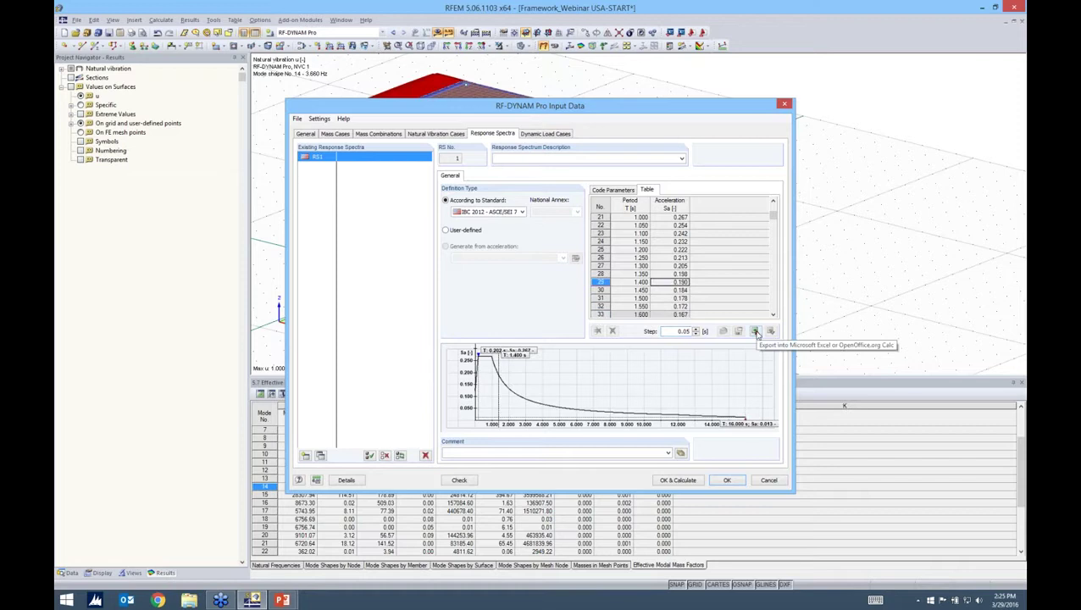
pyautogui.click(756, 332)
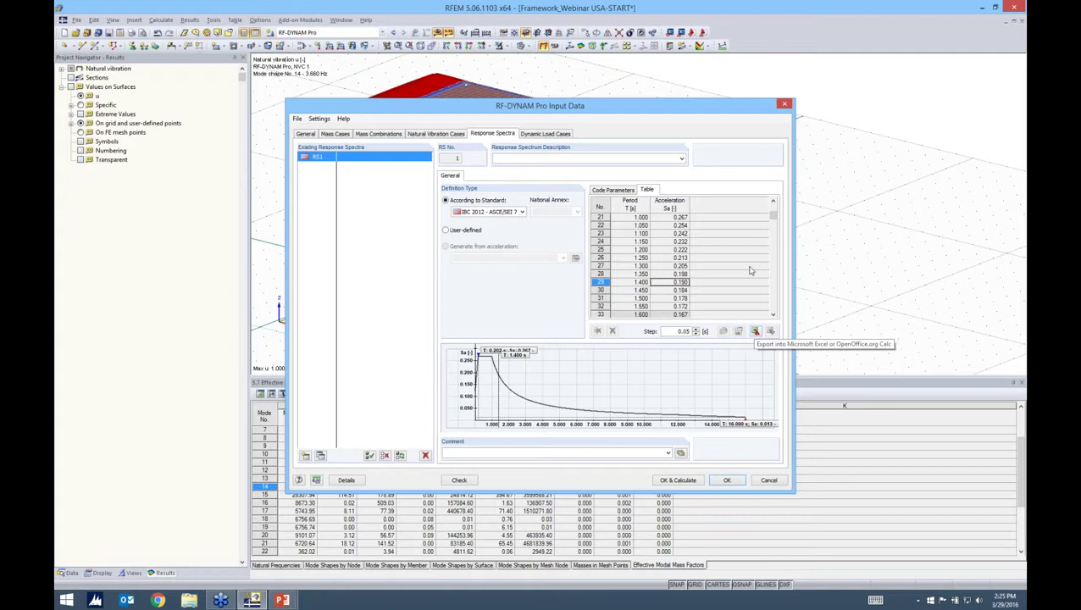
# Try the user-defined definition type for RS1, and return to the definition according to standard.
pyautogui.click(617, 190)
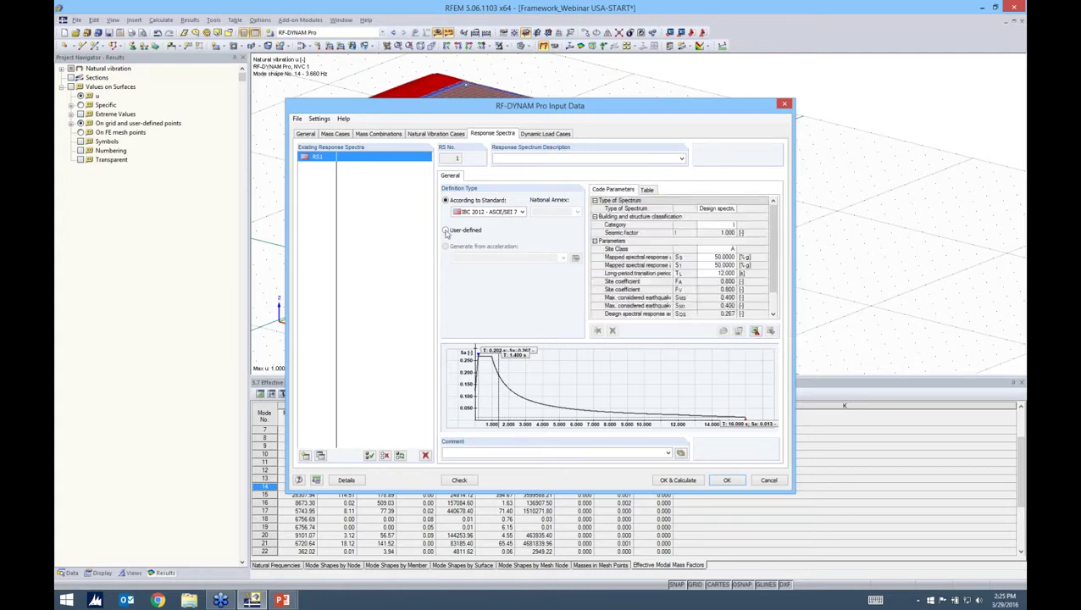
pyautogui.click(447, 231)
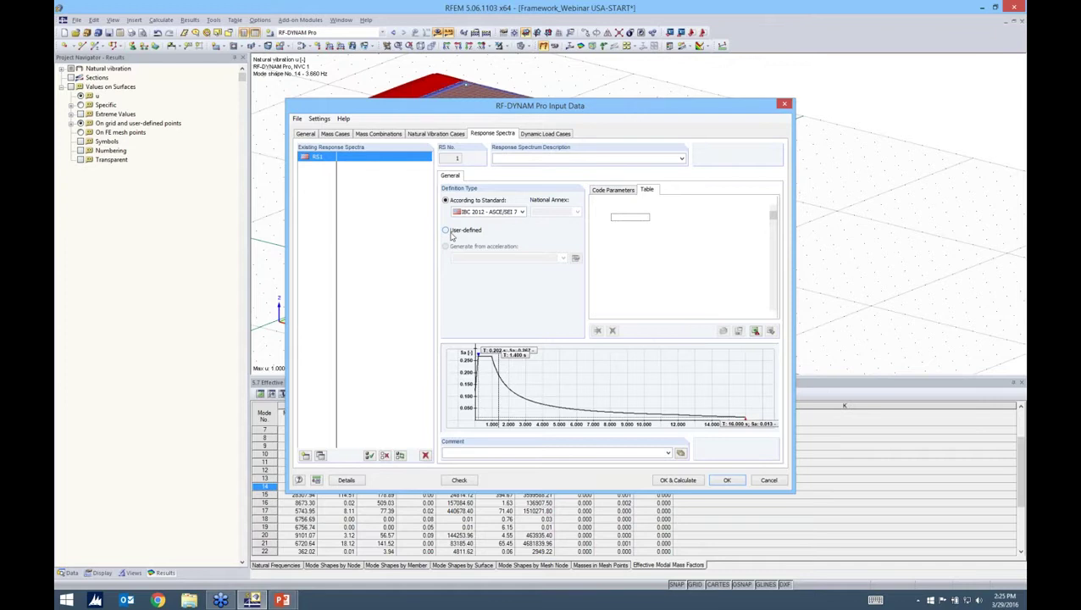
pyautogui.click(452, 233)
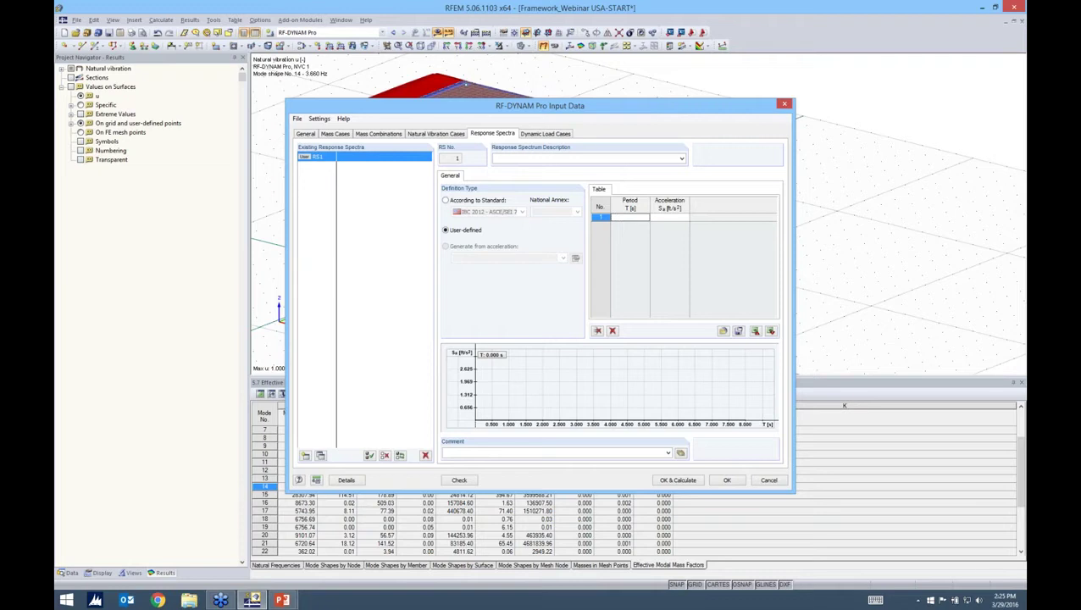
pyautogui.click(770, 331)
pyautogui.click(471, 201)
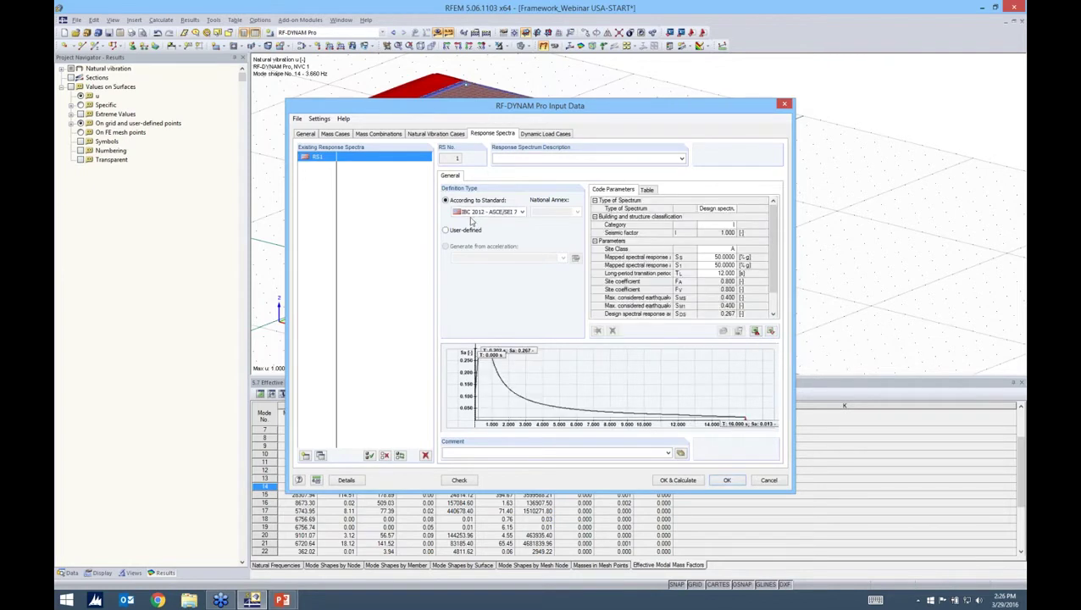
# Set RS1's building category to II and its site class to D.
pyautogui.click(729, 224)
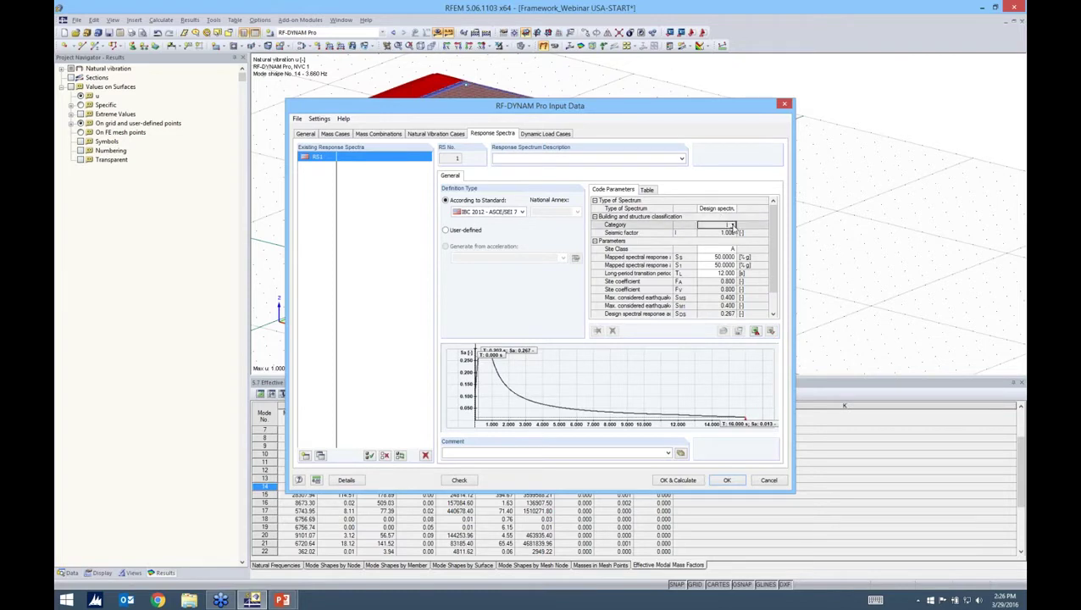
pyautogui.click(733, 225)
pyautogui.click(716, 242)
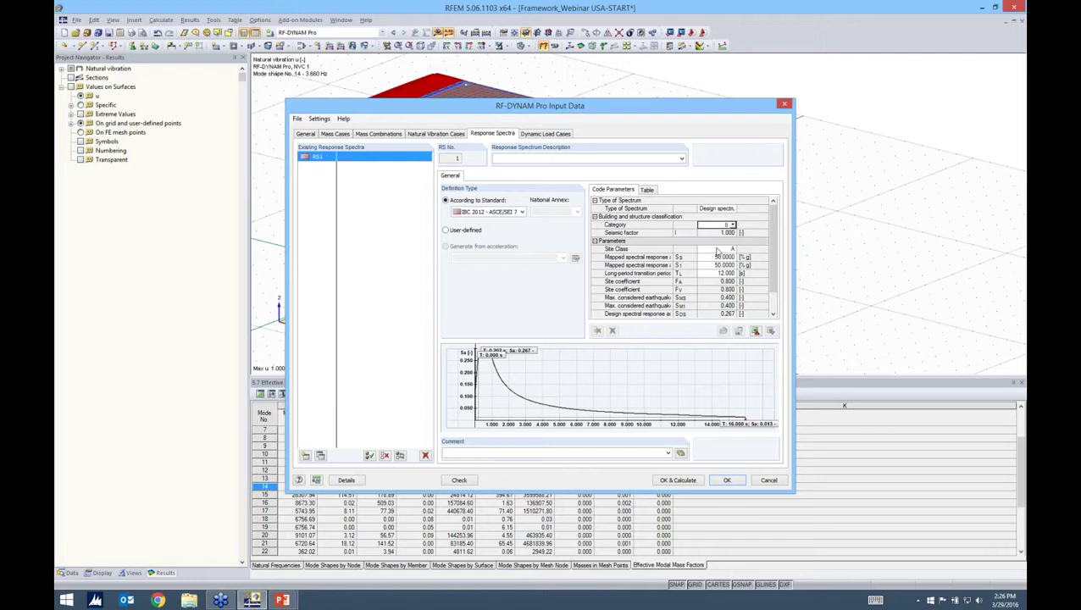
pyautogui.click(732, 248)
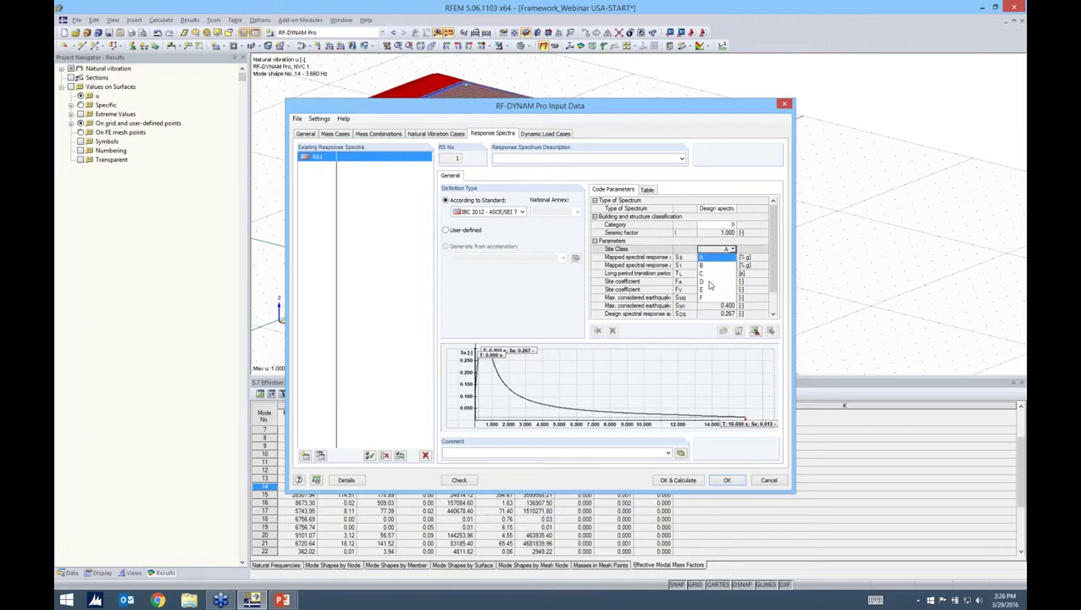
pyautogui.click(710, 282)
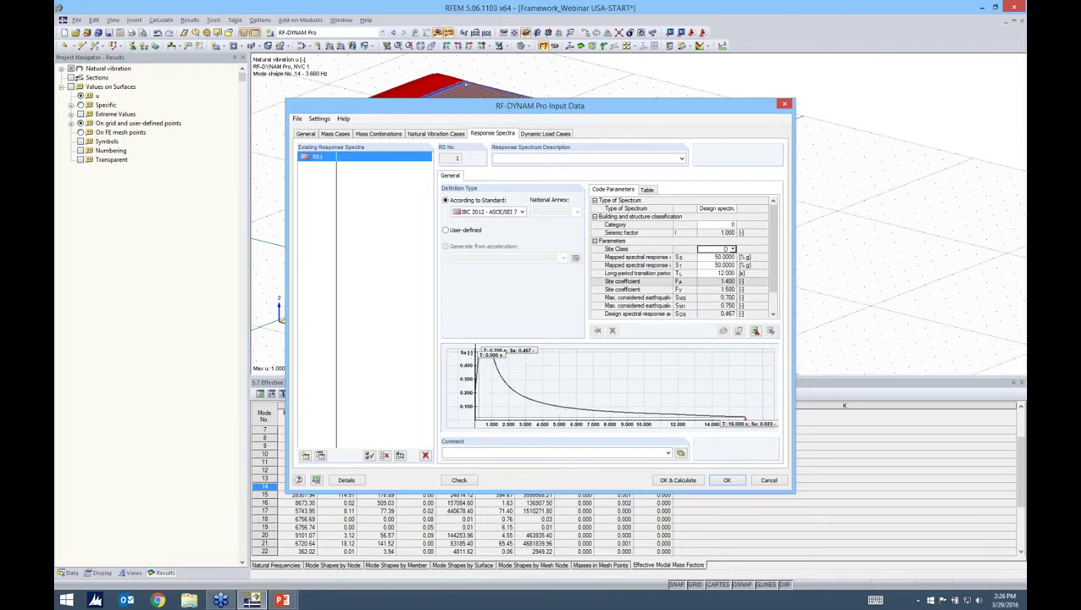
# Set RS1's response modification factor R to 2.
pyautogui.moveTo(698, 266)
pyautogui.mouseDown()
pyautogui.moveTo(778, 266)
pyautogui.moveTo(681, 257)
pyautogui.mouseUp()
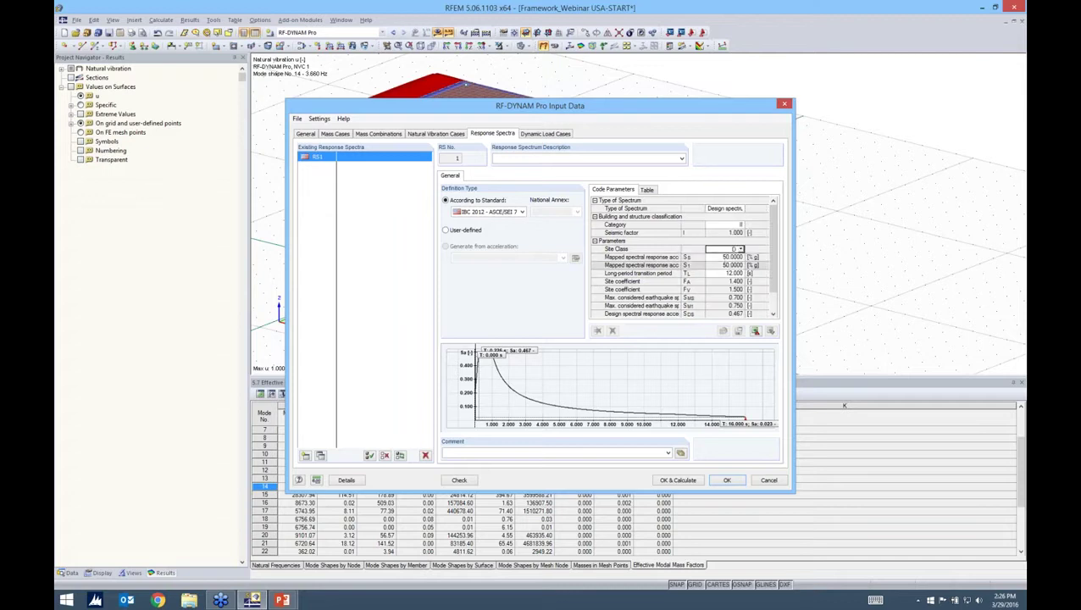
pyautogui.scroll(-1, 649, 314)
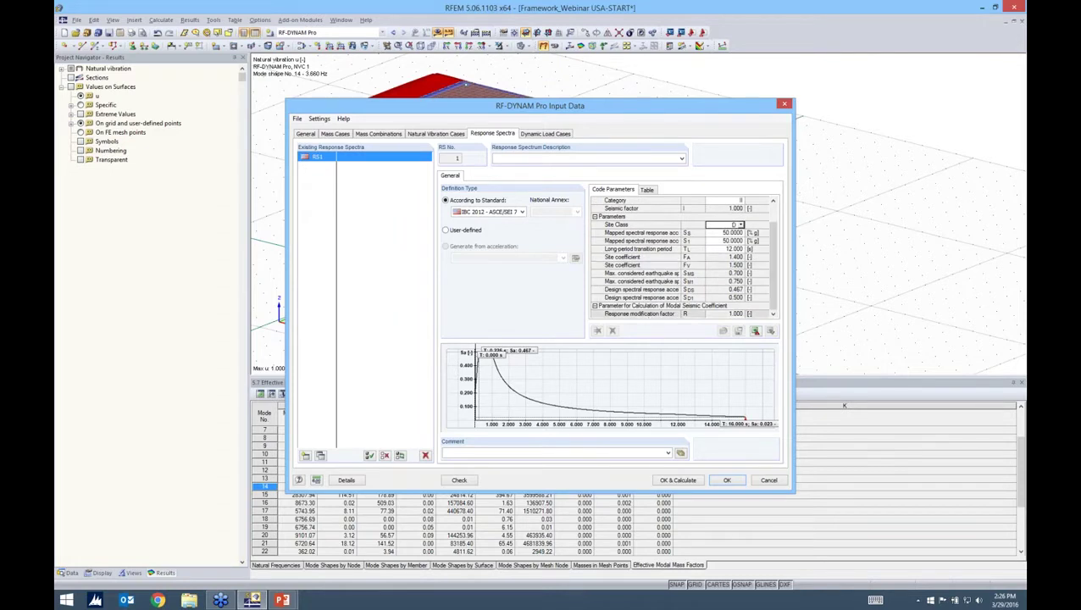
pyautogui.click(726, 314)
pyautogui.write('2')
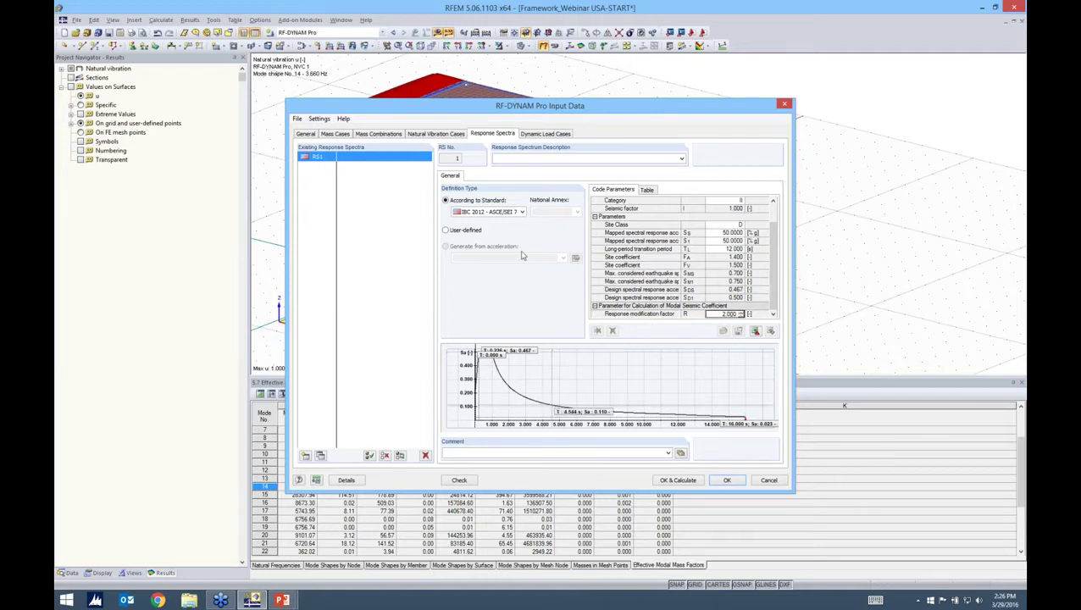
# Describe dynamic load case DLC1 as "Without Torsion" and assign natural vibration case NVC1 to it.
pyautogui.click(542, 134)
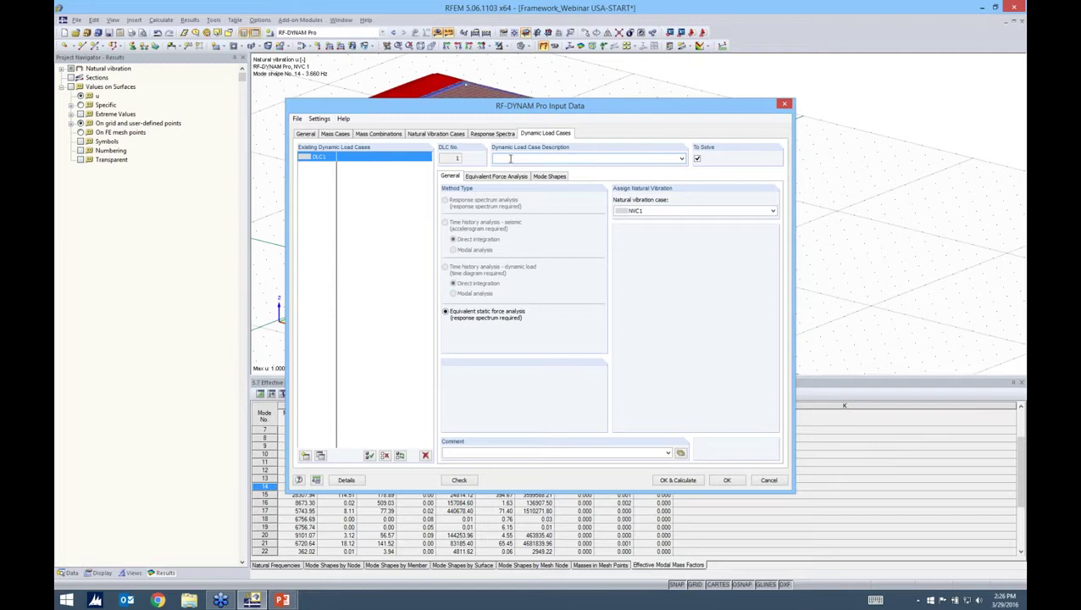
pyautogui.write('Without Torsion')
pyautogui.click(725, 213)
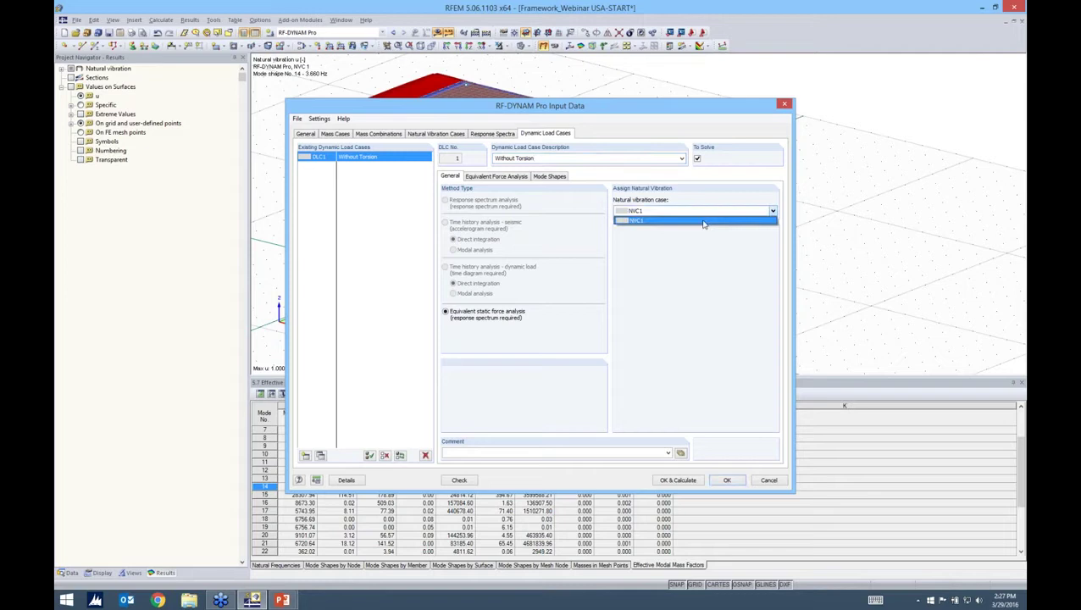
pyautogui.click(703, 221)
# Assign response spectrum RS1 to the X, Y and Z directions in DLC1's equivalent force analysis.
pyautogui.click(500, 176)
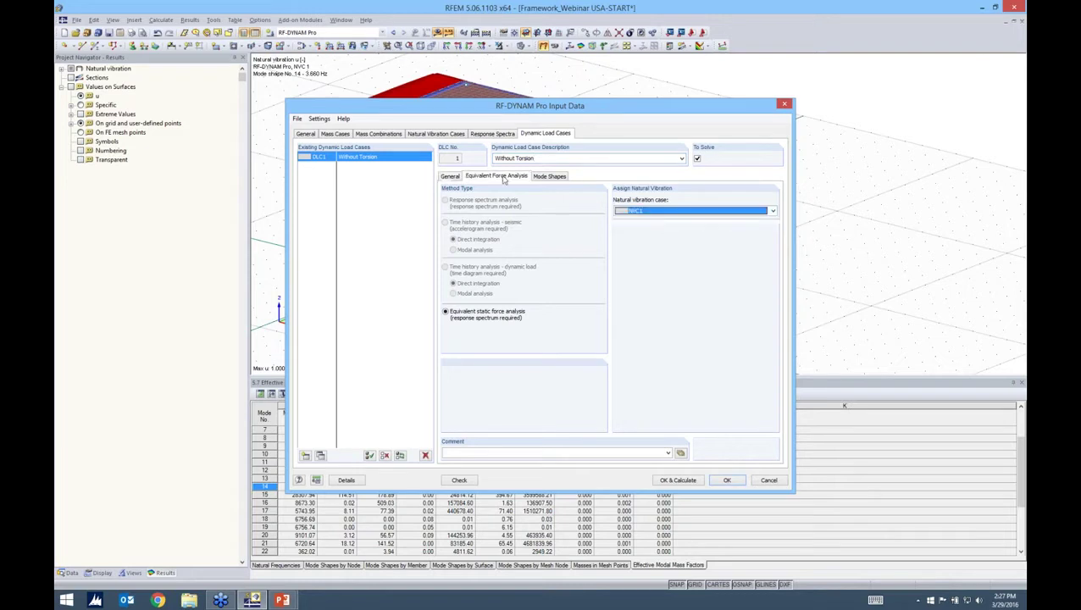
pyautogui.click(504, 177)
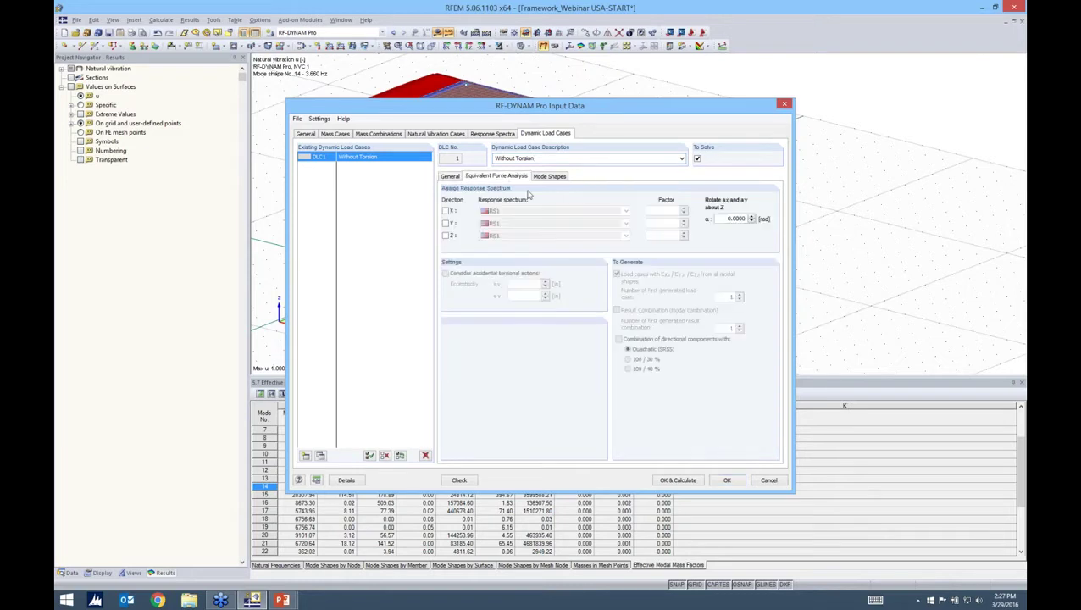
pyautogui.click(446, 236)
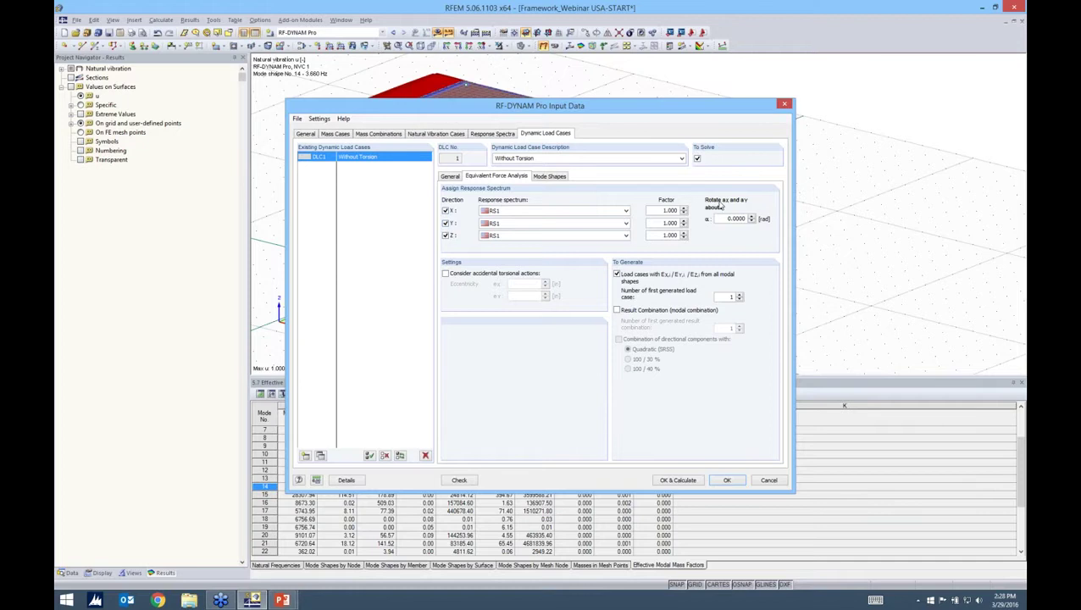
pyautogui.moveTo(706, 99); pyautogui.dragTo(855, 85)
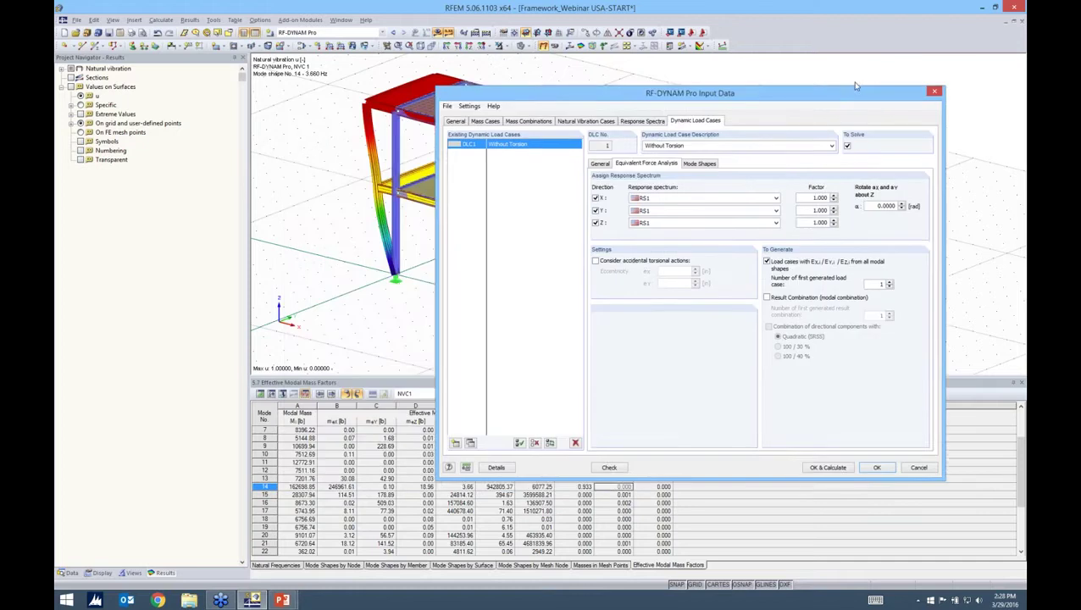
pyautogui.moveTo(856, 85); pyautogui.dragTo(882, 73)
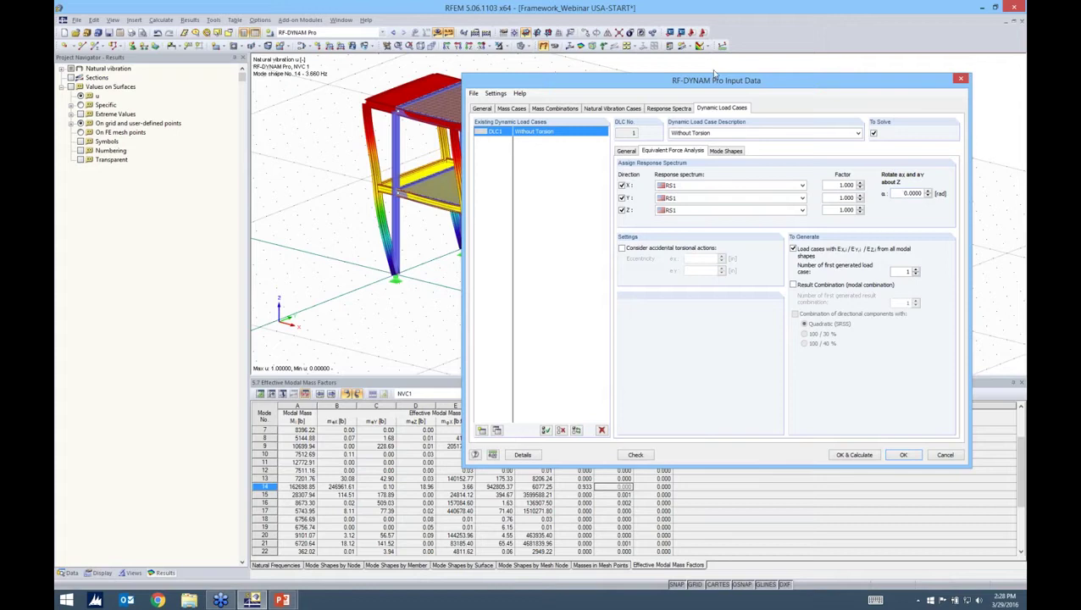
pyautogui.moveTo(714, 74); pyautogui.dragTo(609, 68)
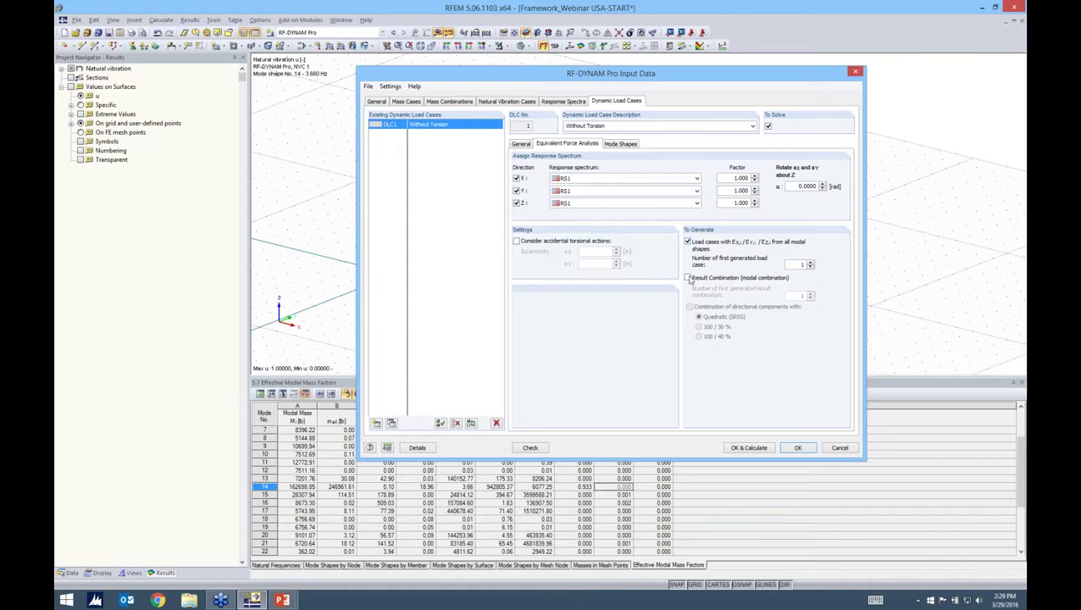
# Have DLC1 generate the modal result combination and include the combination of directional components.
pyautogui.click(689, 278)
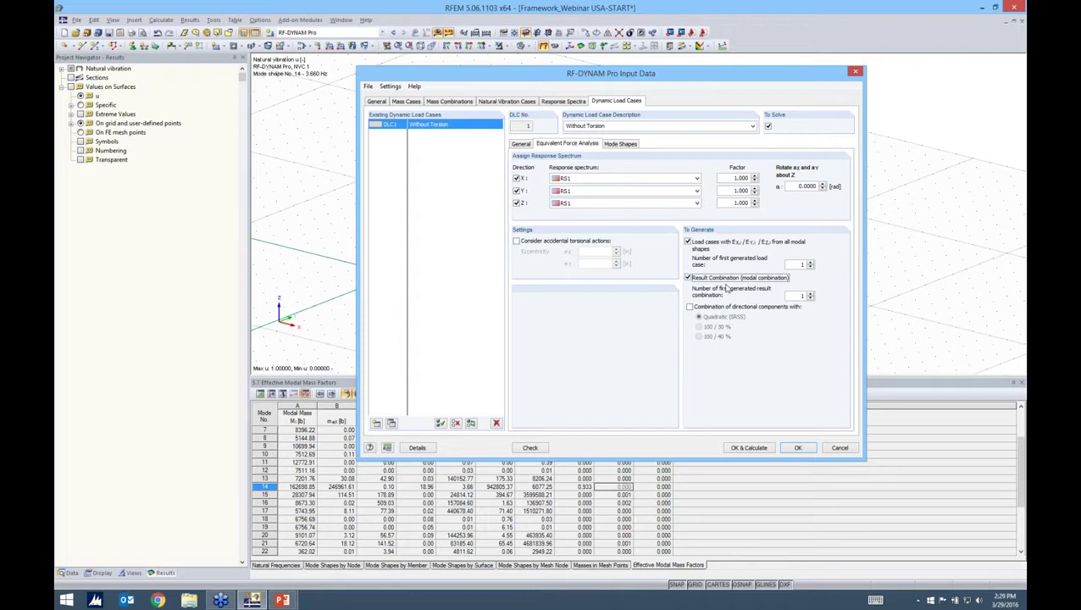
pyautogui.click(690, 307)
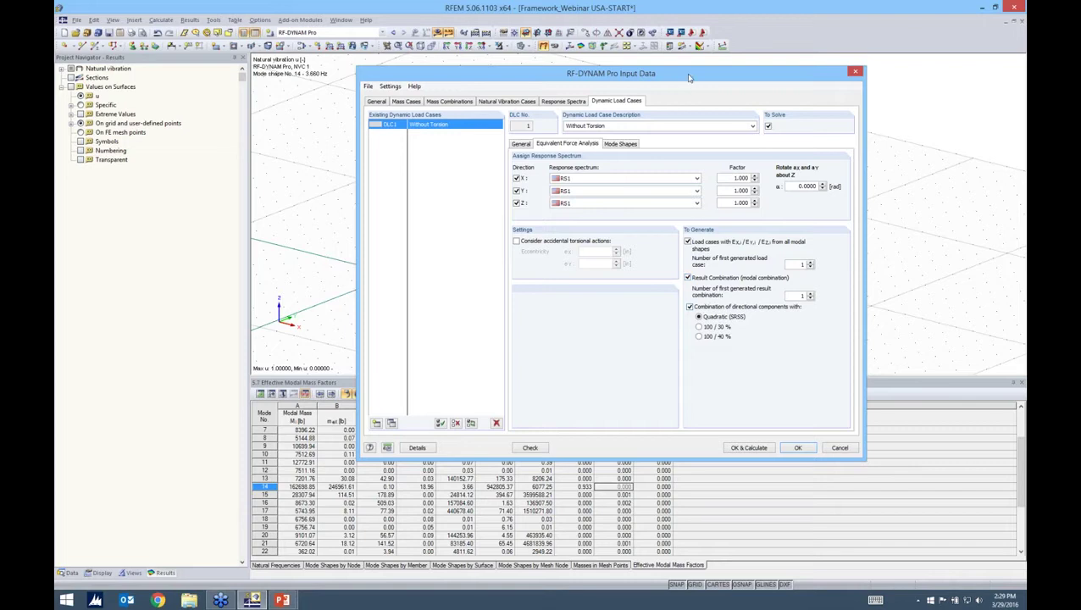
pyautogui.click(733, 330)
# Try excluding mode shapes 6 to 11 individually from DLC1's modes to generate, and reselect all modes.
pyautogui.click(626, 146)
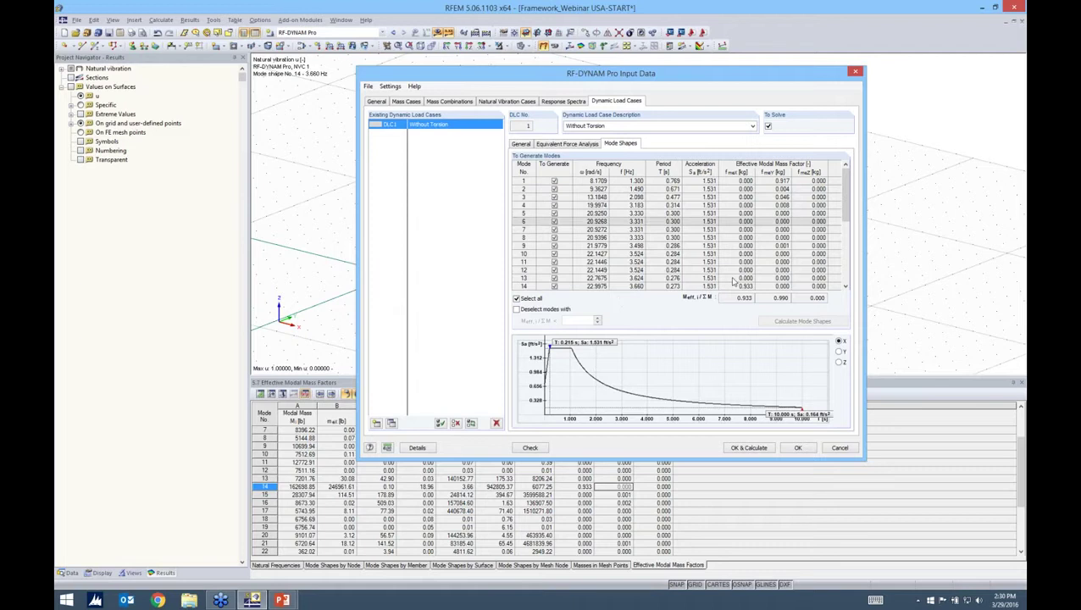
pyautogui.click(776, 197)
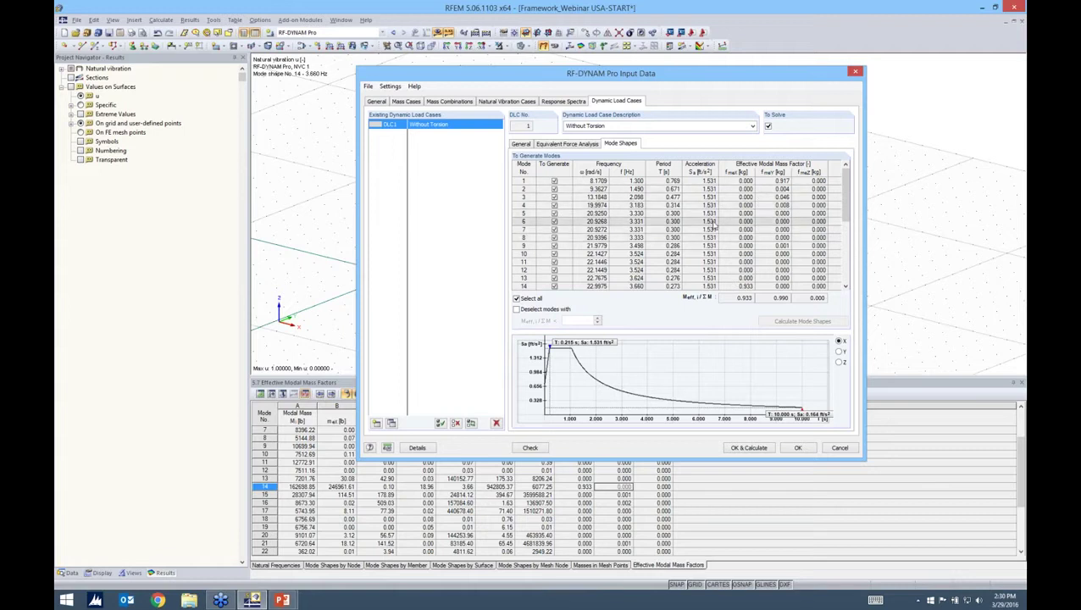
pyautogui.click(525, 303)
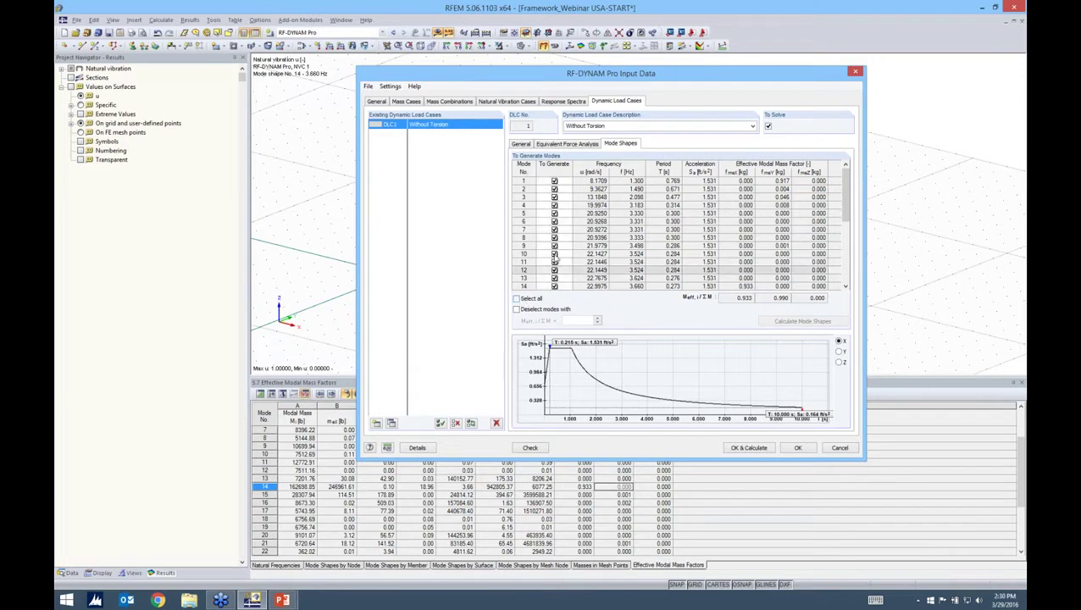
pyautogui.click(554, 262)
pyautogui.click(555, 254)
pyautogui.click(555, 246)
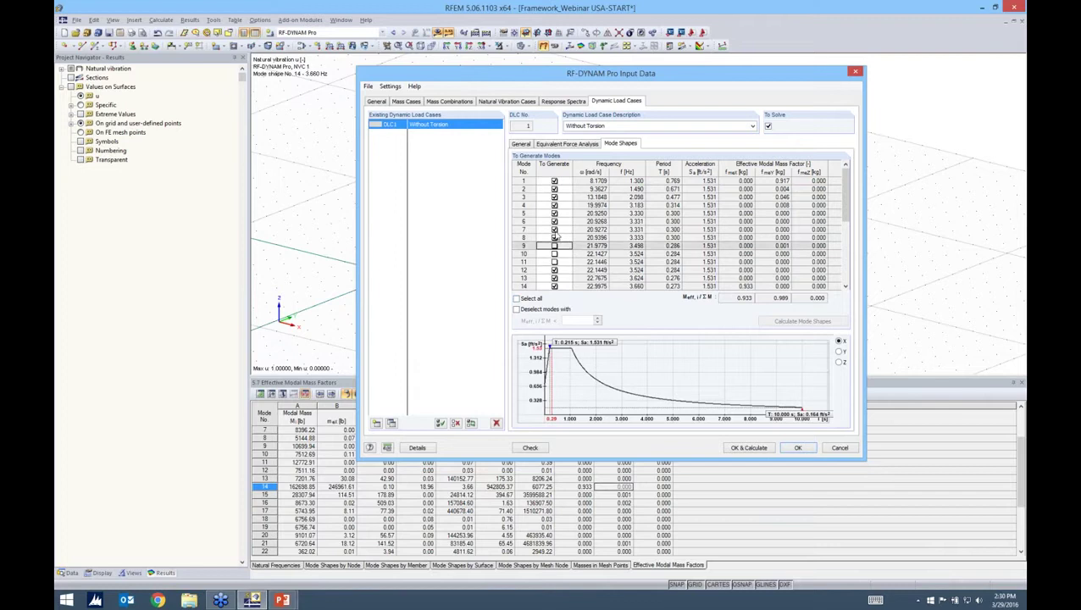
pyautogui.click(555, 237)
pyautogui.click(555, 229)
pyautogui.click(555, 221)
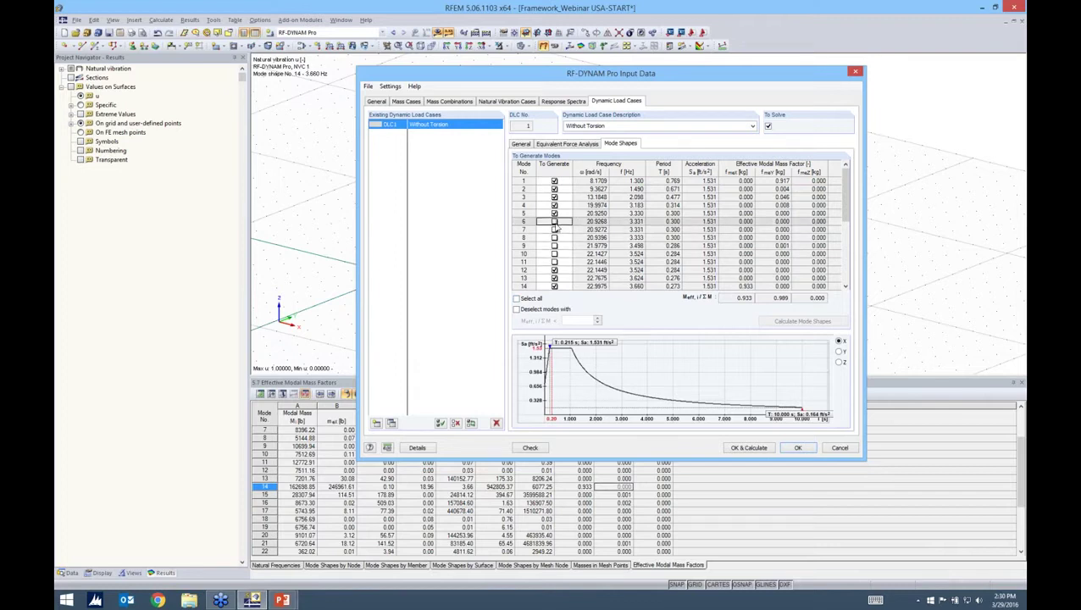
pyautogui.click(516, 299)
# Deselect DLC1's modes with an effective modal mass factor below 0.050, and locate mode 1 on the spectrum diagram.
pyautogui.click(518, 309)
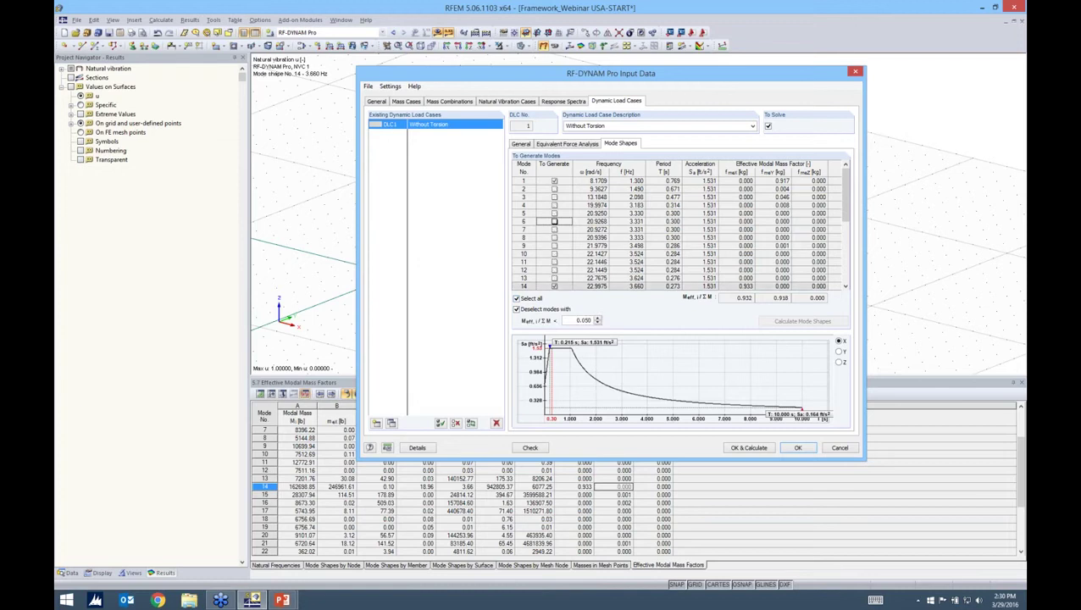
pyautogui.doubleClick(581, 320)
pyautogui.doubleClick(583, 321)
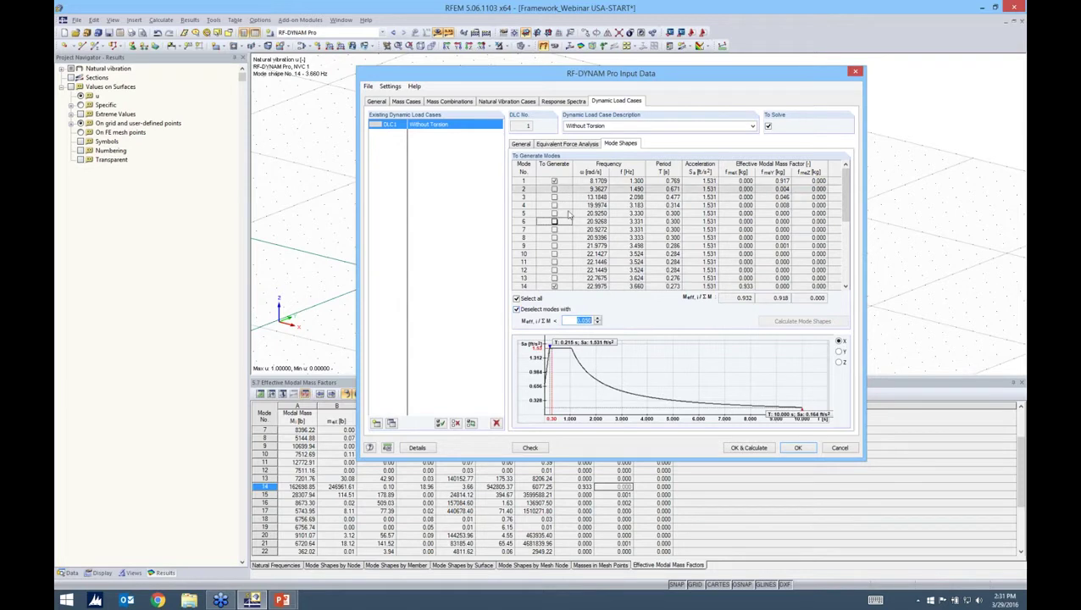
pyautogui.click(561, 357)
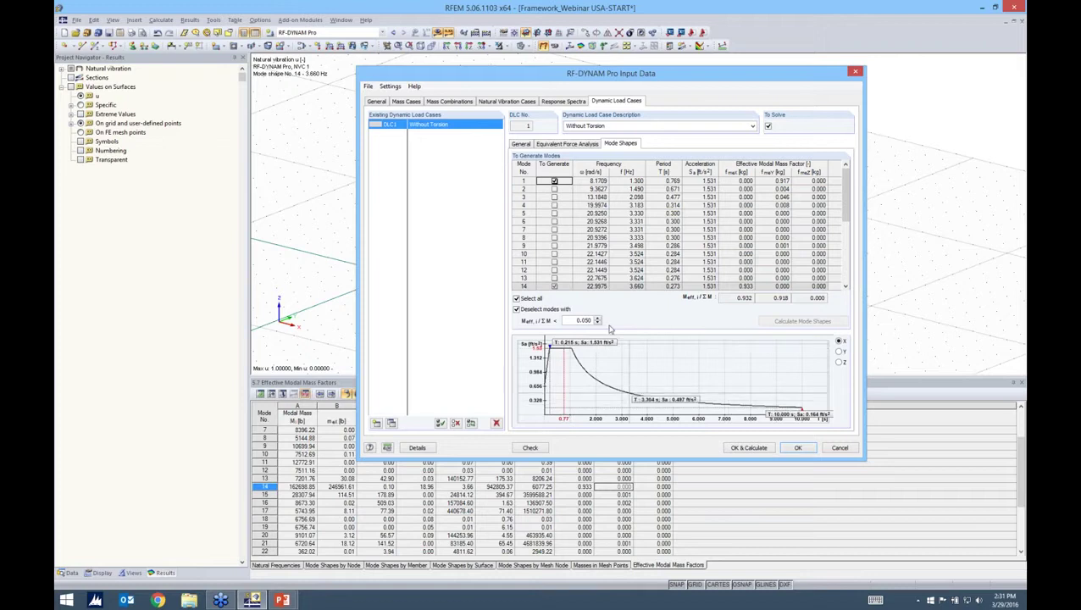
# Calculate DLC1's equivalent loads and enlarge the equivalent loads results table beneath the model.
pyautogui.click(736, 449)
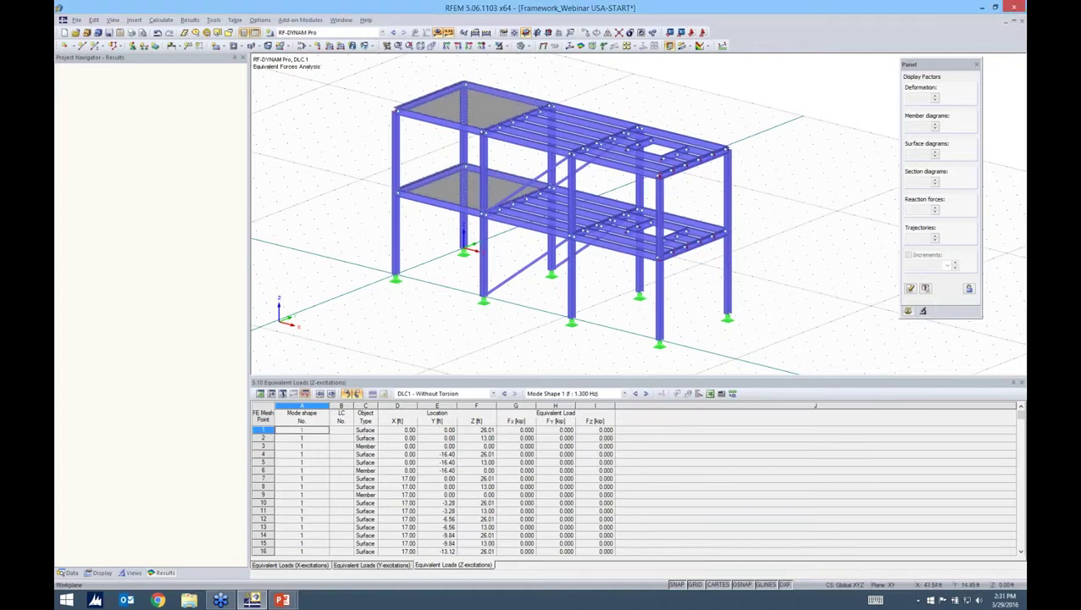
pyautogui.moveTo(779, 291); pyautogui.dragTo(773, 246, button='middle')
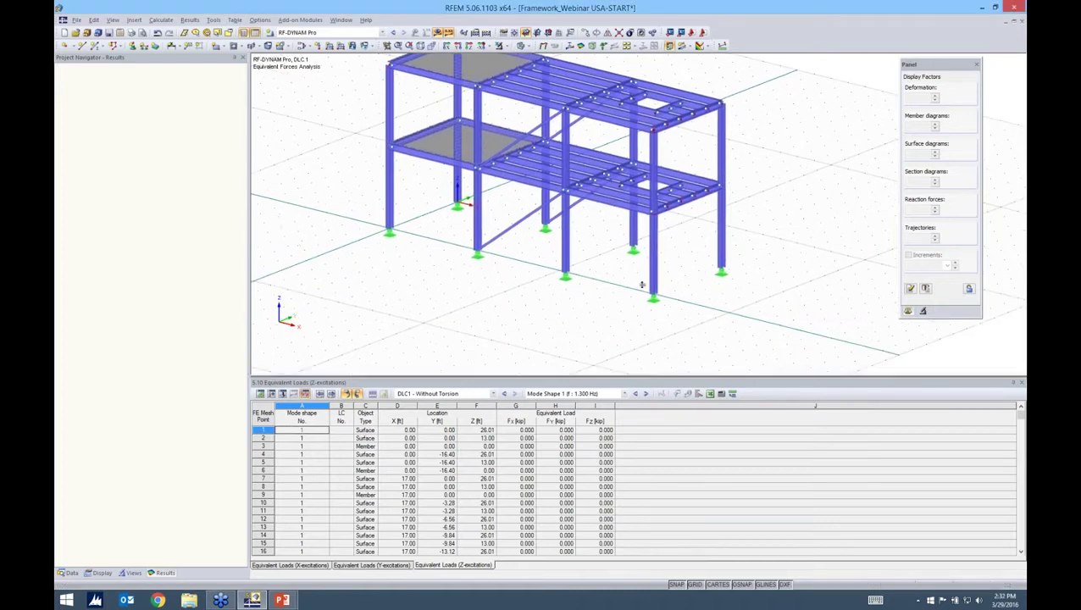
pyautogui.moveTo(641, 286); pyautogui.dragTo(641, 286)
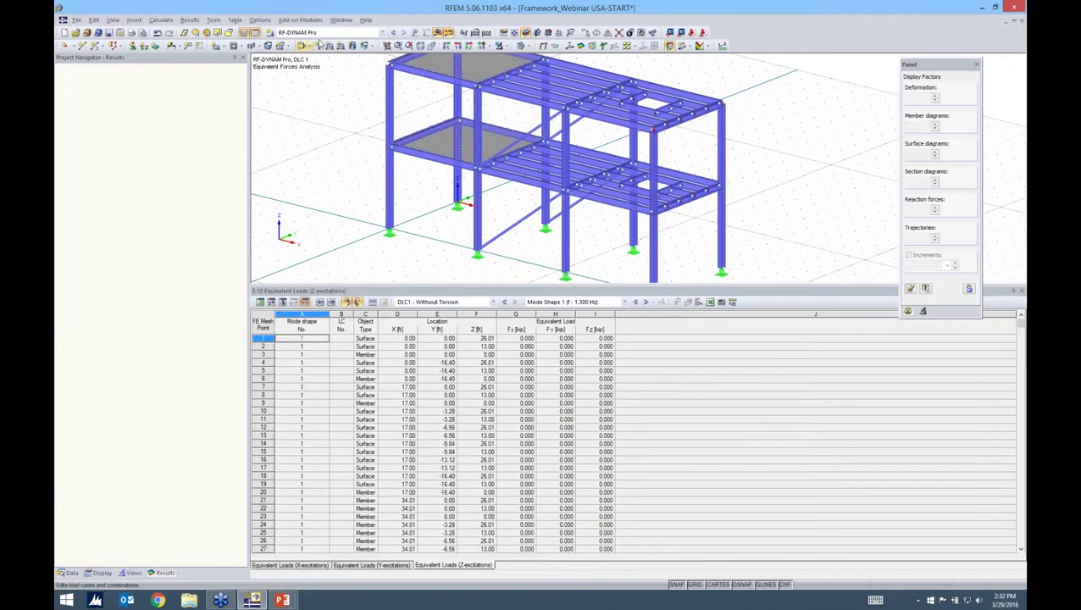
# Open the load case and combination settings and examine the generated DLC1 mode shape load cases LC4 to LC6.
pyautogui.click(328, 34)
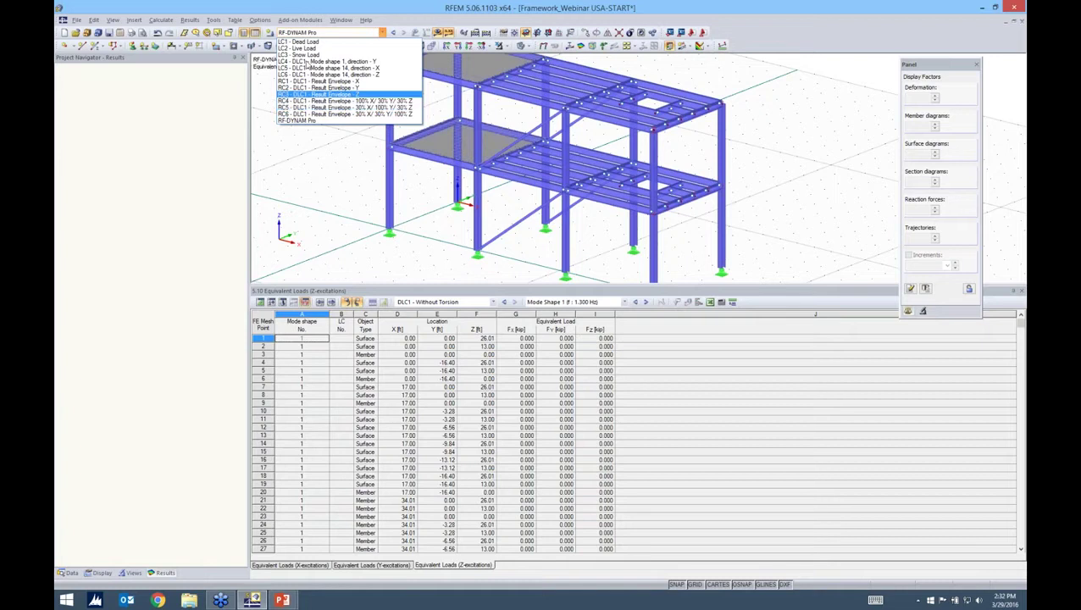
pyautogui.click(303, 33)
pyautogui.click(303, 46)
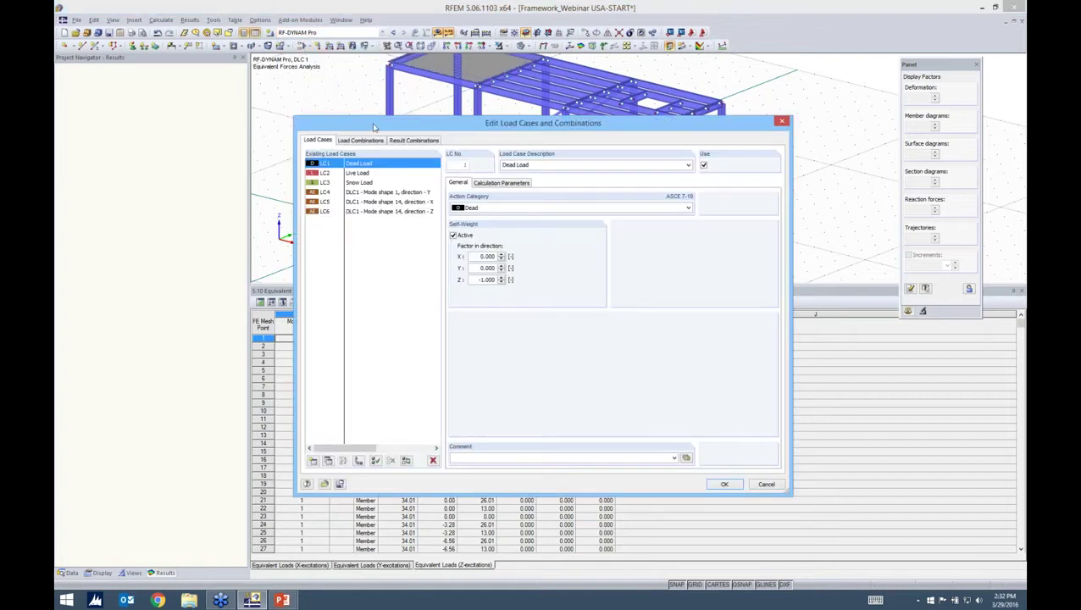
pyautogui.moveTo(379, 122); pyautogui.dragTo(386, 120)
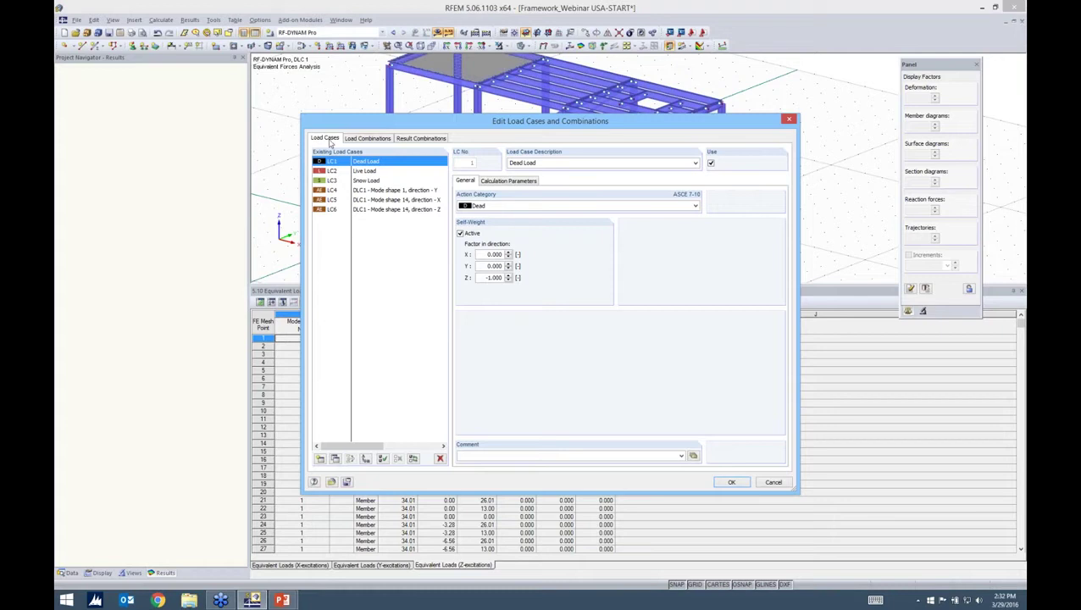
pyautogui.click(373, 190)
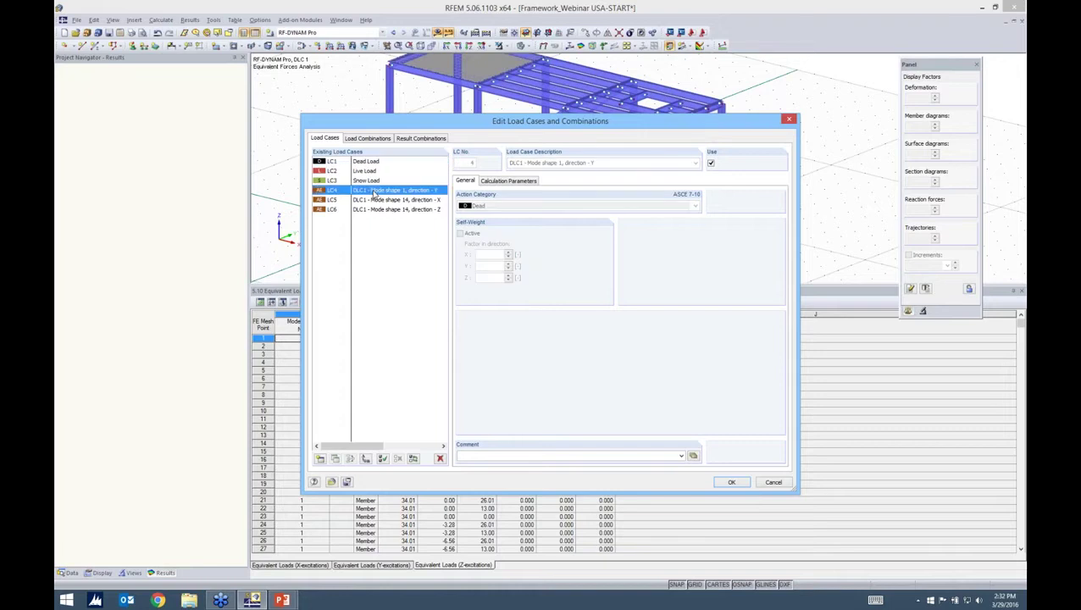
pyautogui.click(372, 207)
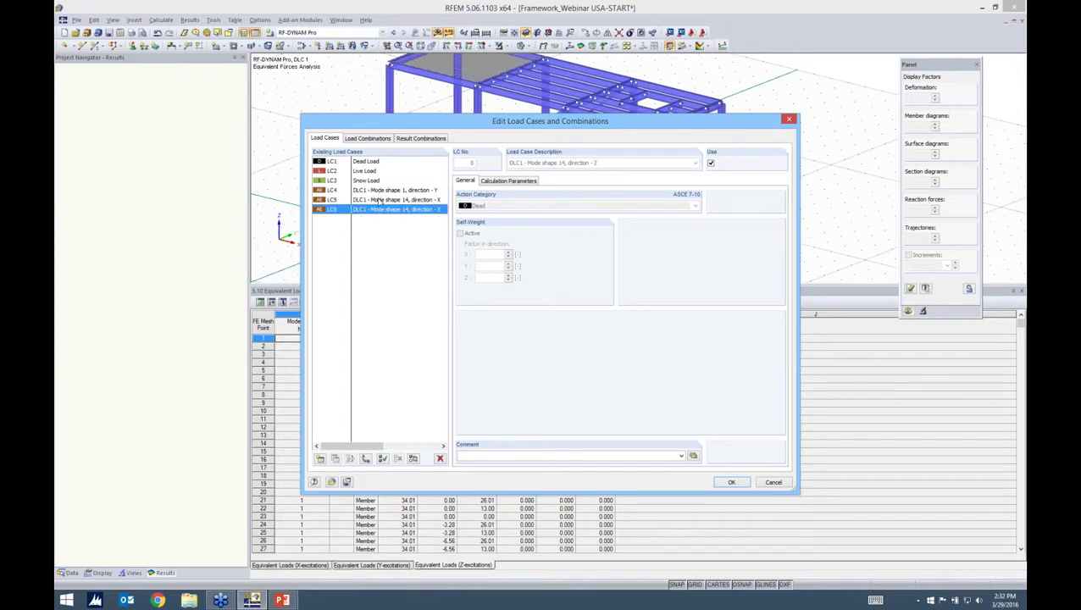
pyautogui.press('Up')
pyautogui.press('Up')
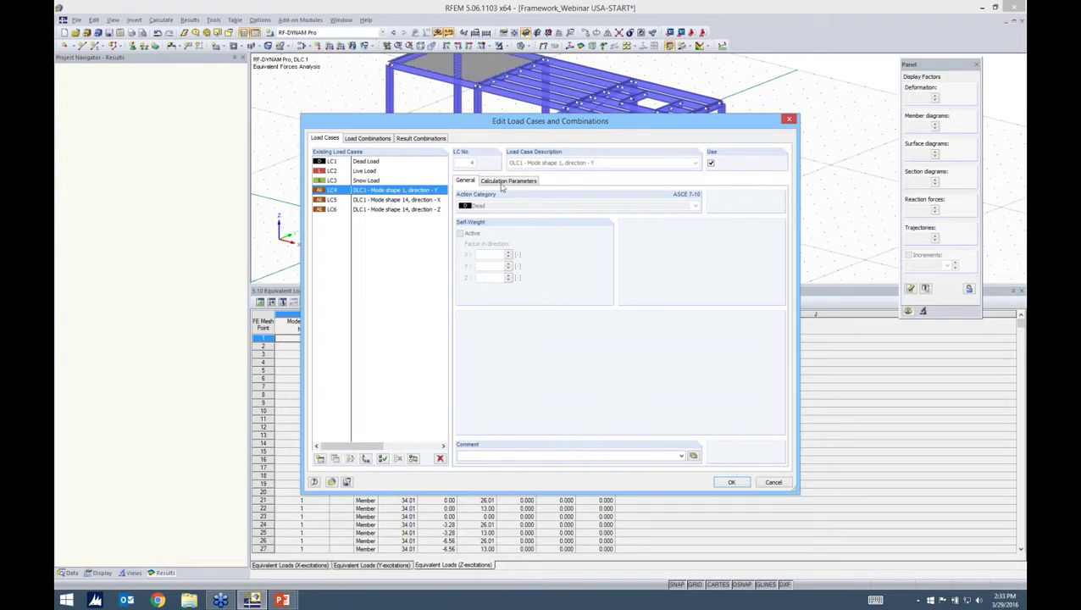
# Display the generated result combinations and switch to the PowerPoint slide on equivalent loads and the SRSS rule.
pyautogui.click(424, 138)
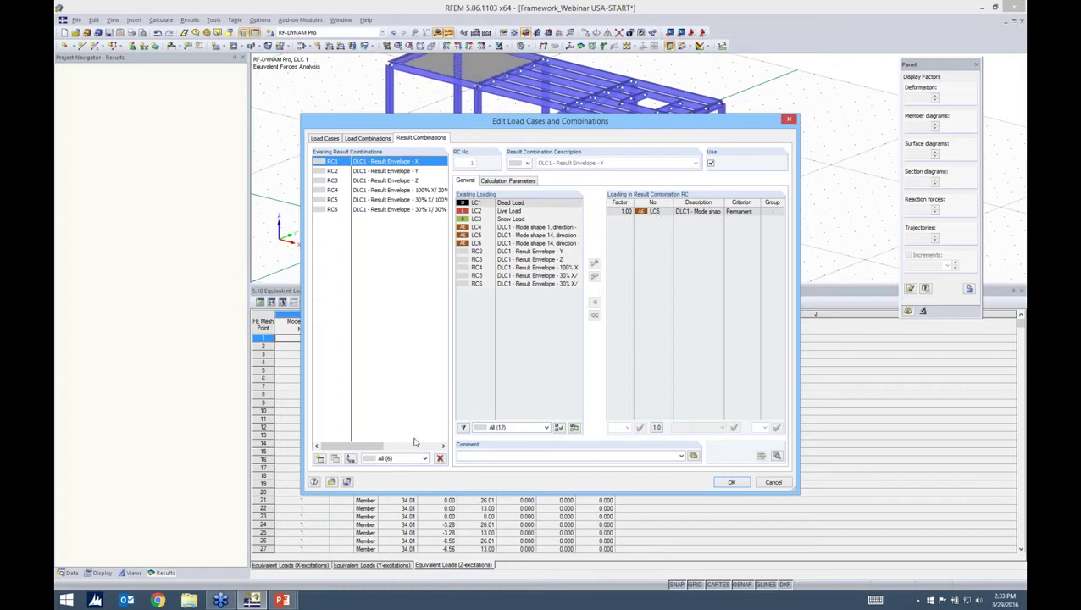
pyautogui.hotkey('alt', 'Tab')
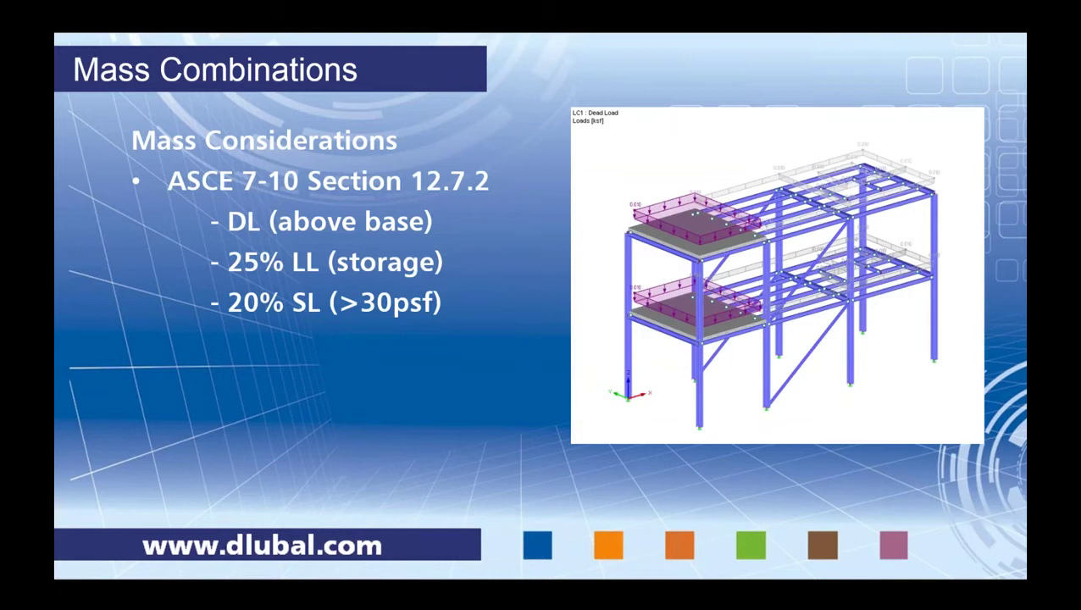
pyautogui.press('Right')
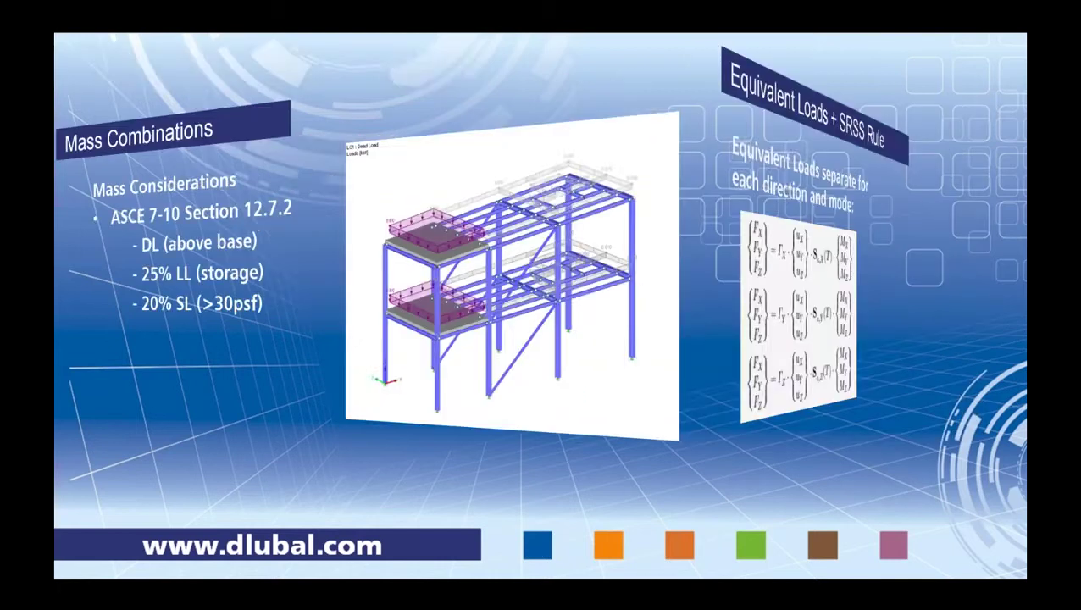
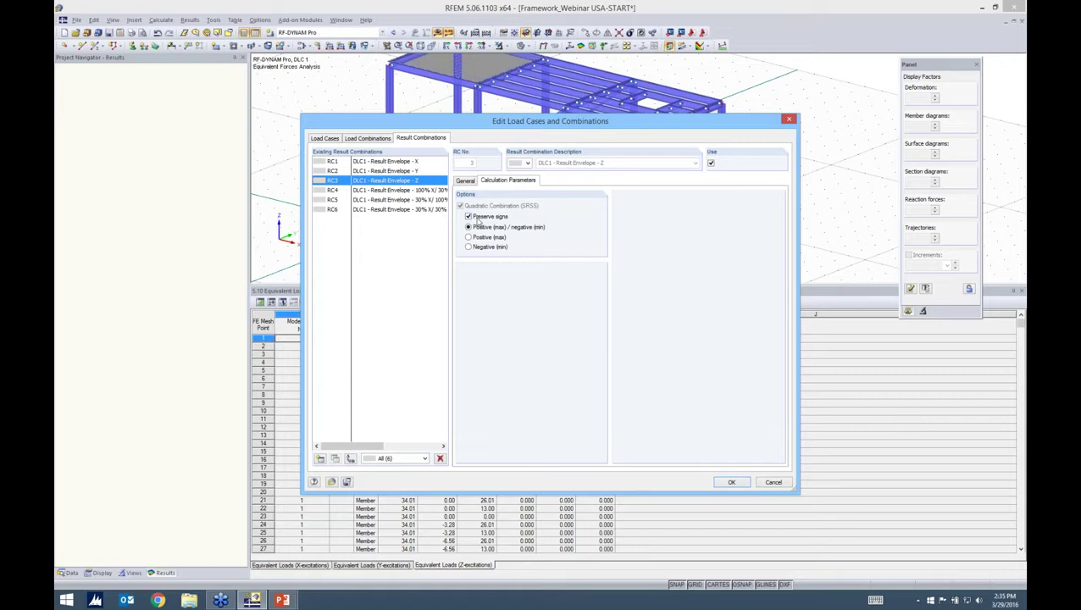
# Check the Preserve signs option of RC3 and the loading of RC1 and RC4, and accept the load case and combination settings.
pyautogui.click(480, 217)
pyautogui.click(500, 220)
pyautogui.click(415, 161)
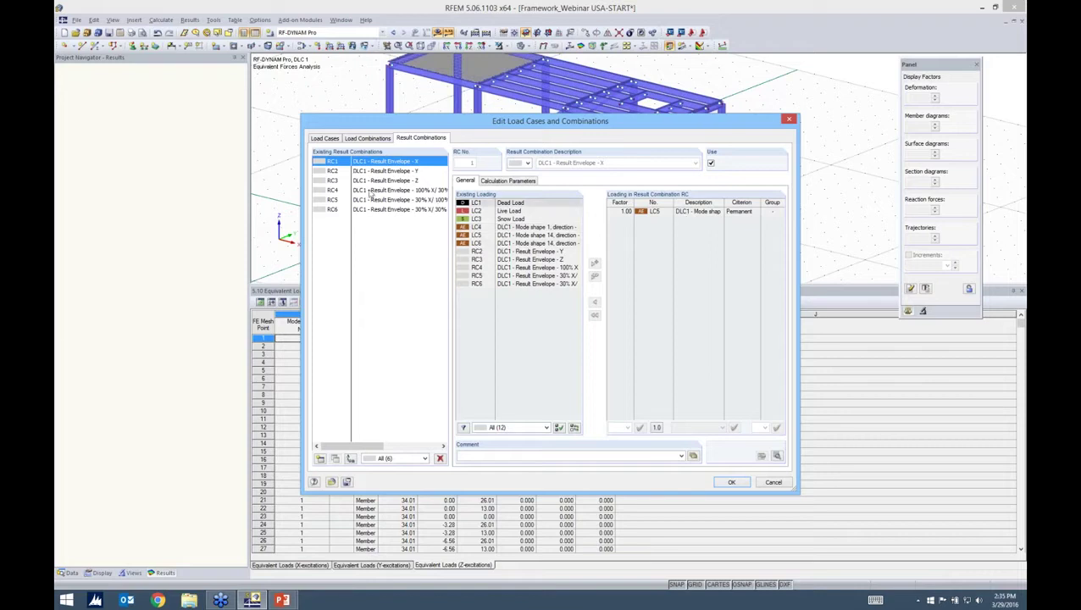
pyautogui.click(403, 191)
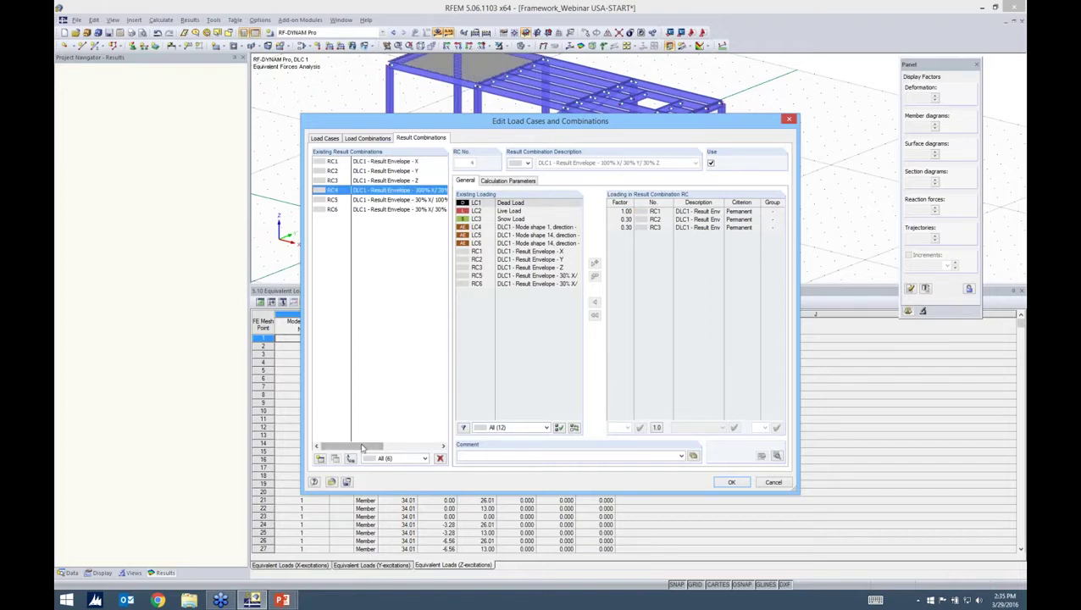
pyautogui.moveTo(371, 447); pyautogui.dragTo(383, 447)
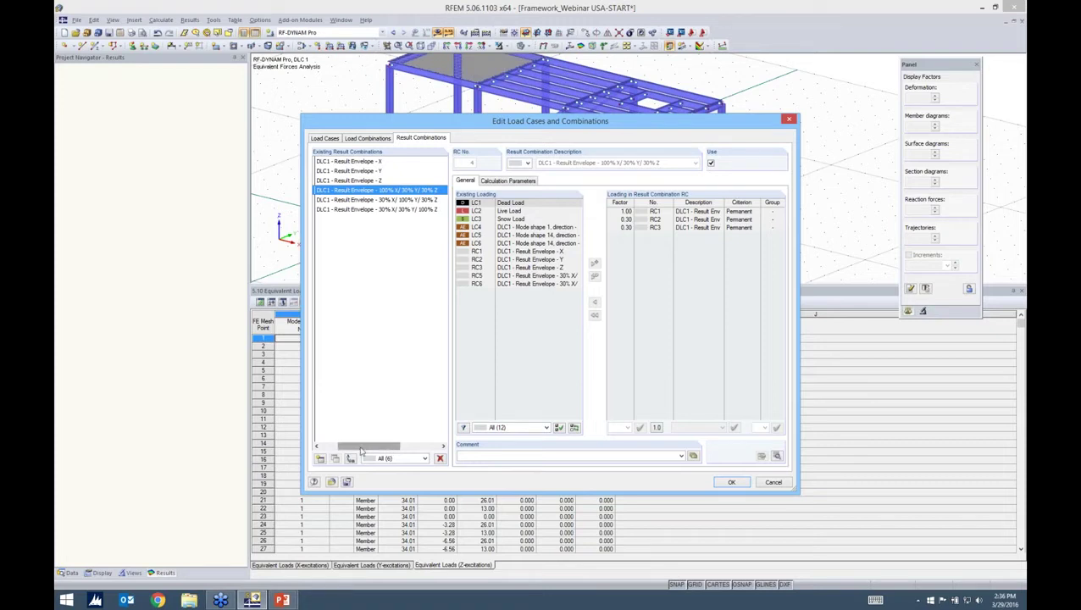
pyautogui.moveTo(361, 448); pyautogui.dragTo(343, 447)
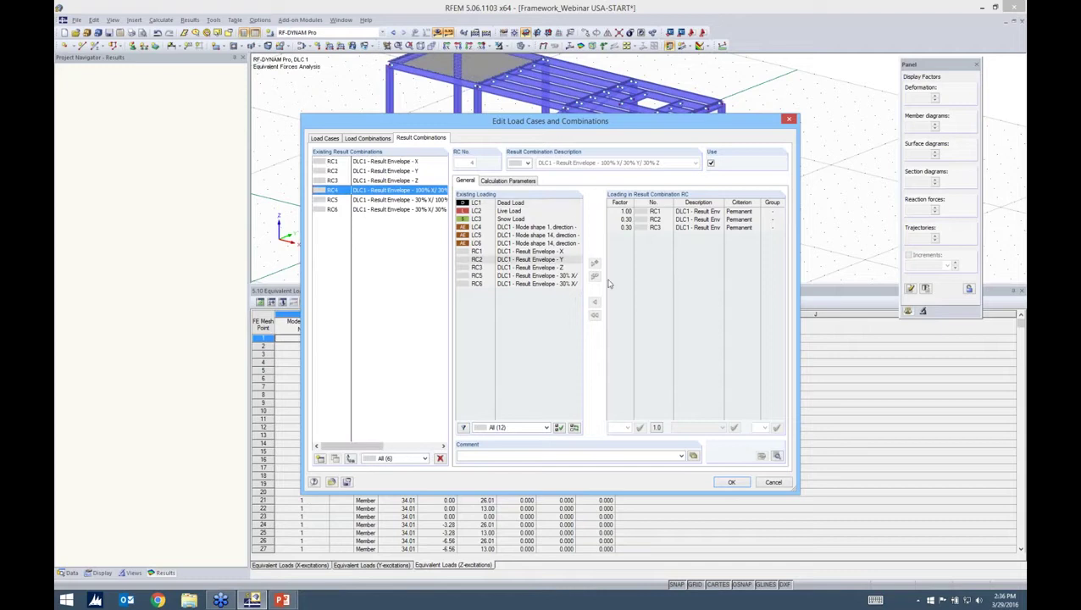
pyautogui.click(729, 484)
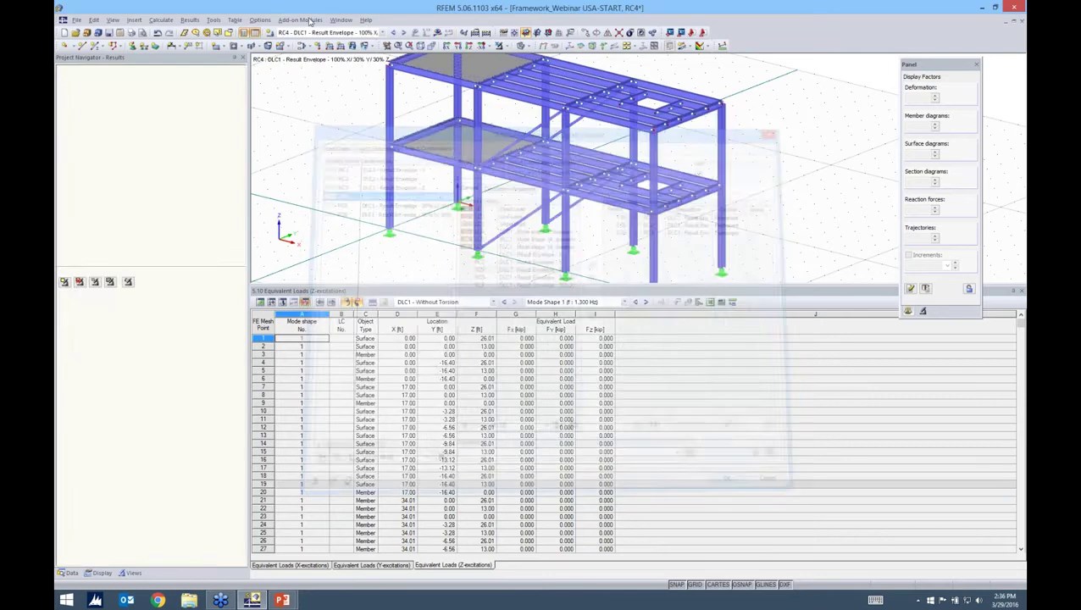
# Copy dynamic load case DLC1 in the RF-DYNAM Pro add-on module and rename the copy With Torsion.
pyautogui.click(305, 19)
pyautogui.moveTo(339, 92)
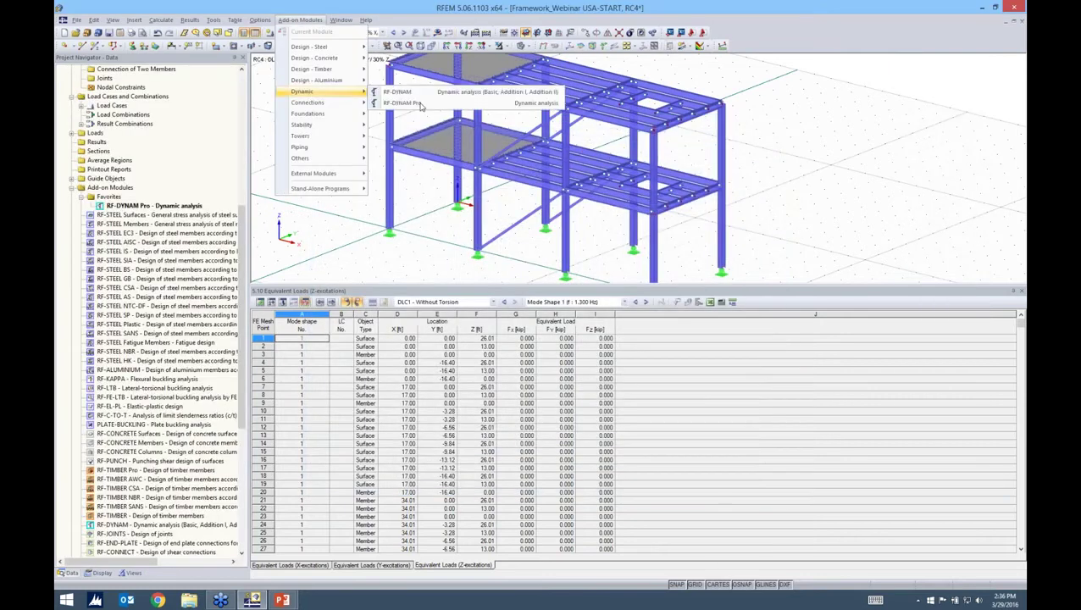
pyautogui.click(420, 103)
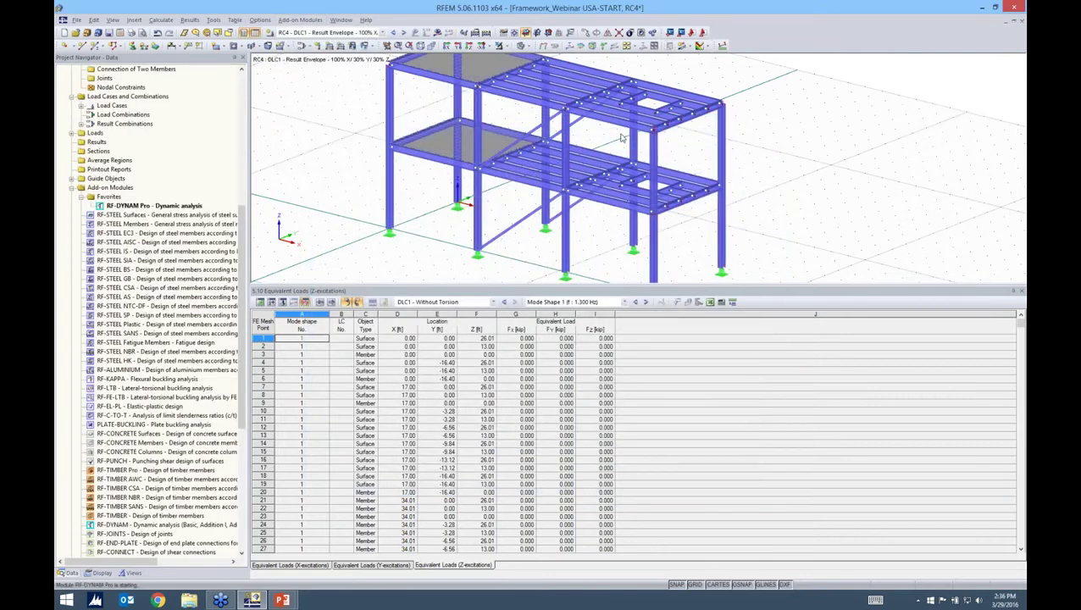
pyautogui.moveTo(586, 107); pyautogui.dragTo(623, 104)
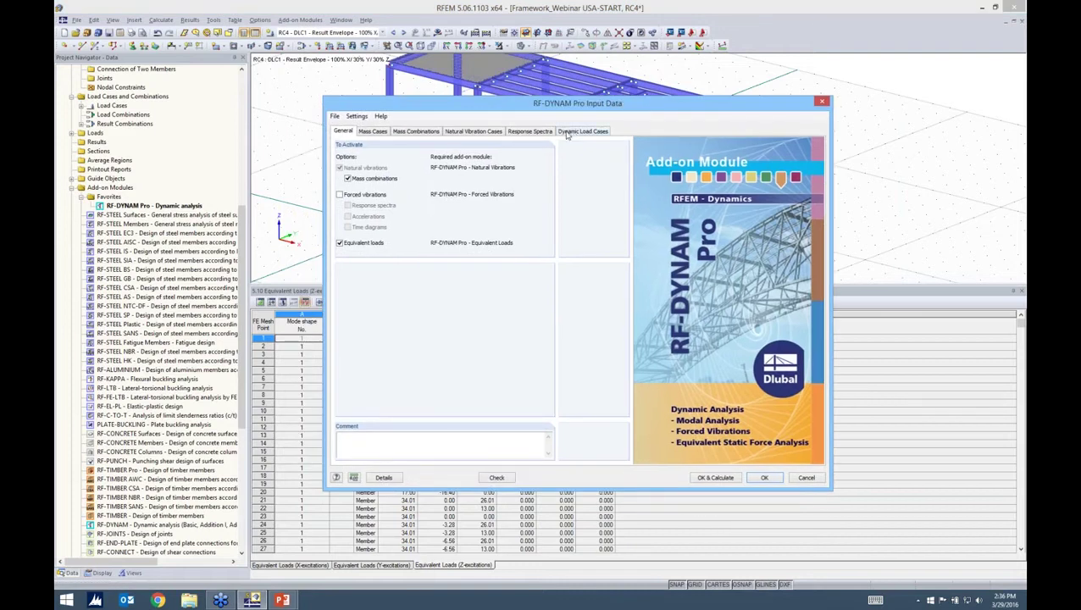
pyautogui.click(567, 133)
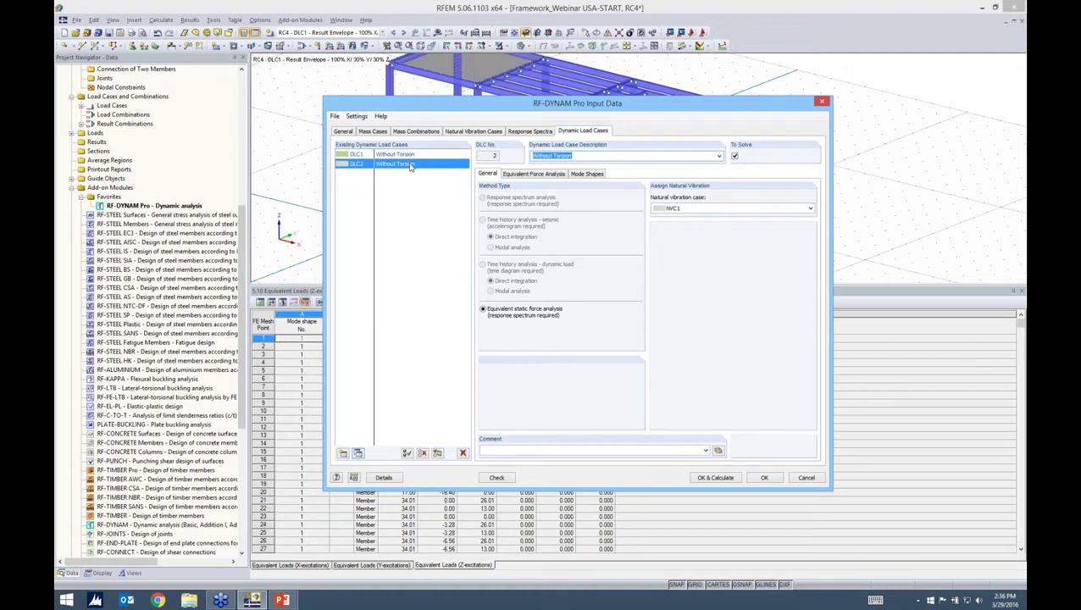
pyautogui.click(553, 156)
pyautogui.press('BackSpace')
pyautogui.press('BackSpace')
pyautogui.press('BackSpace')
# Activate accidental torsional actions for DLC2 and consult the PowerPoint slide on eccentricities per ASCE 7 Section 12.8.4.2.
pyautogui.click(535, 176)
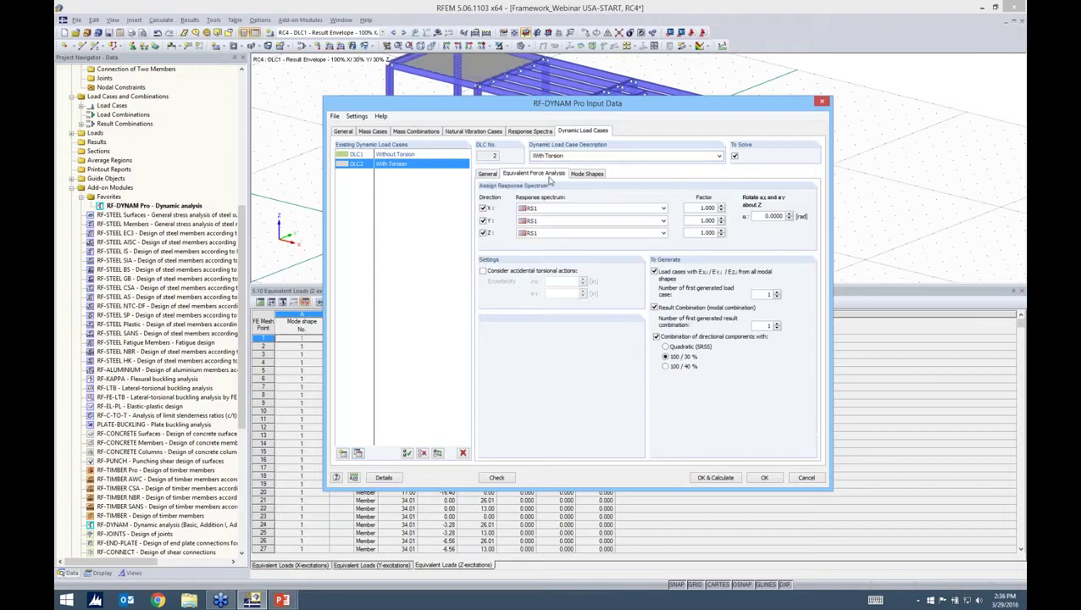
pyautogui.click(483, 271)
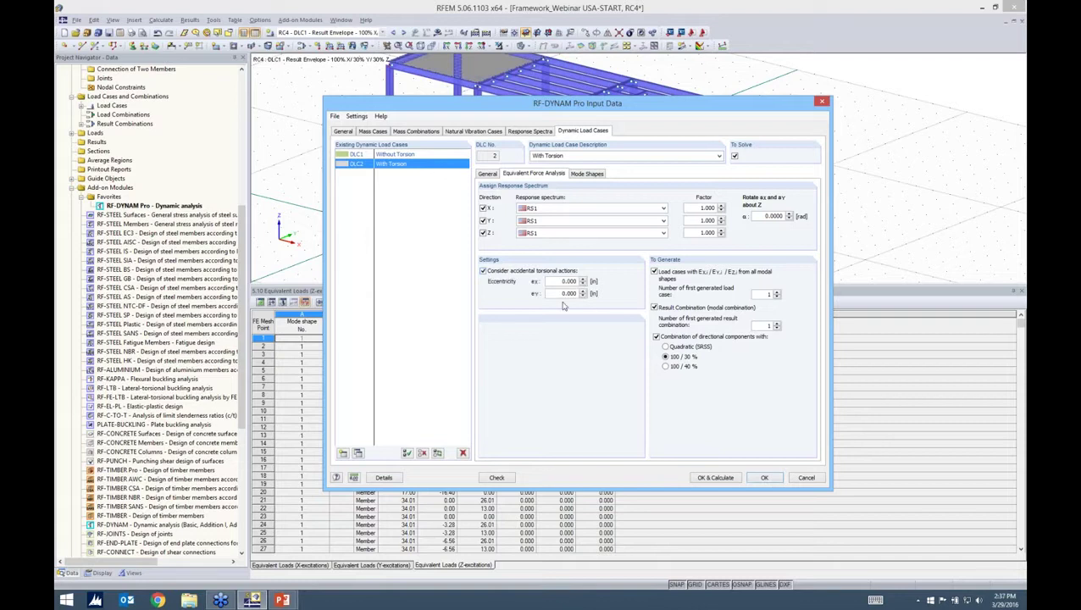
pyautogui.hotkey('alt', 'Tab')
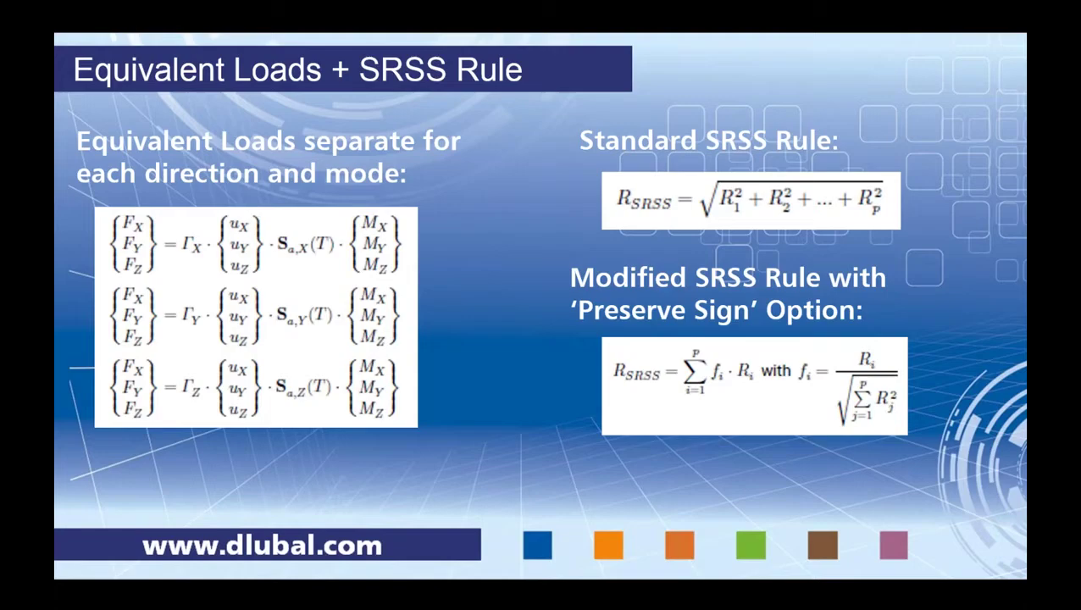
pyautogui.press('Right')
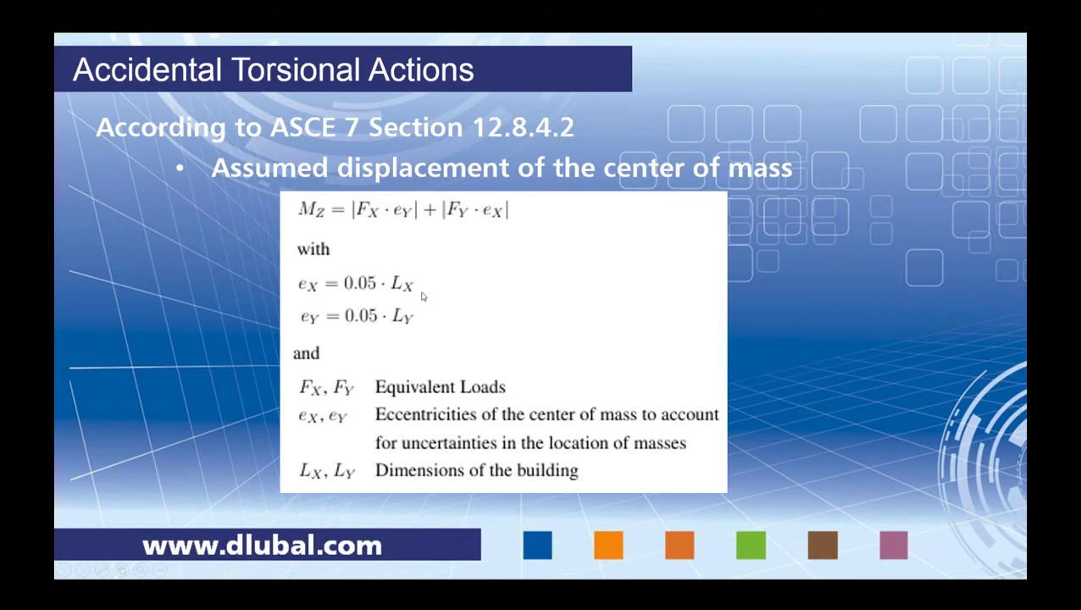
pyautogui.hotkey('alt', 'Tab')
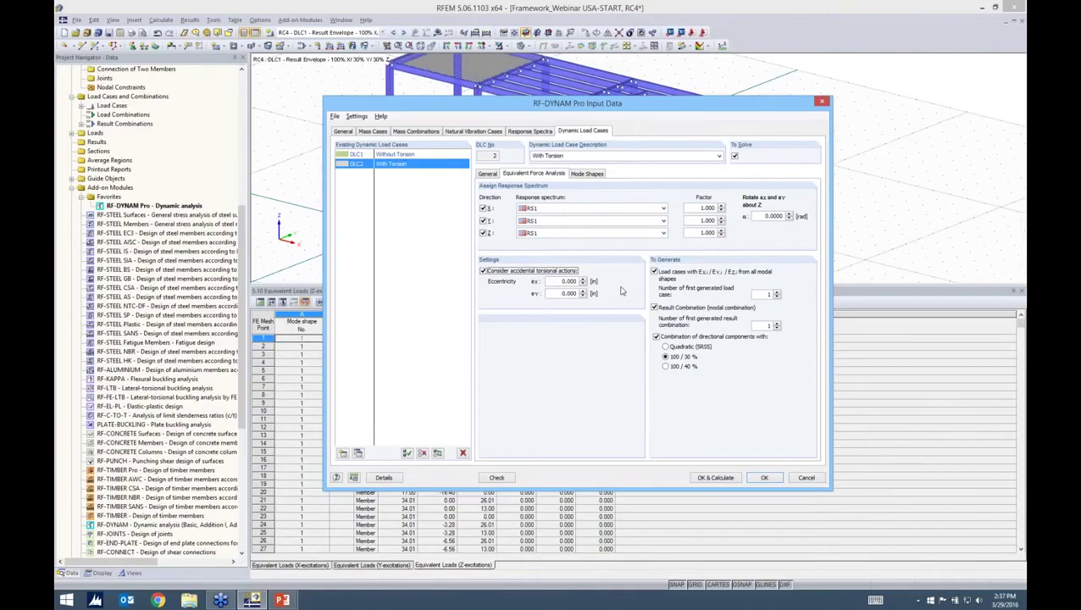
# Set DLC2's eccentricities ex to 30.6 in and ey to 9.84 in, and calculate the equivalent loads.
pyautogui.press('Tab')
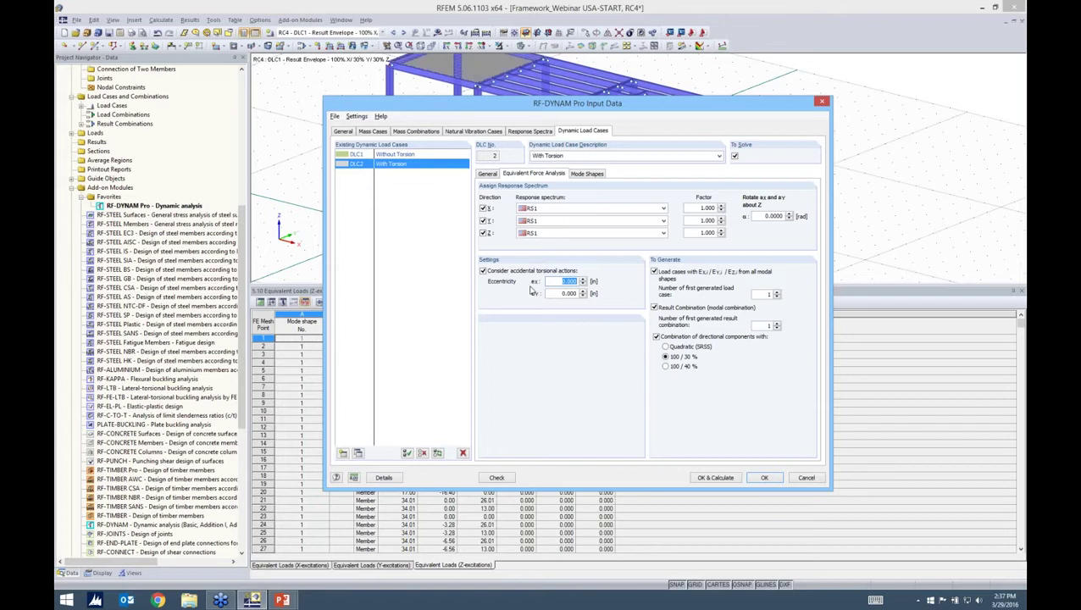
pyautogui.write('30.6')
pyautogui.press('Tab')
pyautogui.write('9.84')
pyautogui.doubleClick(767, 325)
pyautogui.click(716, 478)
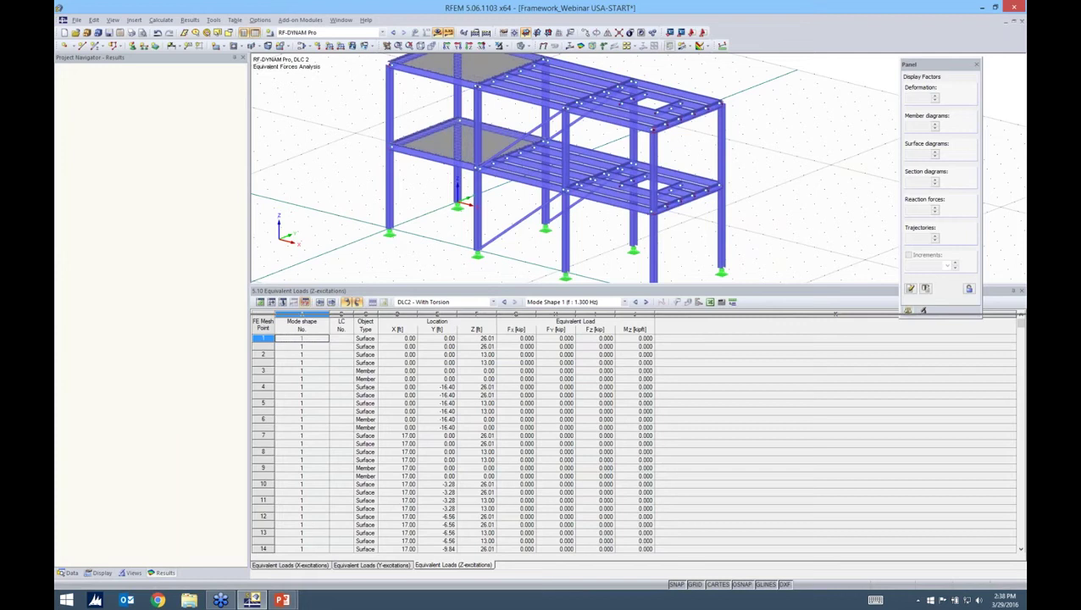
# Enlarge the X-excitation equivalent loads table and examine DLC2's forces and torsional moments for mode shape 1.
pyautogui.click(289, 565)
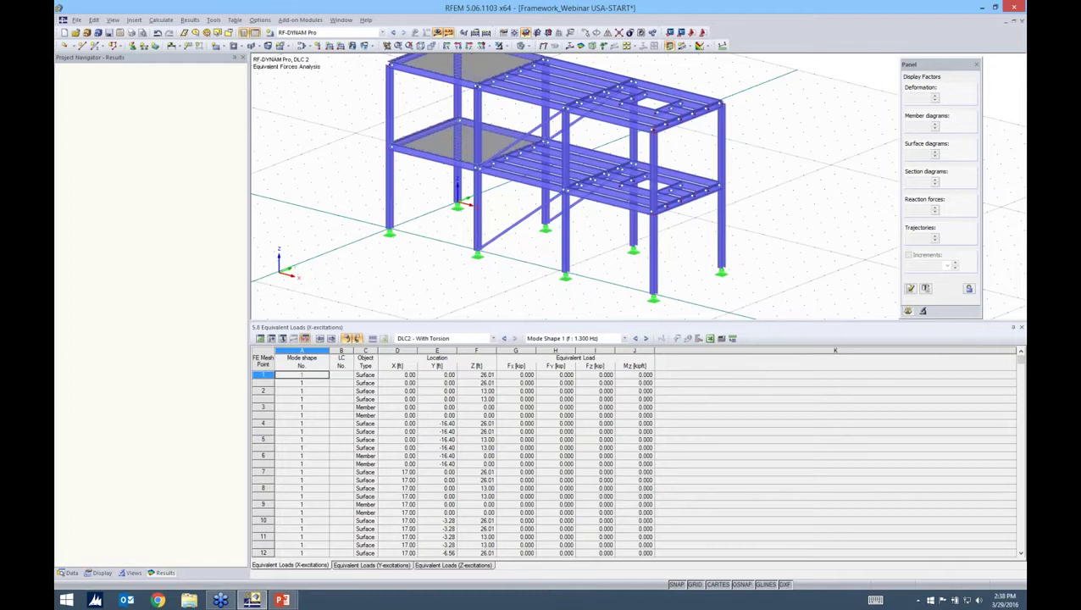
pyautogui.moveTo(479, 321); pyautogui.dragTo(480, 297)
pyautogui.click(480, 315)
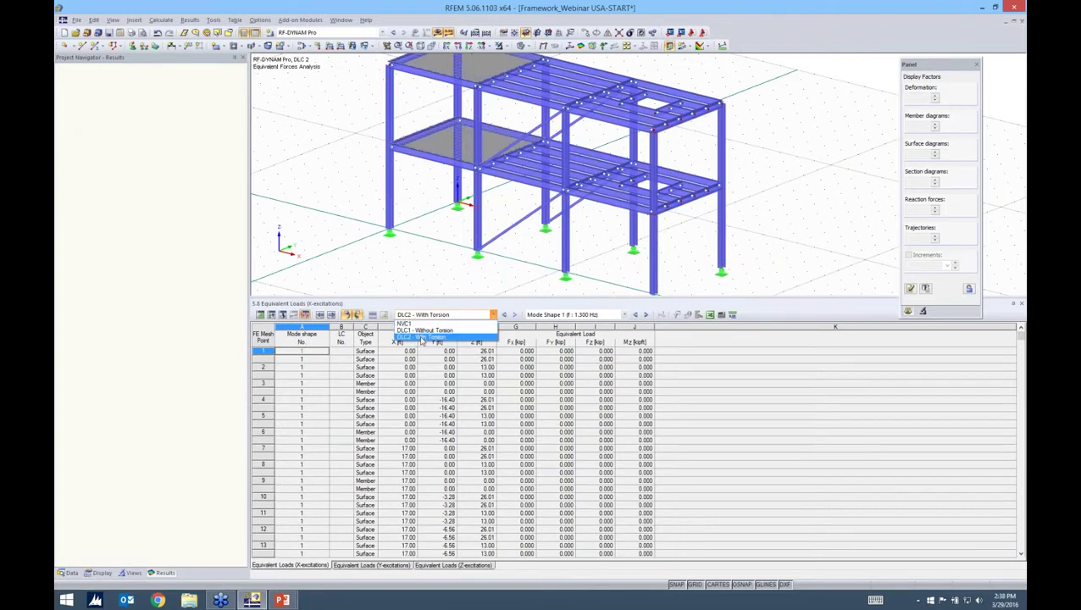
pyautogui.click(591, 315)
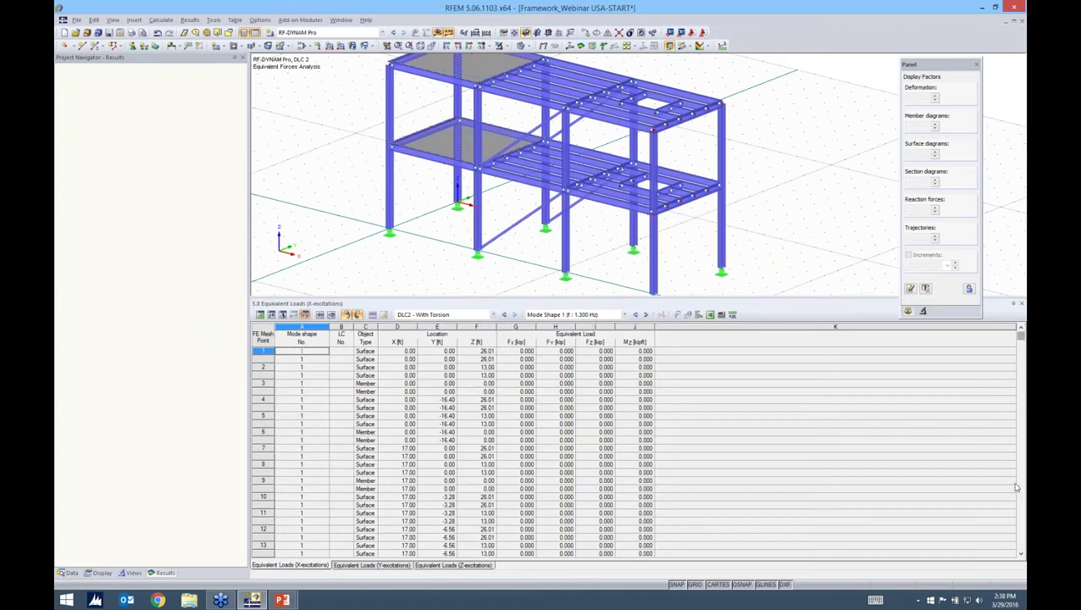
pyautogui.moveTo(1021, 336); pyautogui.dragTo(1021, 516)
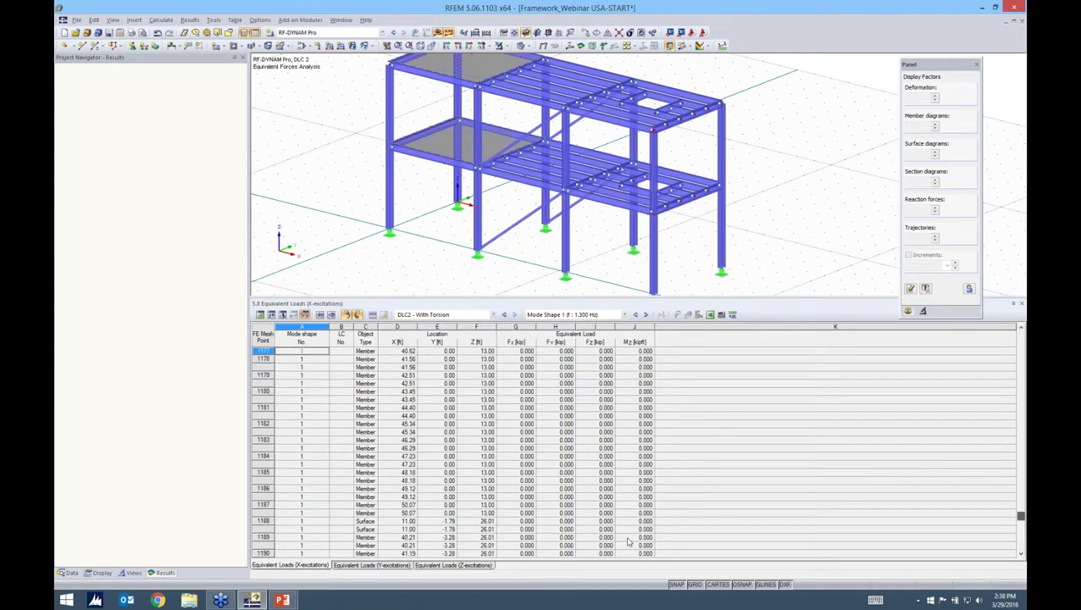
# Check the end of the X-excitation equivalent loads table for DLC2 - With Torsion and view its Y-excitation loads.
pyautogui.scroll(-15, 628, 542)
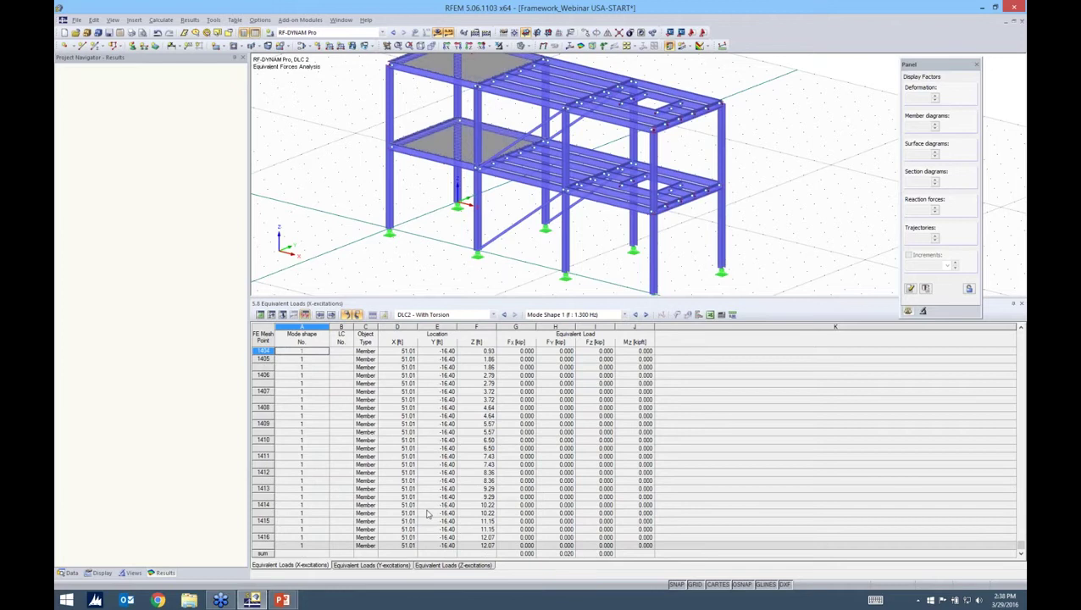
pyautogui.click(372, 565)
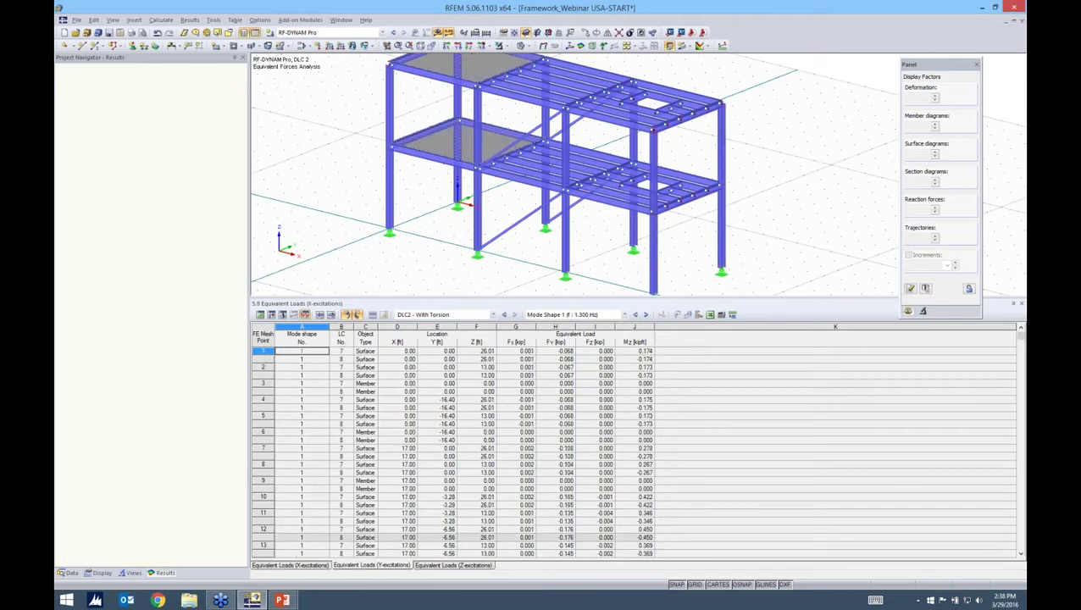
# Show the equivalent loads of DLC1 - Without Torsion and check the final rows of the X-excitation table for mode shape 1.
pyautogui.click(493, 315)
pyautogui.click(432, 325)
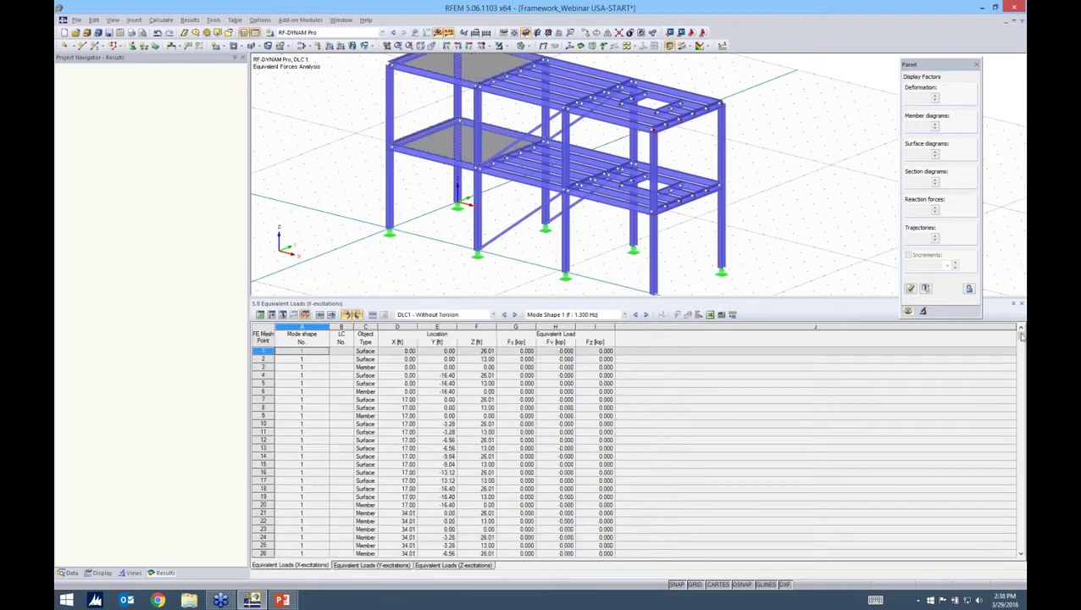
pyautogui.moveTo(1022, 337); pyautogui.dragTo(1009, 557)
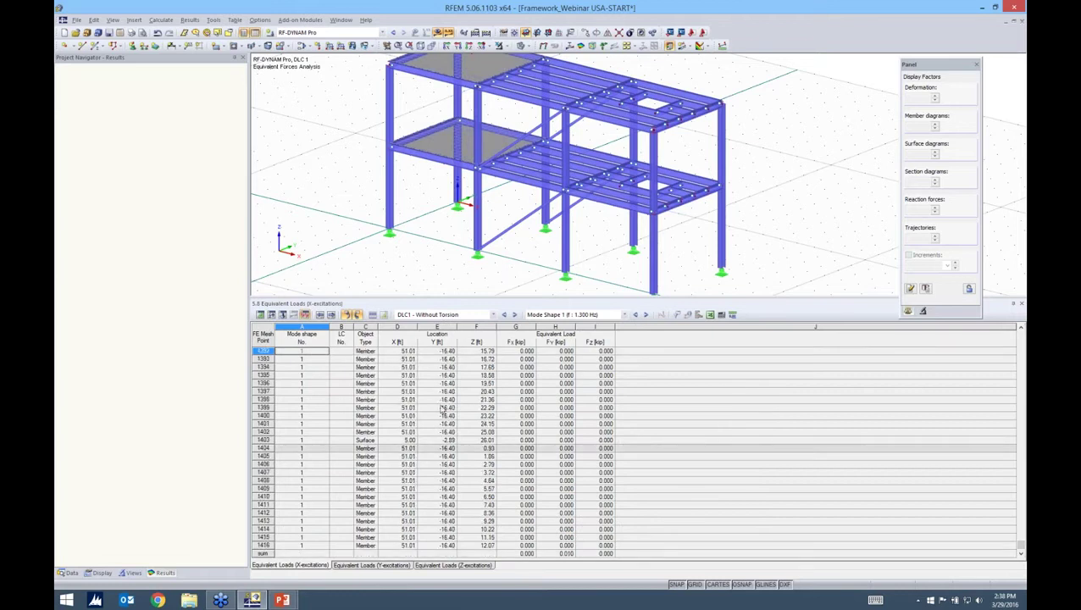
pyautogui.scroll(6, 585, 398)
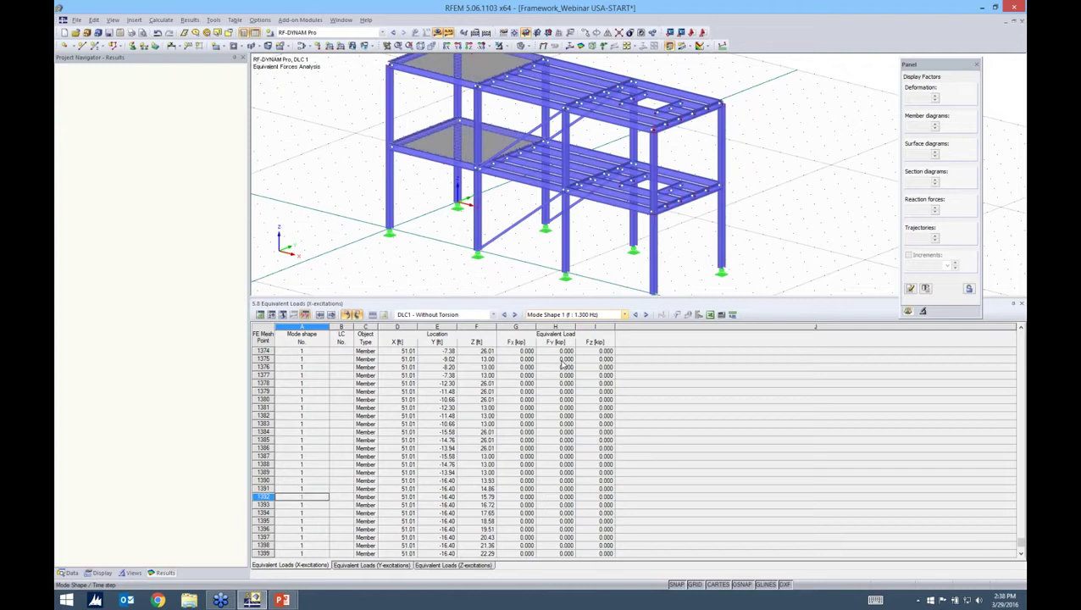
pyautogui.scroll(-2, 563, 367)
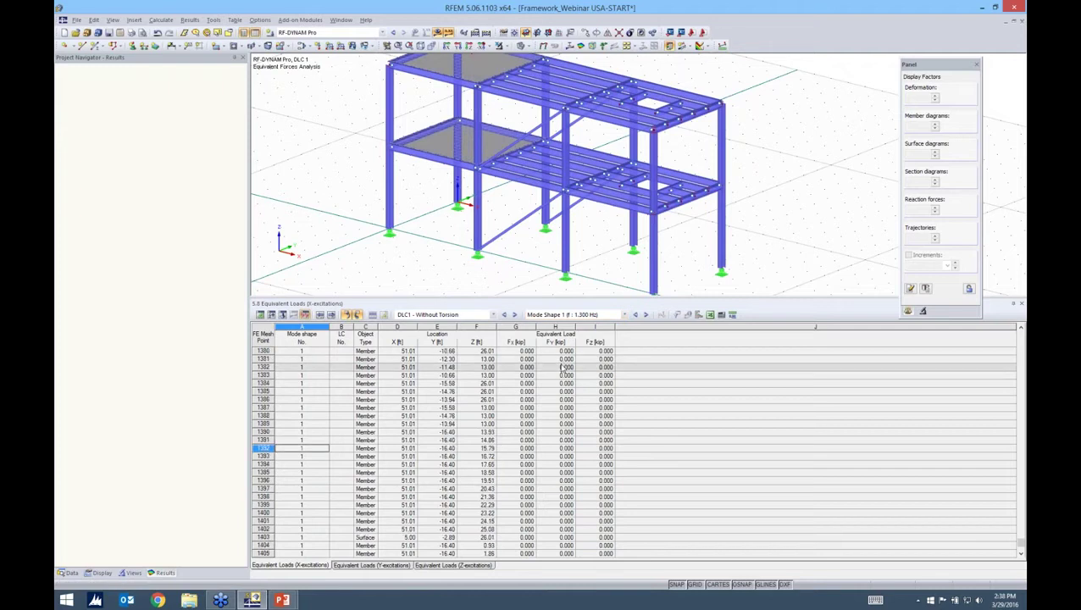
pyautogui.scroll(5, 426, 509)
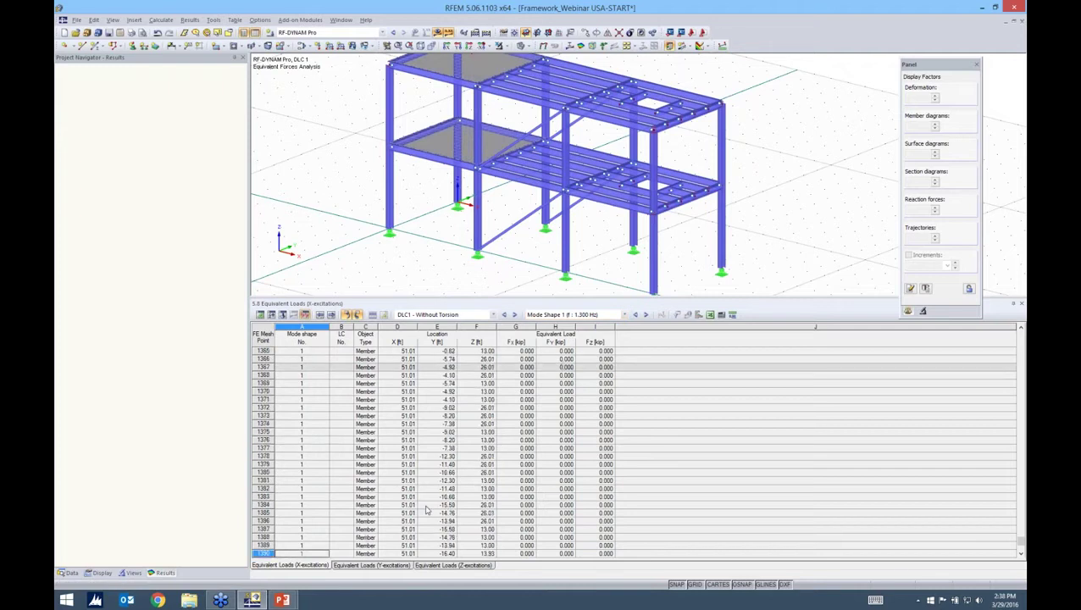
# Show the DLC1 Z-excitation equivalent loads for all mode shapes.
pyautogui.click(434, 566)
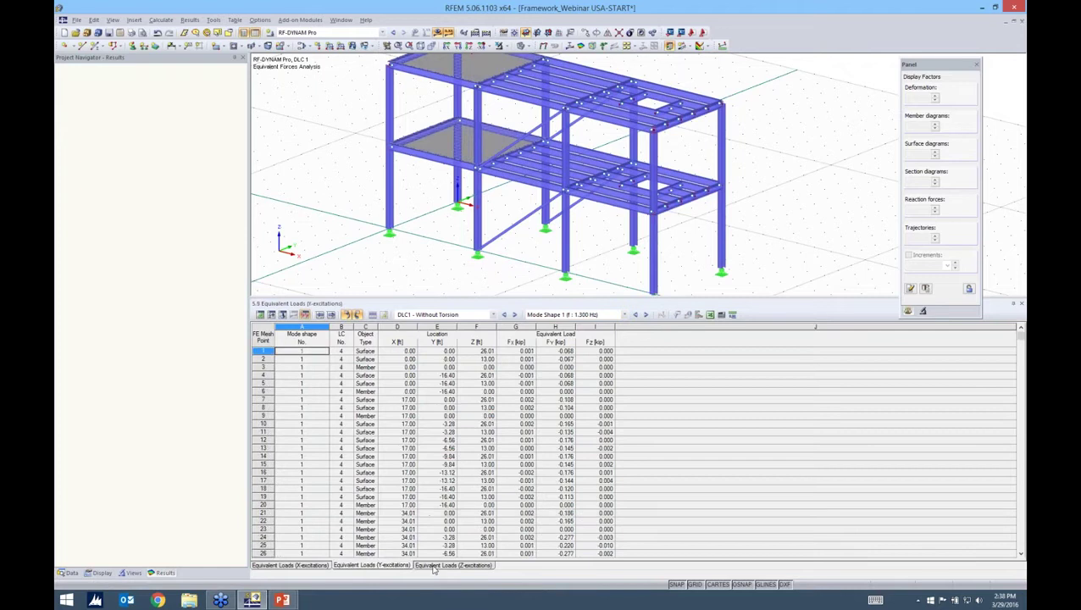
pyautogui.click(434, 566)
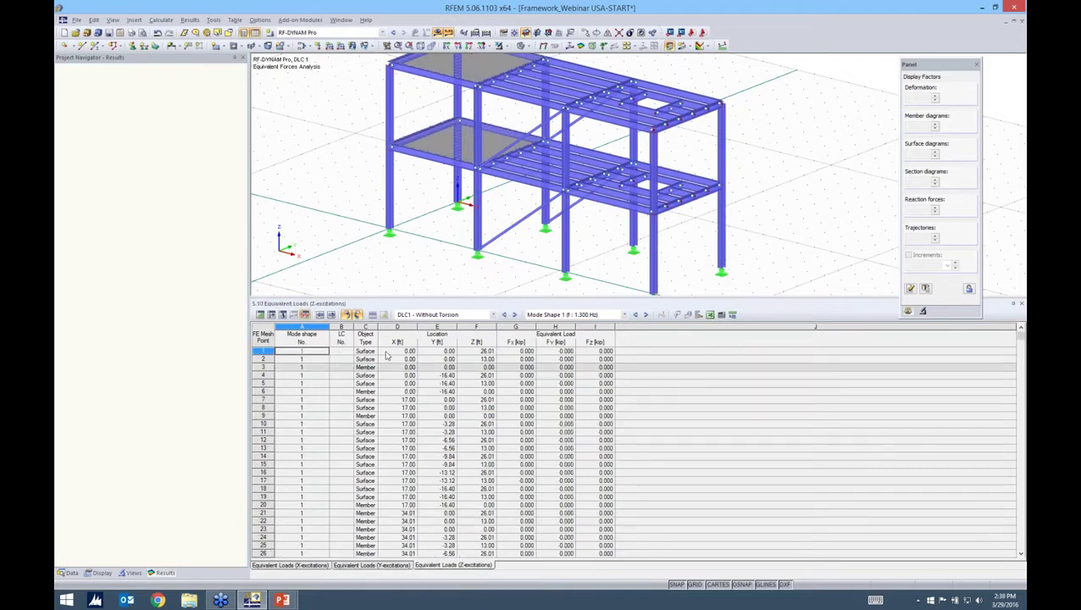
pyautogui.click(385, 354)
pyautogui.click(576, 314)
pyautogui.click(644, 420)
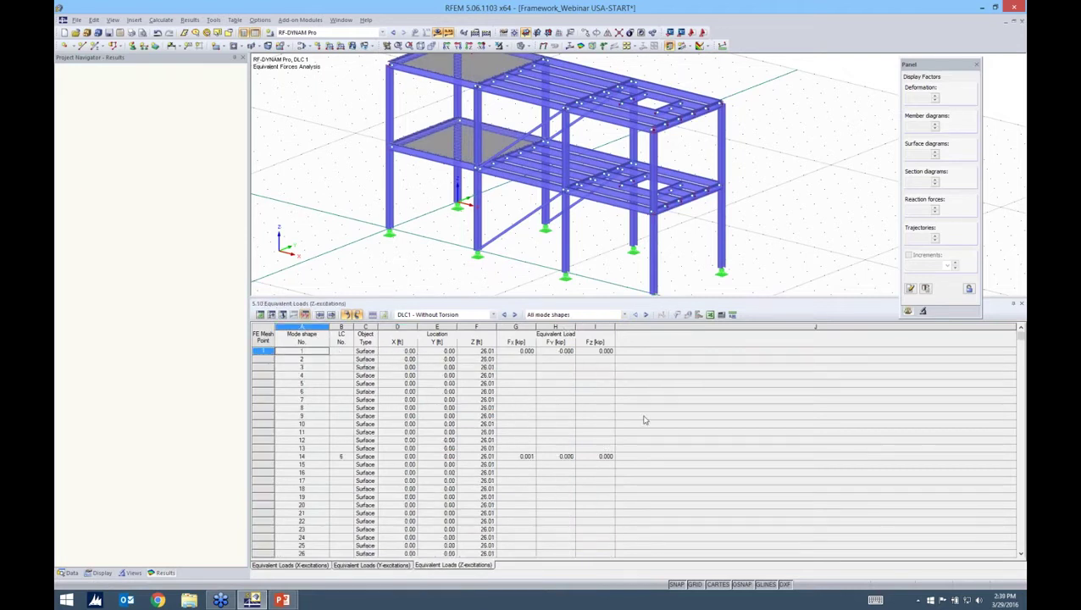
pyautogui.click(555, 314)
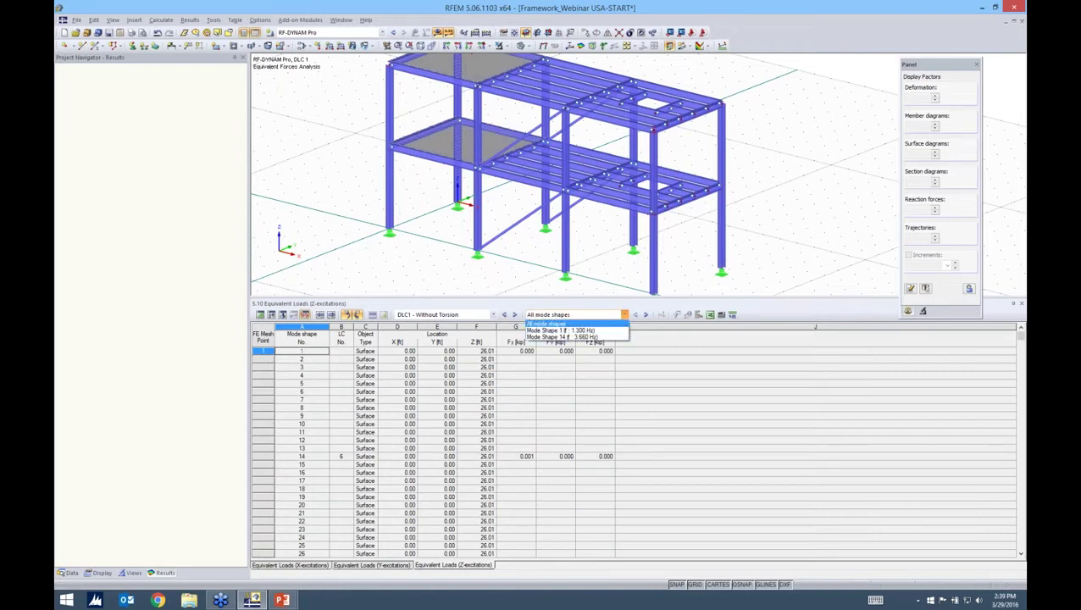
pyautogui.click(547, 323)
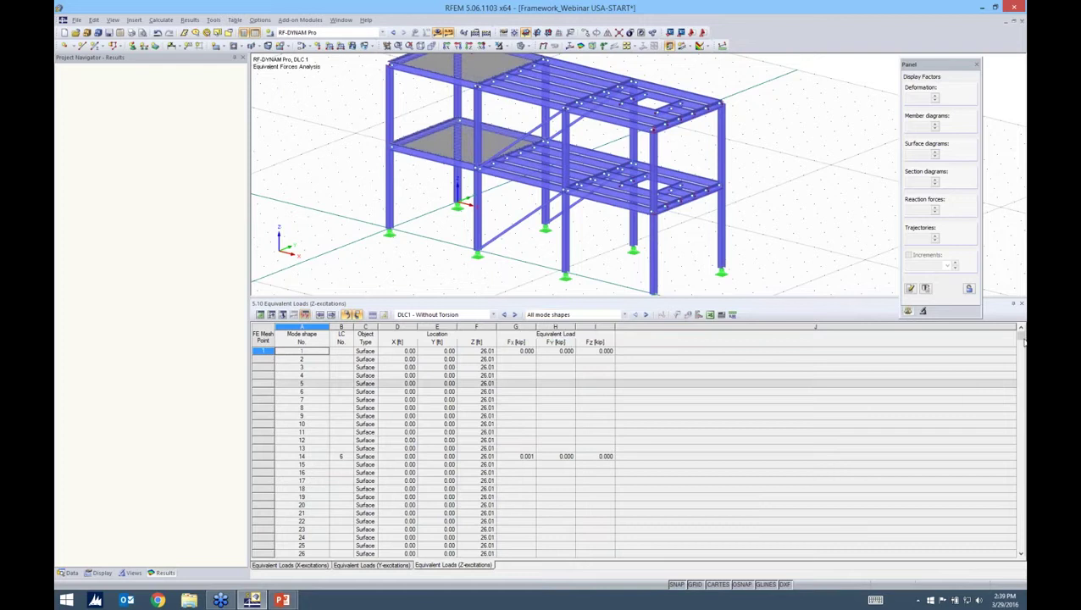
# Check the sum rows of the DLC1 equivalent loads for Z-, Y- and X-excitations with all mode shapes included.
pyautogui.scroll(-10, 653, 418)
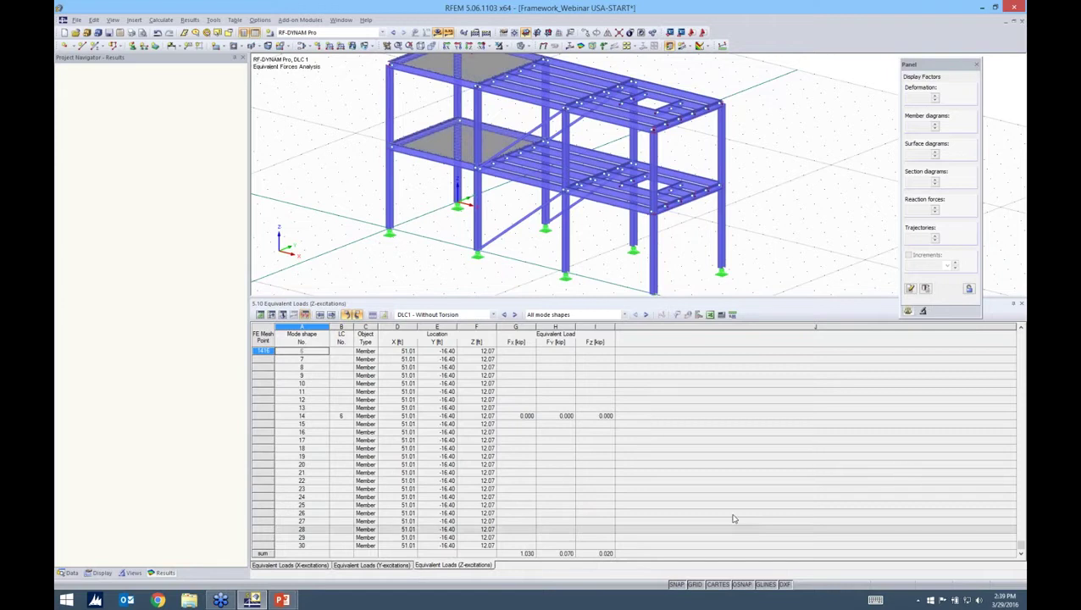
pyautogui.hotkey('ctrl', 'pageup')
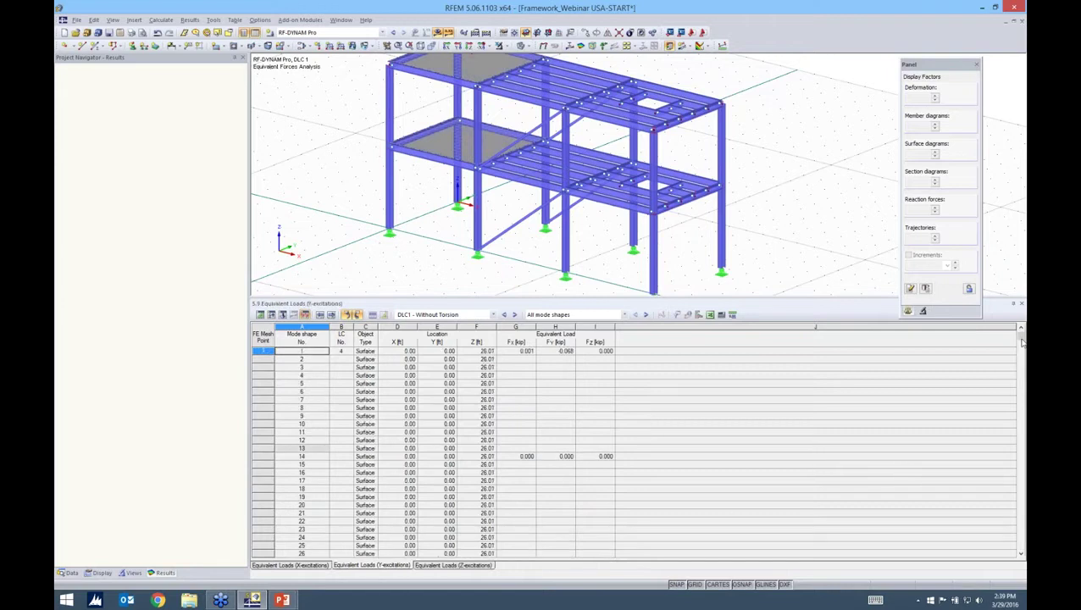
pyautogui.moveTo(1023, 342); pyautogui.dragTo(1021, 440)
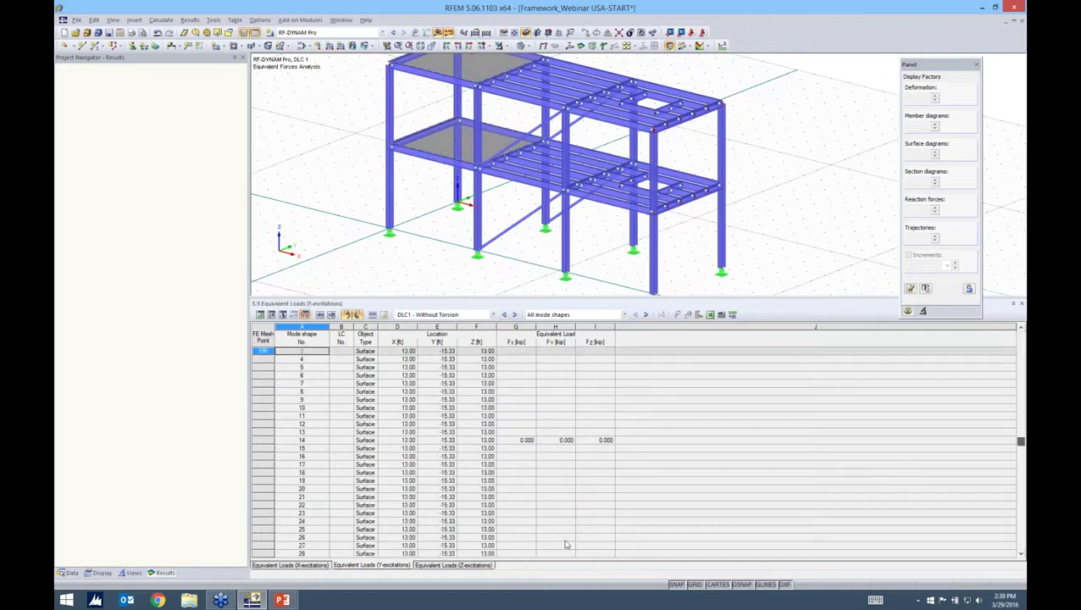
pyautogui.hotkey('ctrl', 'End')
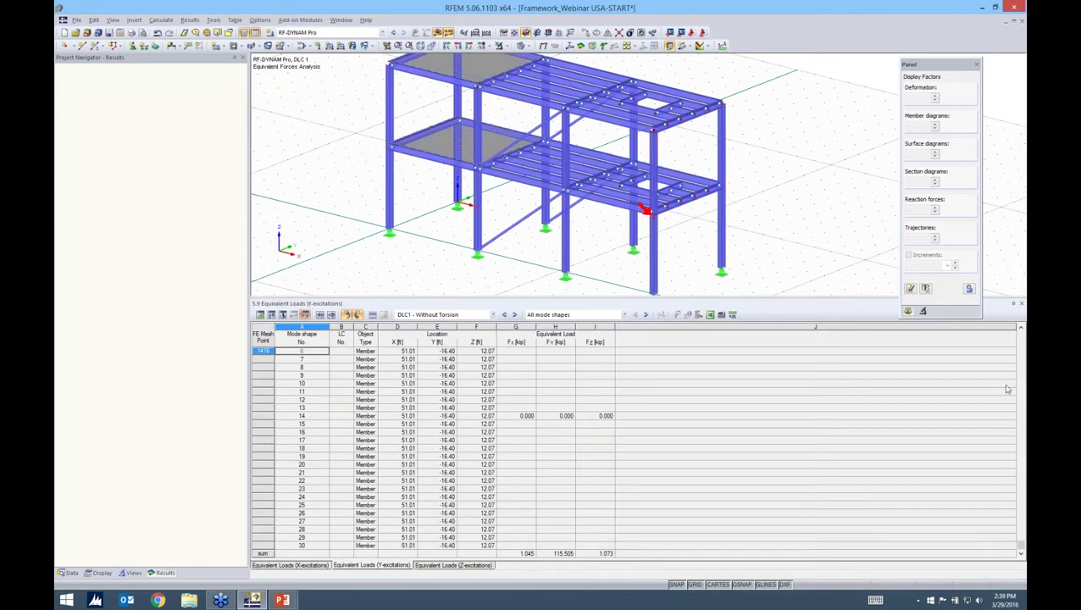
pyautogui.hotkey('ctrl', 'pageup')
pyautogui.hotkey('ctrl', 'End')
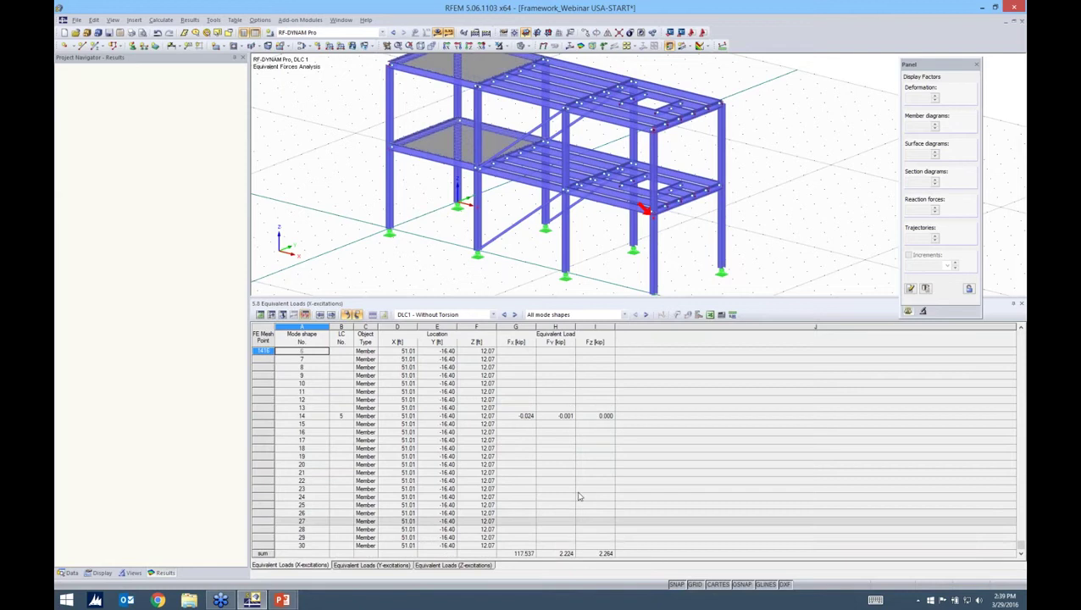
pyautogui.click(599, 315)
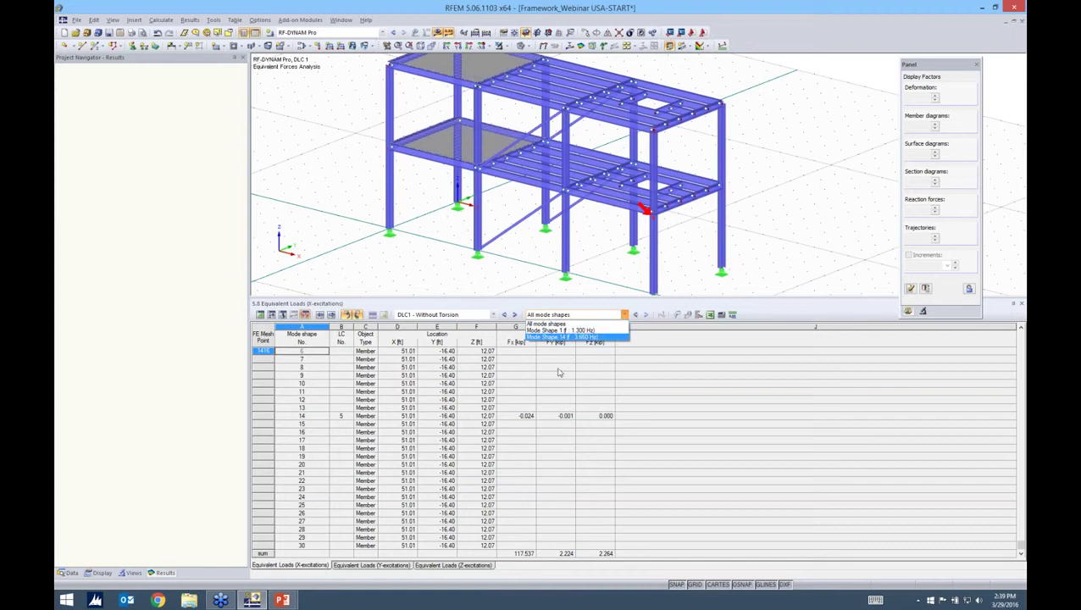
pyautogui.click(487, 289)
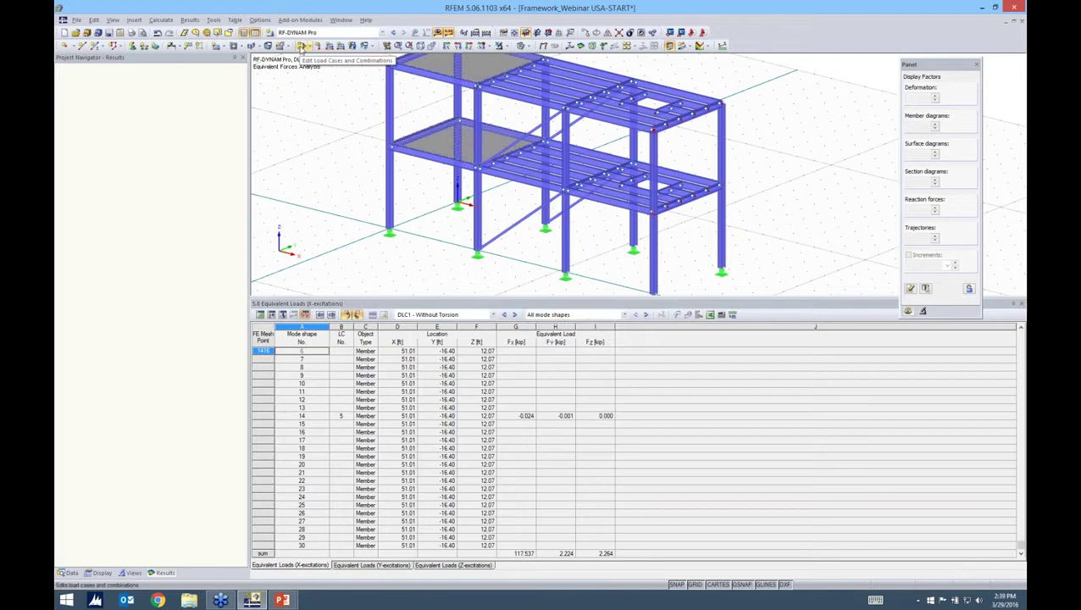
# Review the full descriptions of the DLC1 and DLC2 load cases in the load case editor and close it without changes.
pyautogui.click(301, 47)
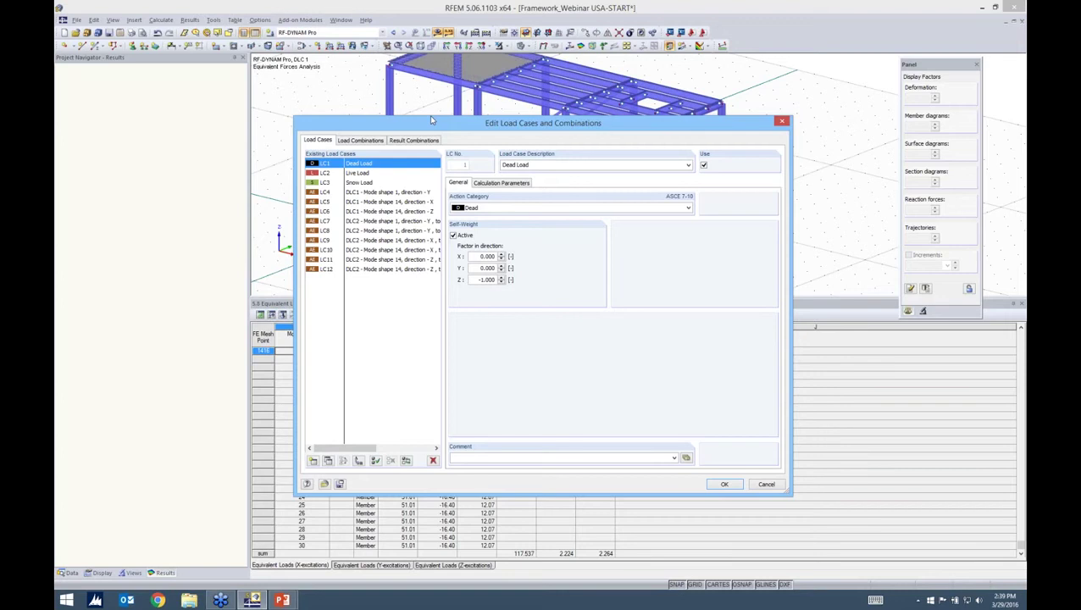
pyautogui.moveTo(431, 120); pyautogui.dragTo(432, 107)
pyautogui.moveTo(332, 435); pyautogui.dragTo(370, 437)
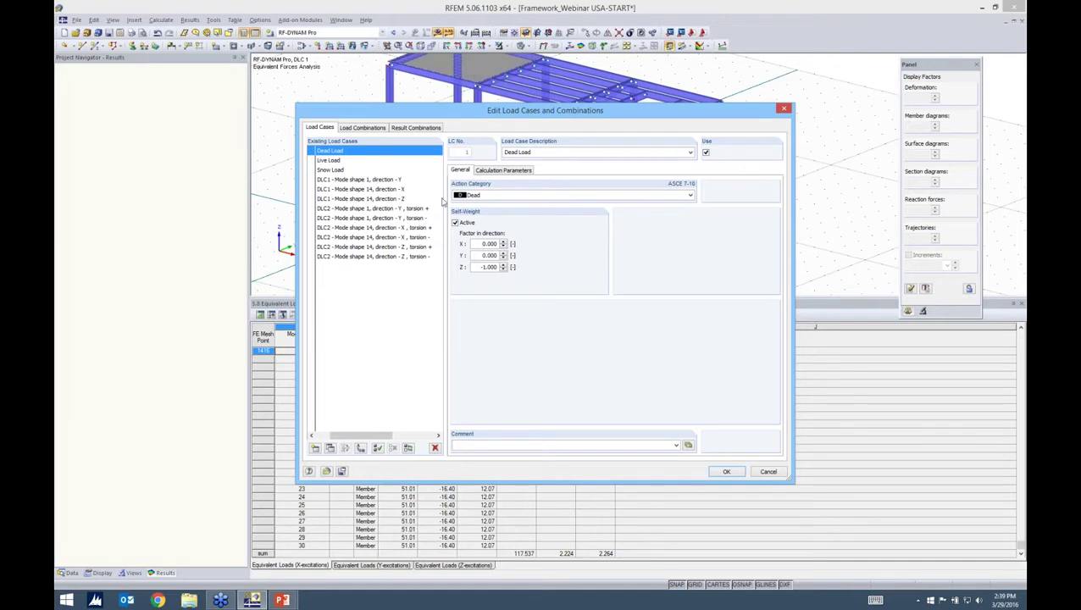
pyautogui.press('Escape')
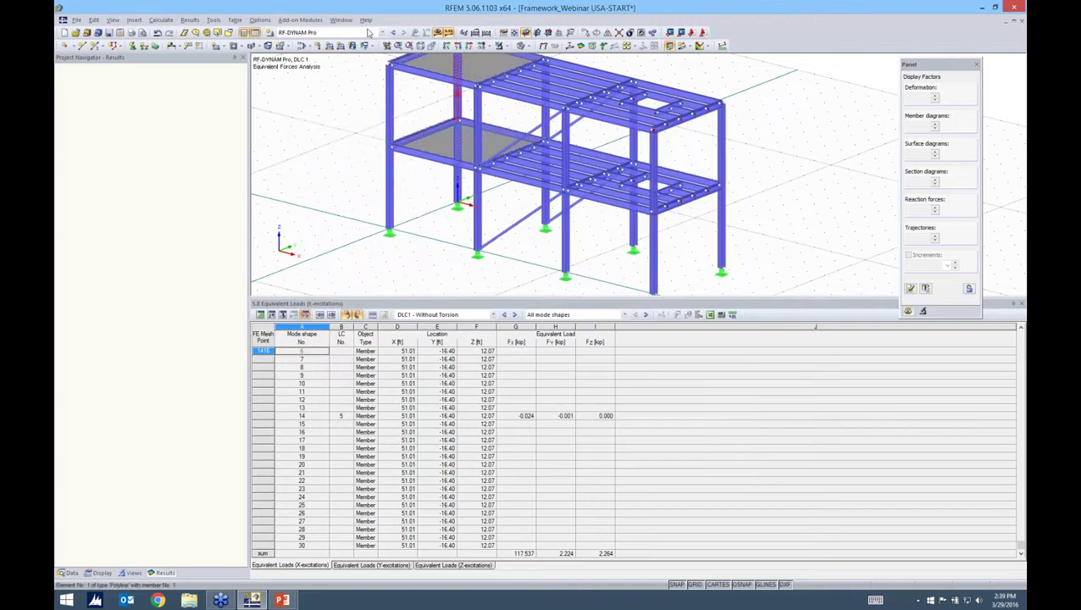
# Display the LC7 loads (DLC2 - Mode shape 1, direction - Y, torsion +) and inspect the nodal loads on a column close up.
pyautogui.click(368, 31)
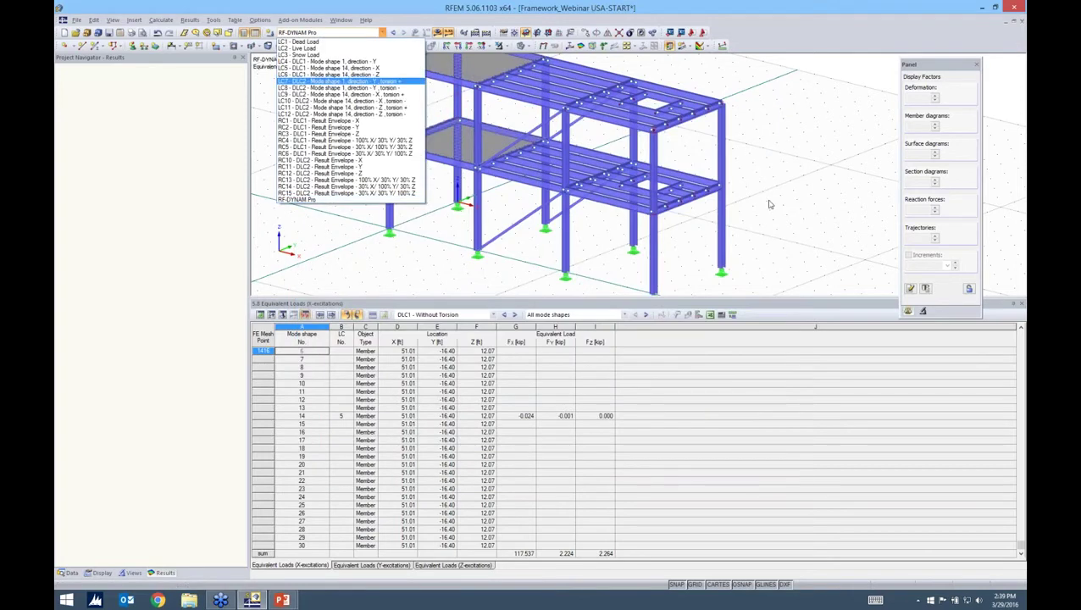
pyautogui.press('Return')
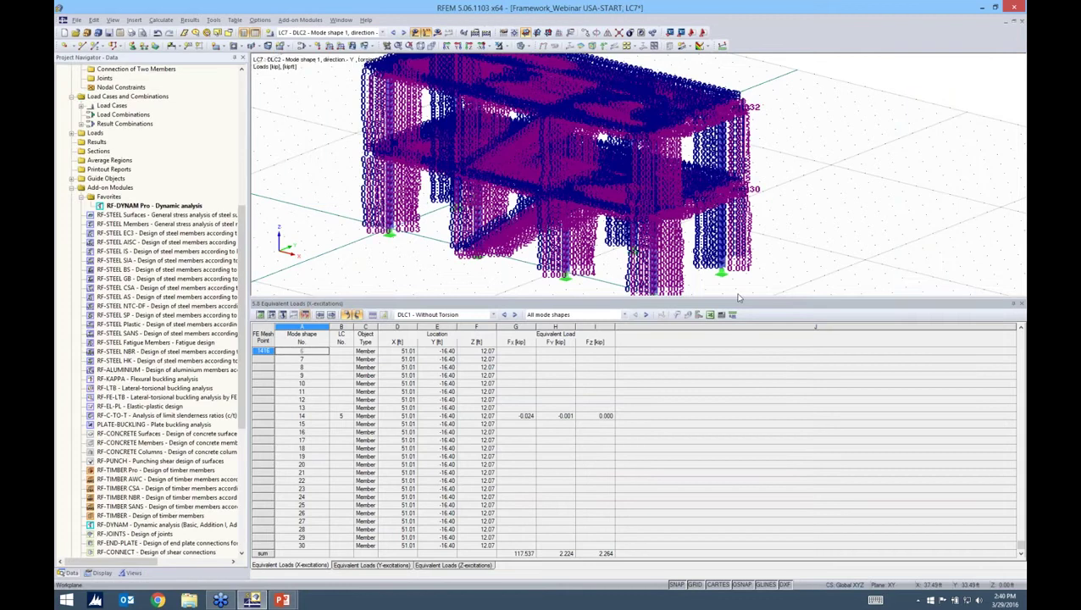
pyautogui.scroll(-1, 739, 297)
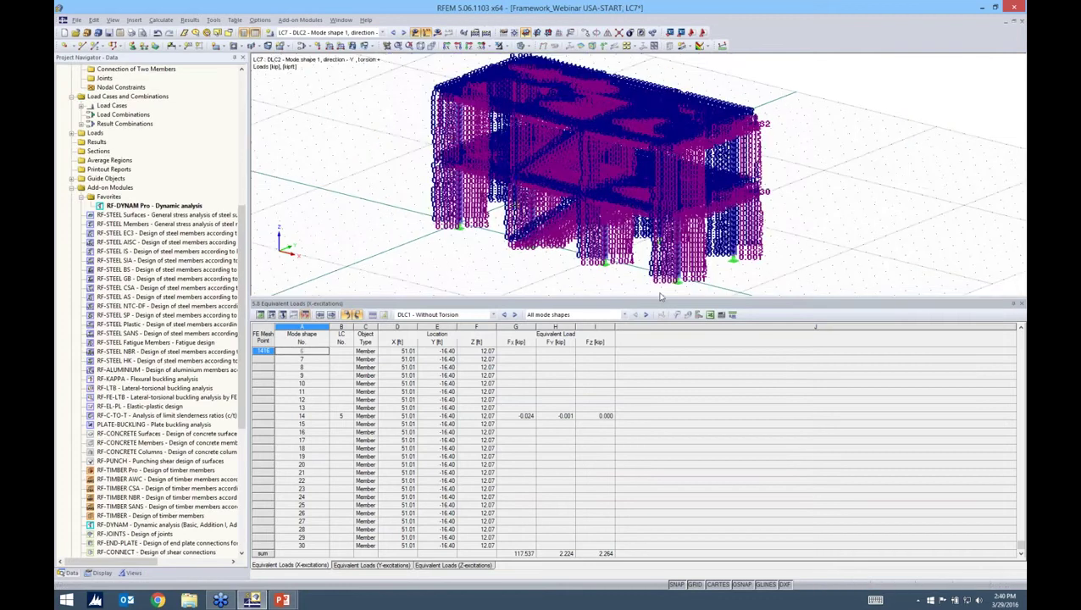
pyautogui.moveTo(662, 296); pyautogui.dragTo(661, 434)
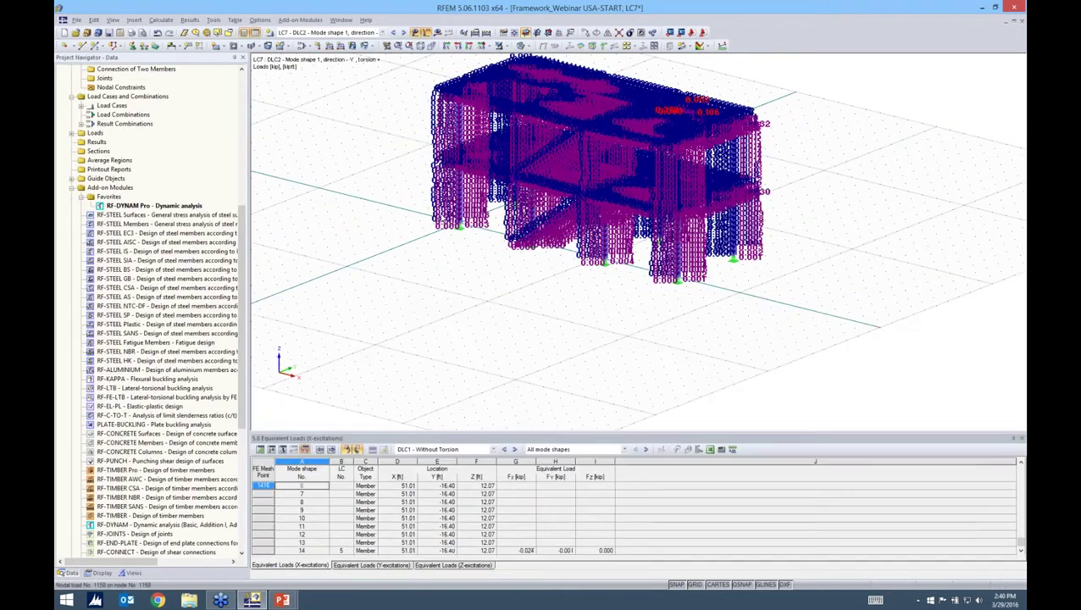
pyautogui.scroll(10, 461, 212)
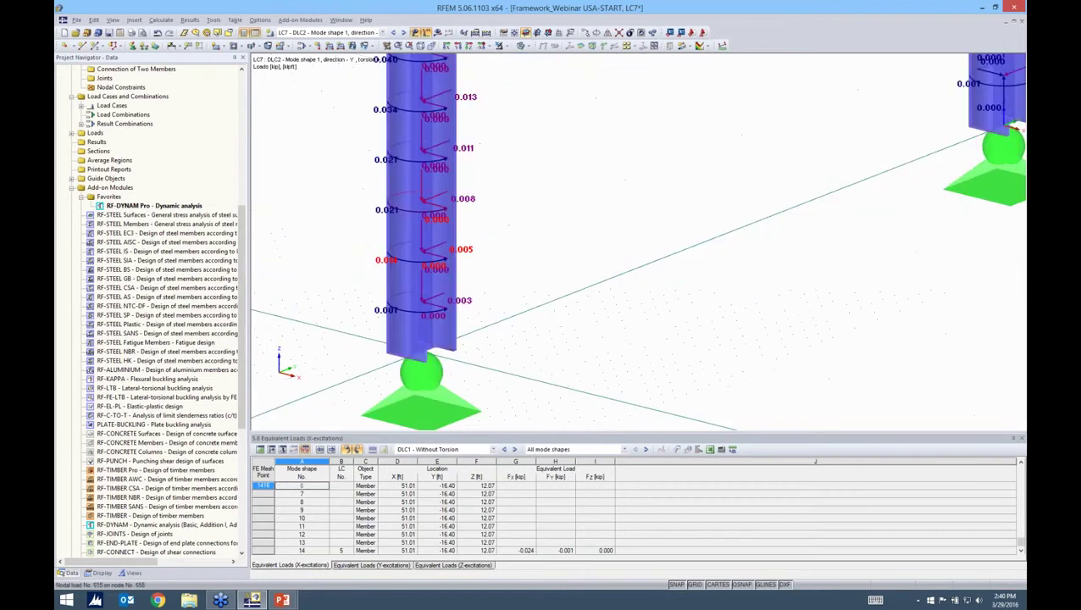
pyautogui.scroll(5, 397, 273)
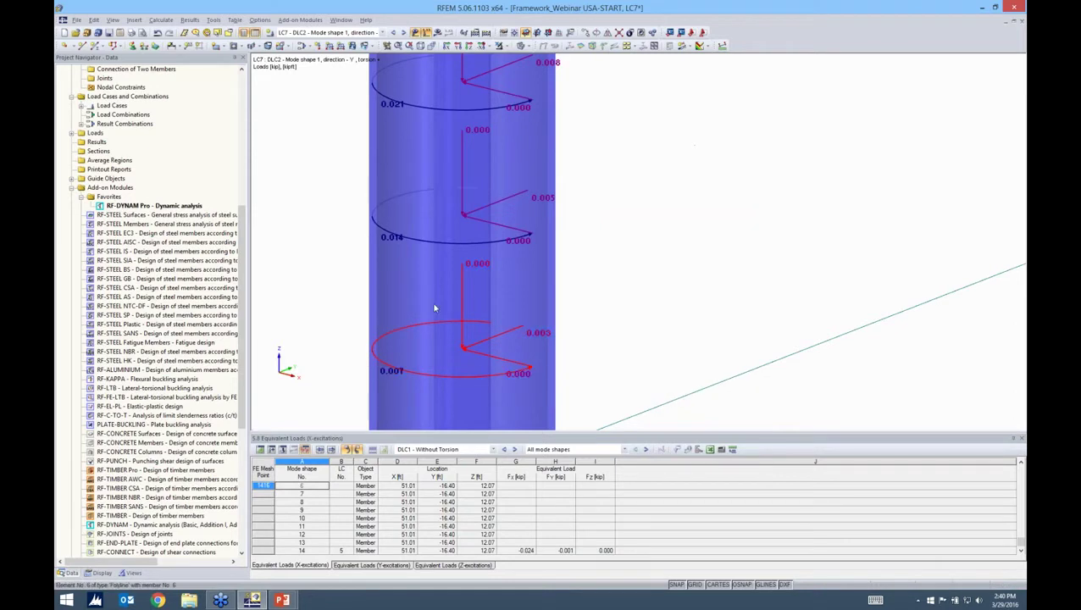
# Display the LC8 loads (DLC2 - Mode shape 1, direction - Y, torsion -) and inspect the nodal forces and moments.
pyautogui.click(375, 33)
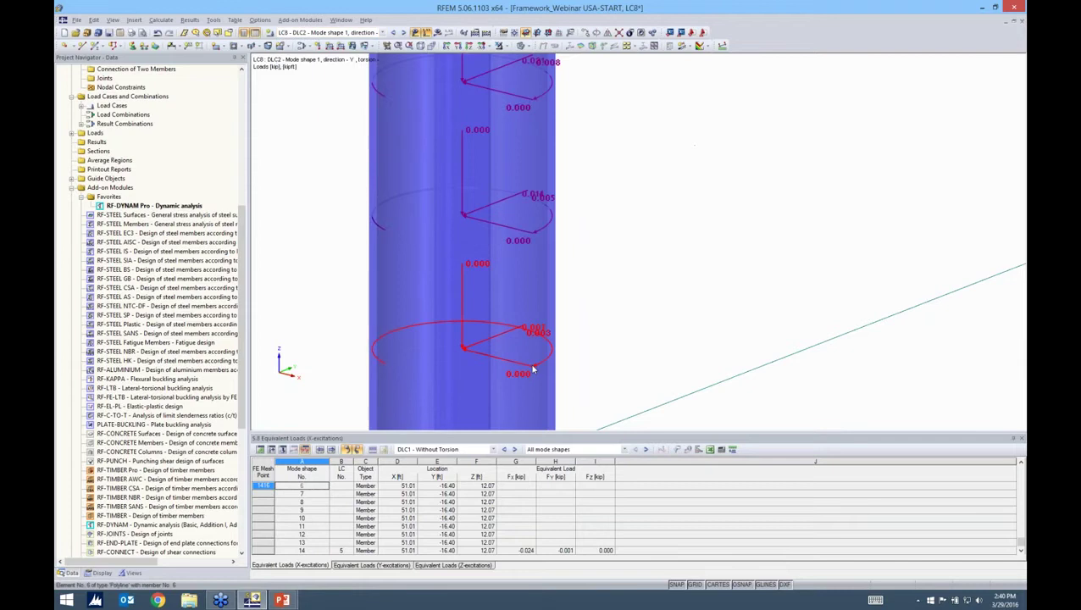
pyautogui.moveTo(533, 369)
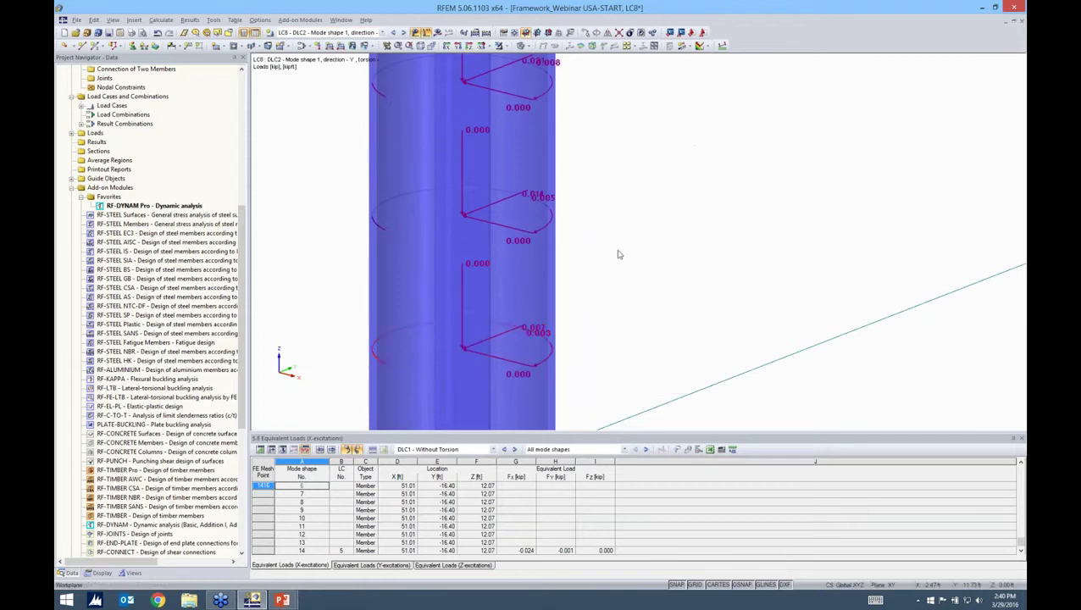
pyautogui.scroll(-5, 619, 254)
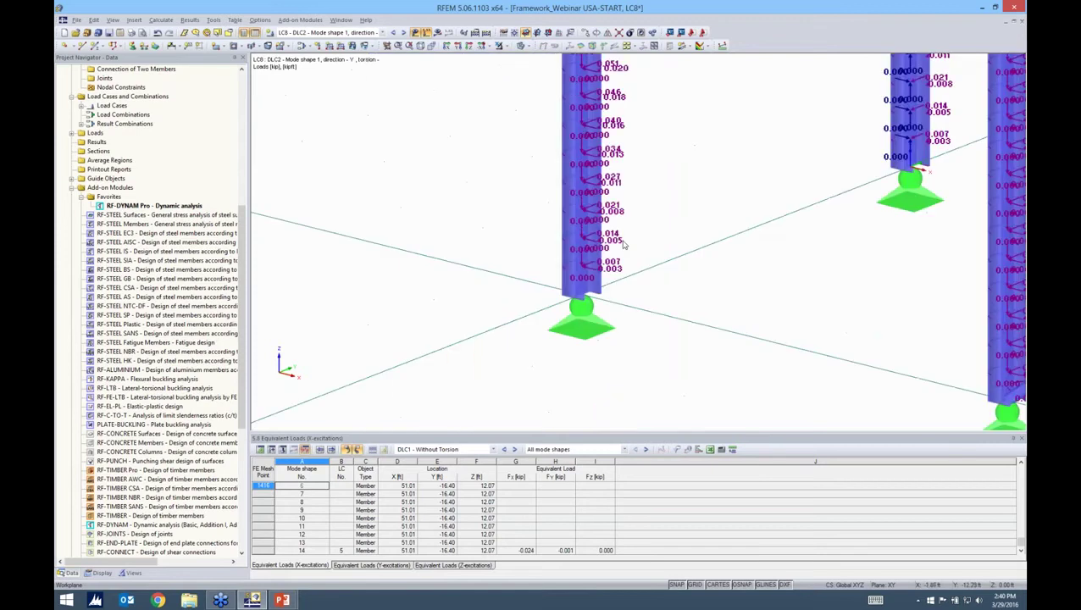
pyautogui.scroll(-5, 625, 244)
pyautogui.scroll(5, 400, 211)
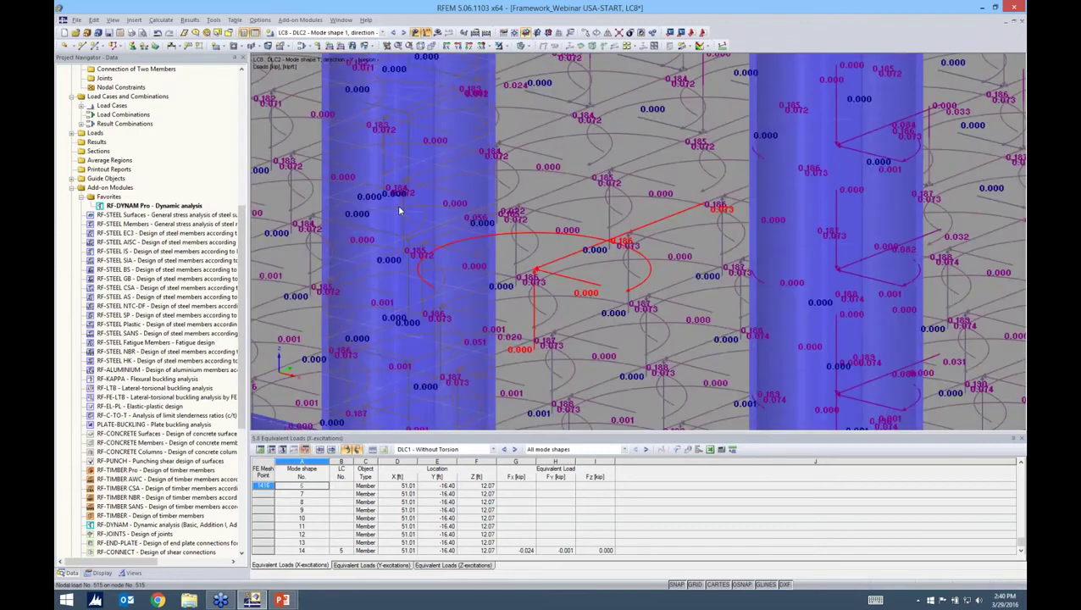
pyautogui.scroll(-5, 400, 211)
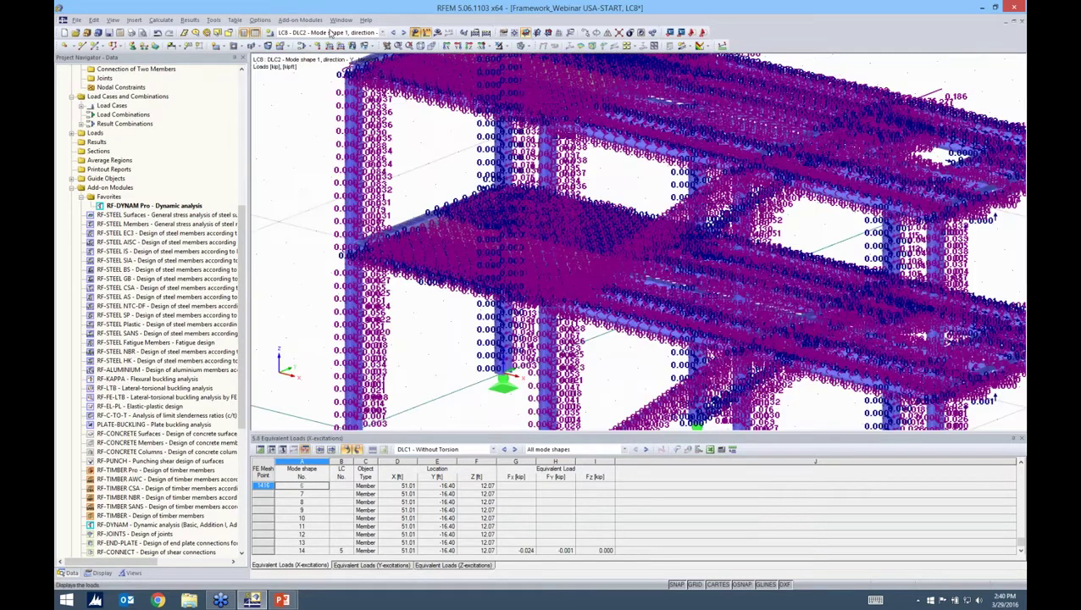
# Open the result combinations in the load case editor and check the full load case descriptions contained in RC10, DLC2 - Result Envelope - X.
pyautogui.click(333, 32)
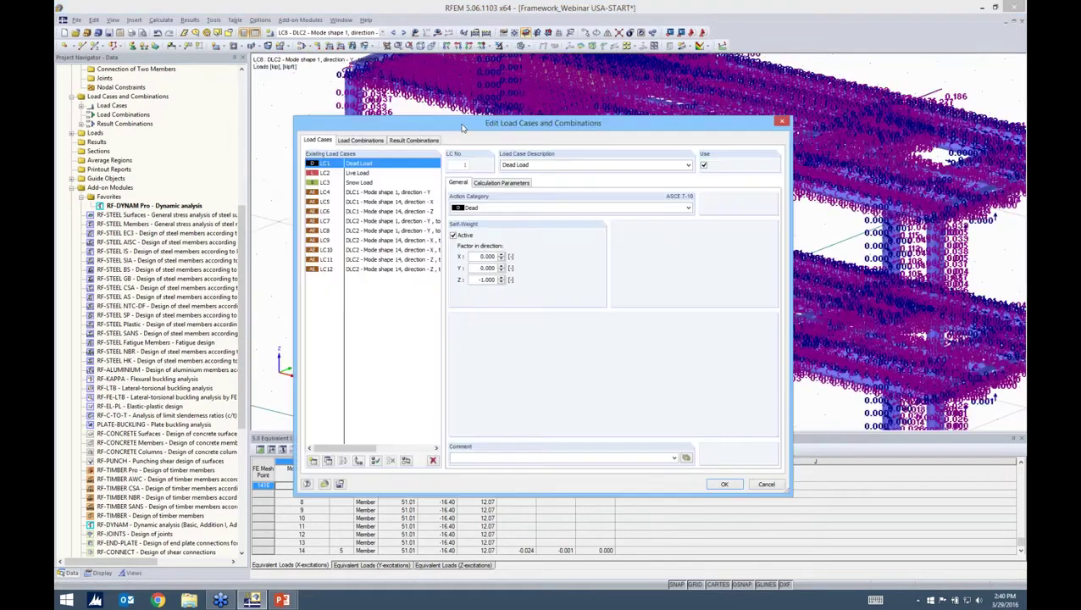
pyautogui.moveTo(463, 128); pyautogui.dragTo(746, 125)
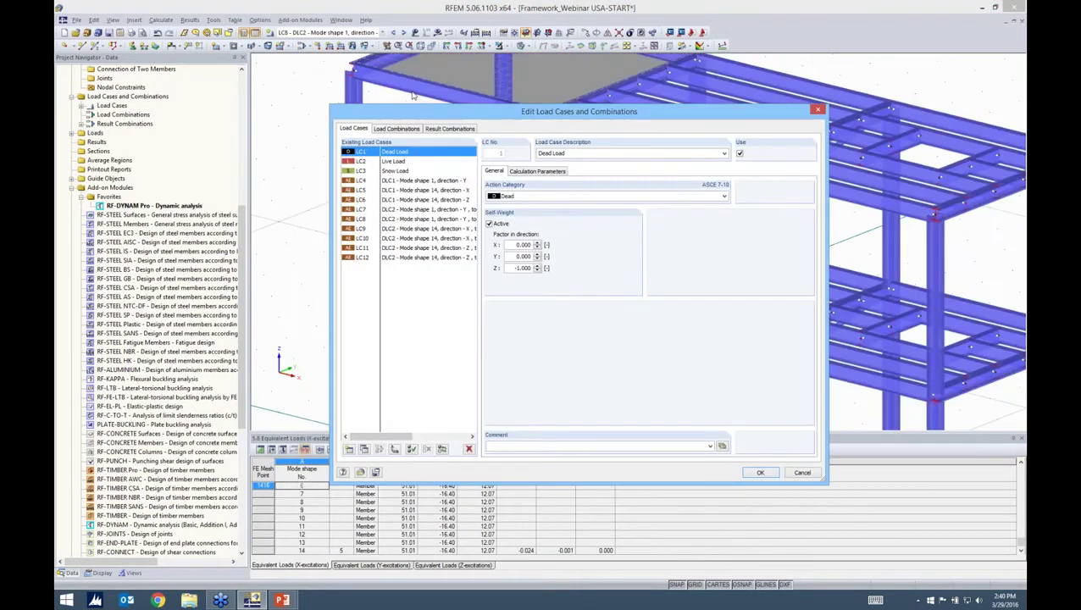
pyautogui.moveTo(413, 95); pyautogui.dragTo(416, 91)
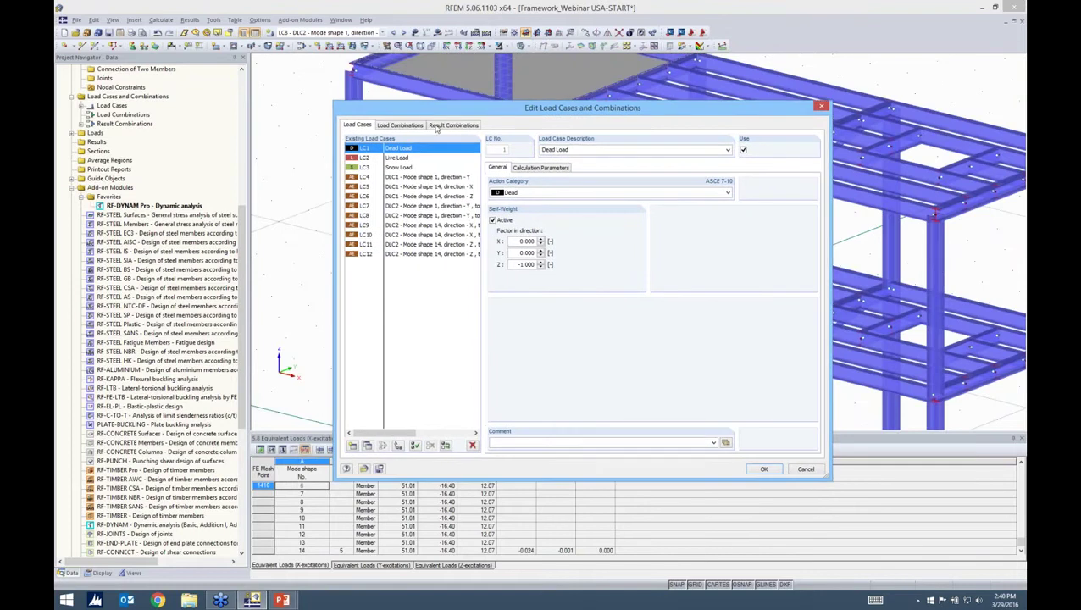
pyautogui.click(437, 126)
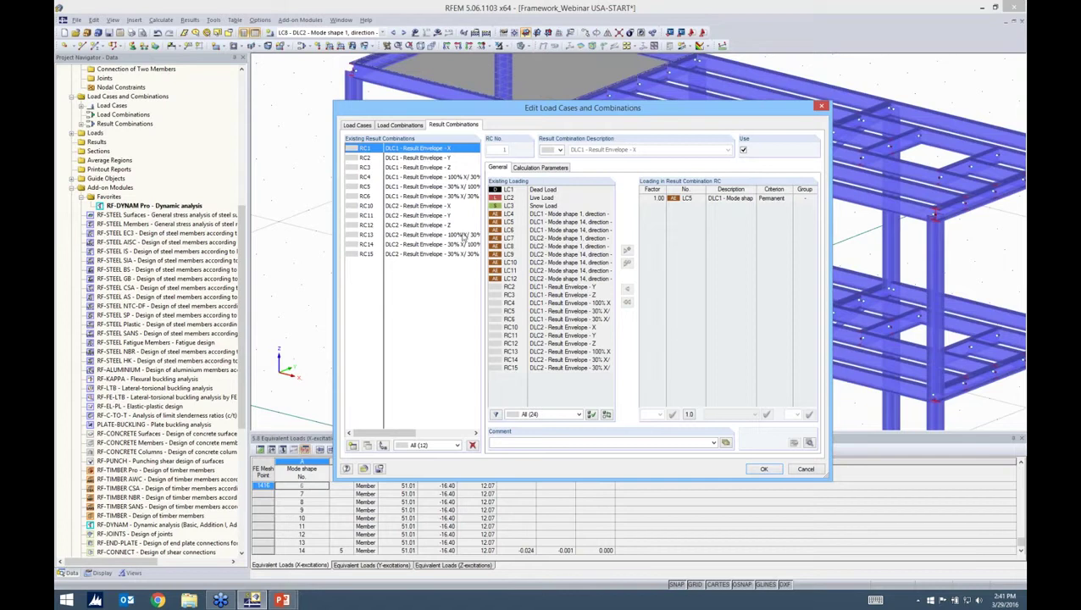
pyautogui.click(438, 207)
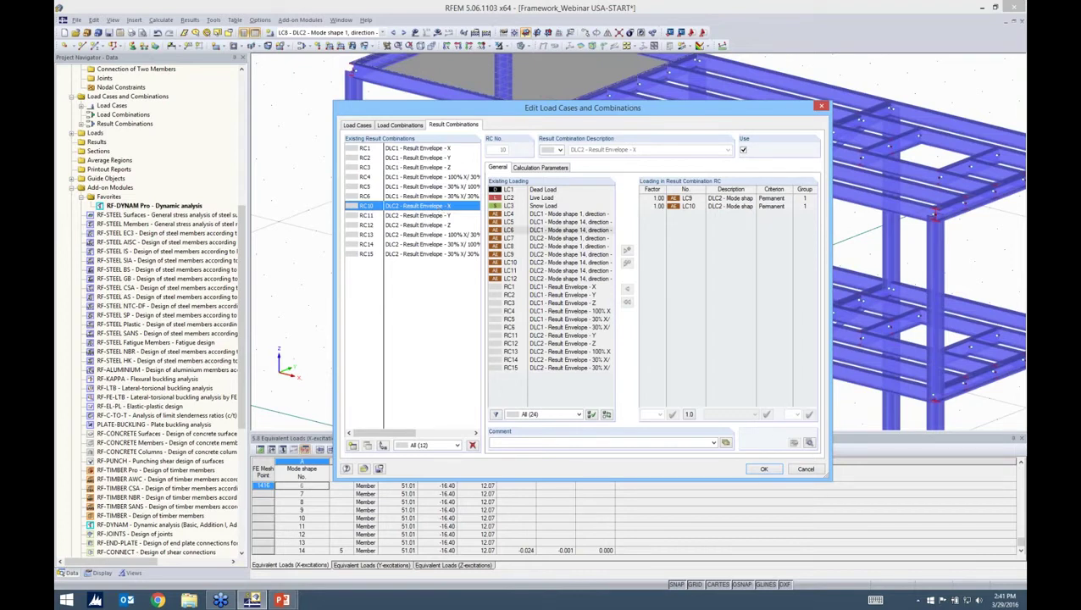
pyautogui.moveTo(804, 202); pyautogui.dragTo(826, 202)
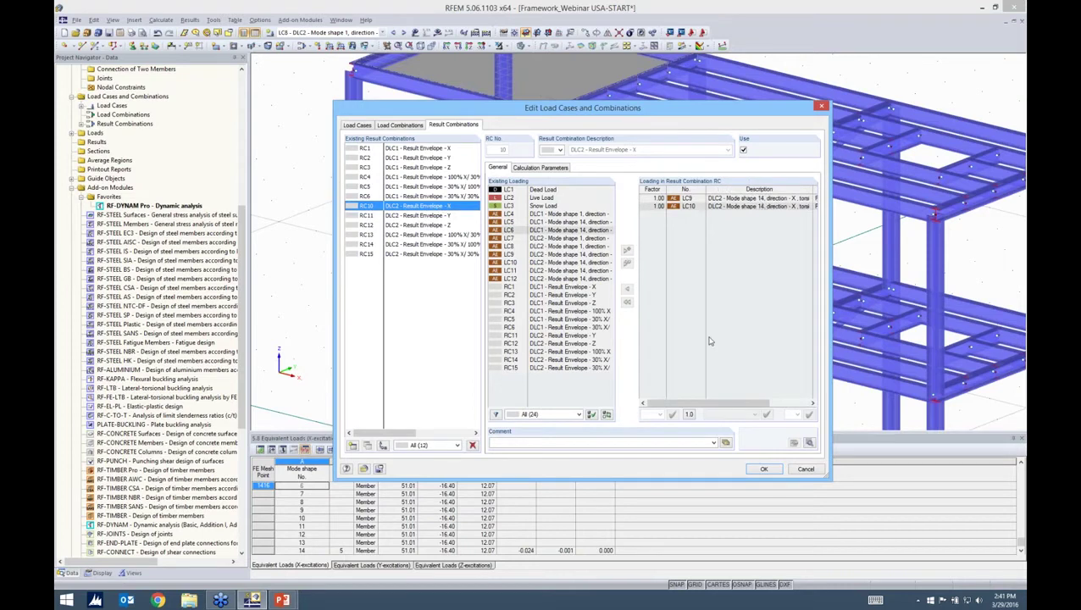
pyautogui.moveTo(746, 405); pyautogui.dragTo(775, 405)
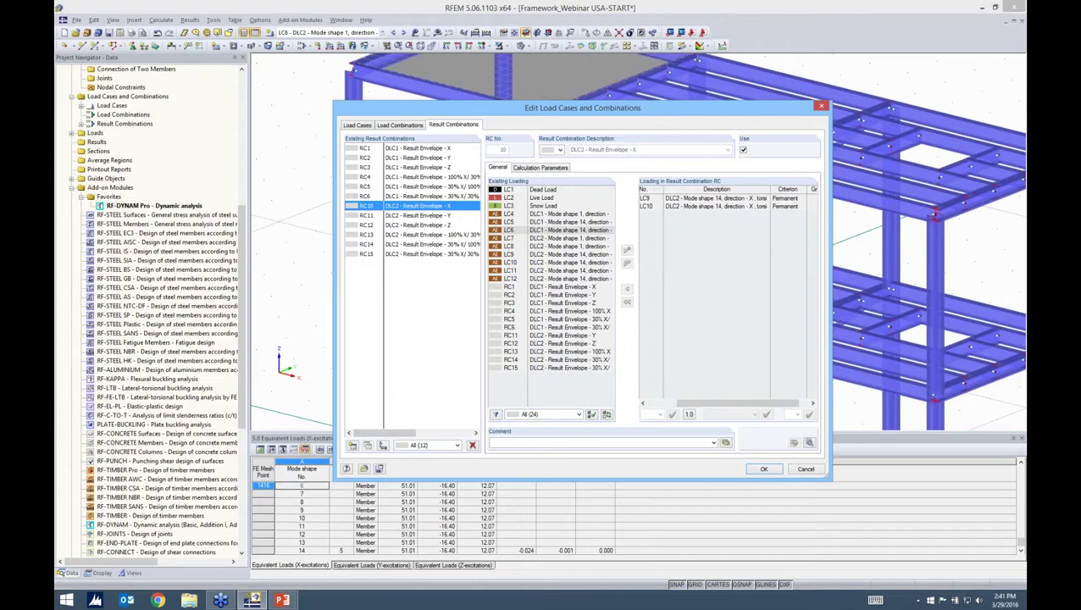
# Enlarge the load case editor and check the SRSS calculation parameters and loading groups of RC10.
pyautogui.moveTo(831, 480); pyautogui.dragTo(901, 516)
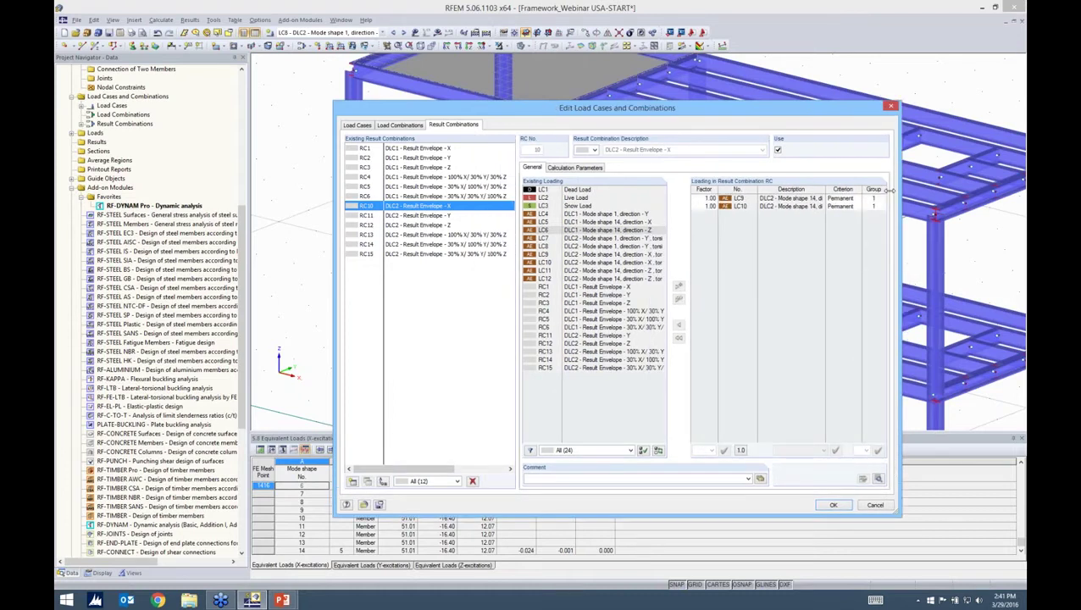
pyautogui.moveTo(822, 190)
pyautogui.mouseDown()
pyautogui.moveTo(890, 190)
pyautogui.moveTo(809, 190)
pyautogui.mouseUp()
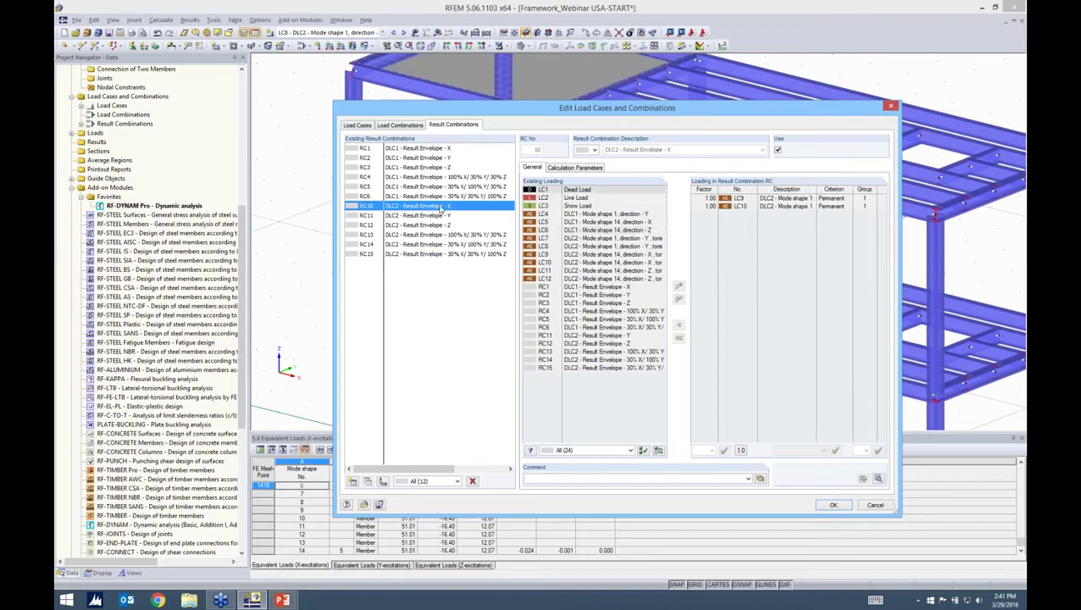
pyautogui.click(574, 167)
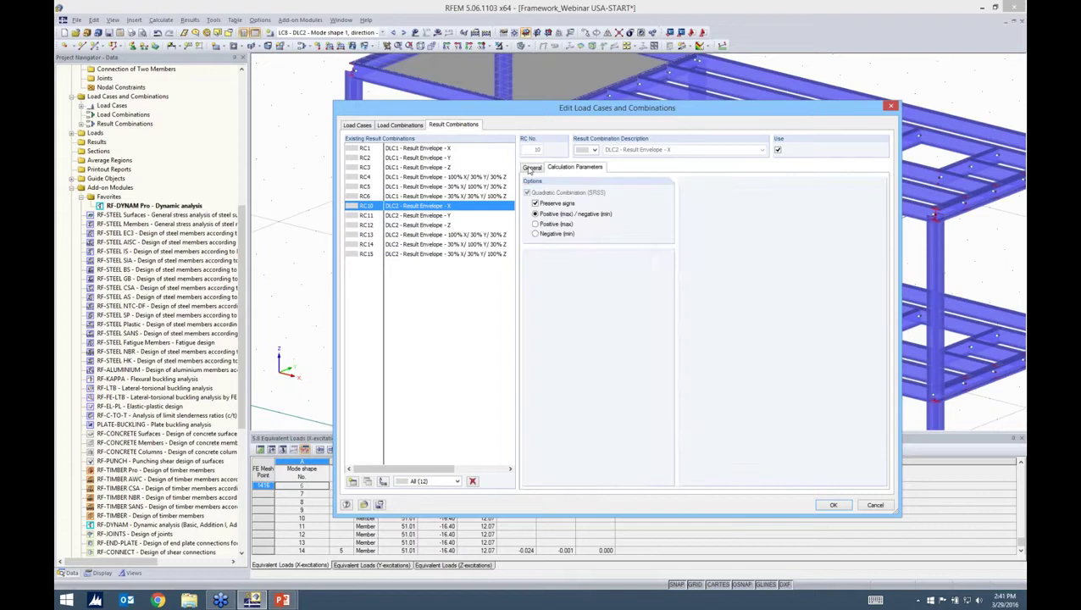
pyautogui.click(531, 168)
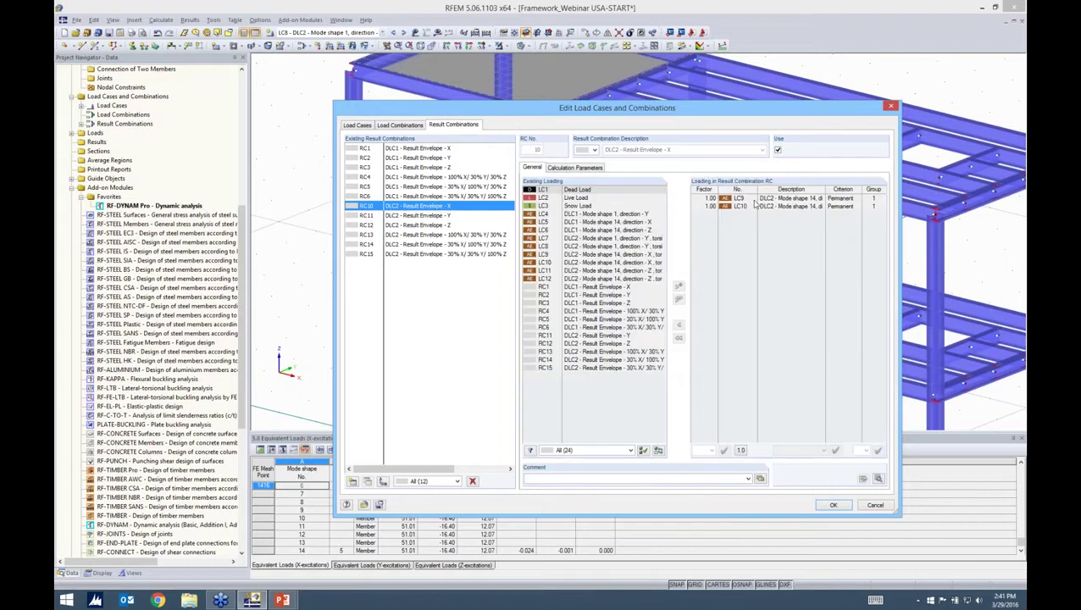
# Review the loading and factors of the DLC2 result combinations RC11 to RC15 and close the editor.
pyautogui.click(430, 217)
pyautogui.click(419, 227)
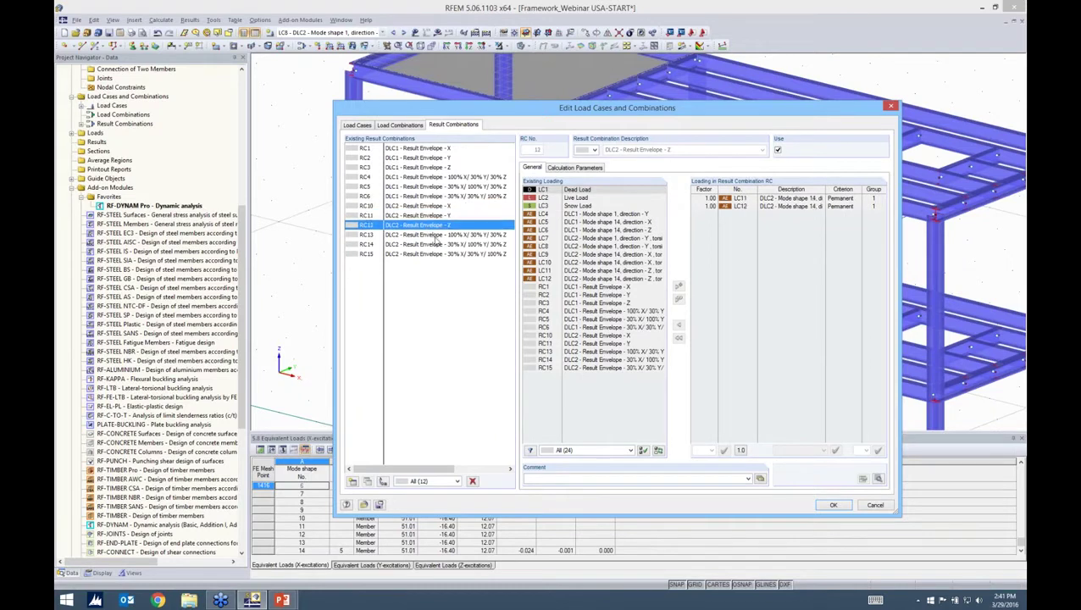
pyautogui.click(435, 237)
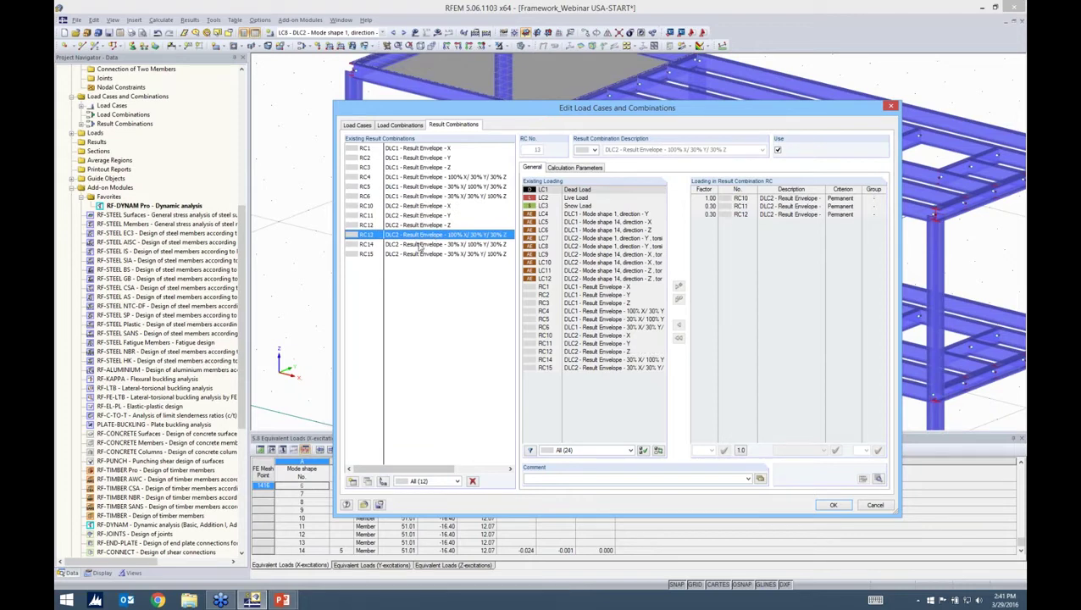
pyautogui.click(419, 246)
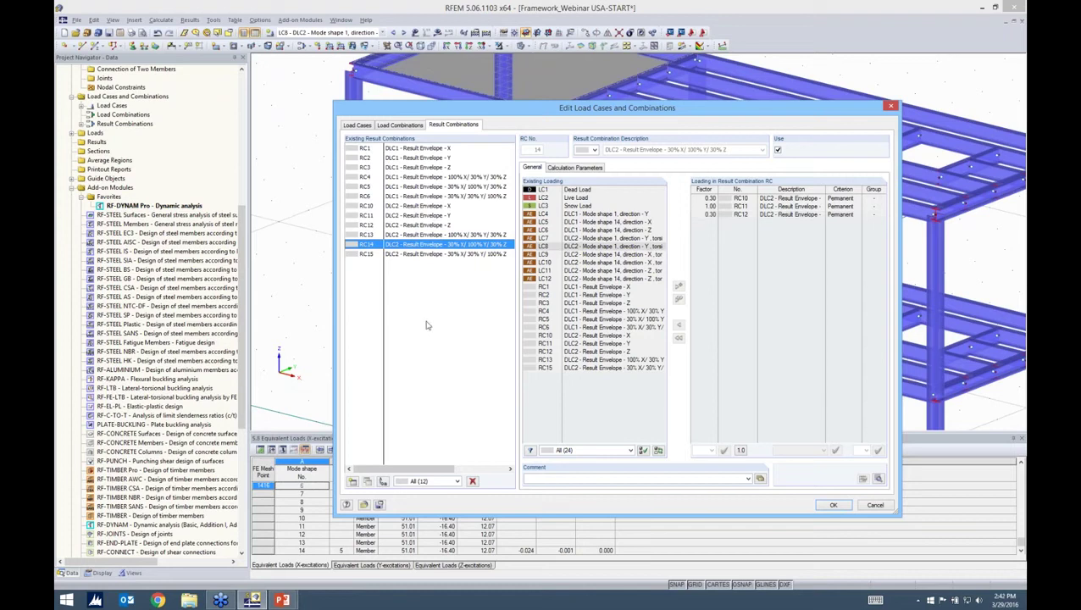
pyautogui.click(440, 255)
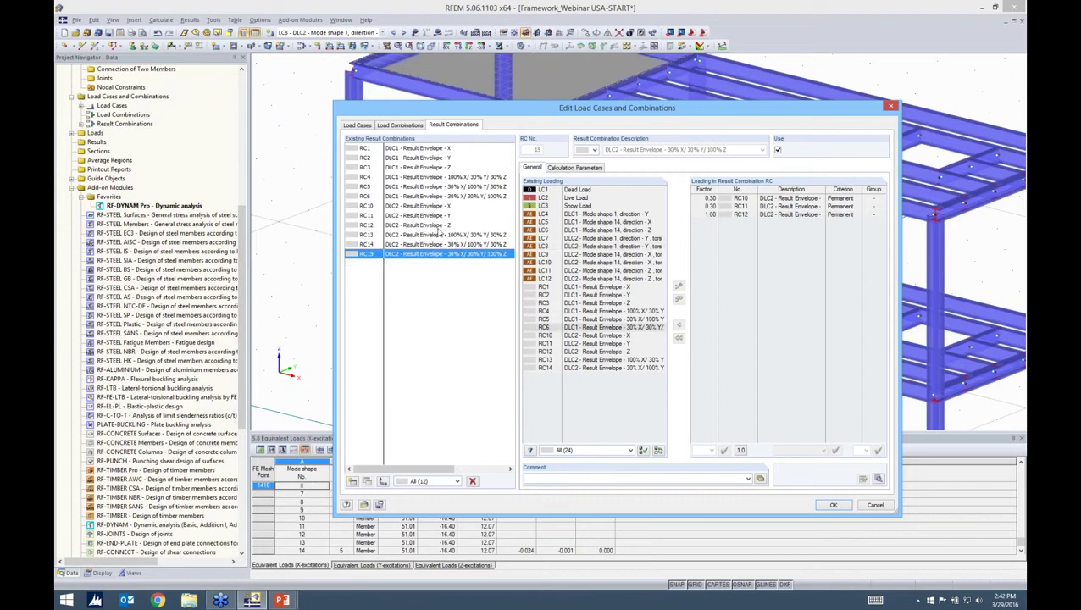
pyautogui.click(833, 504)
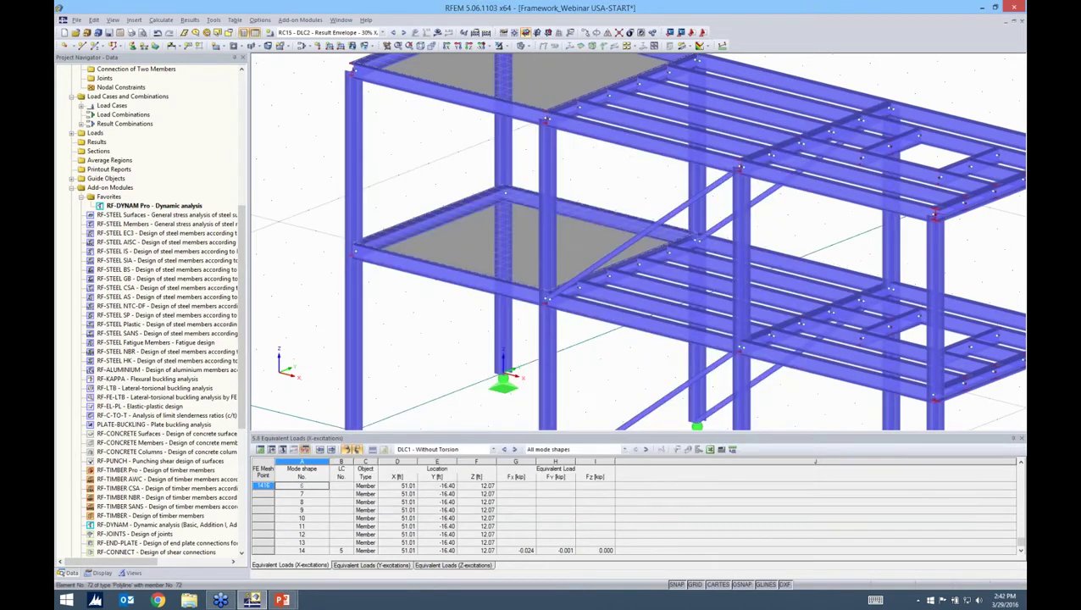
# Delete the existing calculation results and return to a view of the whole frame.
pyautogui.scroll(-3, 388, 85)
pyautogui.click(161, 20)
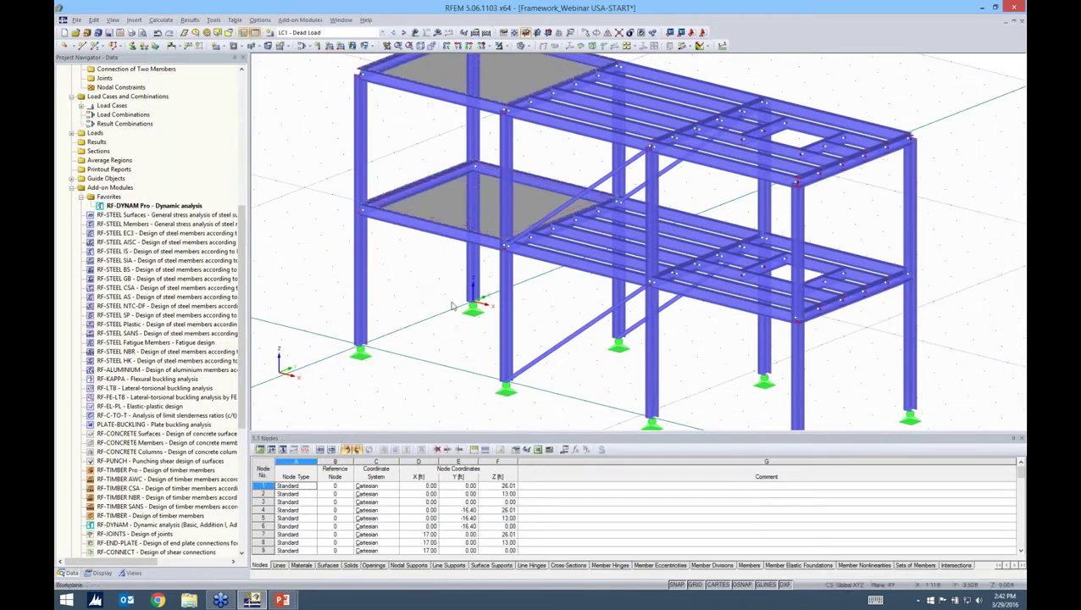
pyautogui.scroll(-2, 454, 307)
pyautogui.moveTo(457, 293); pyautogui.dragTo(459, 285, button='middle')
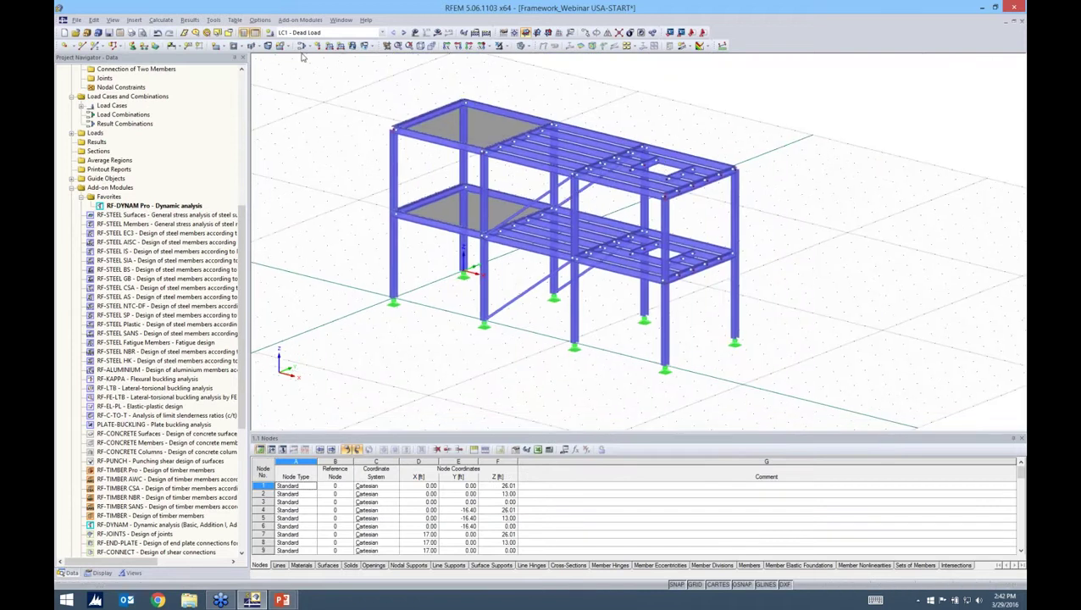
# Open the dynamic load cases in RF-DYNAM Pro and exclude DLC1 - Without Torsion from the calculation.
pyautogui.click(300, 20)
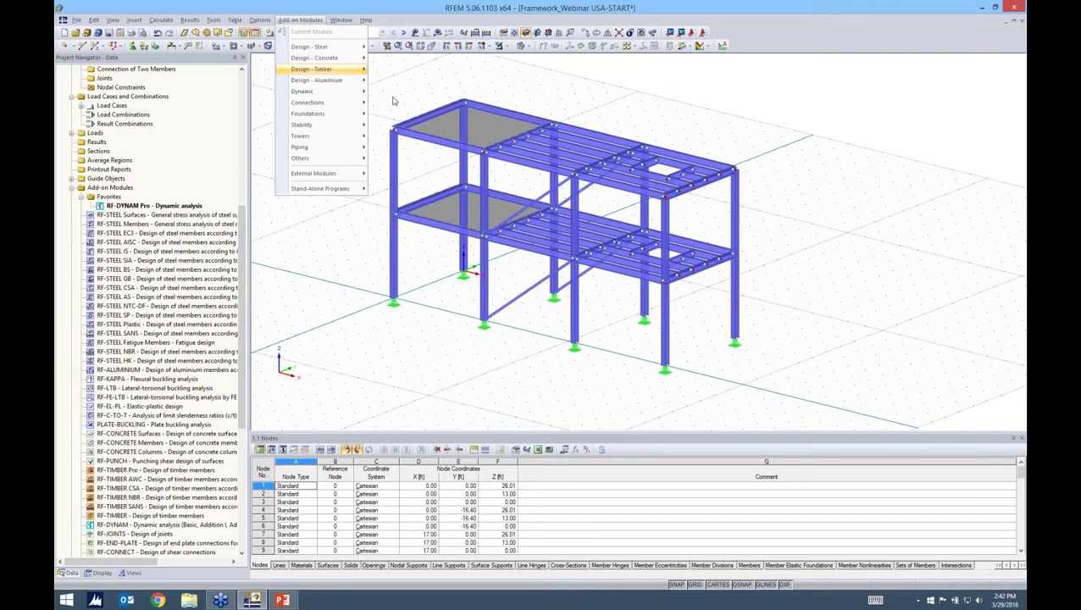
pyautogui.moveTo(322, 91)
pyautogui.click(440, 103)
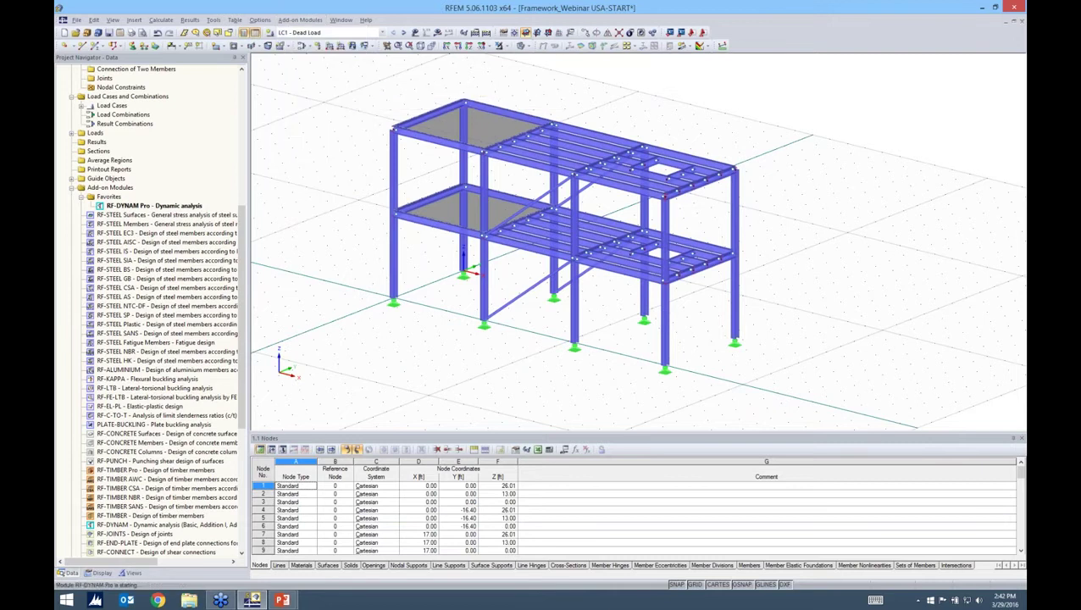
pyautogui.click(529, 134)
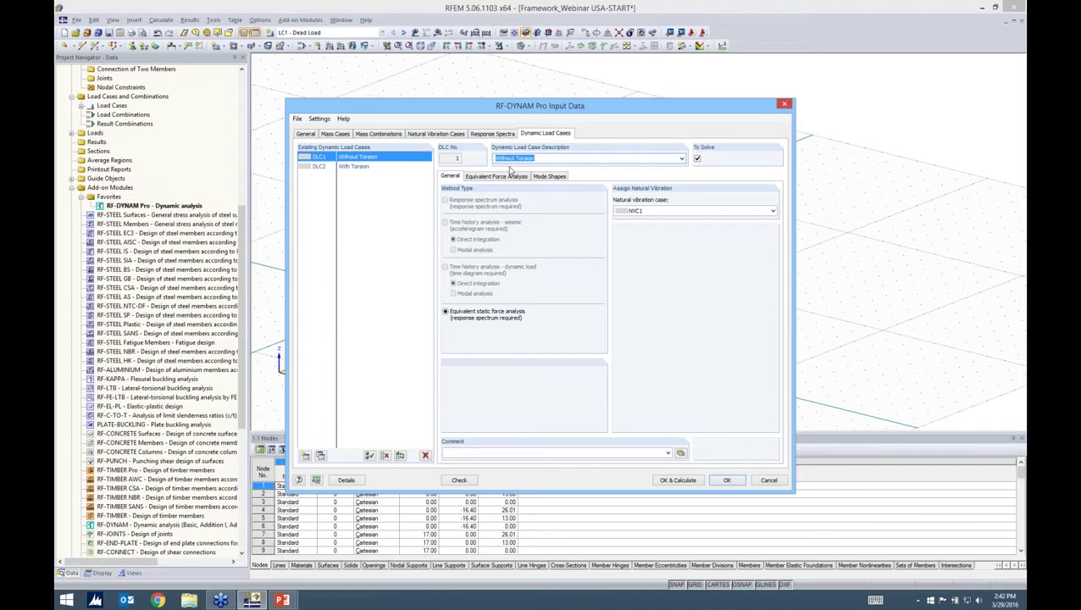
pyautogui.click(696, 160)
pyautogui.click(697, 159)
# Set the number of the first generated result combination for DLC2 - With Torsion to 1 and run the calculation.
pyautogui.click(369, 167)
pyautogui.click(497, 176)
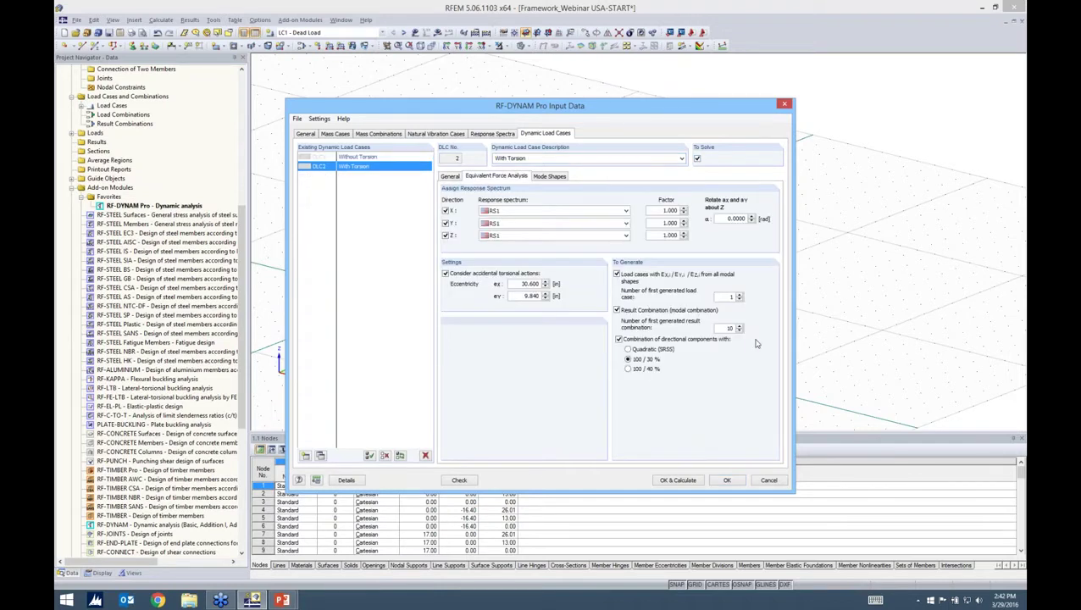
pyautogui.click(739, 331)
pyautogui.click(678, 481)
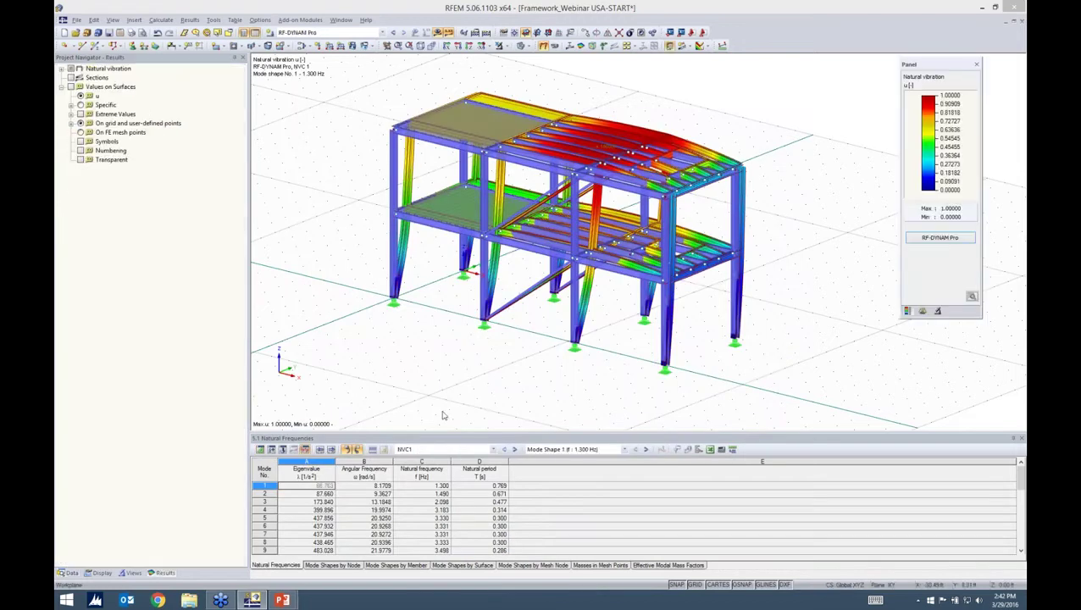
# Display the DLC2 - With Torsion equivalent loads and check the regenerated result combinations in the load case editor.
pyautogui.click(466, 450)
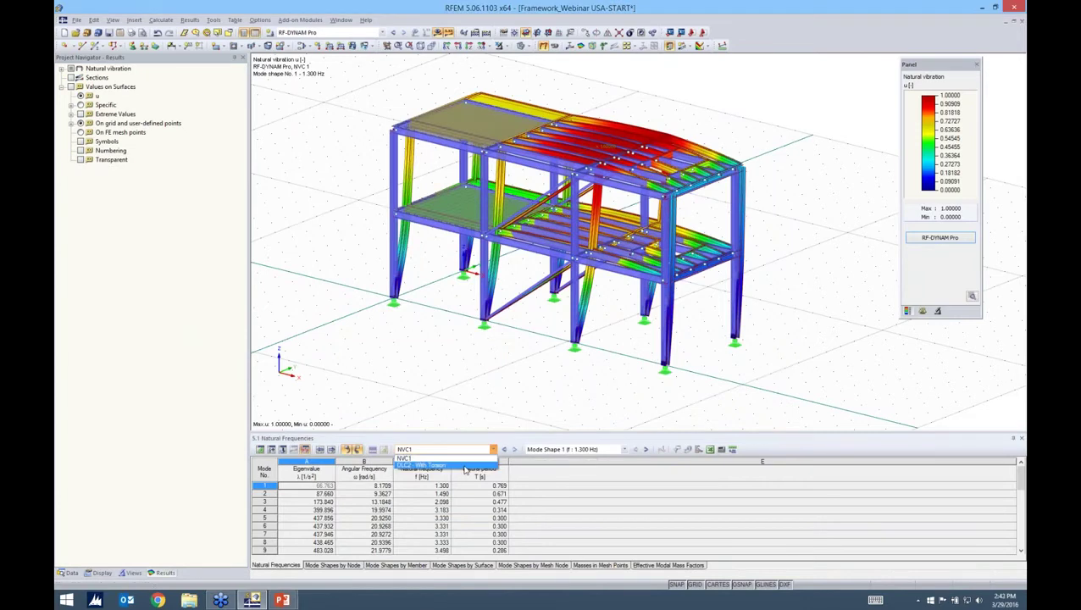
pyautogui.click(464, 466)
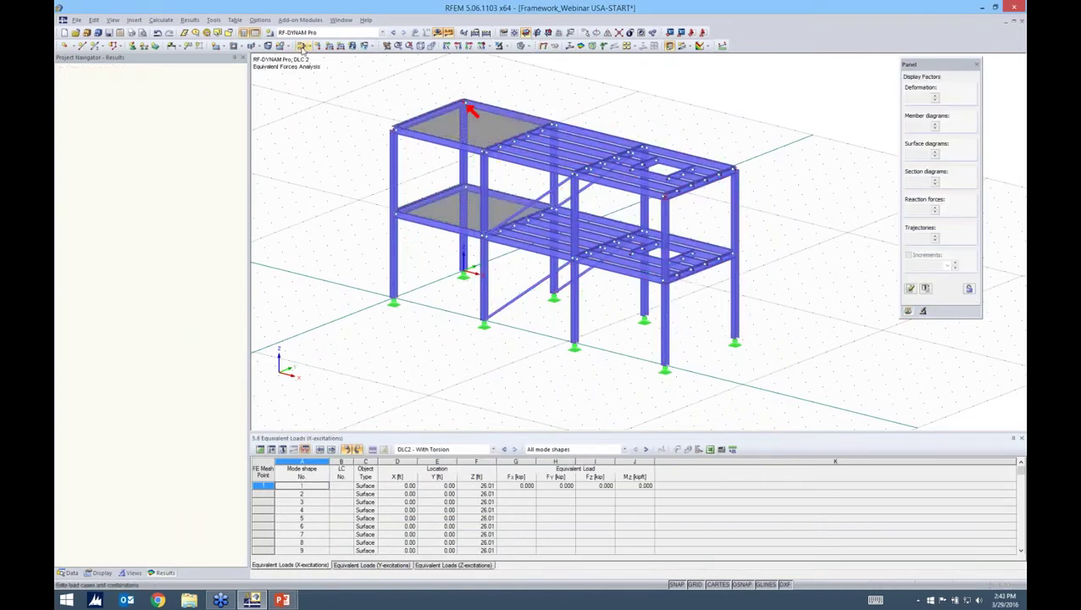
pyautogui.click(303, 47)
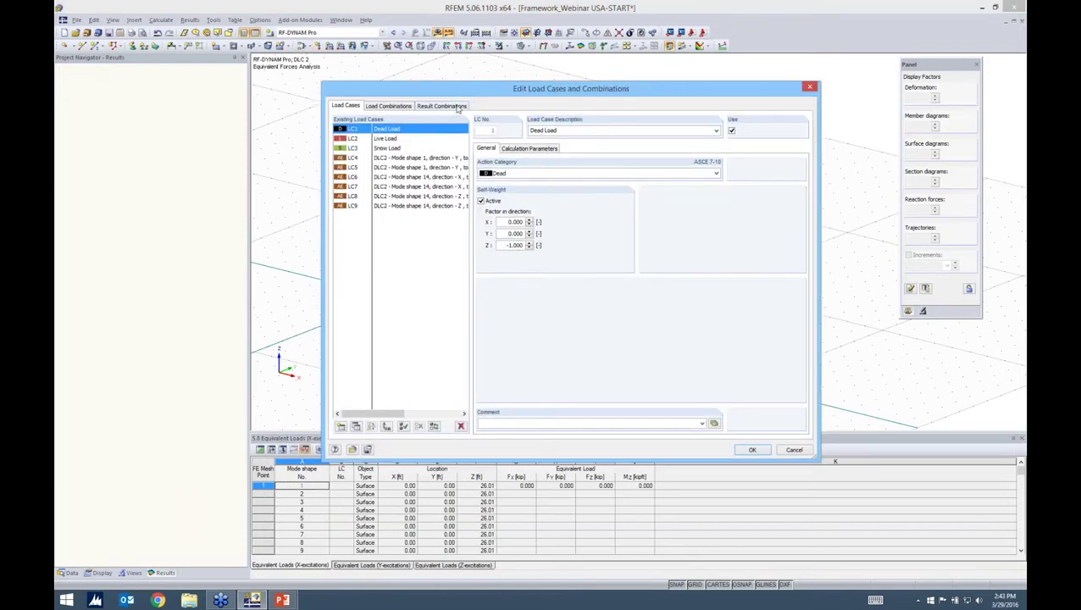
pyautogui.click(456, 106)
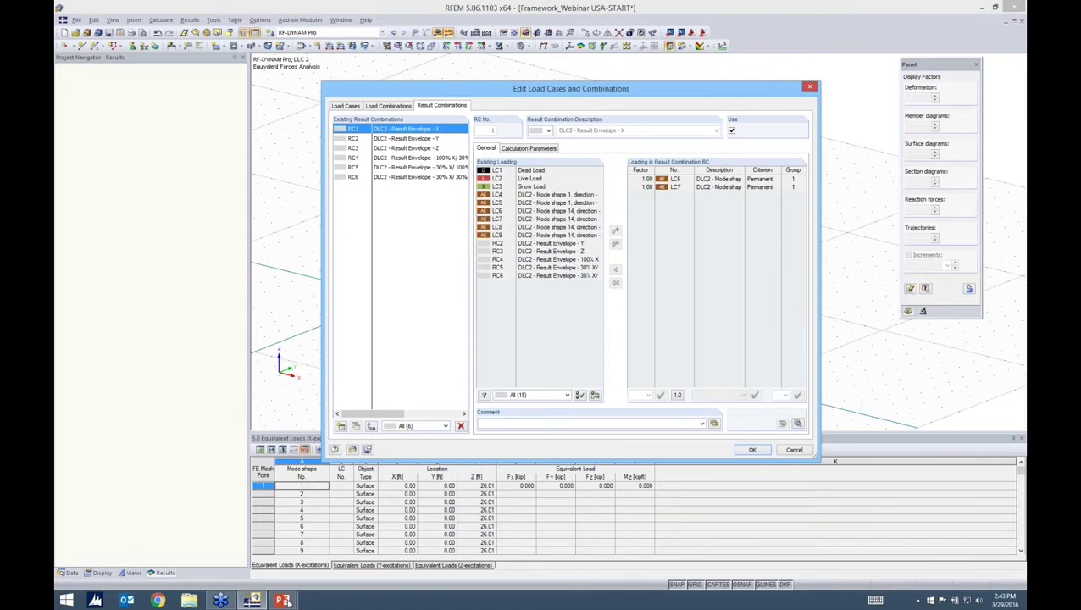
# Switch to the PowerPoint slide show and advance to the Seismic Load Combinations slide.
pyautogui.hotkey('alt', 'Tab')
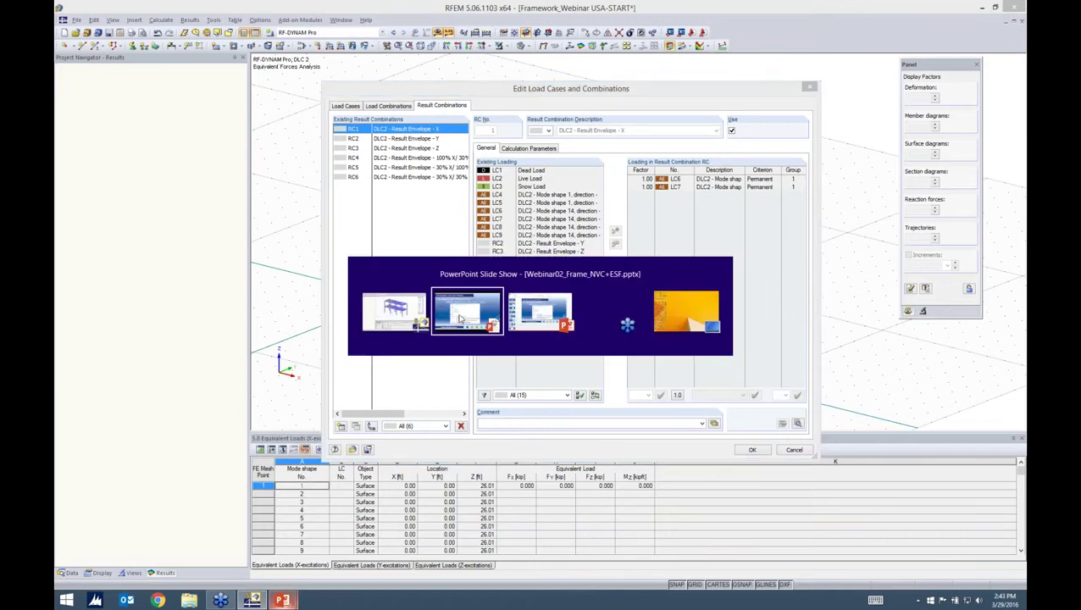
pyautogui.click(460, 318)
pyautogui.press('Right')
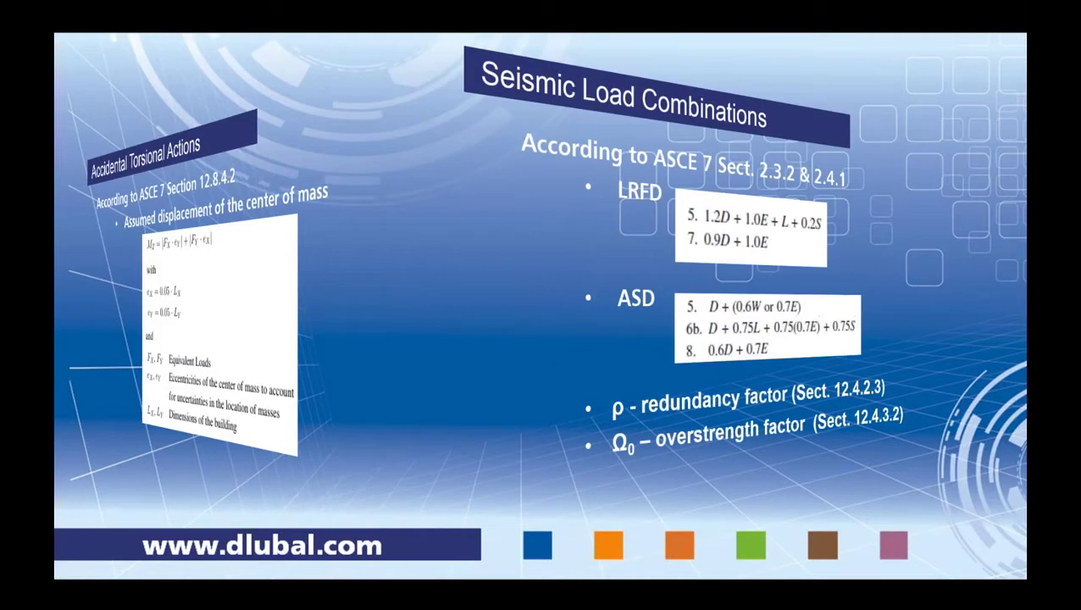
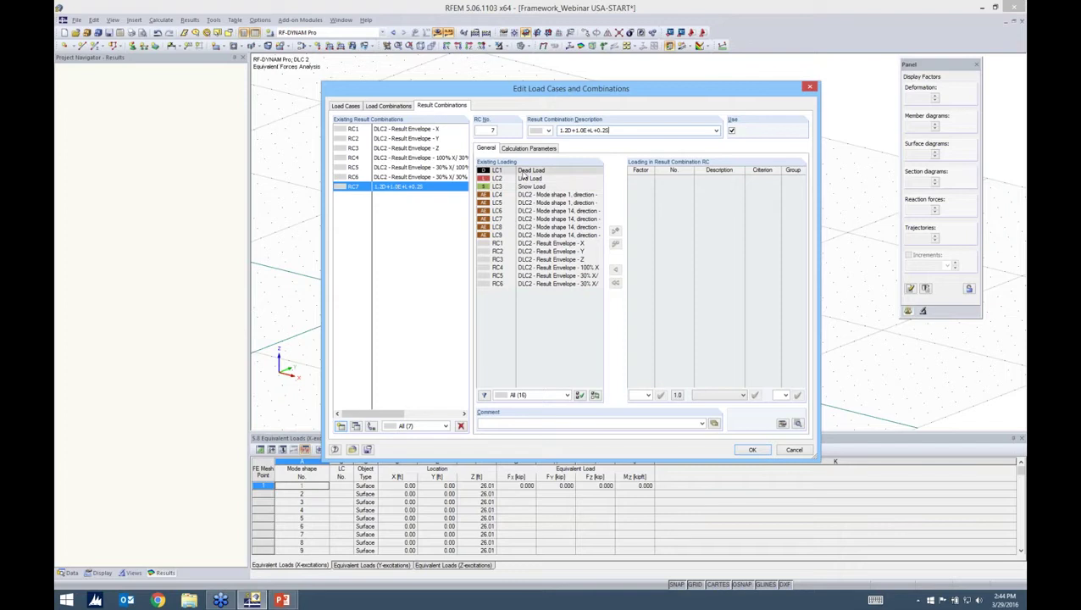
# Add the dead, live and snow load cases LC1, LC2 and LC3 to the 1.2D+1.0E+L+0.2S result combination.
pyautogui.doubleClick(524, 172)
pyautogui.doubleClick(524, 178)
pyautogui.doubleClick(524, 186)
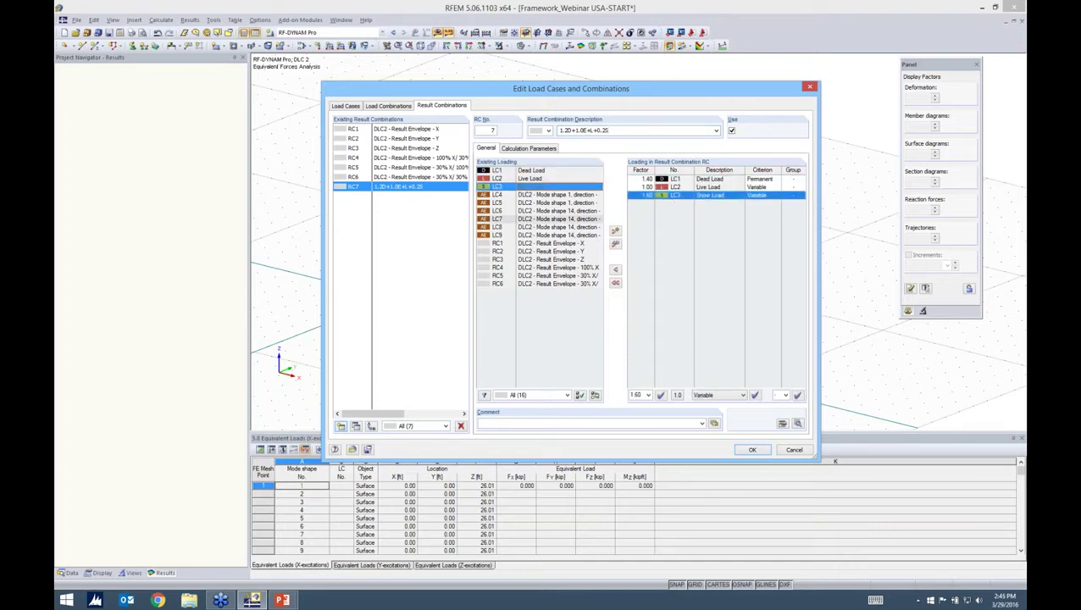
# Set the factor of the dead load to 1.20 and of the snow load to 0.20 in RC7.
pyautogui.click(643, 179)
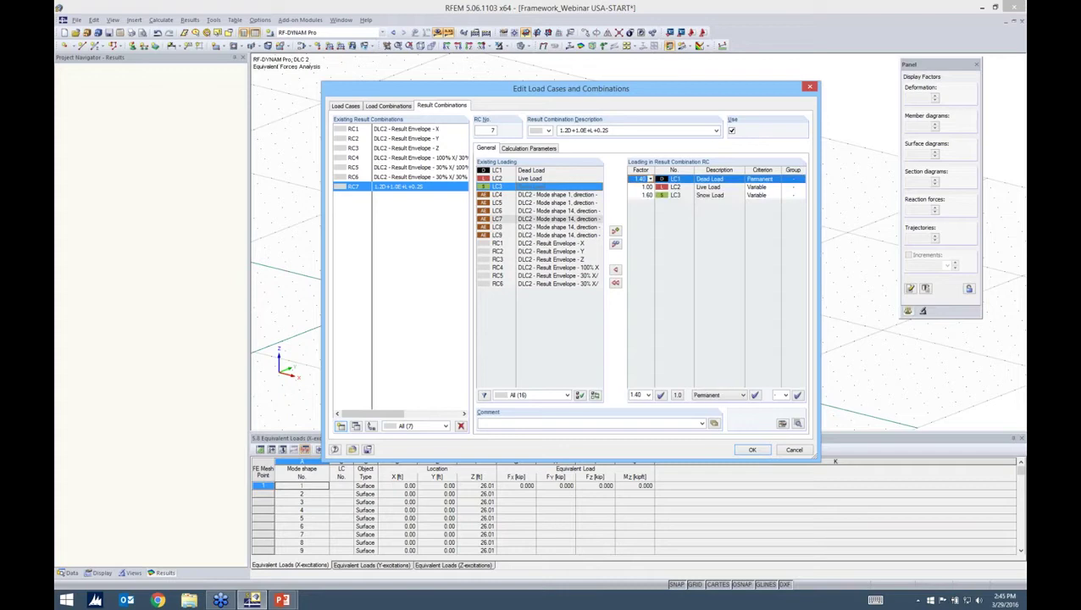
pyautogui.click(650, 179)
pyautogui.click(637, 227)
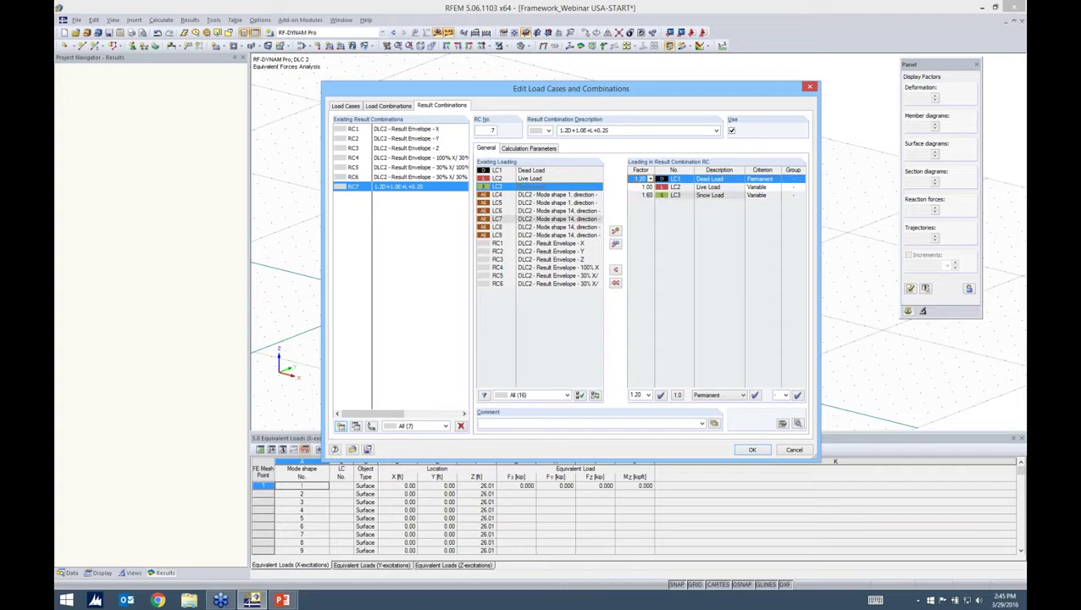
pyautogui.click(649, 195)
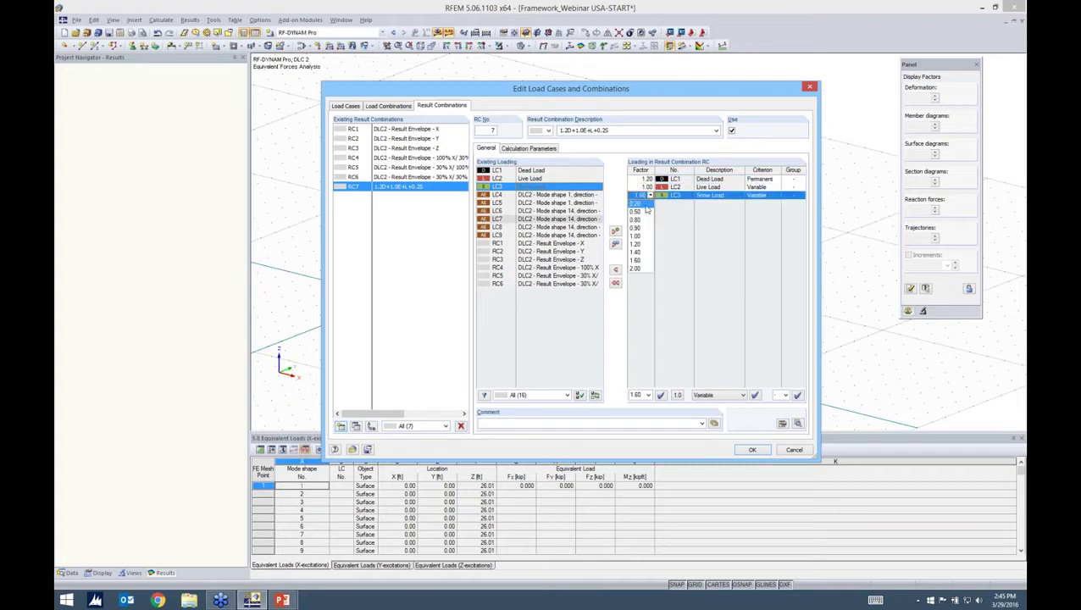
pyautogui.click(645, 206)
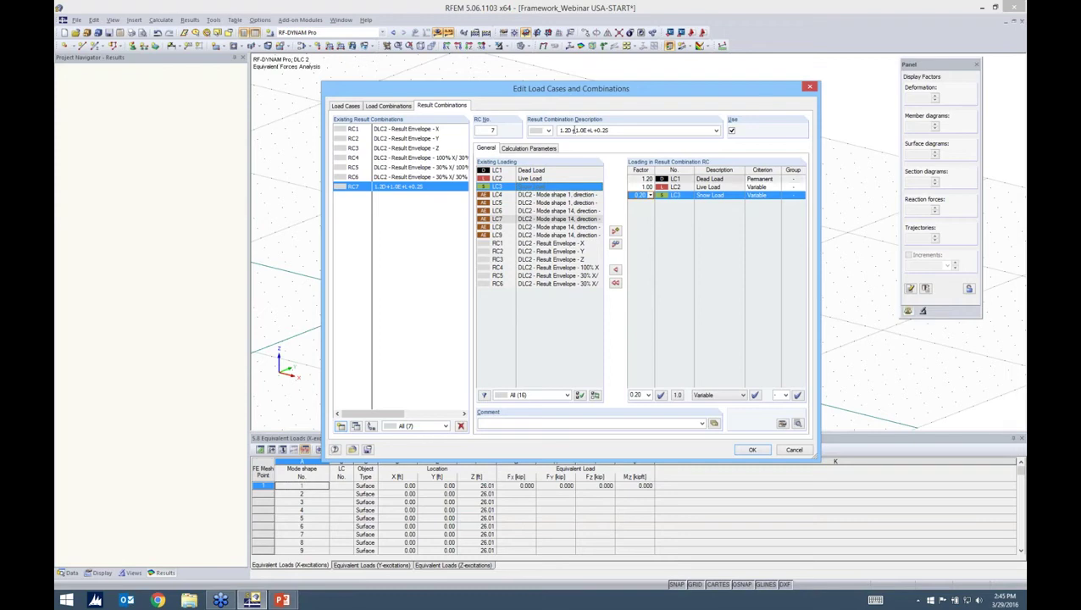
# Examine the loading and full descriptions of the directional result envelopes RC4, RC5 and RC6.
pyautogui.click(447, 159)
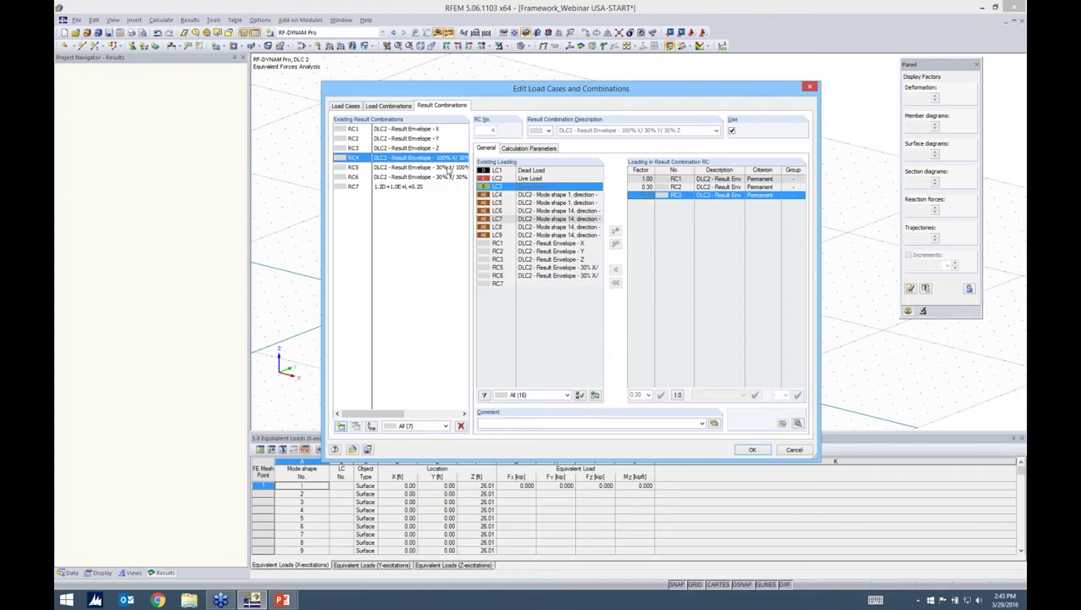
pyautogui.click(447, 168)
pyautogui.click(448, 177)
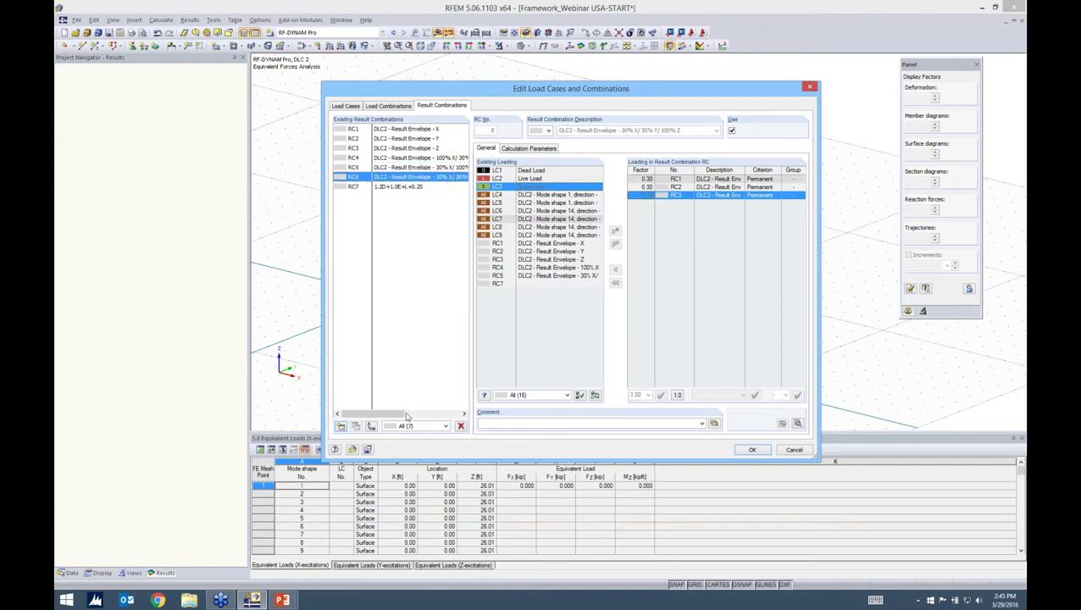
pyautogui.moveTo(405, 414); pyautogui.dragTo(425, 414)
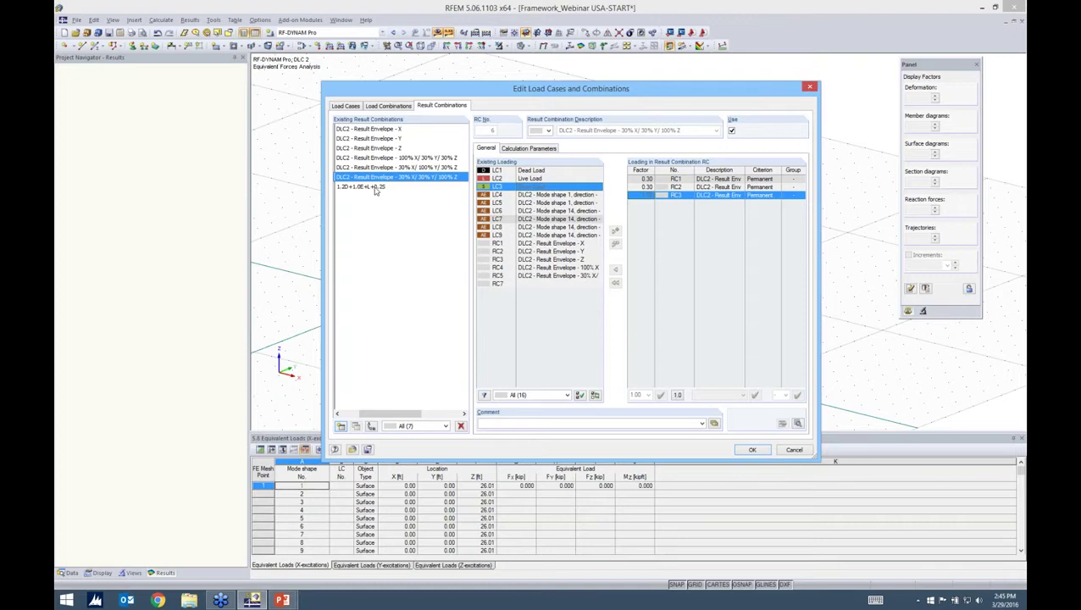
# Add the envelopes RC4, RC5 and RC6 to the 1.2D+1.0E+L+0.2S combination as alternatives joined with 'or'.
pyautogui.click(376, 187)
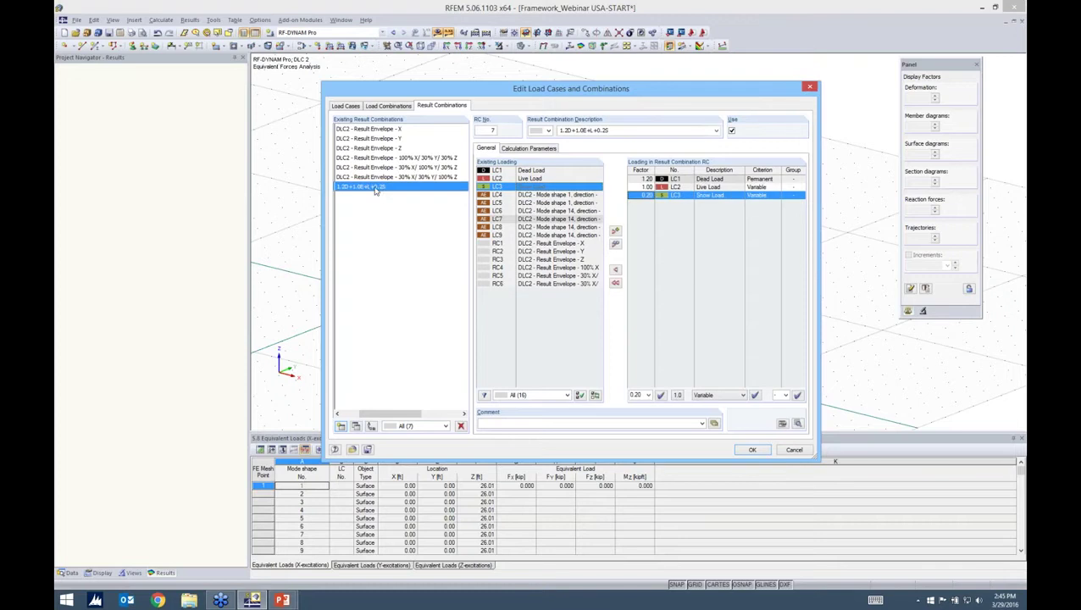
pyautogui.click(582, 269)
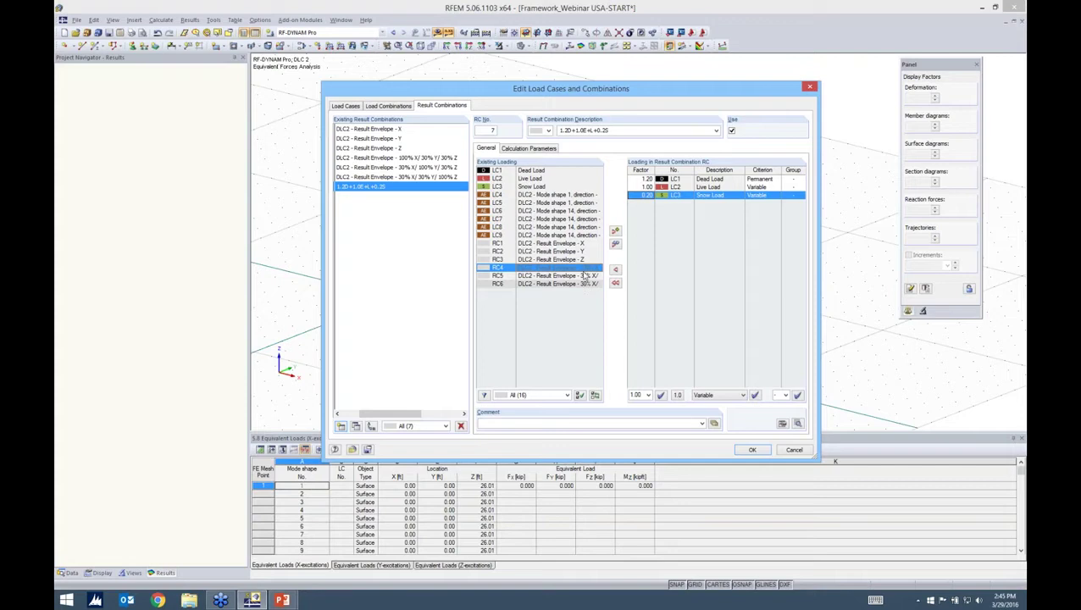
pyautogui.keyDown('shift'); pyautogui.click(584, 284); pyautogui.keyUp('shift')
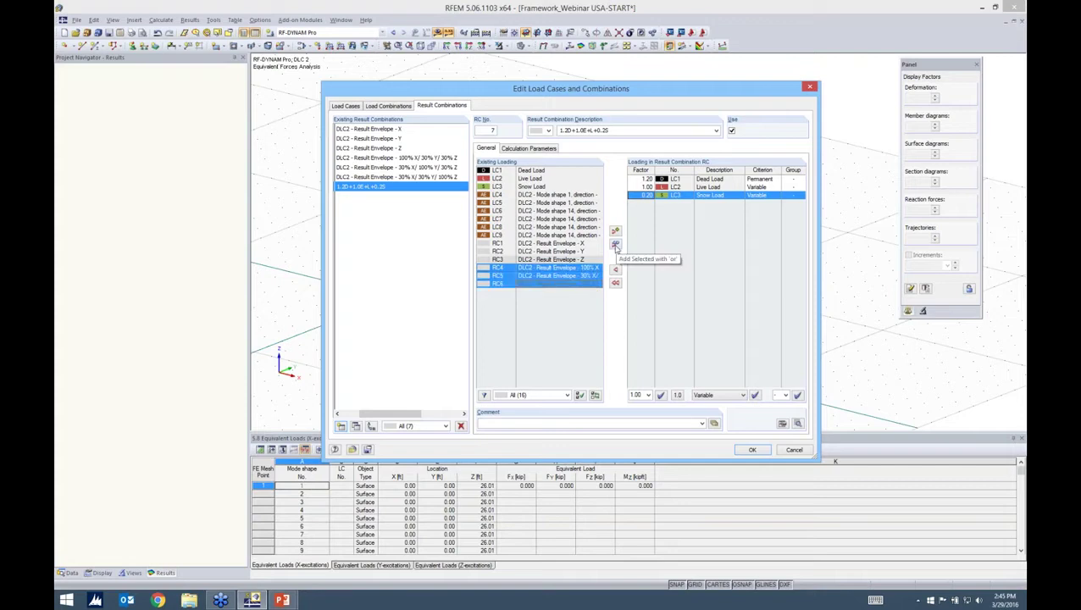
pyautogui.click(616, 245)
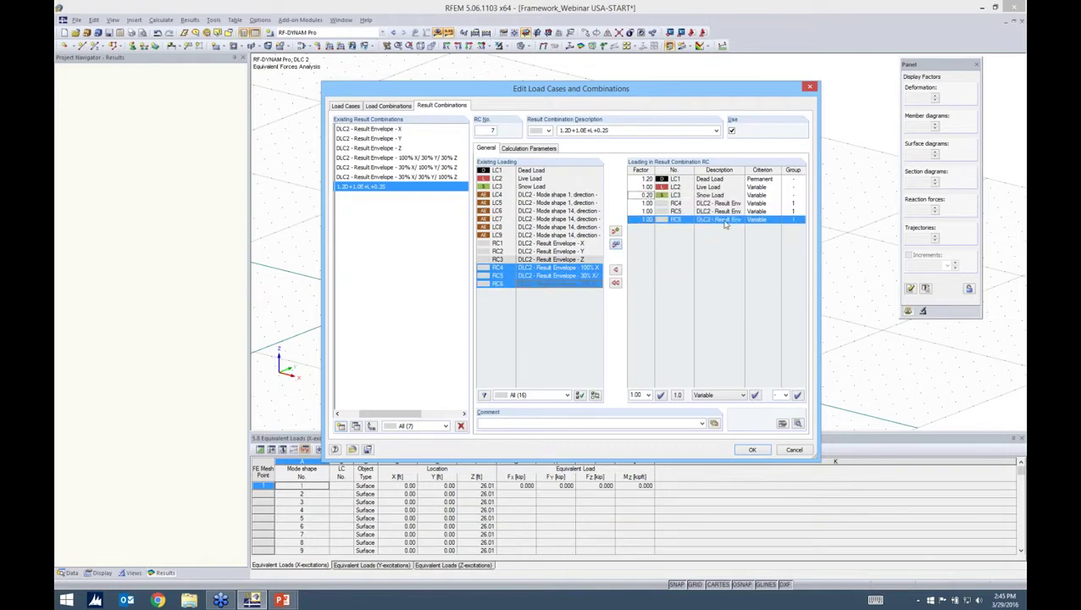
# Set the criterion of the live and snow loads in RC7 to Permanent and accept the load combinations.
pyautogui.click(774, 195)
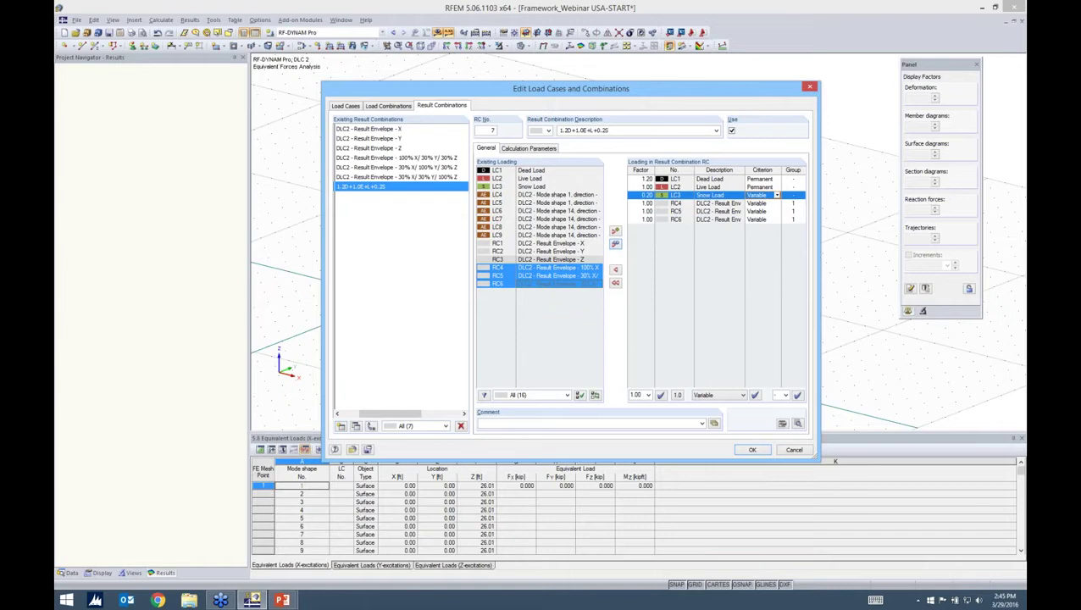
pyautogui.click(776, 195)
pyautogui.click(759, 203)
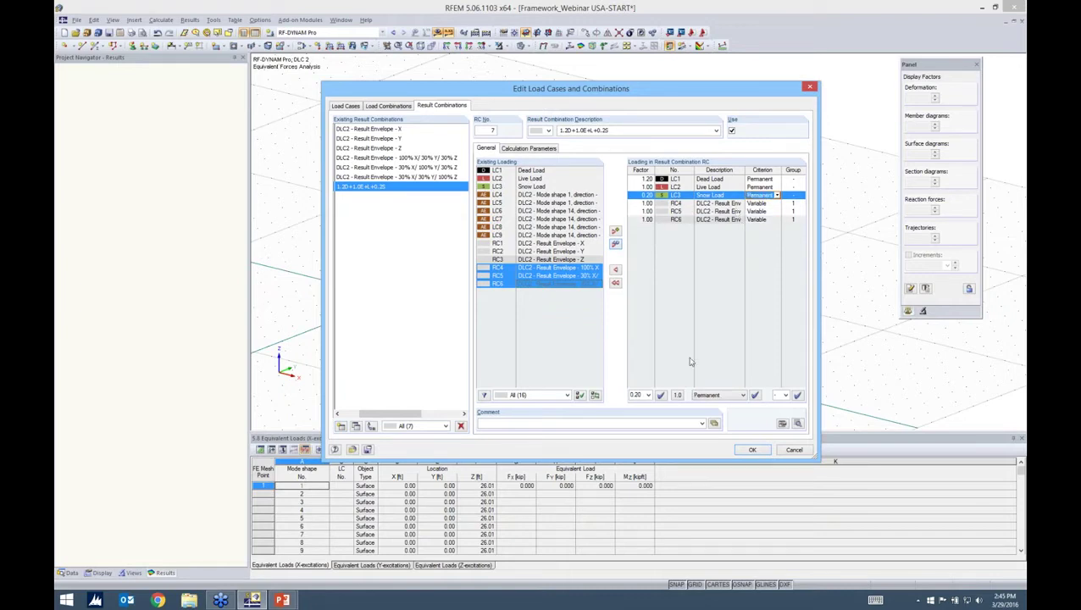
pyautogui.moveTo(744, 169)
pyautogui.mouseDown()
pyautogui.moveTo(800, 169)
pyautogui.moveTo(737, 169)
pyautogui.mouseUp()
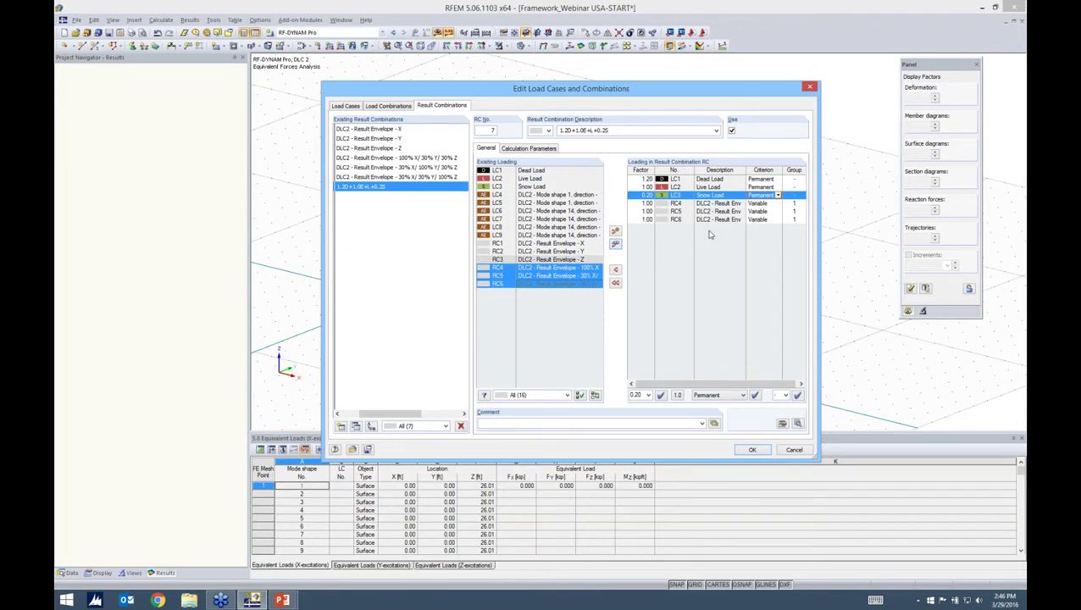
pyautogui.click(748, 449)
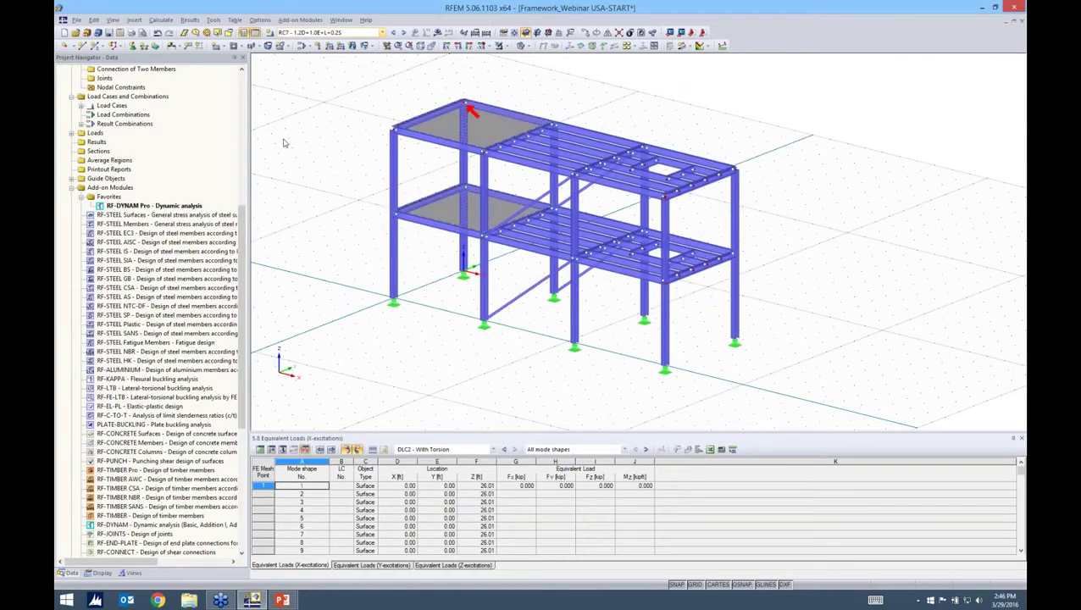
# Calculate result combination RC7 and show its global deformations on all members.
pyautogui.click(382, 32)
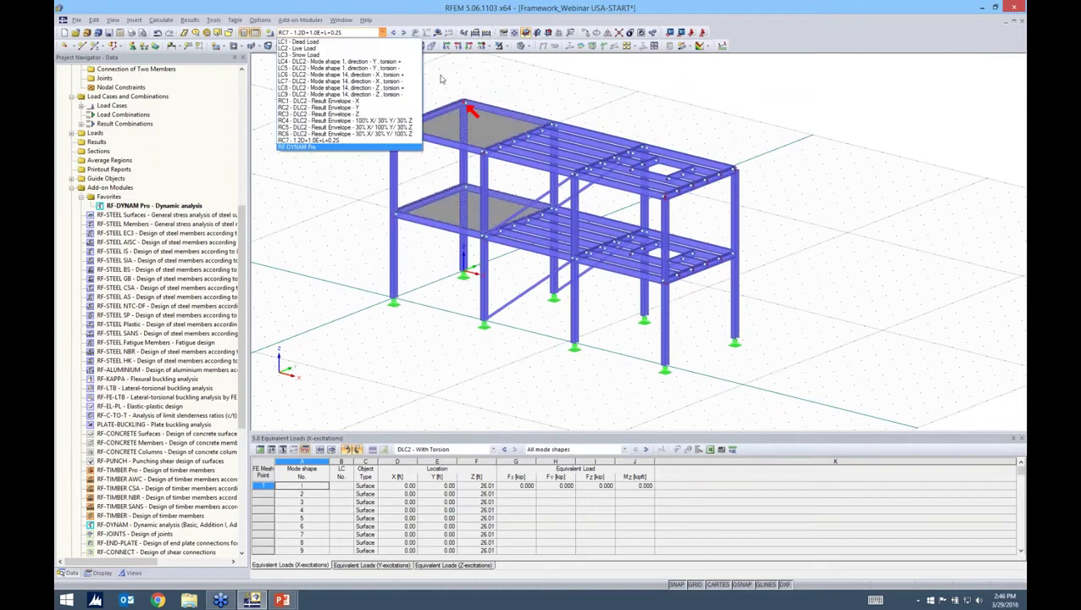
pyautogui.click(440, 79)
pyautogui.click(438, 32)
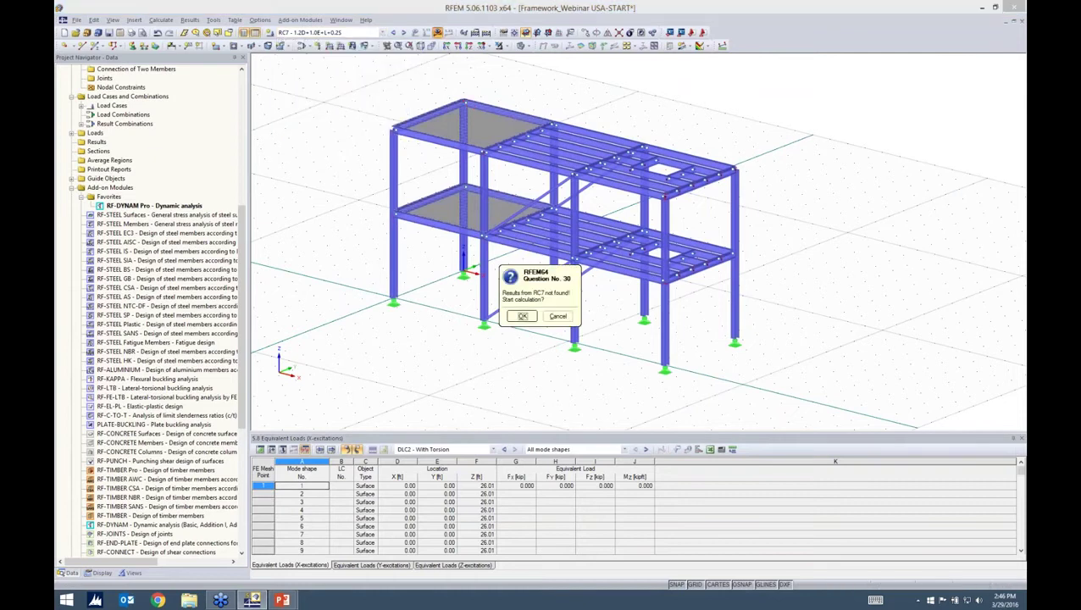
pyautogui.click(522, 316)
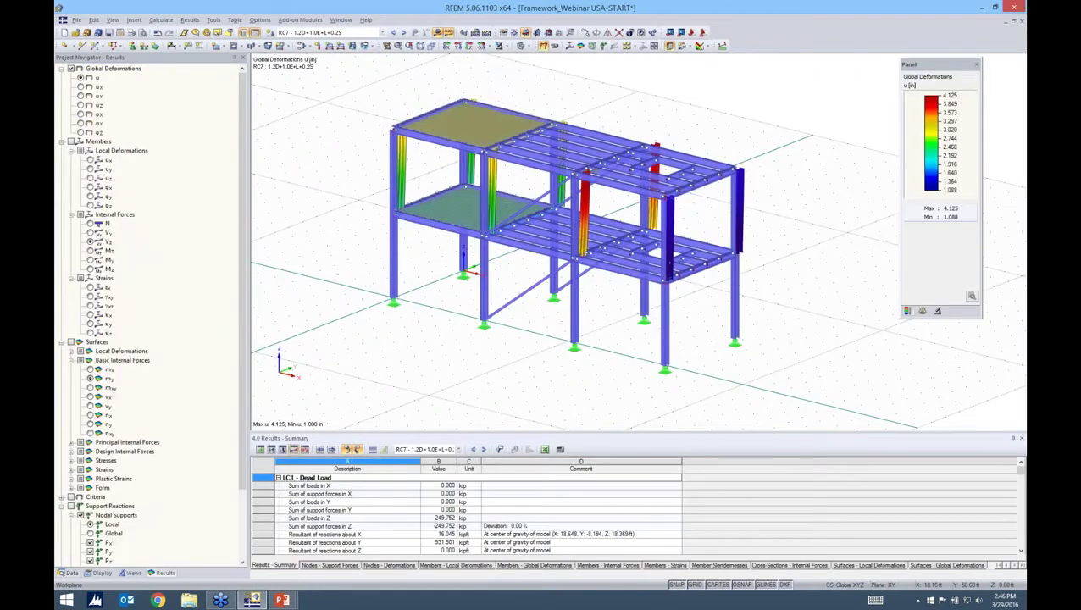
pyautogui.click(938, 312)
pyautogui.click(910, 106)
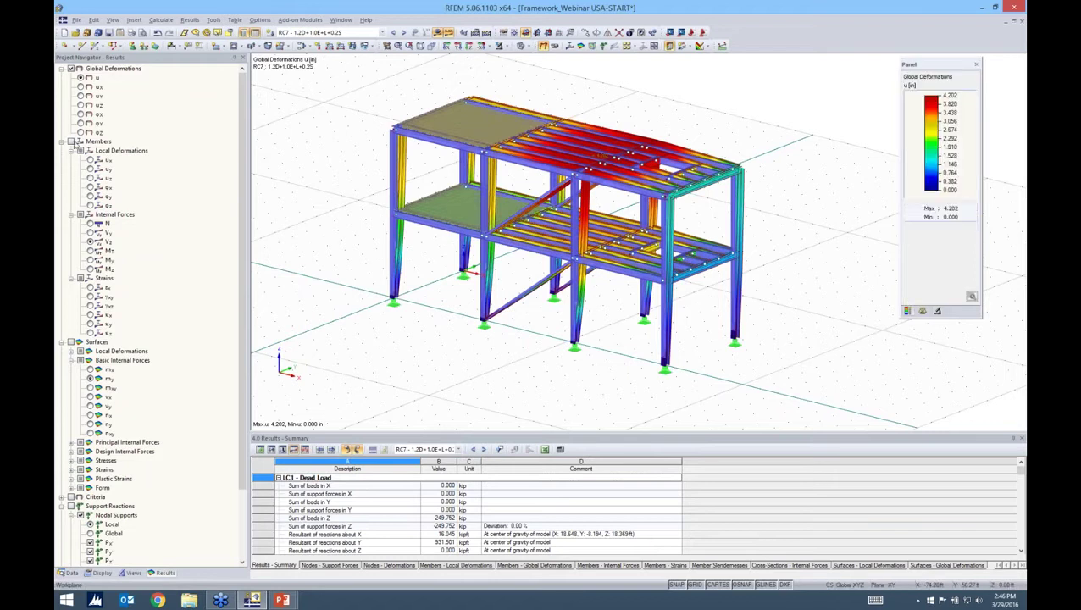
# Display the RC7 member internal forces, viewing axial force N and then shear force V-y.
pyautogui.click(72, 141)
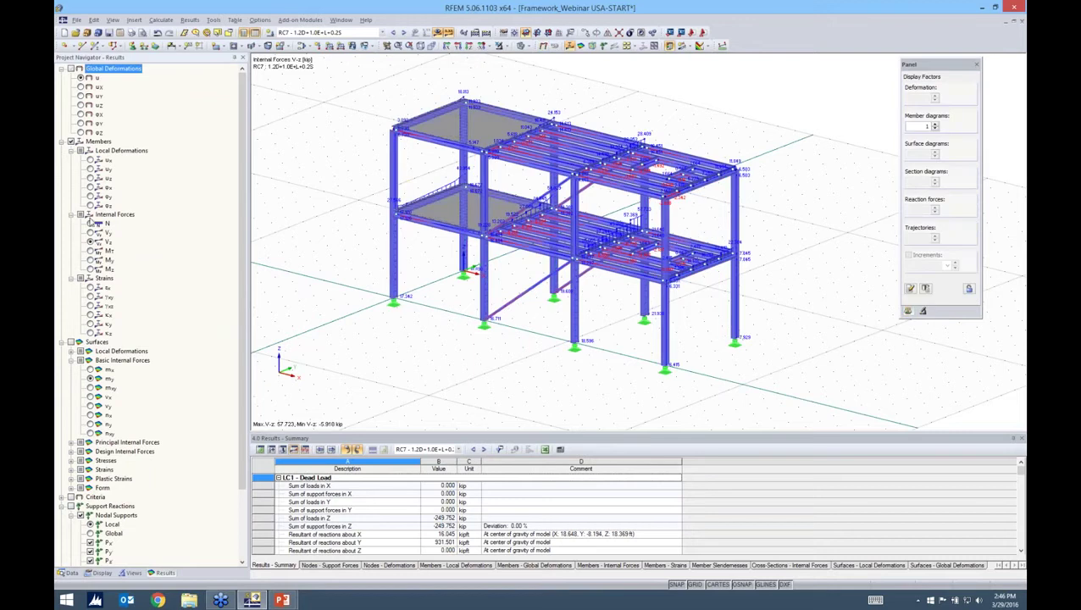
pyautogui.click(91, 225)
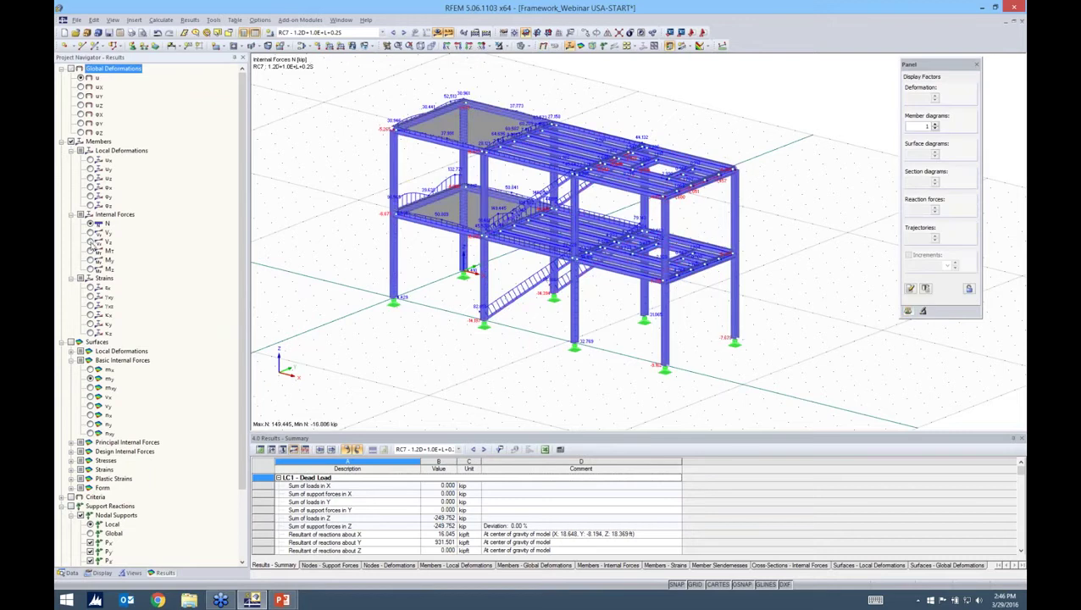
pyautogui.click(91, 233)
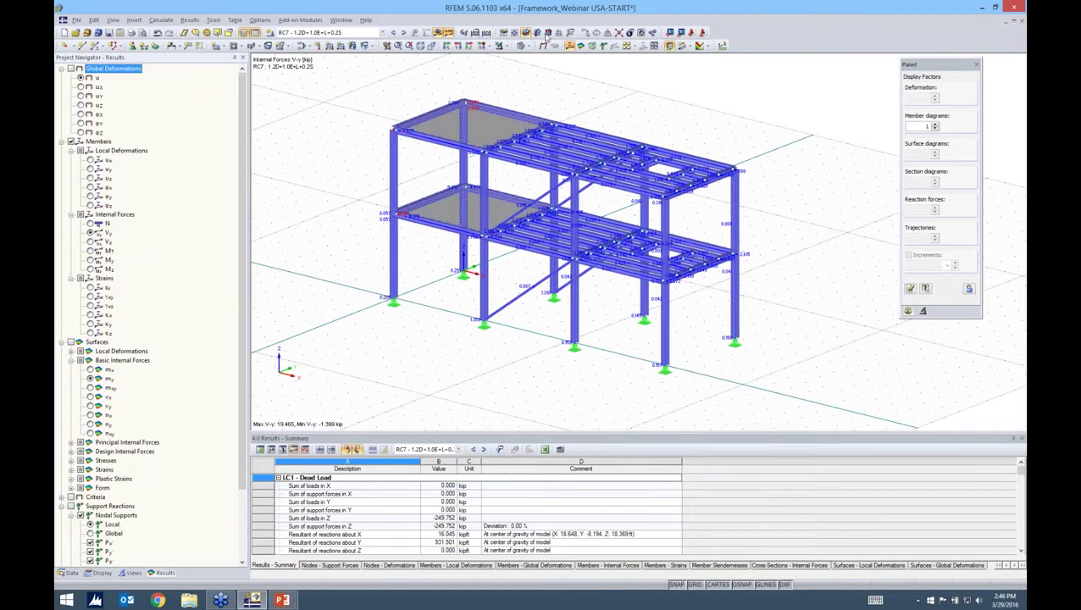
# Display the surface internal forces m-xy for RC7 together with the member results on the wireframe model.
pyautogui.click(548, 34)
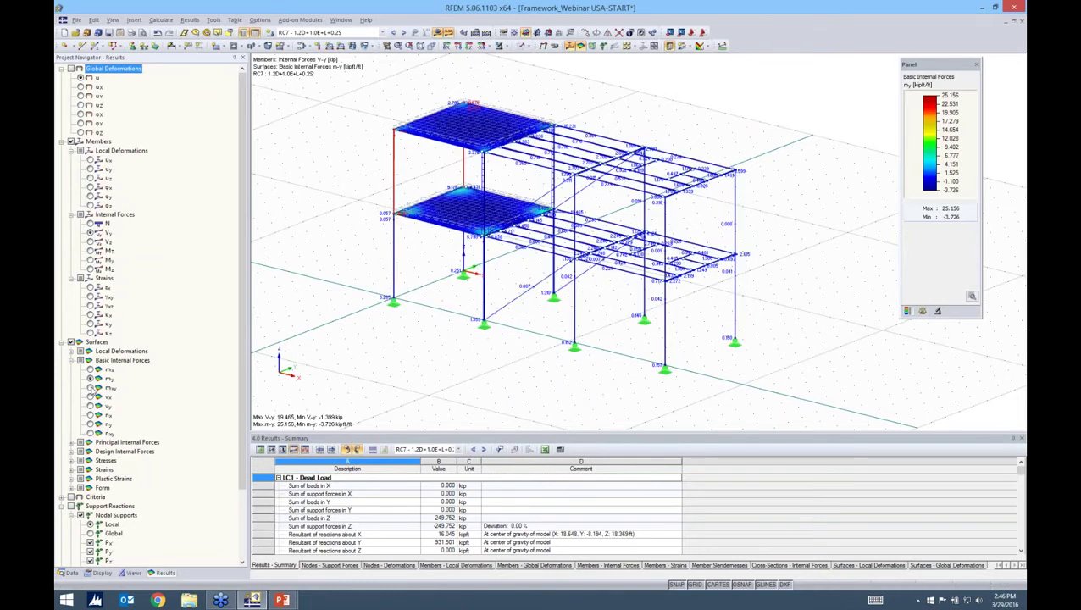
pyautogui.click(91, 388)
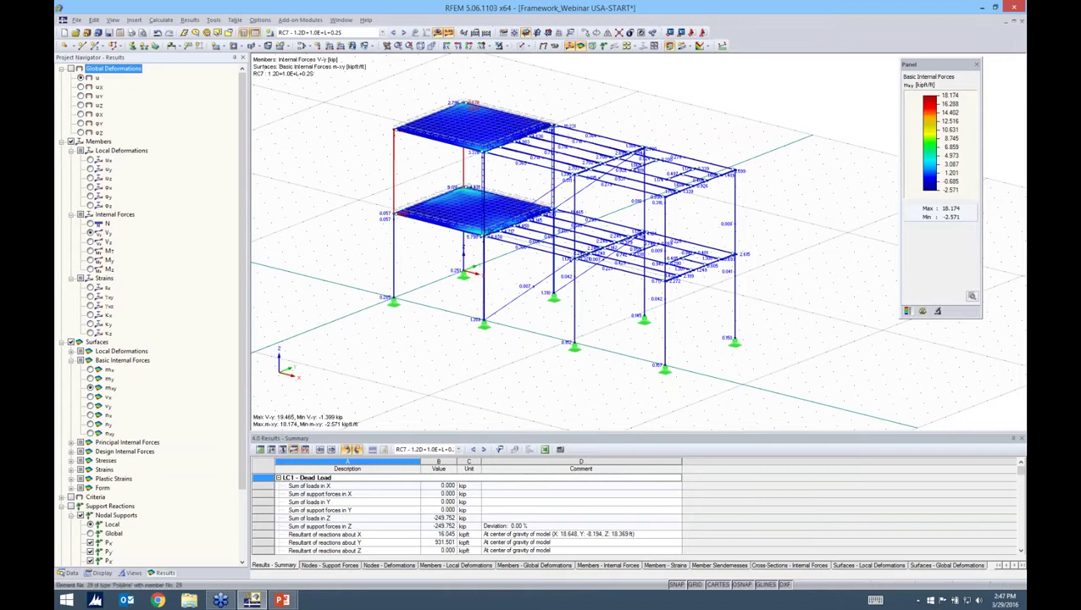
pyautogui.moveTo(484, 193); pyautogui.dragTo(460, 190, button='middle')
pyautogui.scroll(-1, 654, 141)
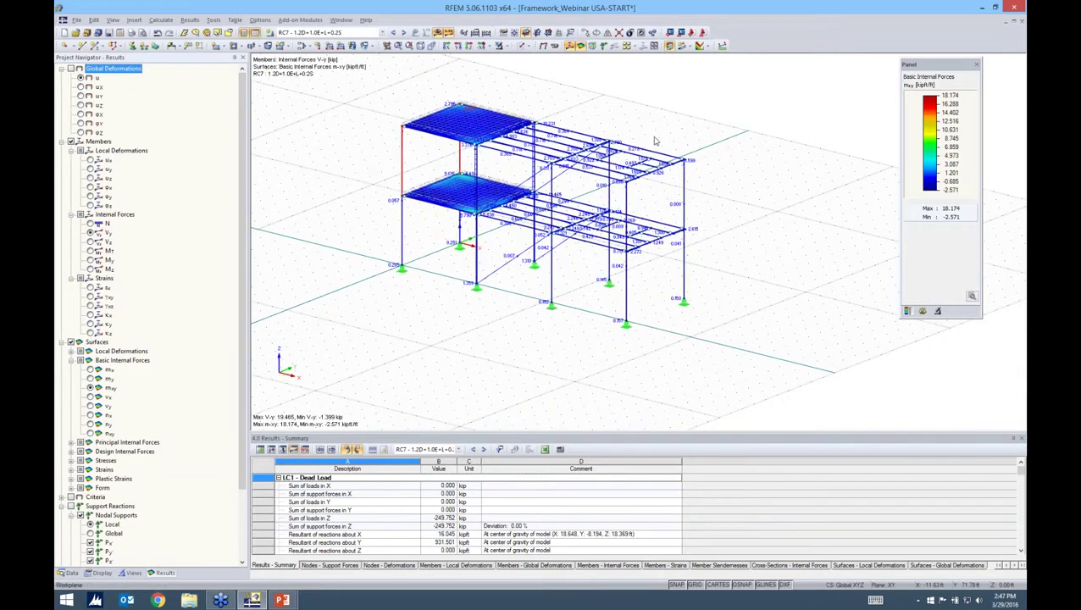
pyautogui.moveTo(526, 230); pyautogui.dragTo(517, 249, button='middle')
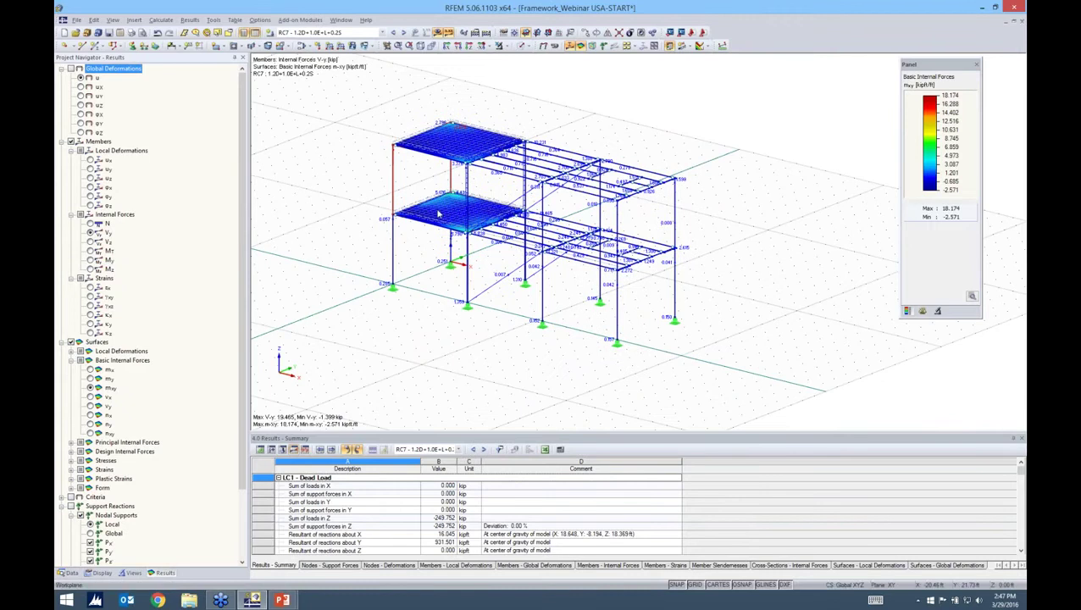
pyautogui.click(407, 149)
pyautogui.click(527, 47)
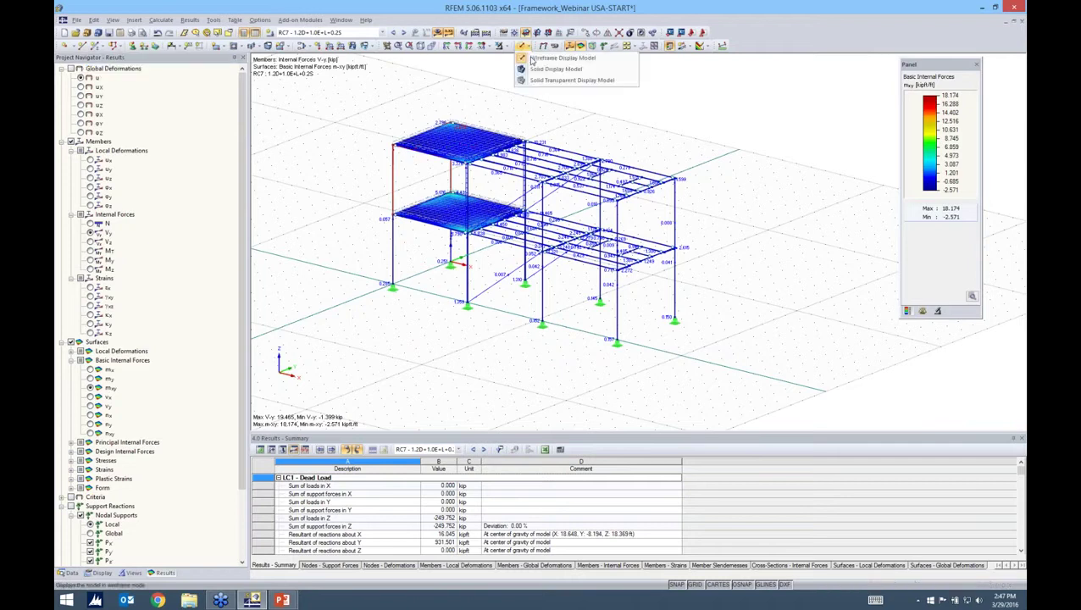
pyautogui.click(532, 57)
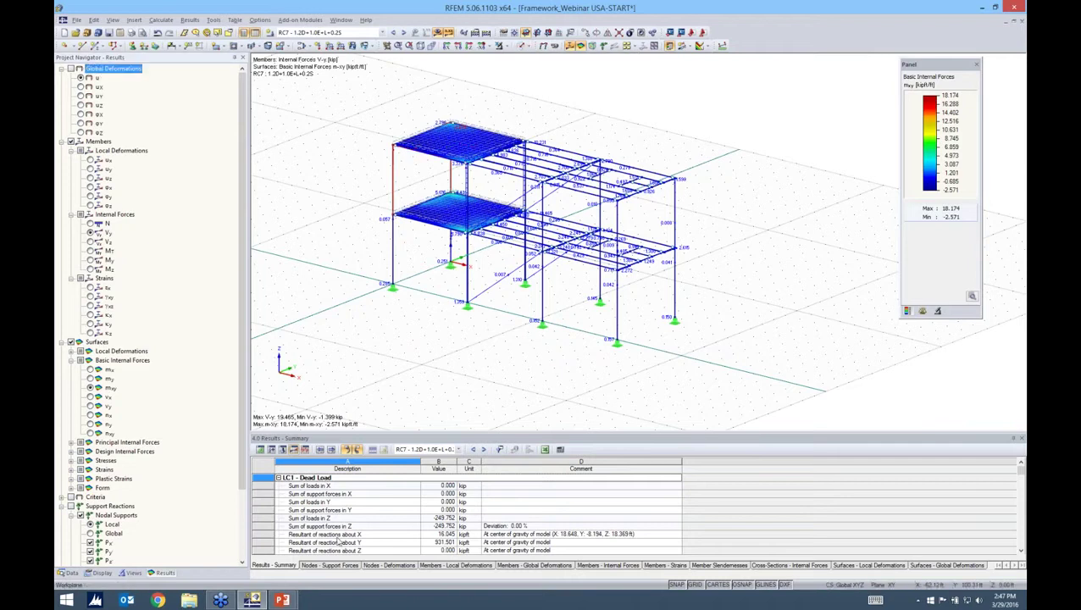
# Switch to the PowerPoint slide show, view the Story Shear and Drift slide, and return to RFEM.
pyautogui.moveTo(284, 603)
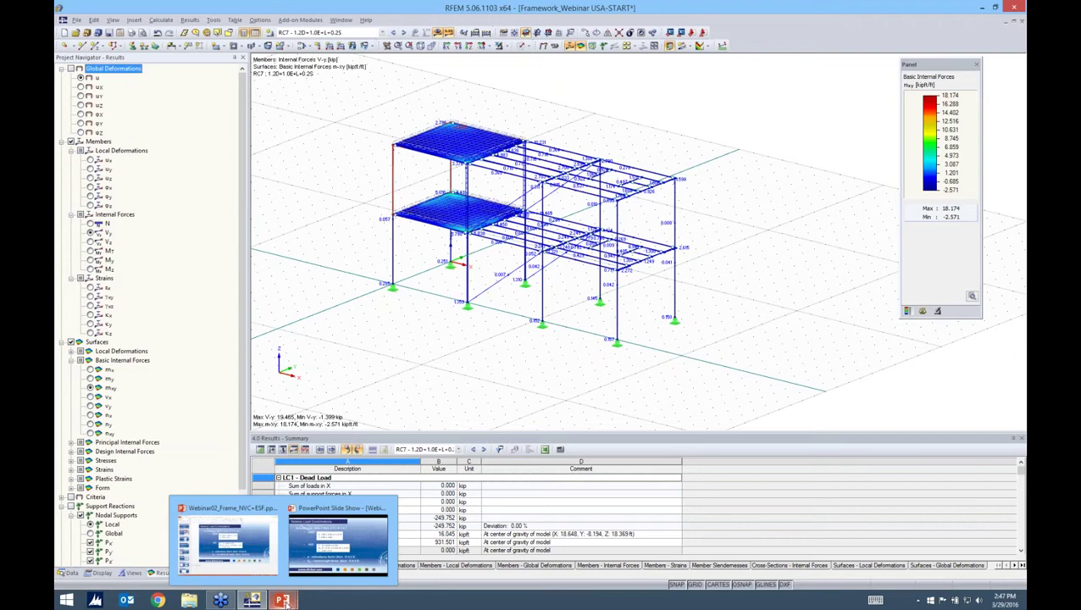
pyautogui.hotkey('alt', 'Tab')
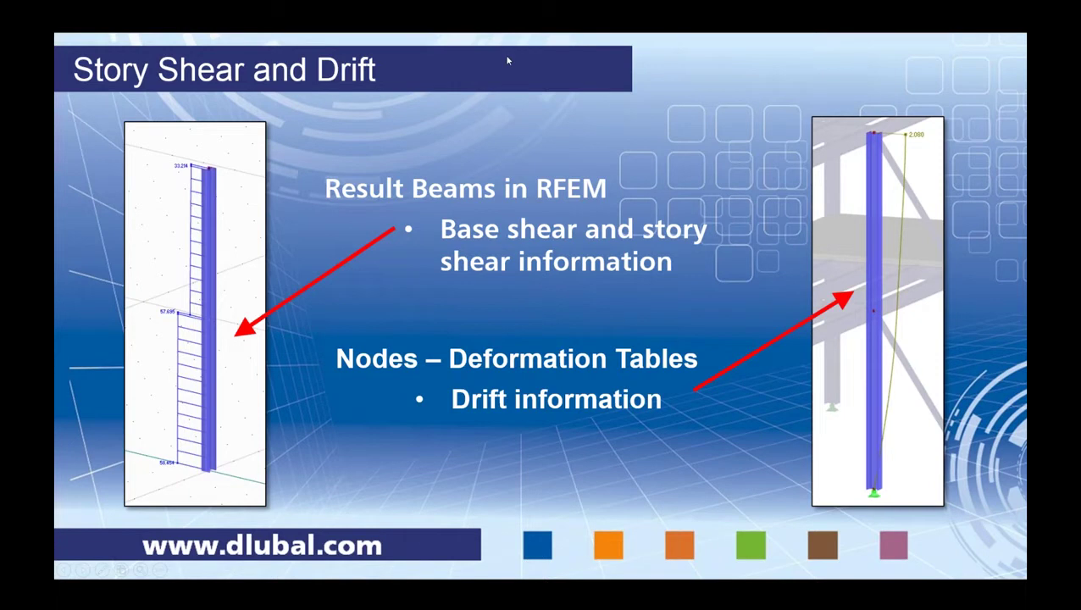
pyautogui.hotkey('alt', 'Tab')
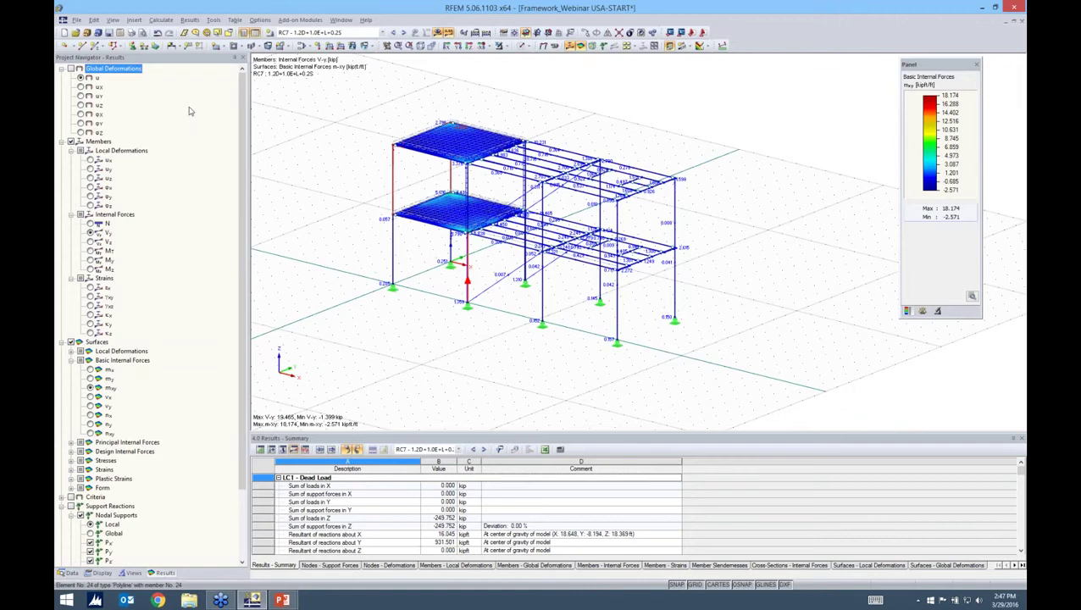
# Copy the two-story corner column to the free space beside the frame, accepting deletion of the existing results.
pyautogui.moveTo(682, 251); pyautogui.dragTo(682, 251, button='middle')
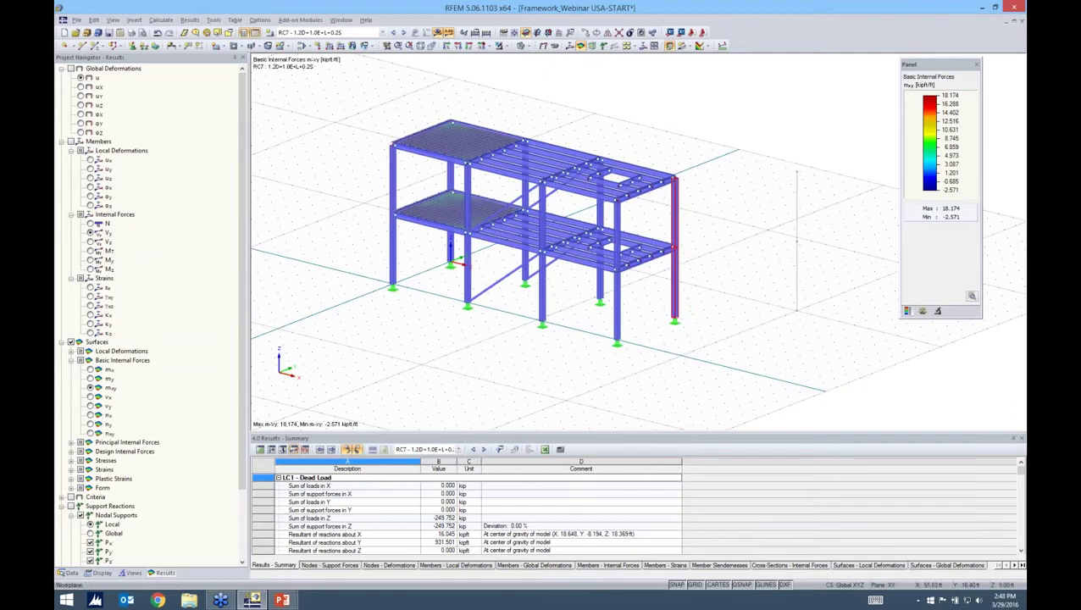
pyautogui.keyDown('ctrl'); pyautogui.moveTo(796, 310); pyautogui.dragTo(797, 310); pyautogui.keyUp('ctrl')
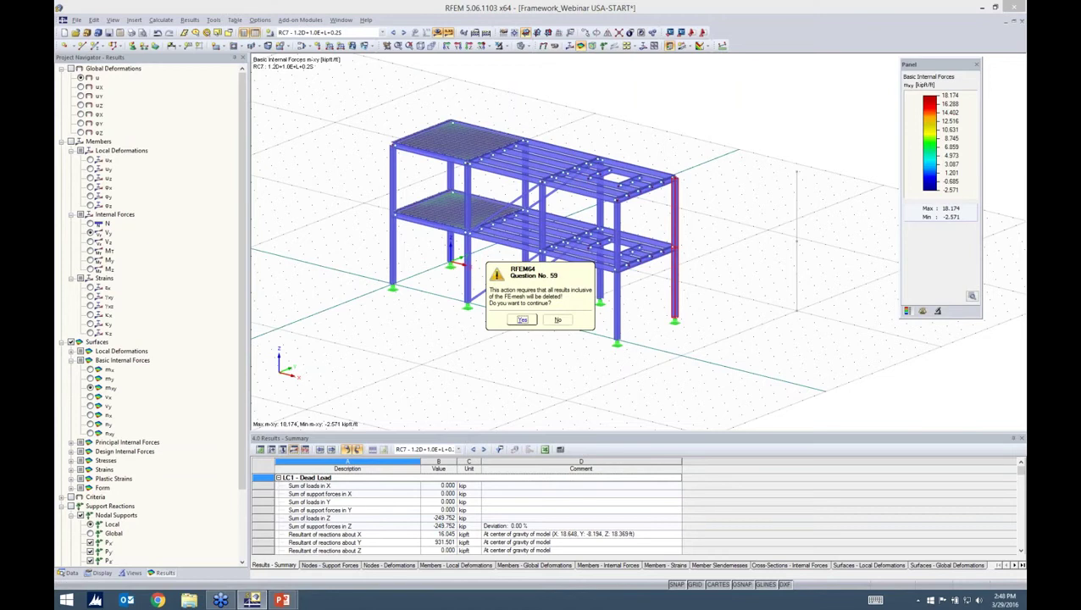
pyautogui.press('Return')
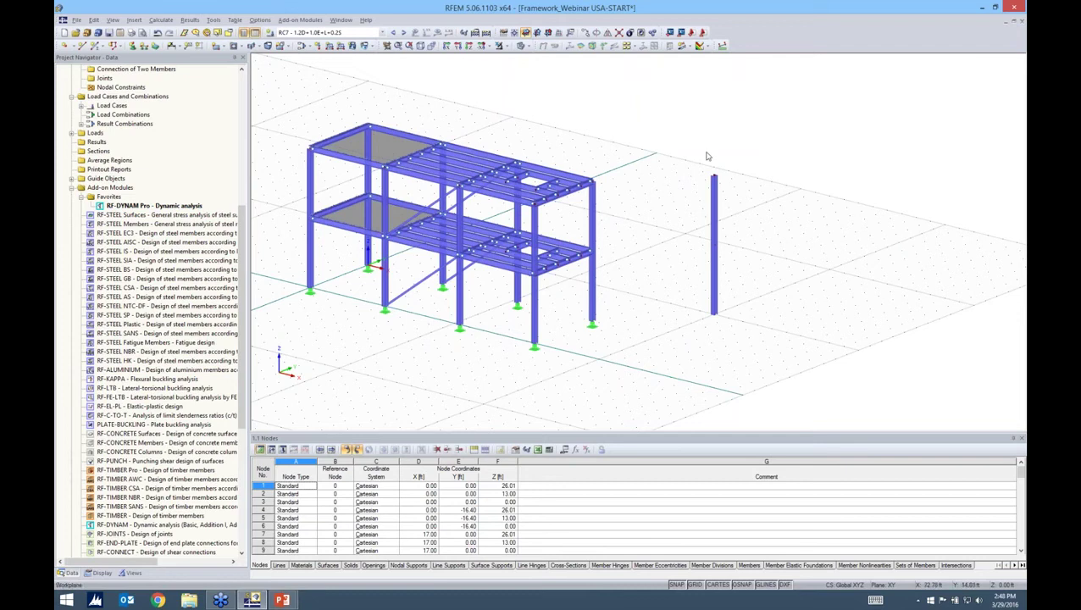
# Change the member type of the copied two-story column beside the frame from Beam to Result Beam.
pyautogui.click(715, 182)
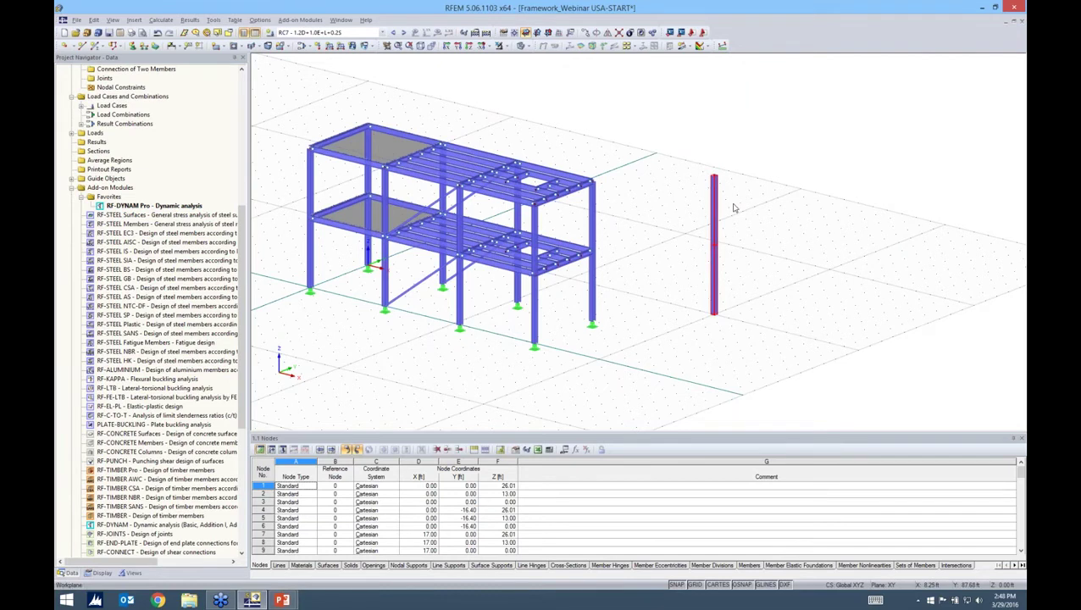
pyautogui.rightClick(717, 189)
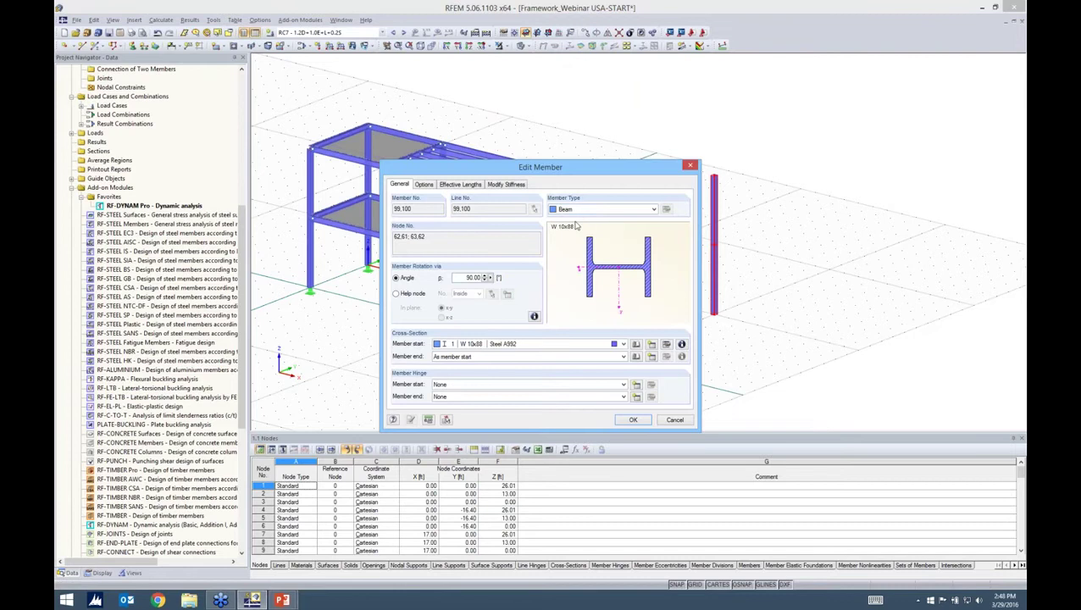
pyautogui.click(580, 210)
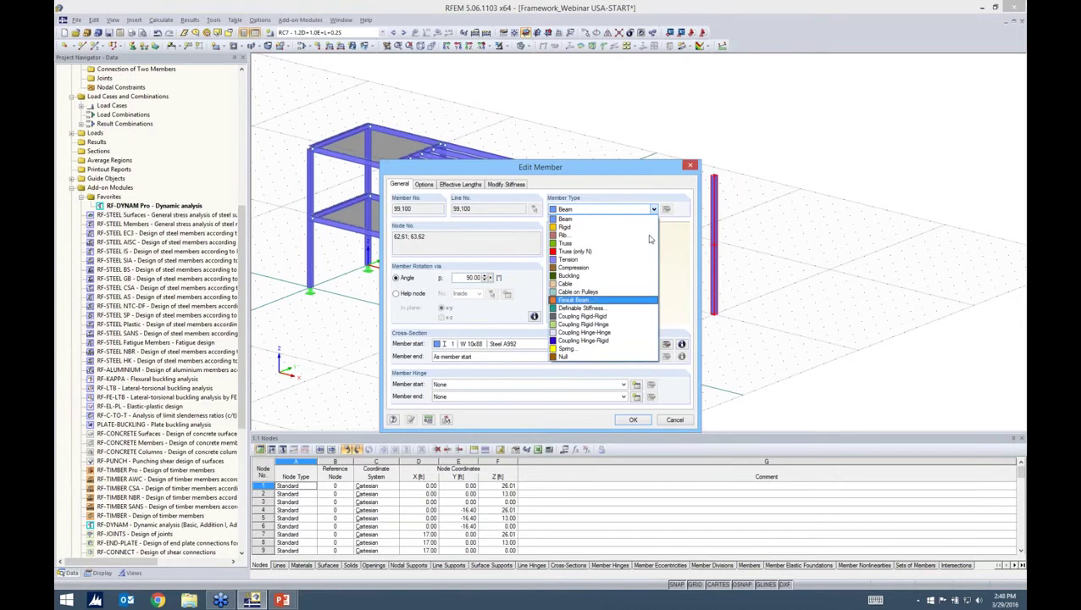
pyautogui.click(585, 300)
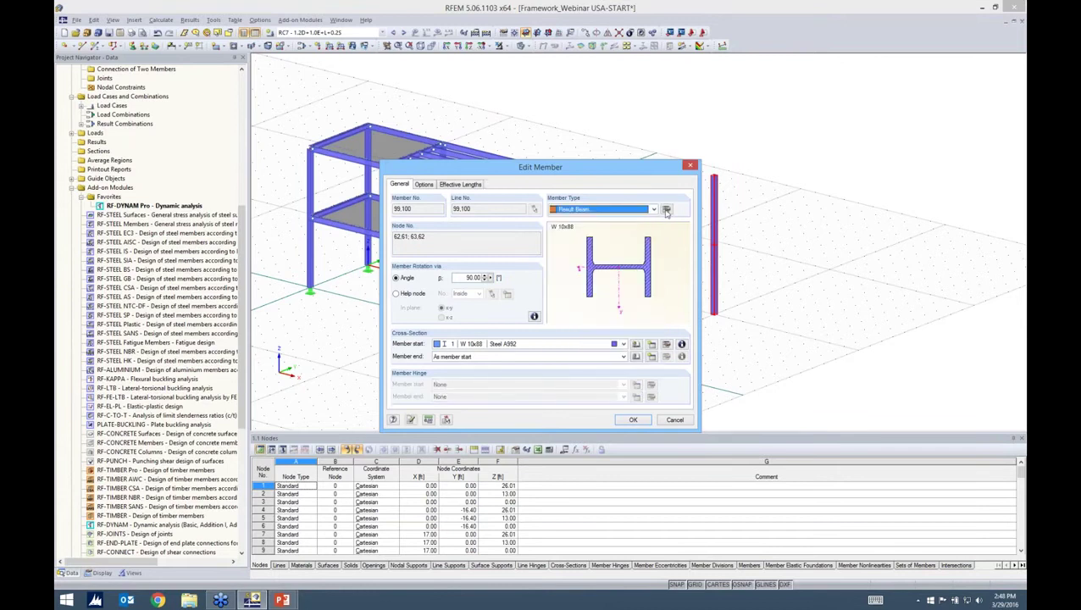
# Set the result beam to integrate stresses and forces from listed include objects, covering all surfaces, solids and members.
pyautogui.click(667, 209)
pyautogui.moveTo(481, 149); pyautogui.dragTo(568, 99)
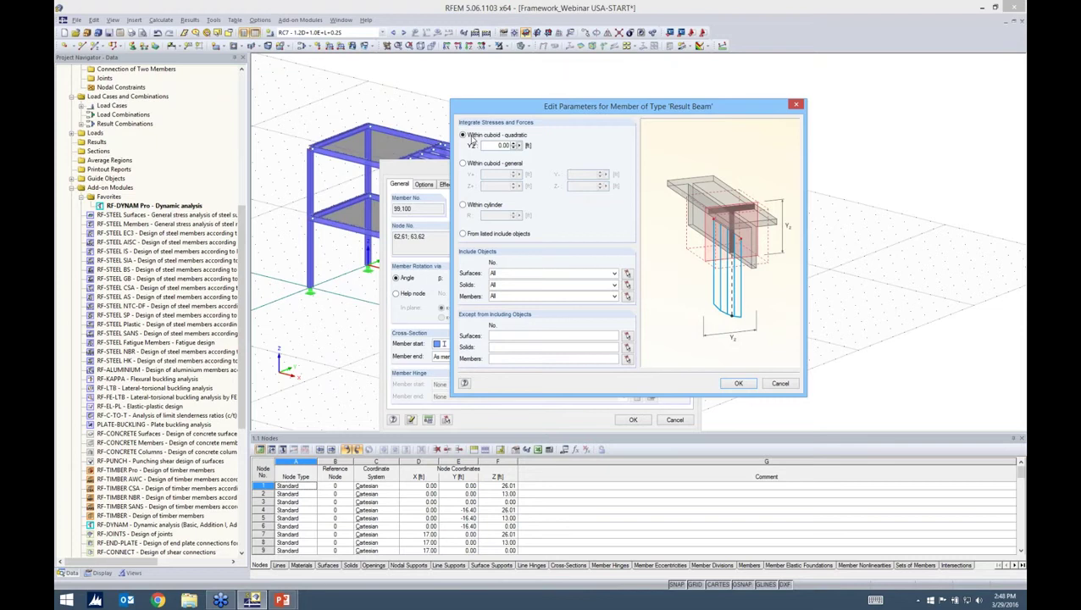
pyautogui.click(463, 233)
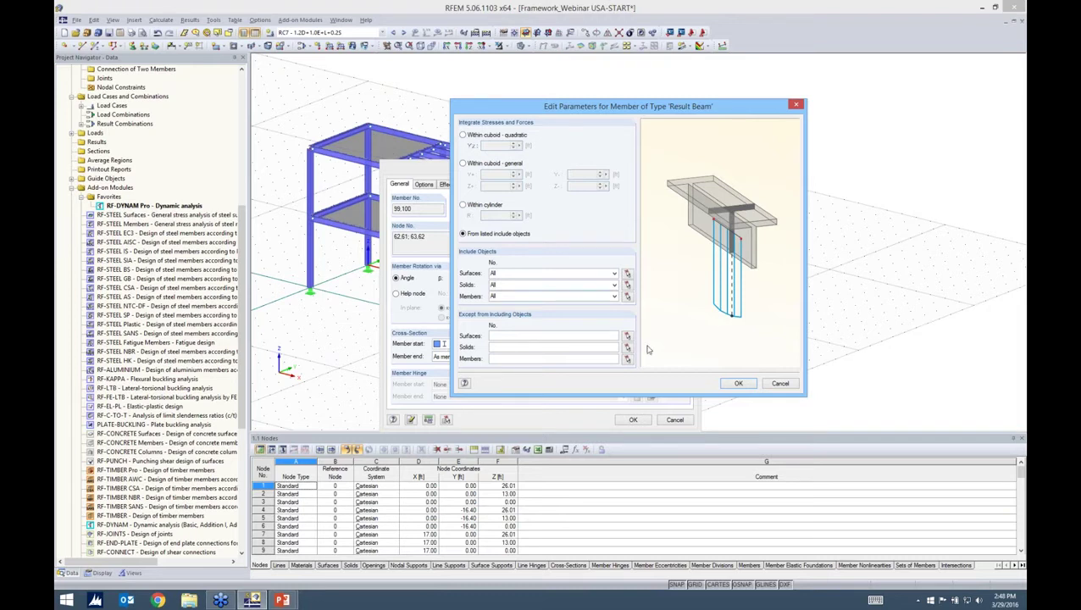
pyautogui.press('Return')
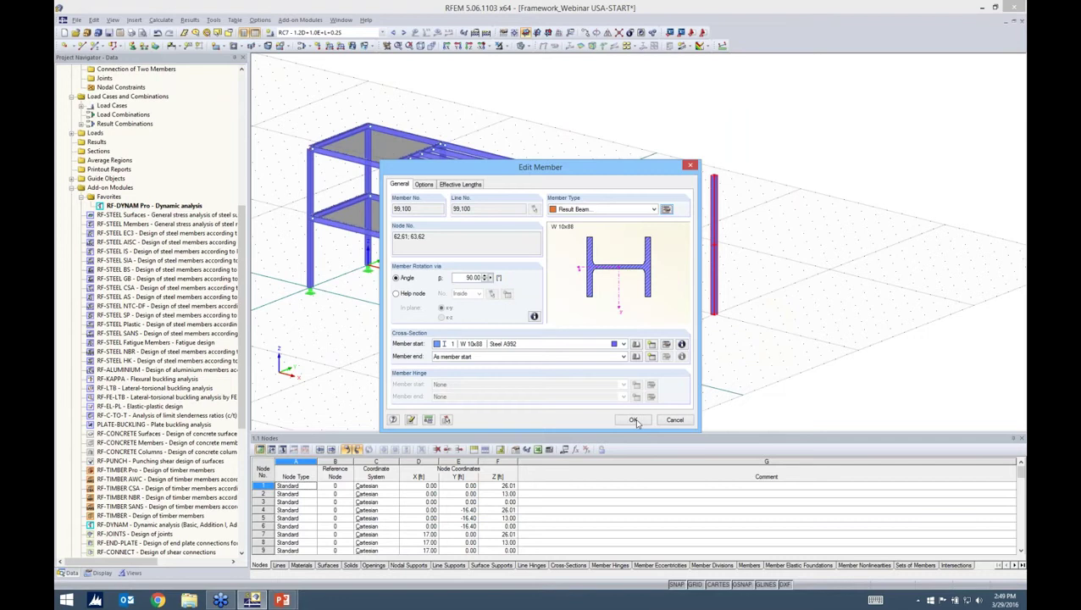
pyautogui.click(634, 420)
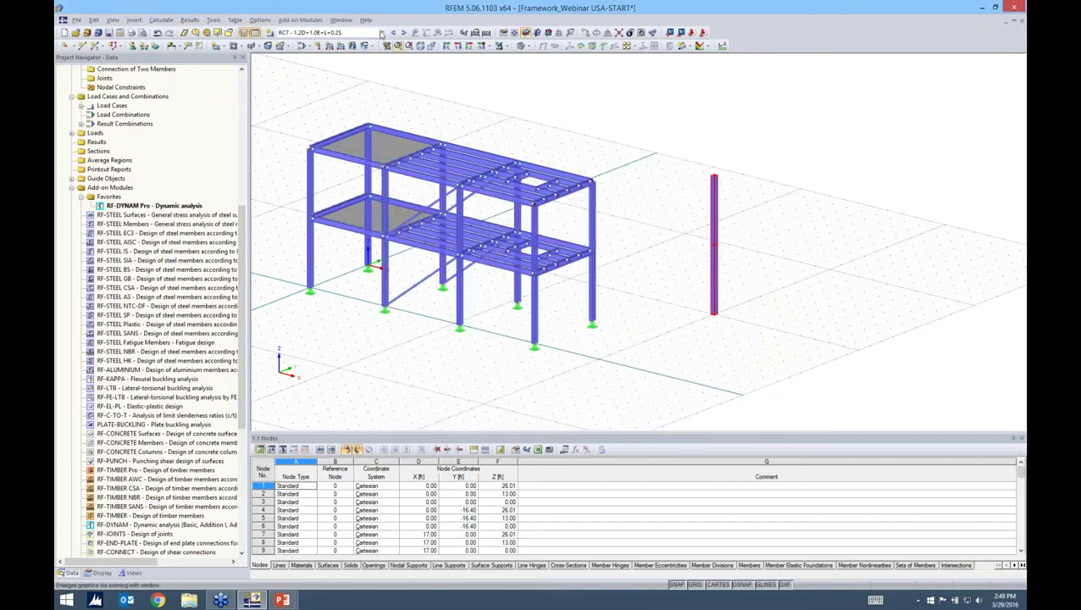
# Select the RF-DYNAM Pro case and calculate its missing results.
pyautogui.click(381, 33)
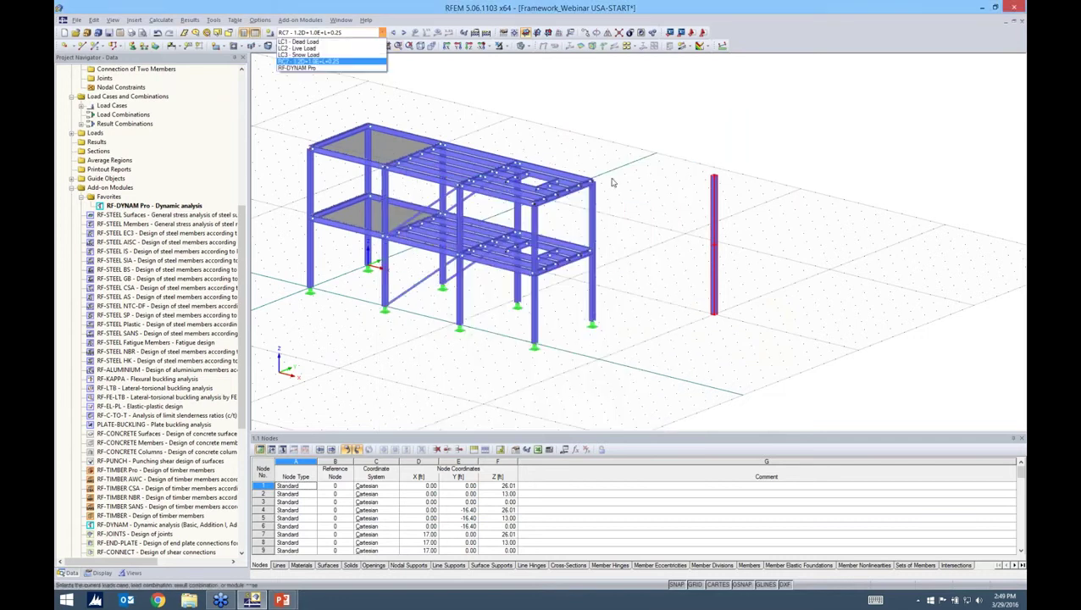
pyautogui.click(297, 68)
pyautogui.click(438, 33)
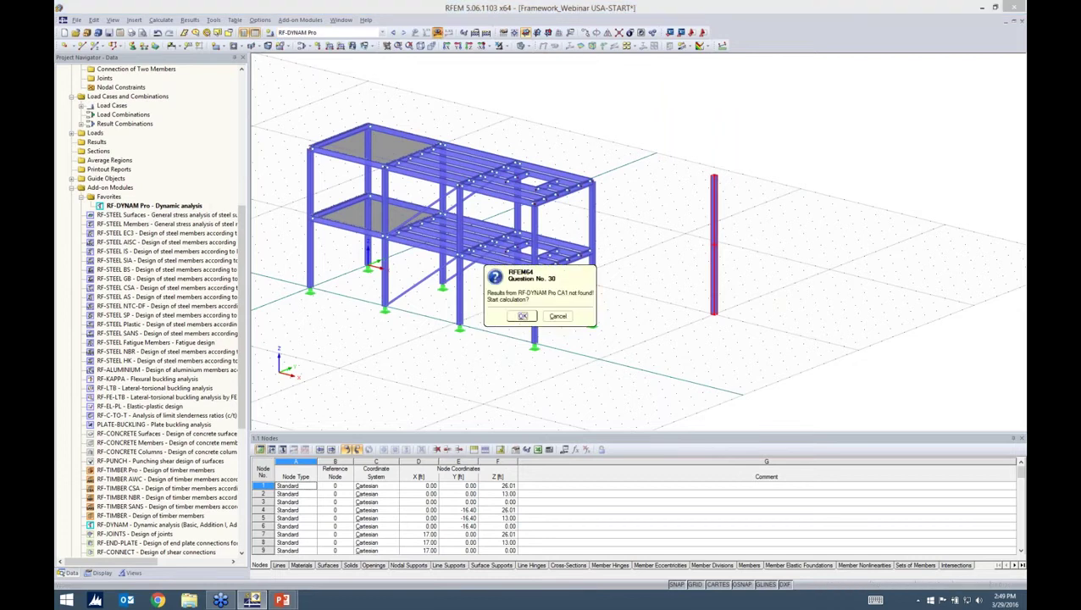
pyautogui.click(522, 316)
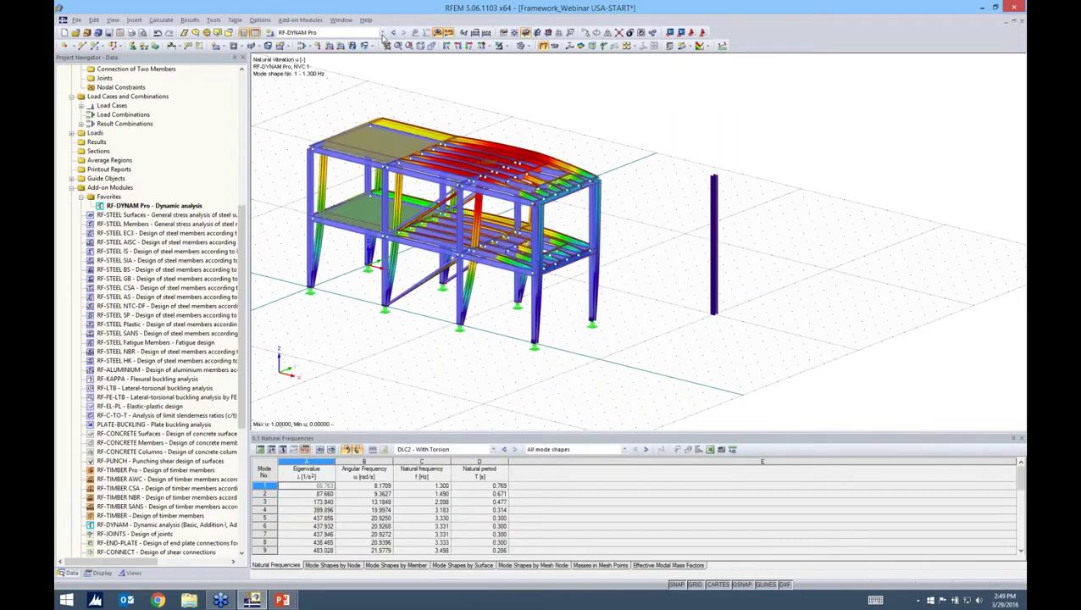
# Select result combination RC7 - 1.2D+1.0E+L+0.2S and calculate its results.
pyautogui.click(382, 32)
pyautogui.click(335, 141)
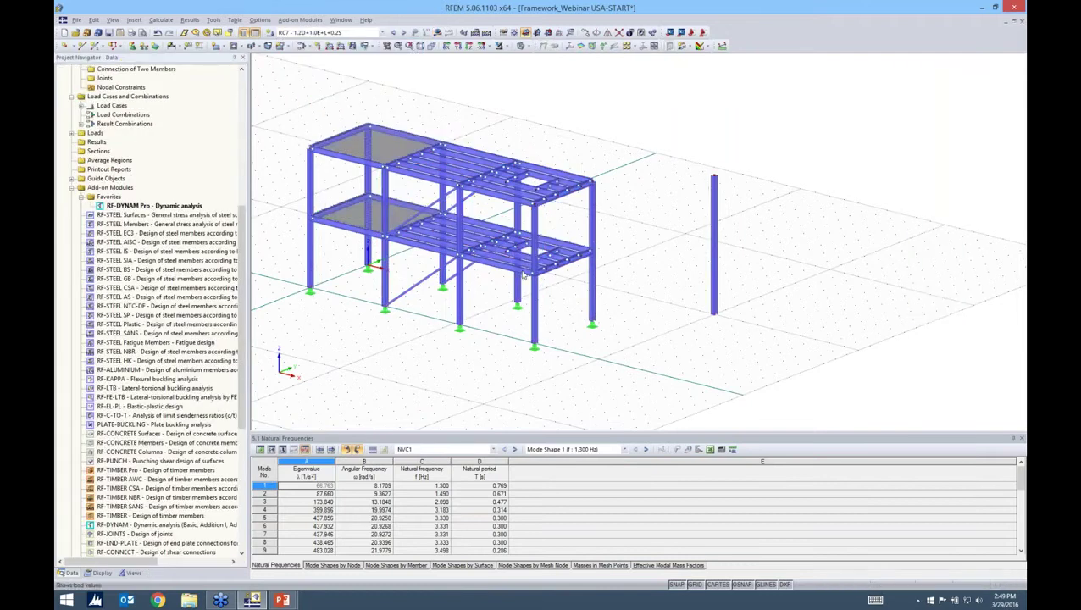
pyautogui.click(438, 32)
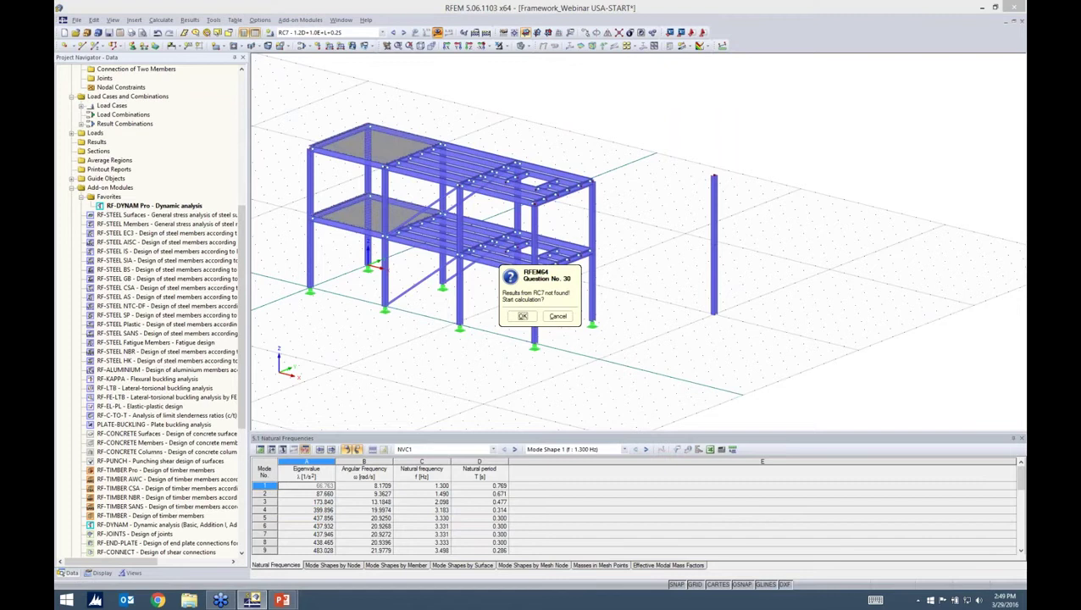
pyautogui.click(523, 316)
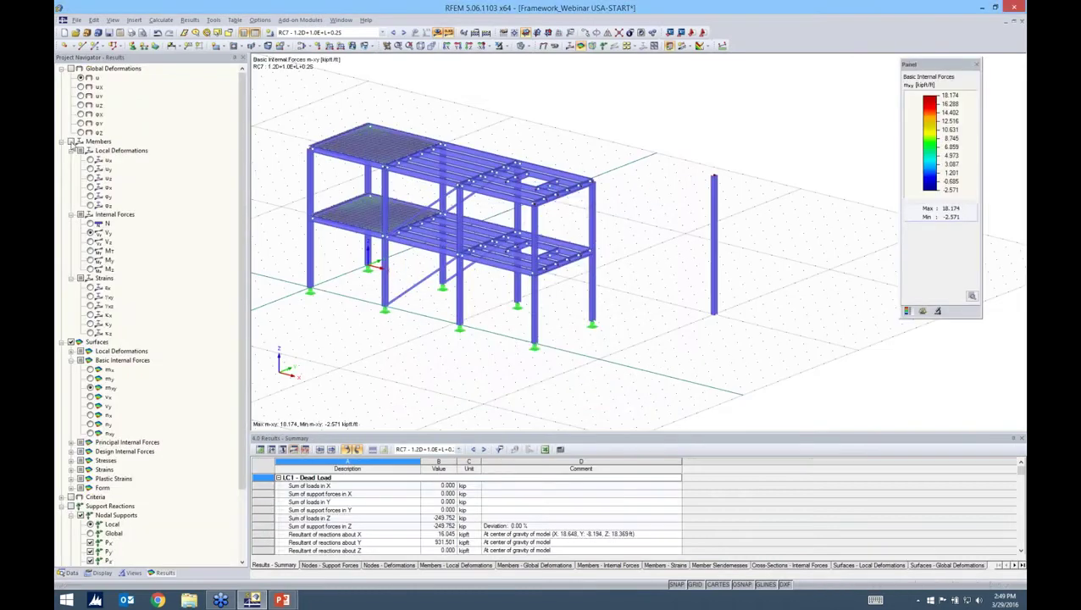
# Display the member results for RC7 with shear force V-y on the result beam.
pyautogui.click(72, 142)
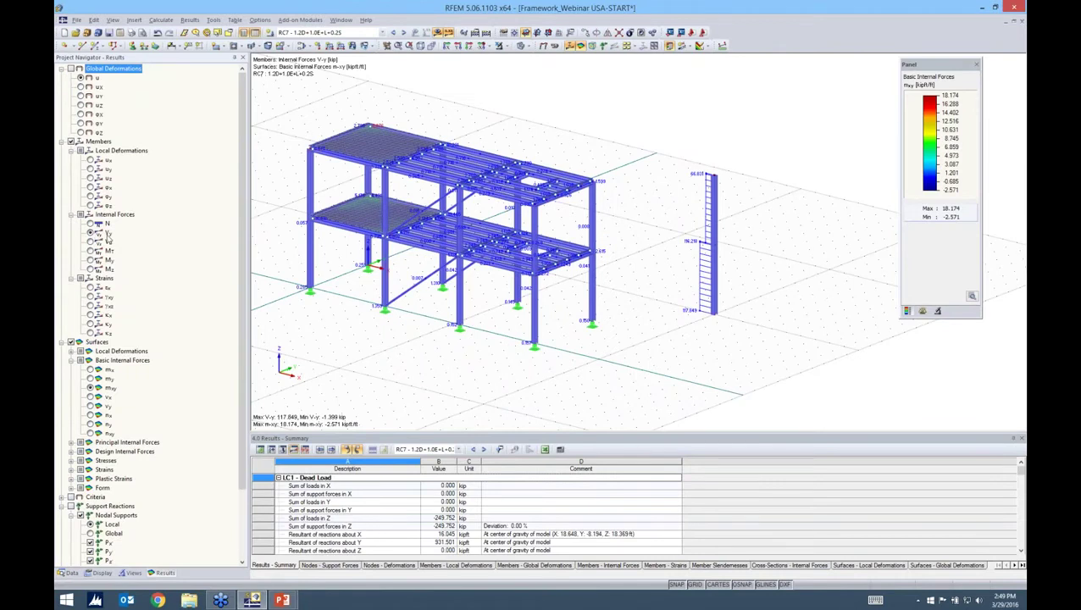
pyautogui.moveTo(667, 320); pyautogui.dragTo(681, 332, button='middle')
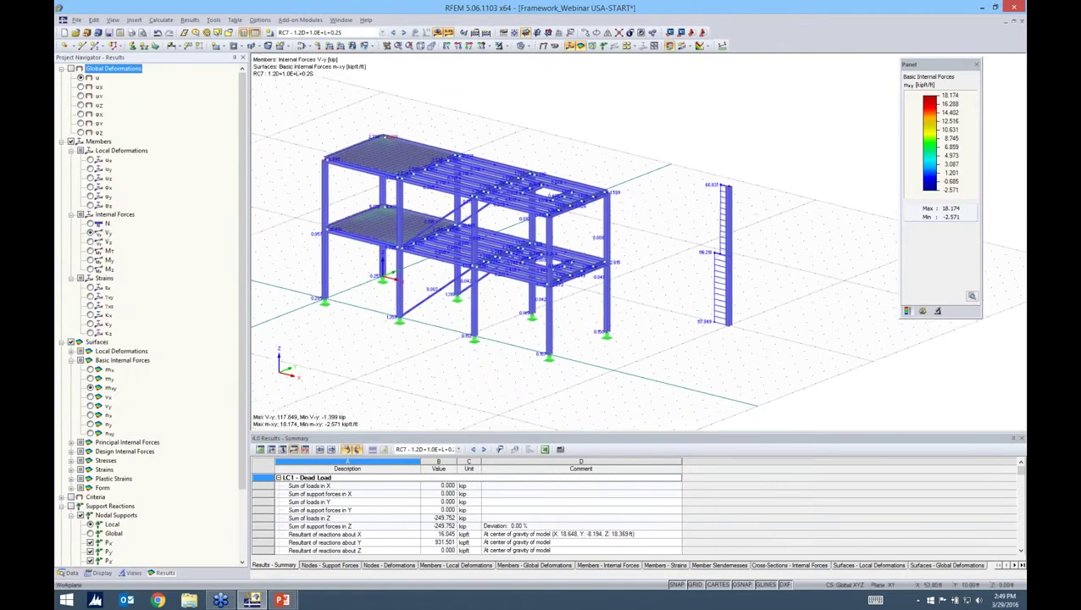
pyautogui.moveTo(733, 307); pyautogui.dragTo(737, 311, button='middle')
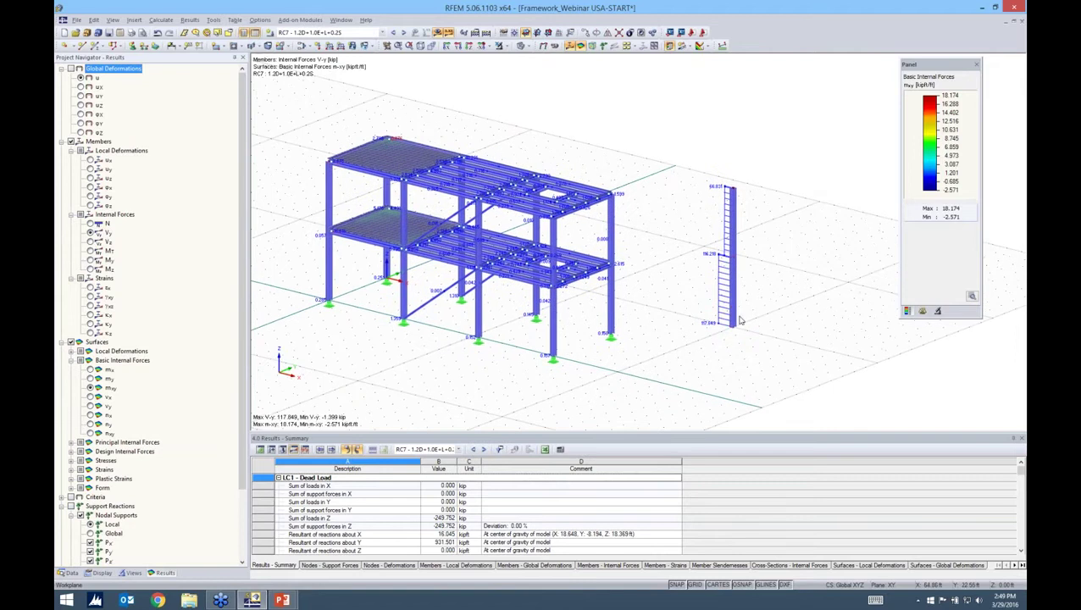
# Show the local member axis systems to check the result beam's orientation, and hide them again.
pyautogui.rightClick(736, 309)
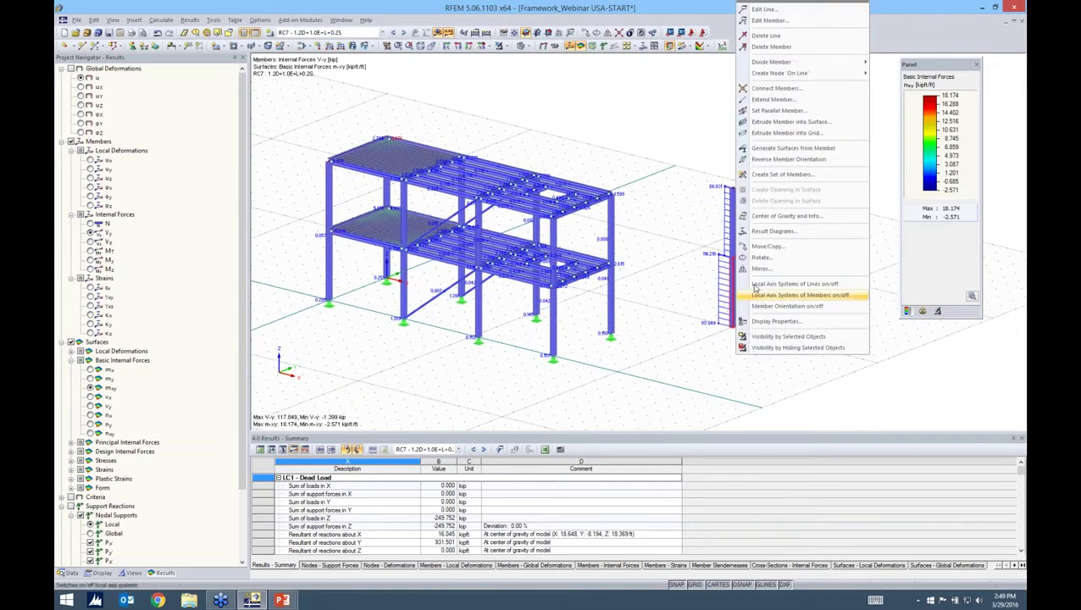
pyautogui.click(763, 295)
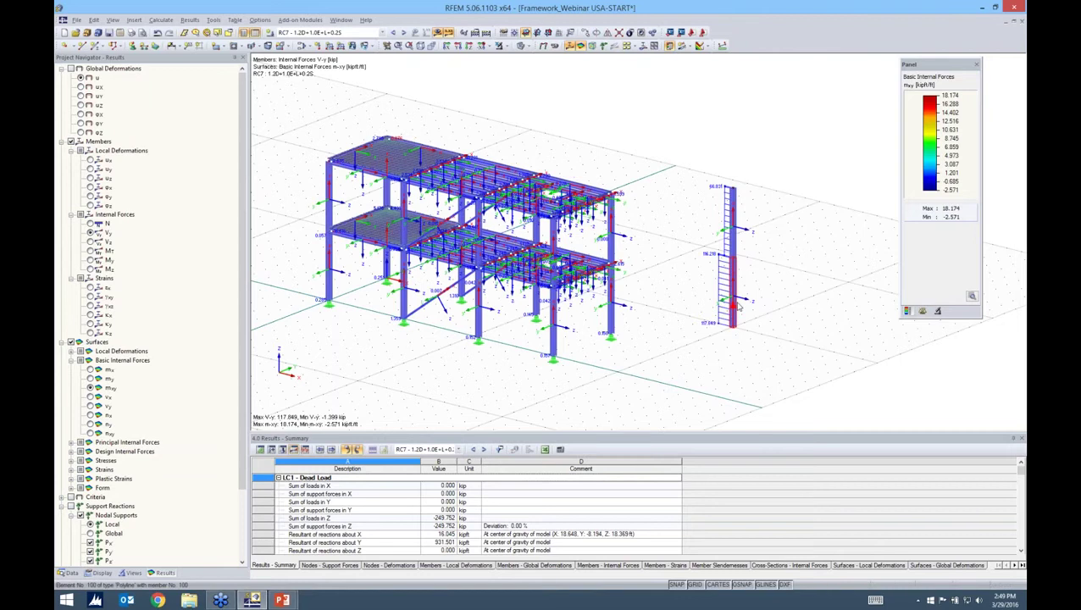
pyautogui.scroll(2, 737, 309)
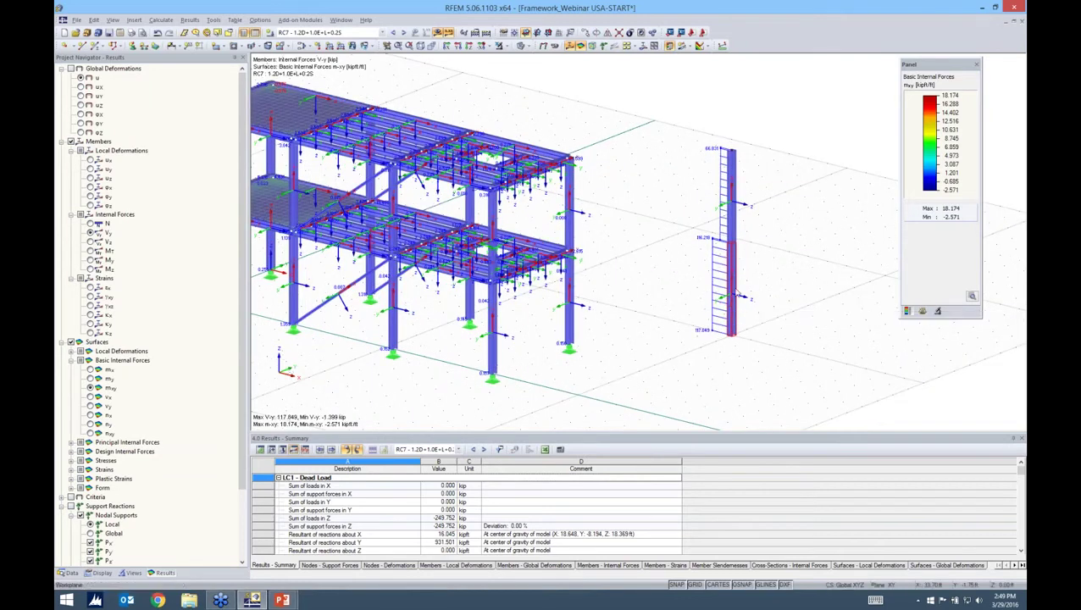
pyautogui.rightClick(738, 294)
pyautogui.click(747, 290)
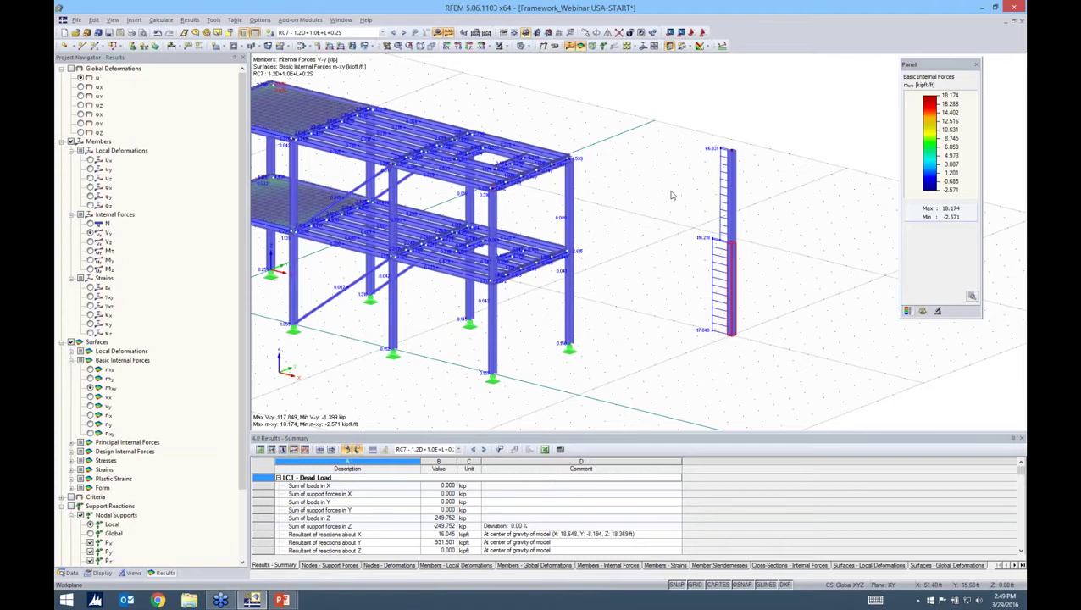
# Inspect the V-y story shear on the result beam, switch the member results to V-z, and turn off the grid.
pyautogui.scroll(2, 702, 225)
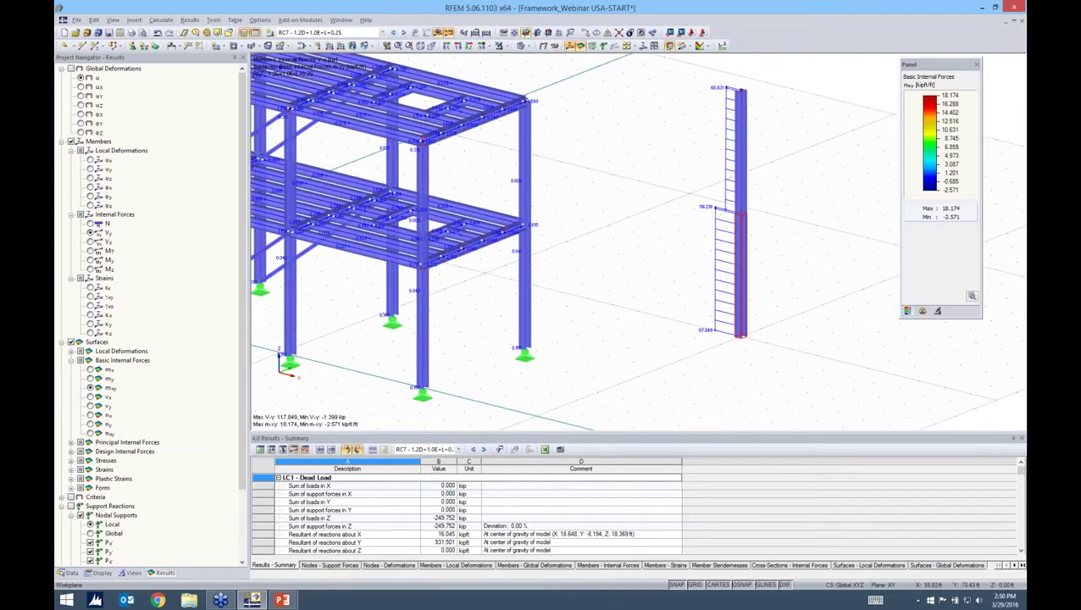
pyautogui.moveTo(715, 91); pyautogui.dragTo(706, 107, button='middle')
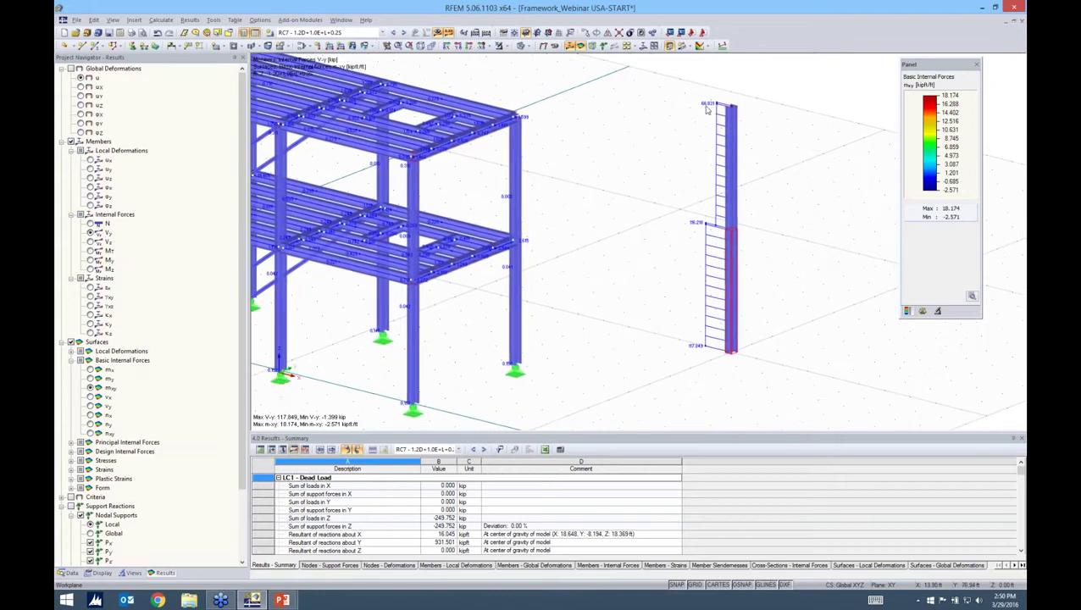
pyautogui.click(91, 242)
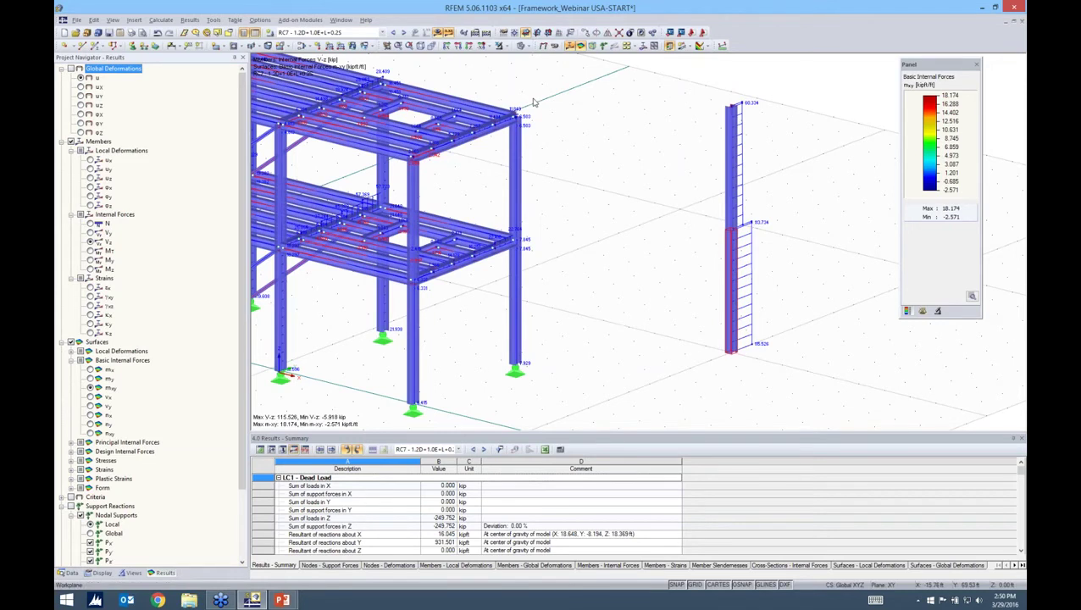
pyautogui.moveTo(534, 103); pyautogui.dragTo(584, 128, button='middle')
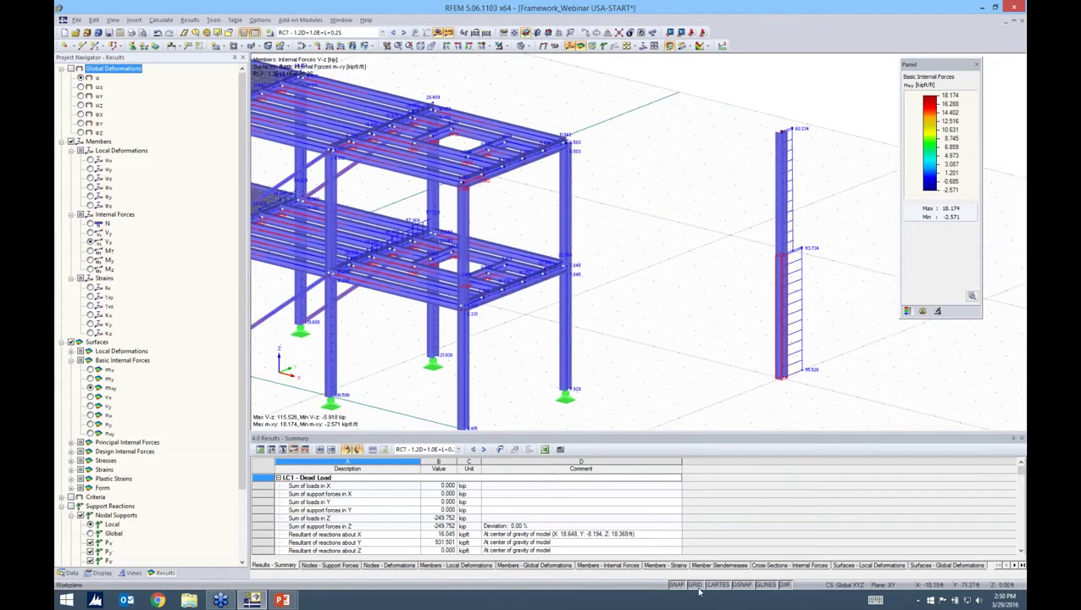
pyautogui.scroll(-3, 538, 99)
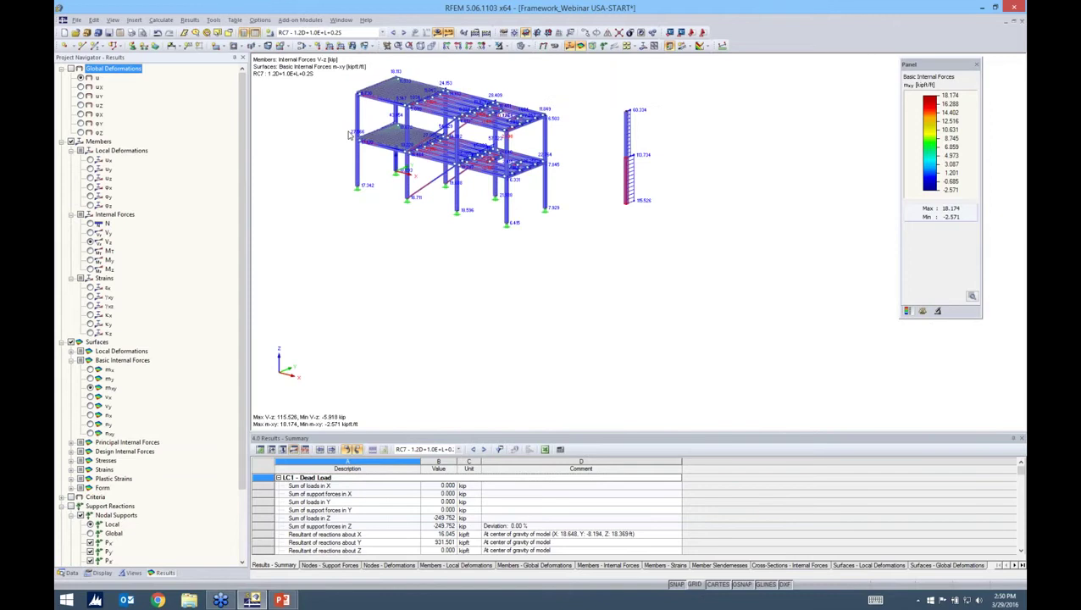
pyautogui.moveTo(349, 135); pyautogui.dragTo(417, 178, button='middle')
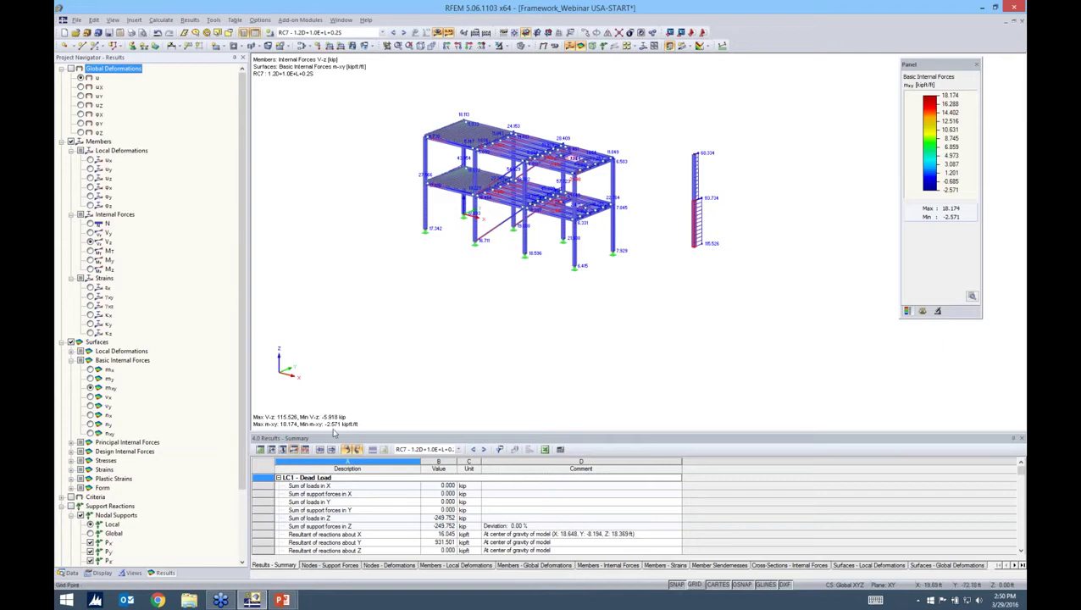
# Switch to the PowerPoint slide on story shear and drift to check the drift method, and return to RFEM.
pyautogui.hotkey('alt', 'Tab')
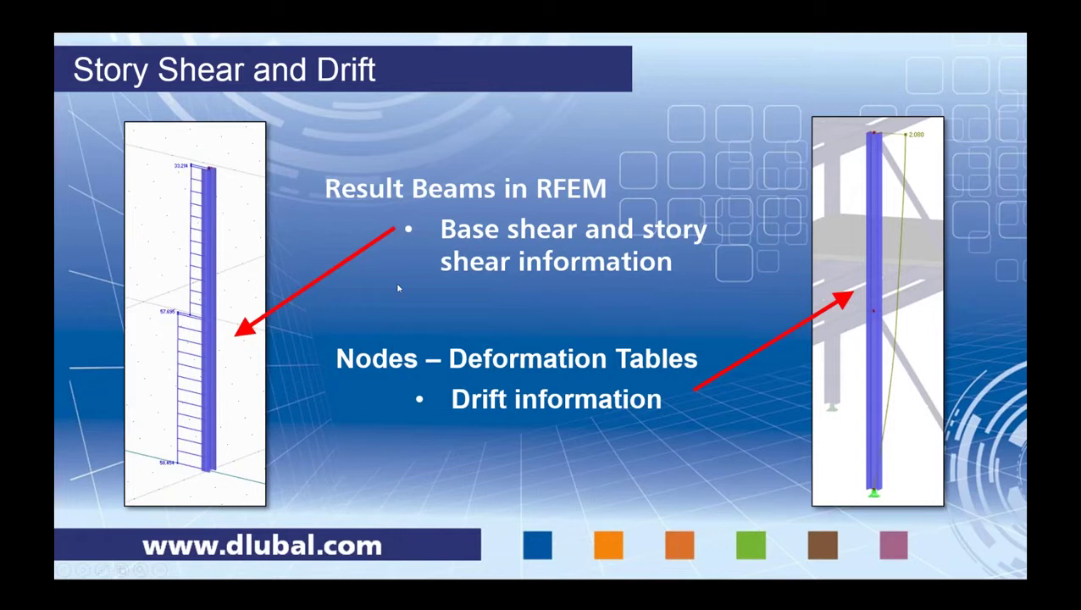
pyautogui.hotkey('alt', 'Tab')
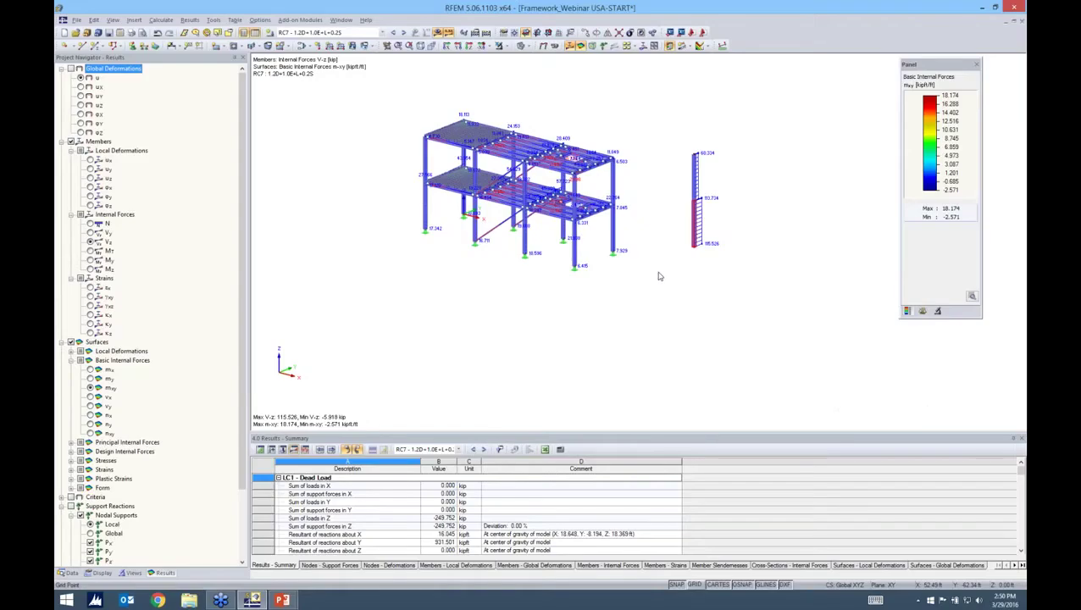
# Display the global deformations u for RC7 with the member deformations drawn as lines.
pyautogui.click(71, 68)
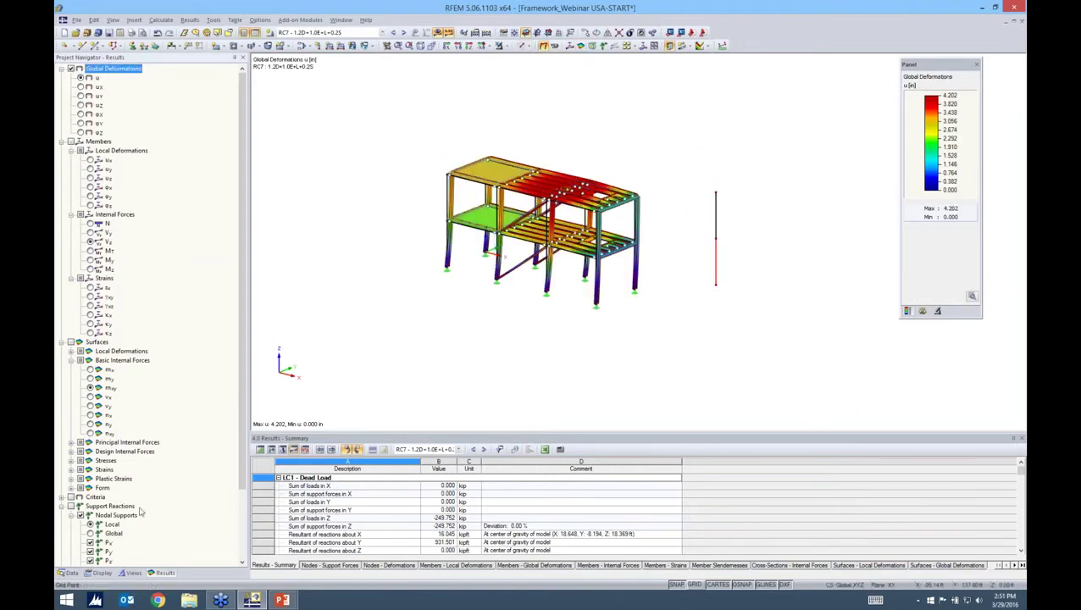
pyautogui.click(102, 573)
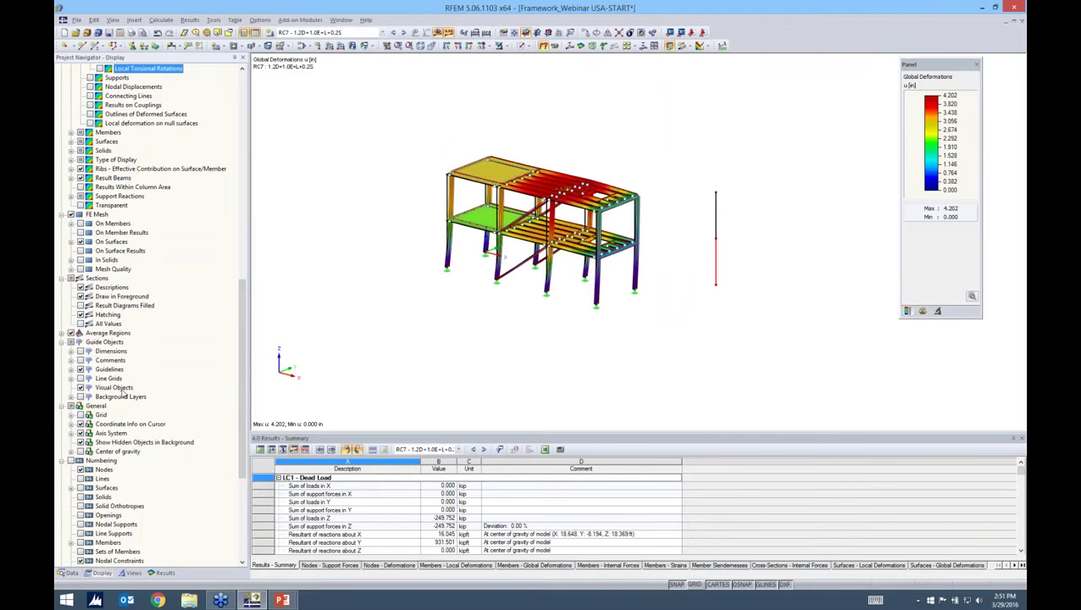
pyautogui.scroll(1, 103, 149)
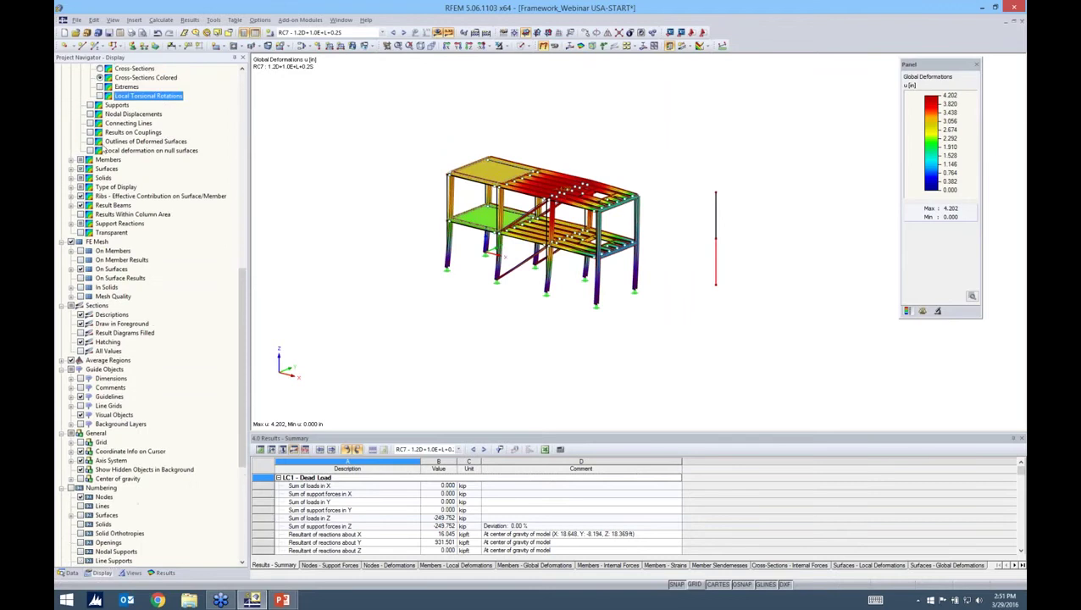
pyautogui.scroll(3, 103, 147)
pyautogui.click(100, 142)
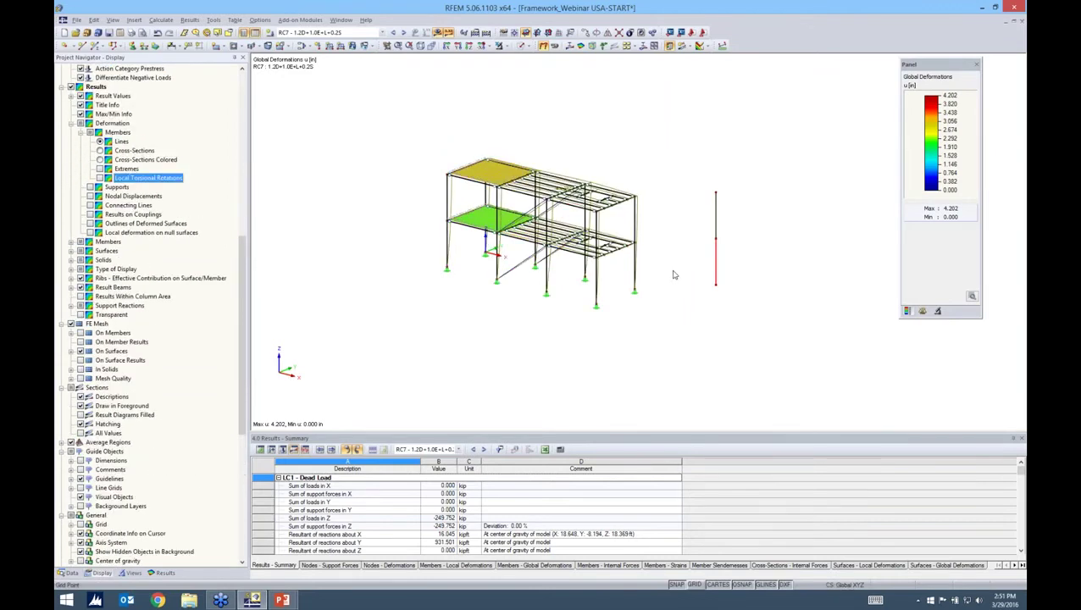
pyautogui.scroll(2, 674, 274)
pyautogui.scroll(2, 474, 263)
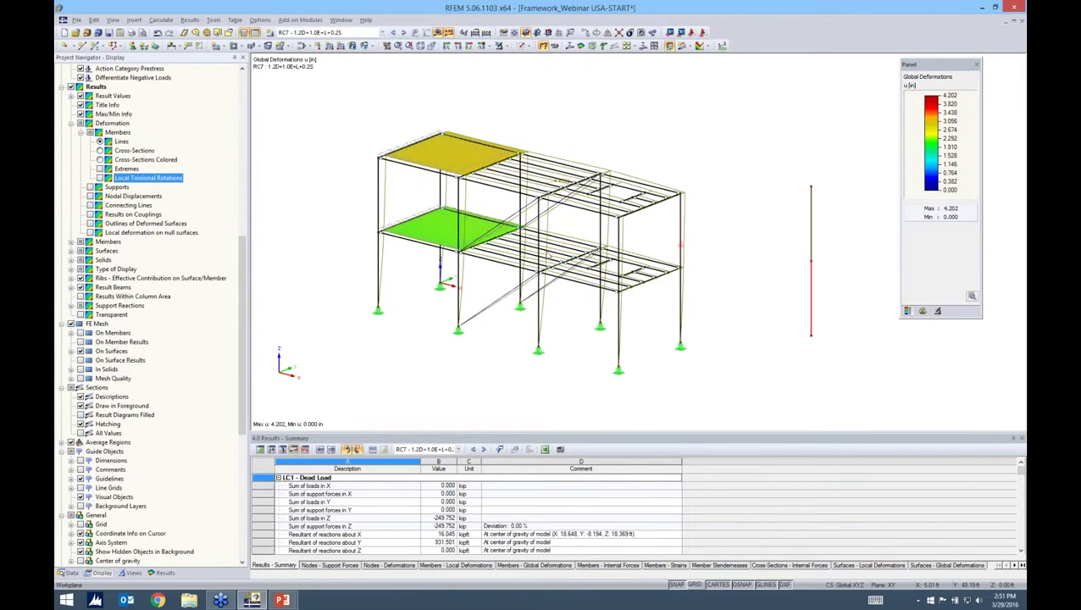
# Limit the deformation display to members 2,6,12,24,42,54,86,98, and switch it to the upper-story columns 1,5,11,23,41,53,85,97.
pyautogui.click(938, 311)
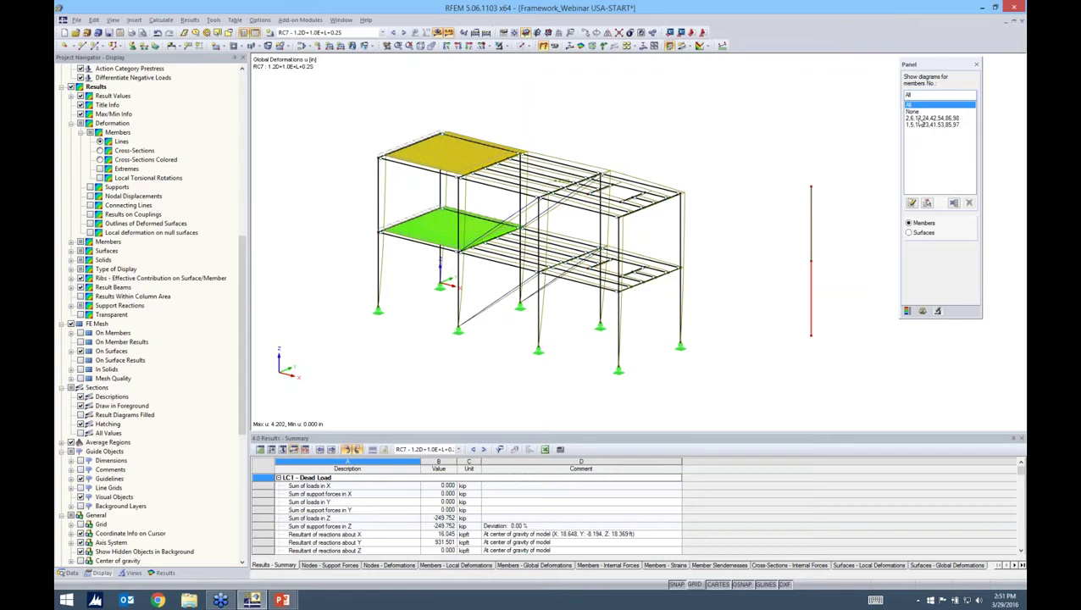
pyautogui.click(921, 119)
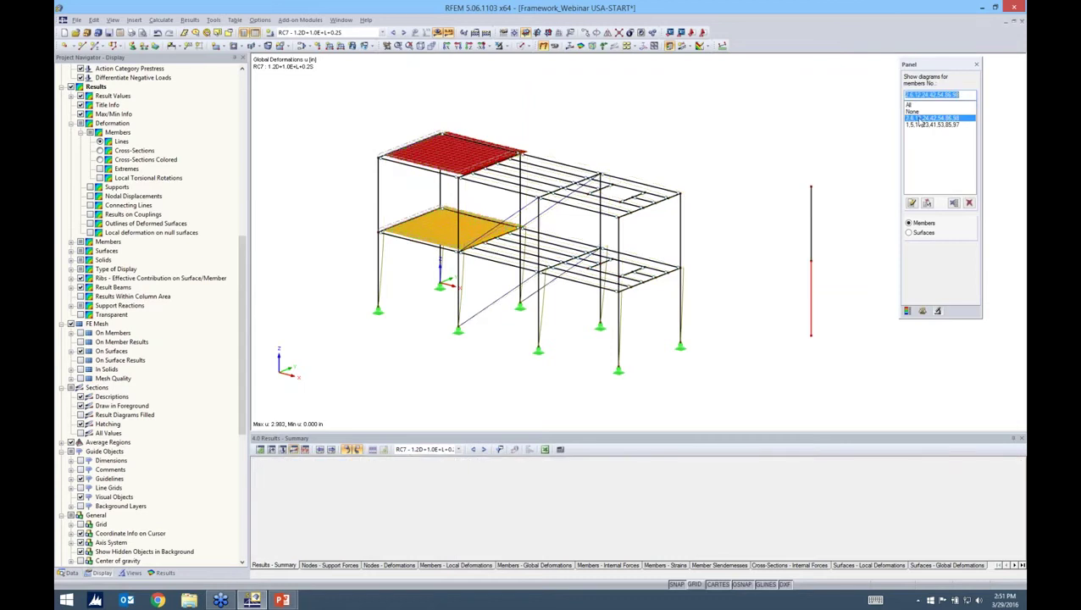
pyautogui.click(921, 124)
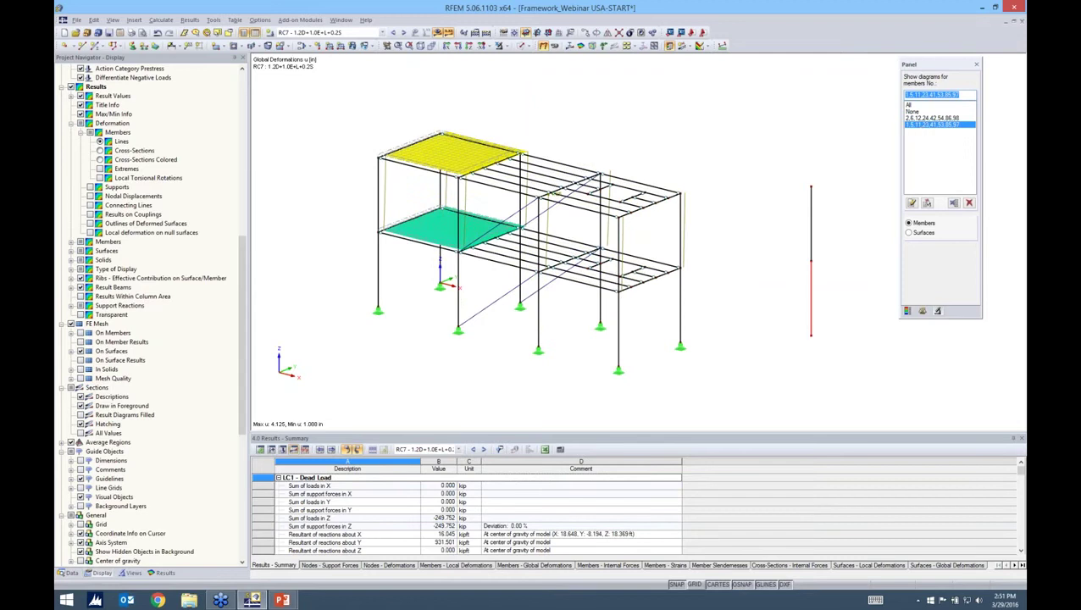
pyautogui.keyDown('ctrl'); pyautogui.moveTo(688, 251); pyautogui.dragTo(608, 218, button='middle'); pyautogui.keyUp('ctrl')
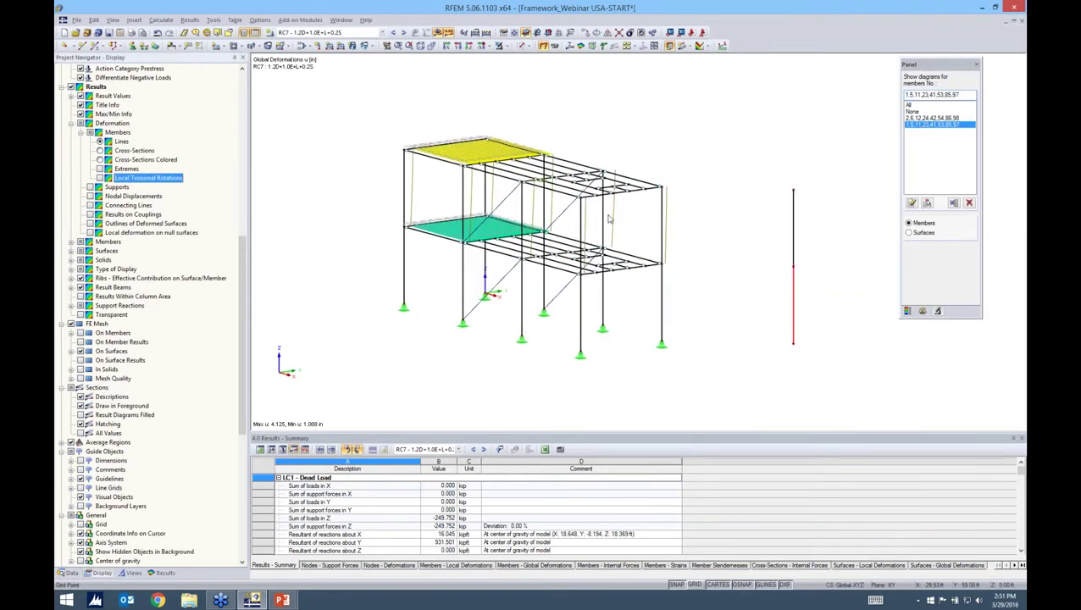
pyautogui.click(605, 219)
pyautogui.scroll(3, 622, 214)
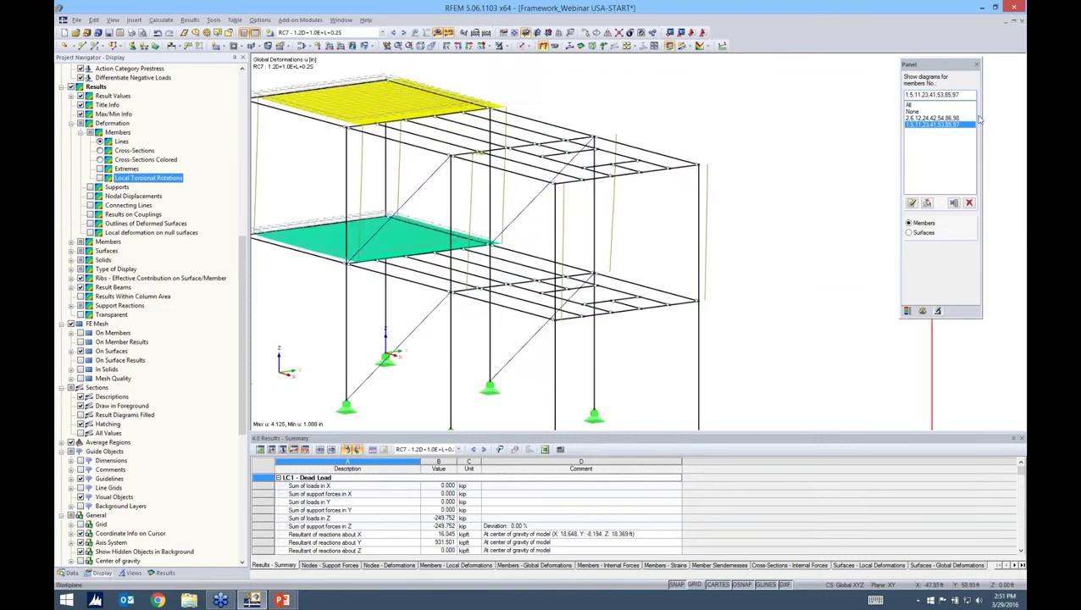
pyautogui.click(949, 118)
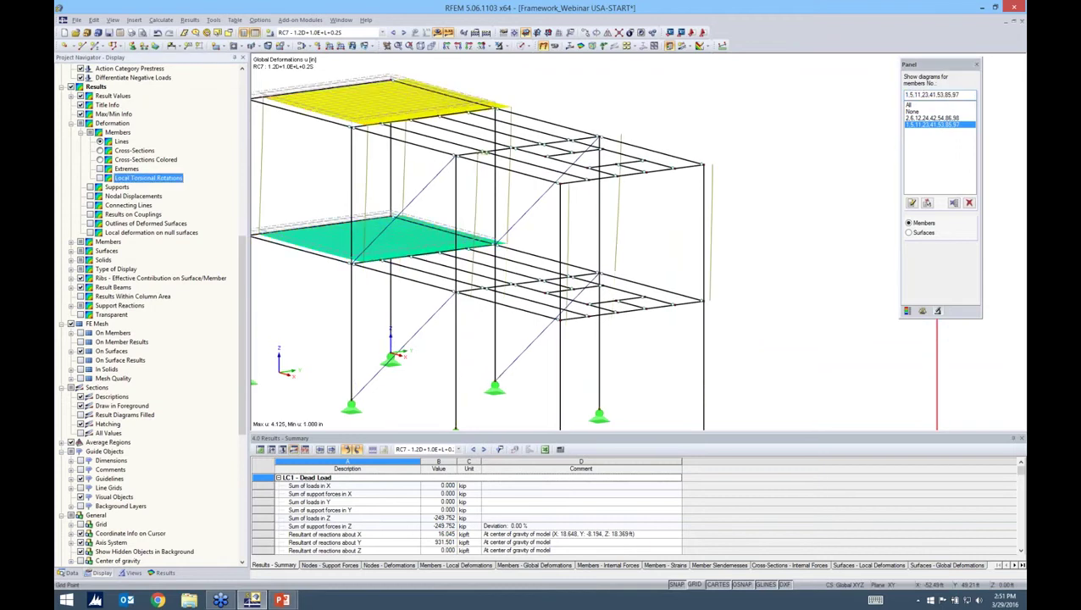
pyautogui.keyDown('ctrl'); pyautogui.moveTo(508, 253); pyautogui.dragTo(513, 218, button='middle'); pyautogui.keyUp('ctrl')
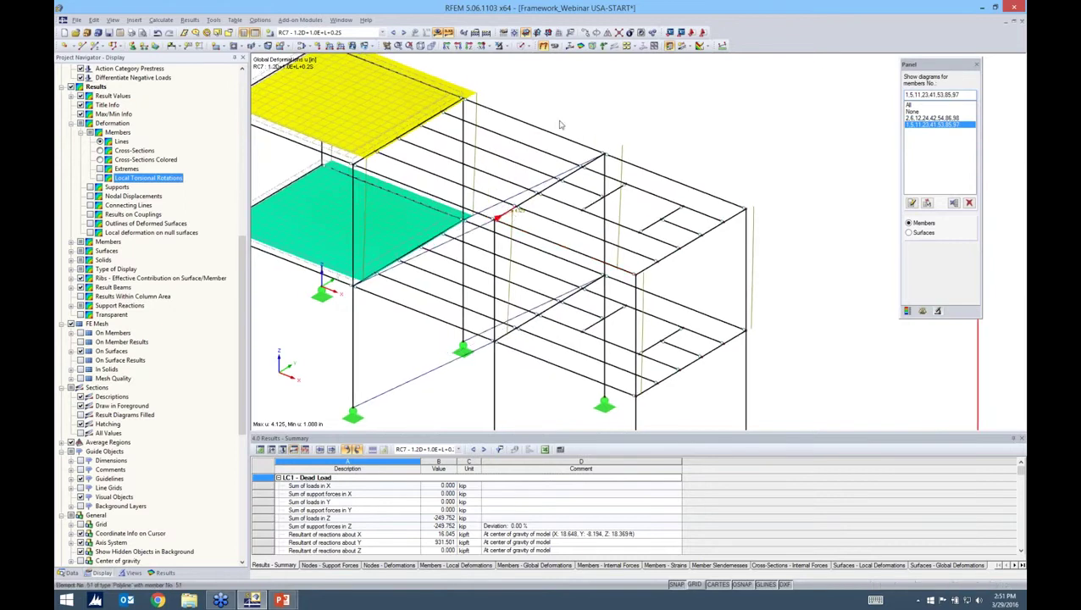
pyautogui.keyDown('ctrl'); pyautogui.moveTo(559, 126); pyautogui.dragTo(521, 216, button='middle'); pyautogui.keyUp('ctrl')
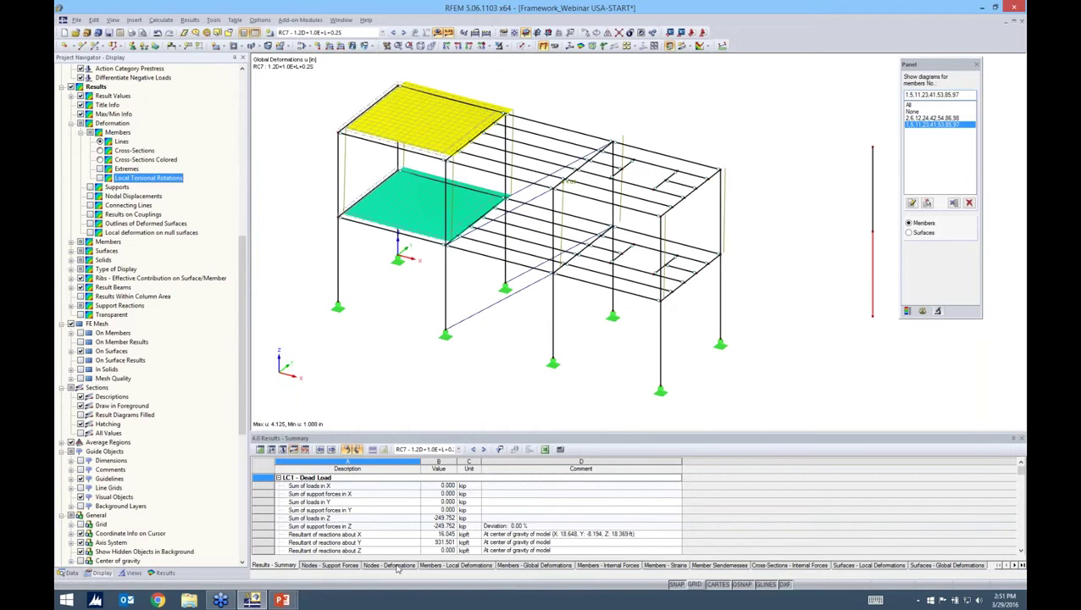
# Show the nodal deformations results table and enlarge the table area.
pyautogui.click(391, 565)
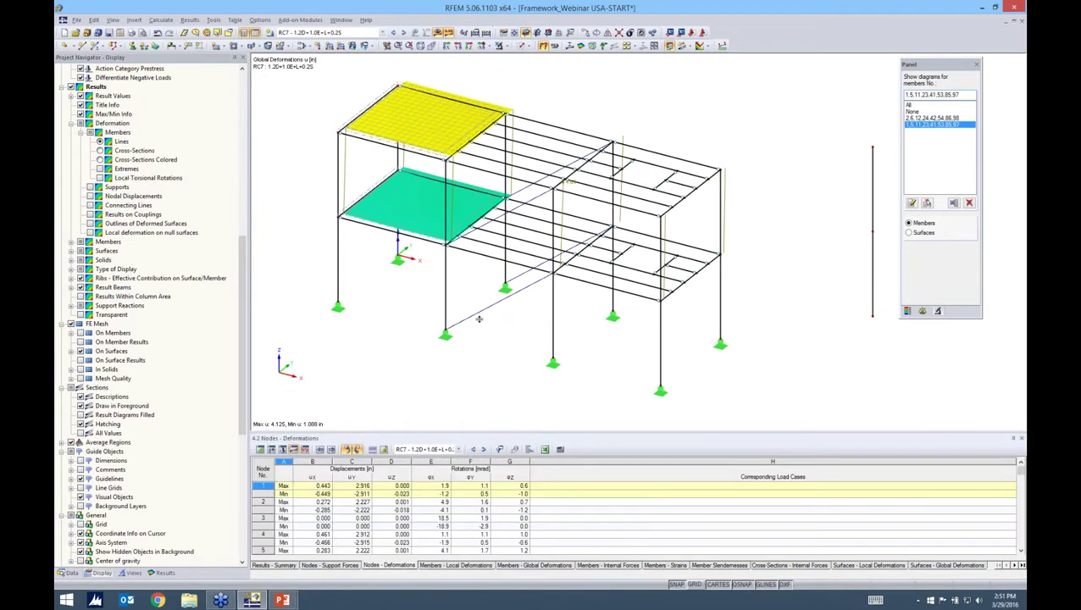
pyautogui.moveTo(479, 435); pyautogui.dragTo(479, 321)
pyautogui.moveTo(557, 280); pyautogui.dragTo(567, 216, button='middle')
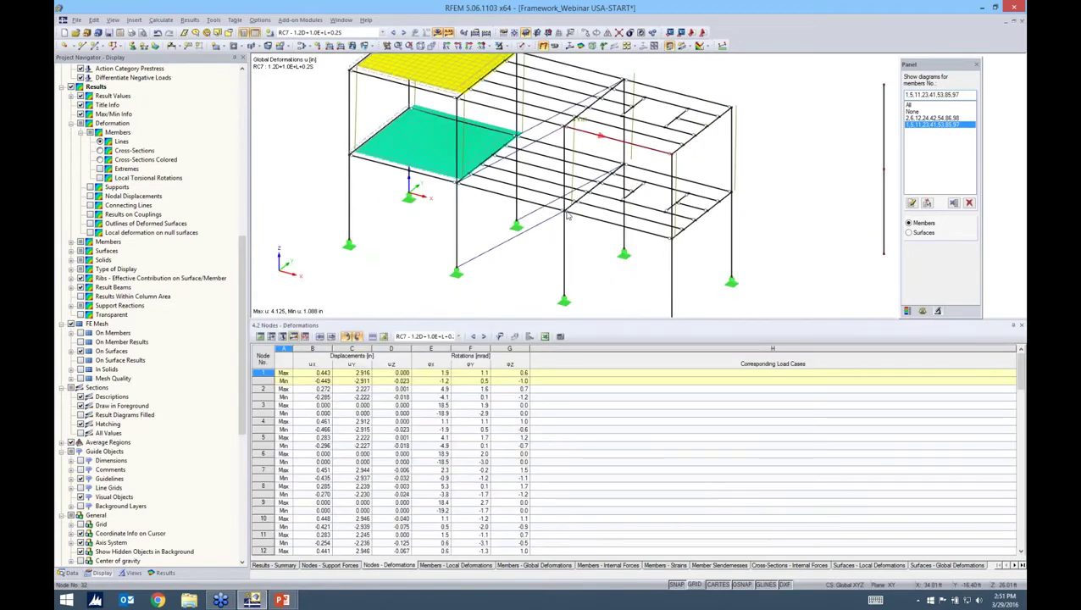
# Restrict the nodal deformations table to nodes 32, 33 and 34 of the front column line, and show node numbers on the model.
pyautogui.click(565, 300)
pyautogui.click(566, 300)
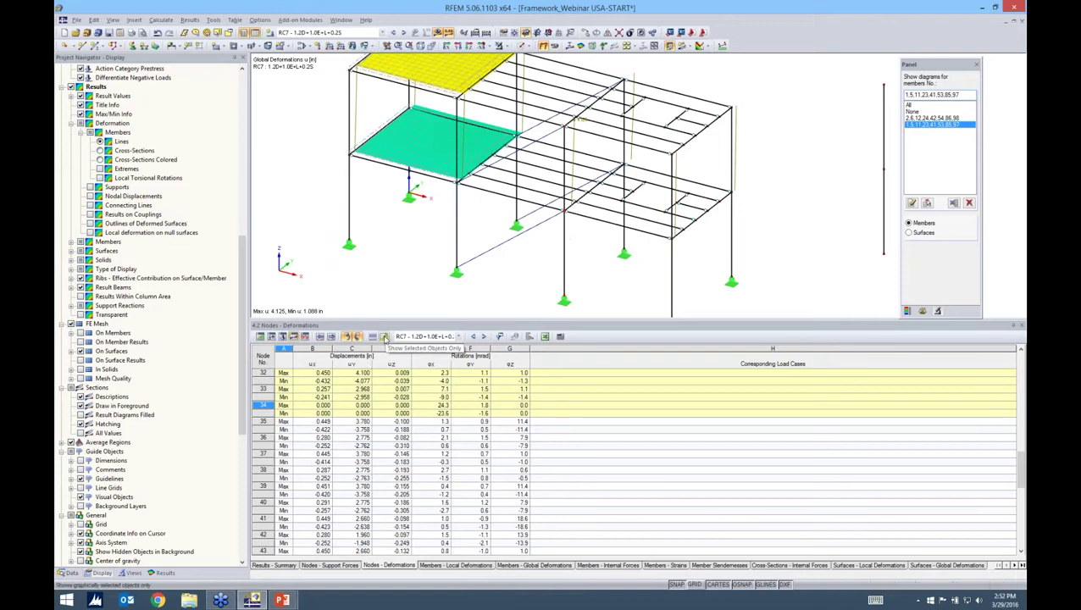
pyautogui.click(384, 337)
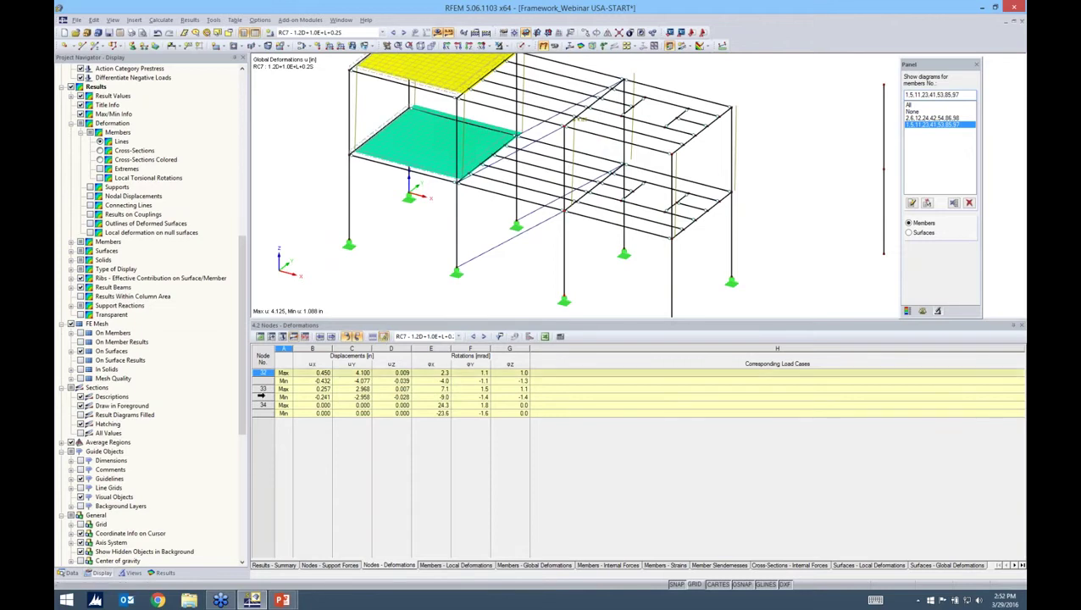
pyautogui.click(261, 395)
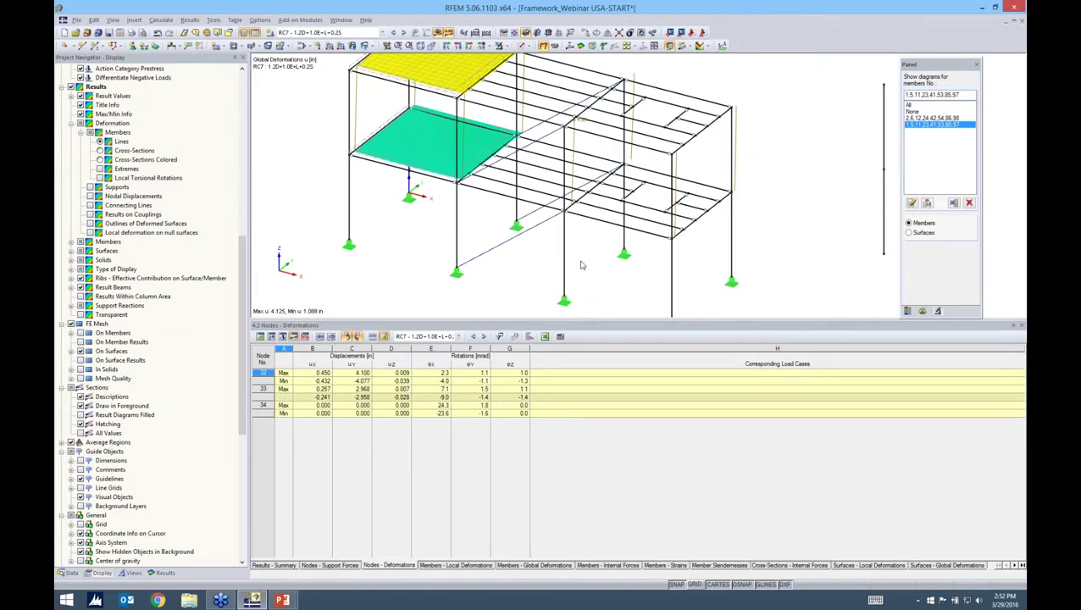
pyautogui.rightClick(582, 265)
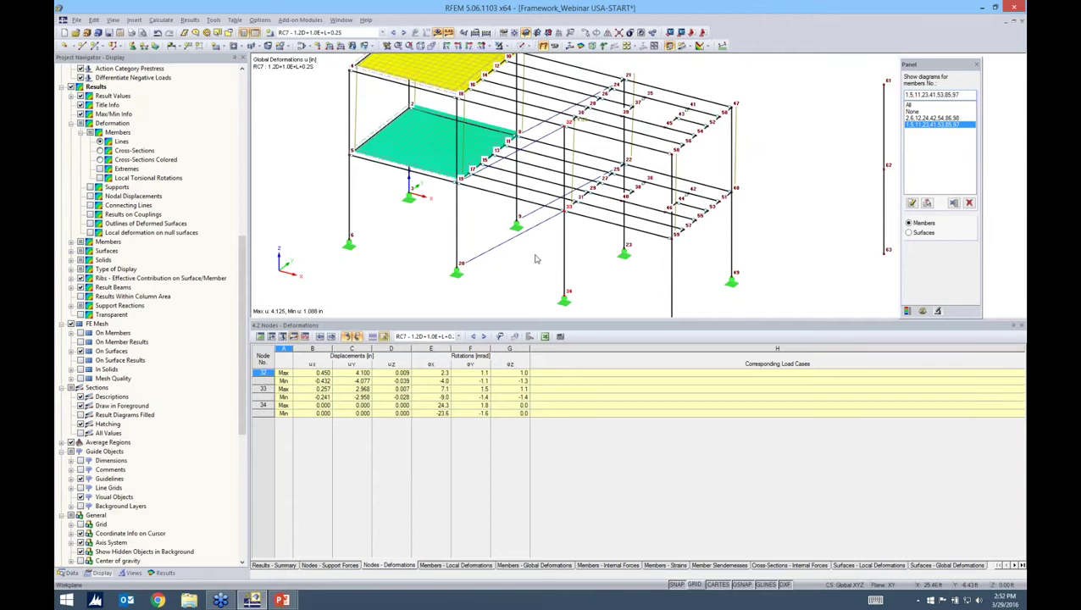
pyautogui.keyDown('ctrl'); pyautogui.moveTo(536, 258); pyautogui.dragTo(538, 258, button='middle'); pyautogui.keyUp('ctrl')
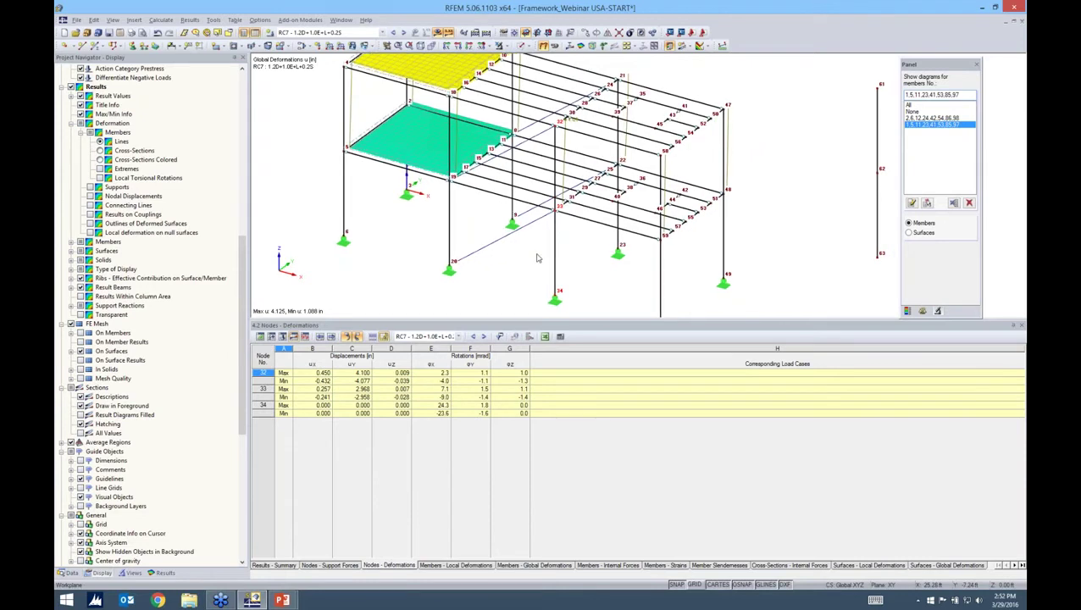
# Glance at the Scaling of Forces slide in PowerPoint, return to RFEM, and display the V-z internal forces for all members.
pyautogui.hotkey('alt', 'Tab')
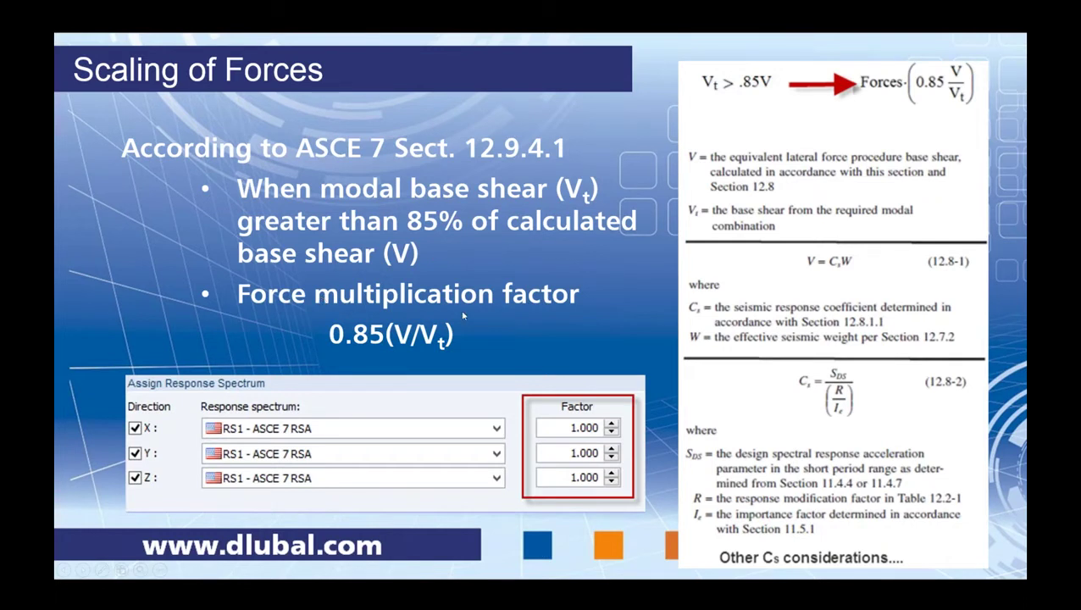
pyautogui.hotkey('alt', 'Tab')
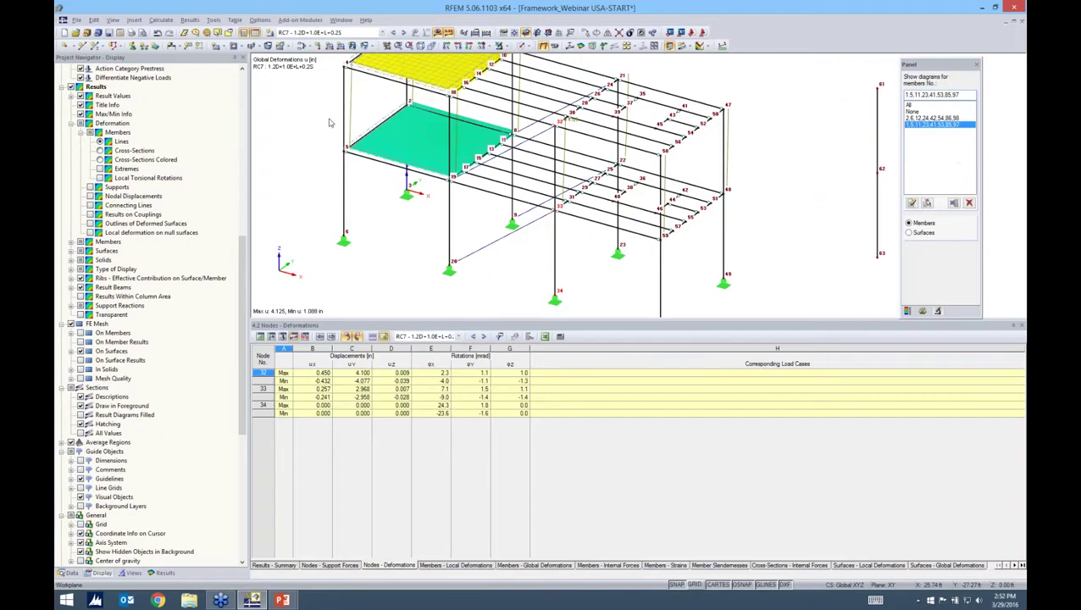
pyautogui.click(156, 574)
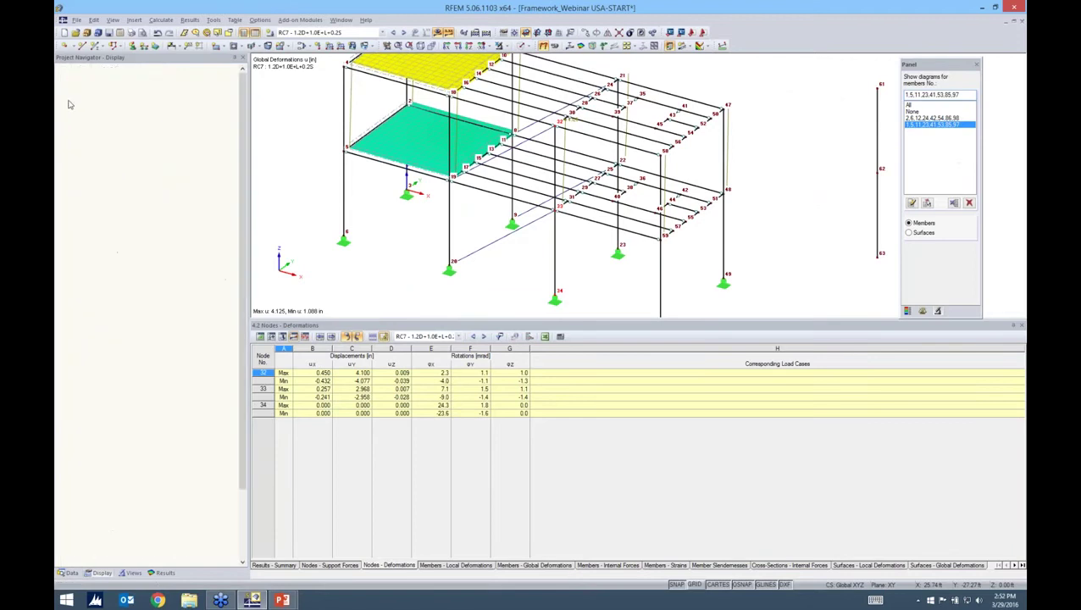
pyautogui.click(71, 141)
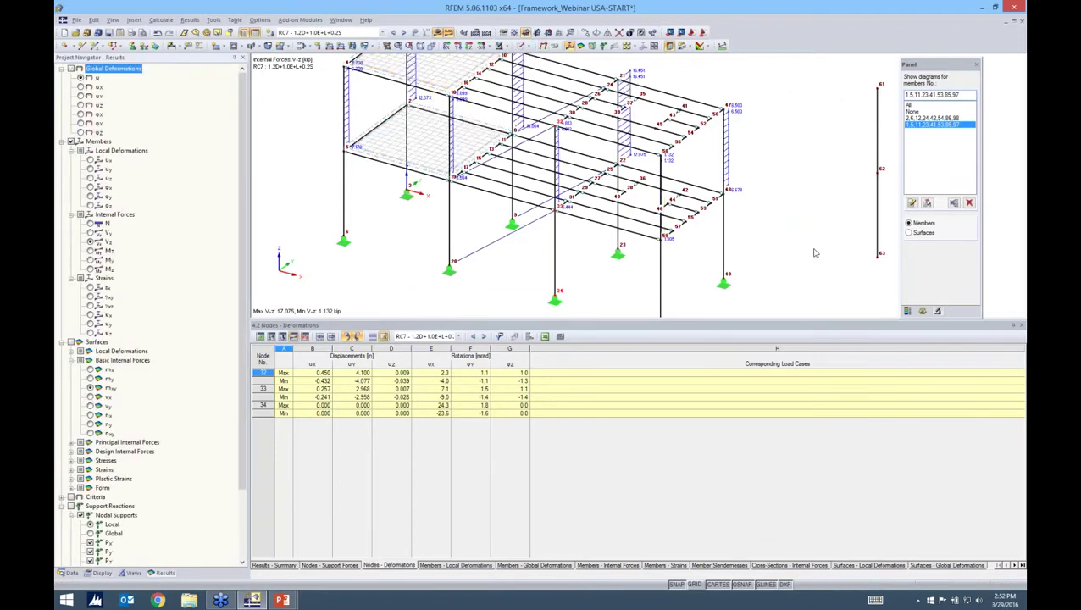
pyautogui.moveTo(934, 147); pyautogui.dragTo(890, 150, button='middle')
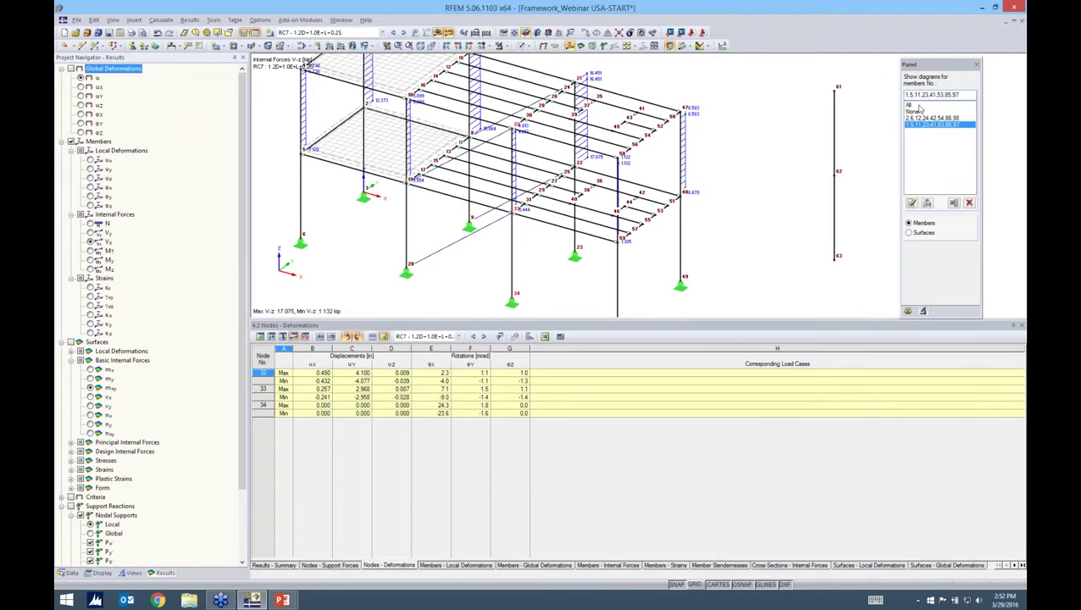
pyautogui.click(919, 105)
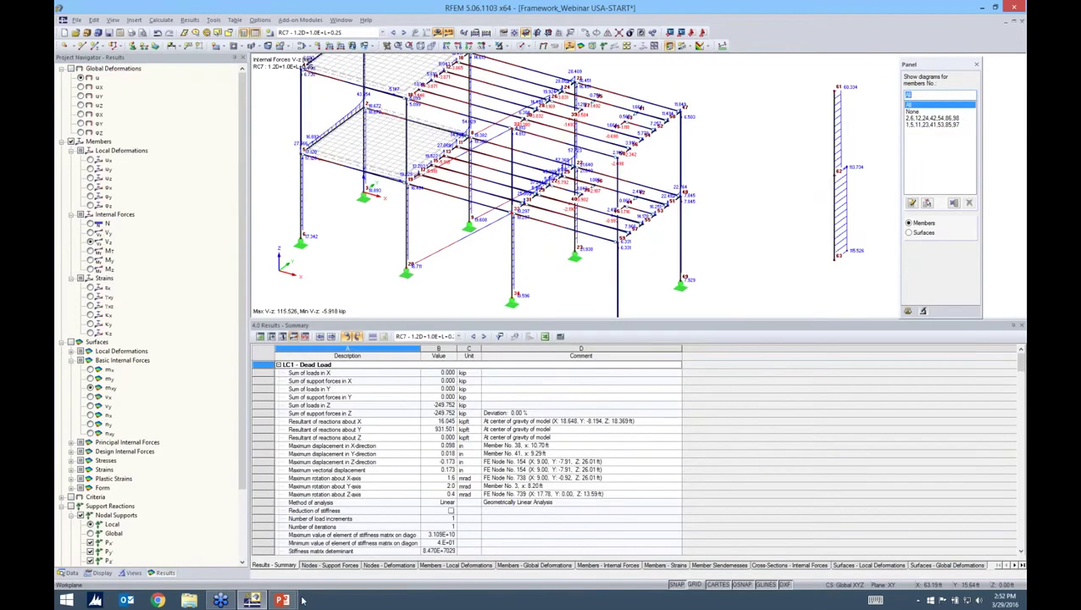
# Check the Scaling of Forces slide, and inspect the response spectrum factors in RF-DYNAM Pro's equivalent force analysis settings for DLC1.
pyautogui.hotkey('alt', 'Tab')
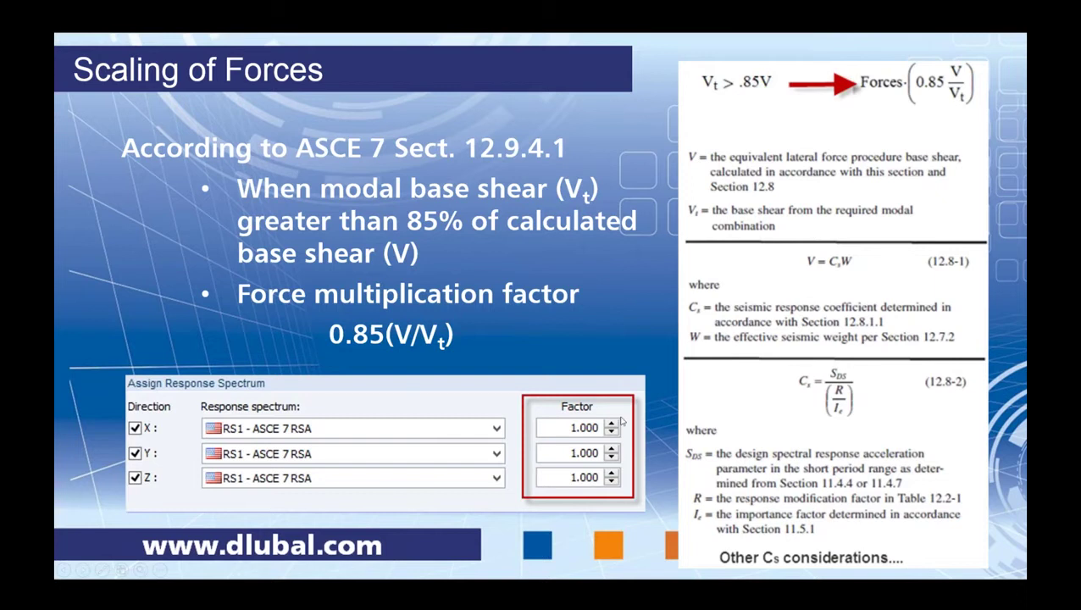
pyautogui.hotkey('alt', 'Tab')
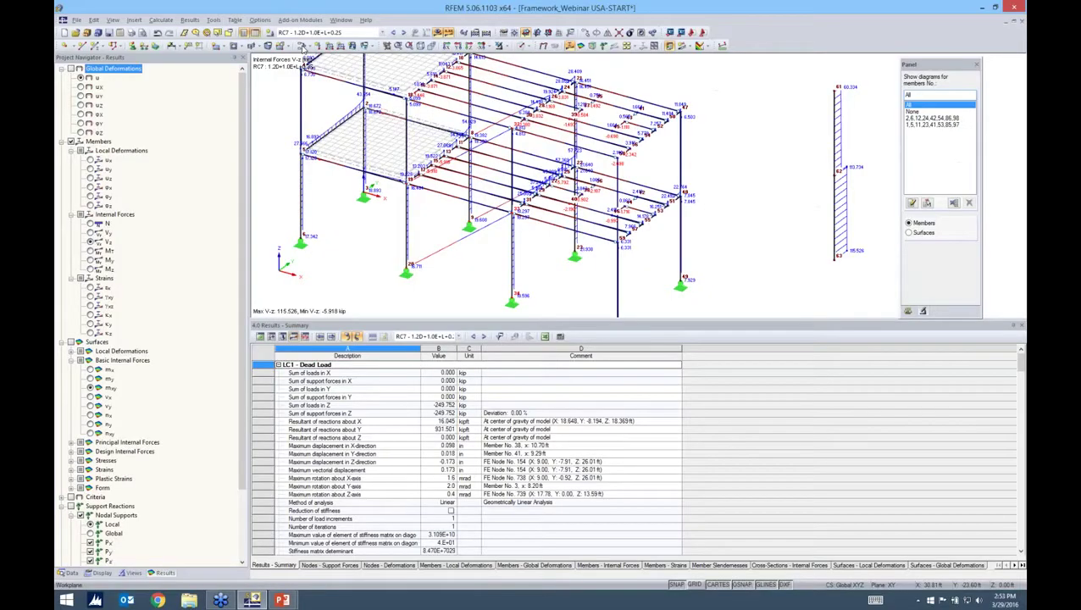
pyautogui.click(300, 20)
pyautogui.moveTo(305, 91)
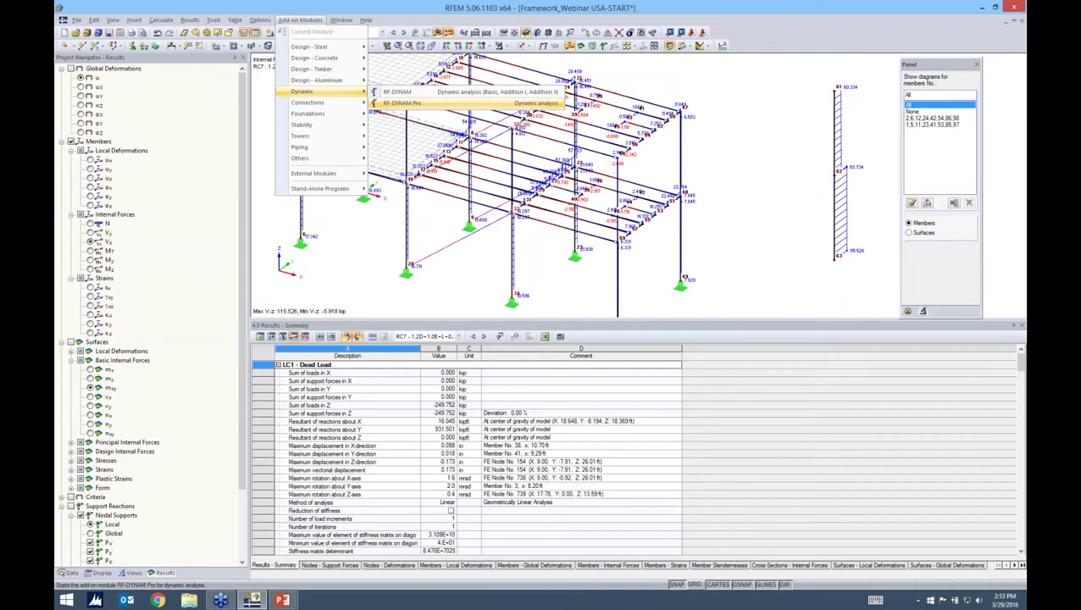
pyautogui.click(402, 102)
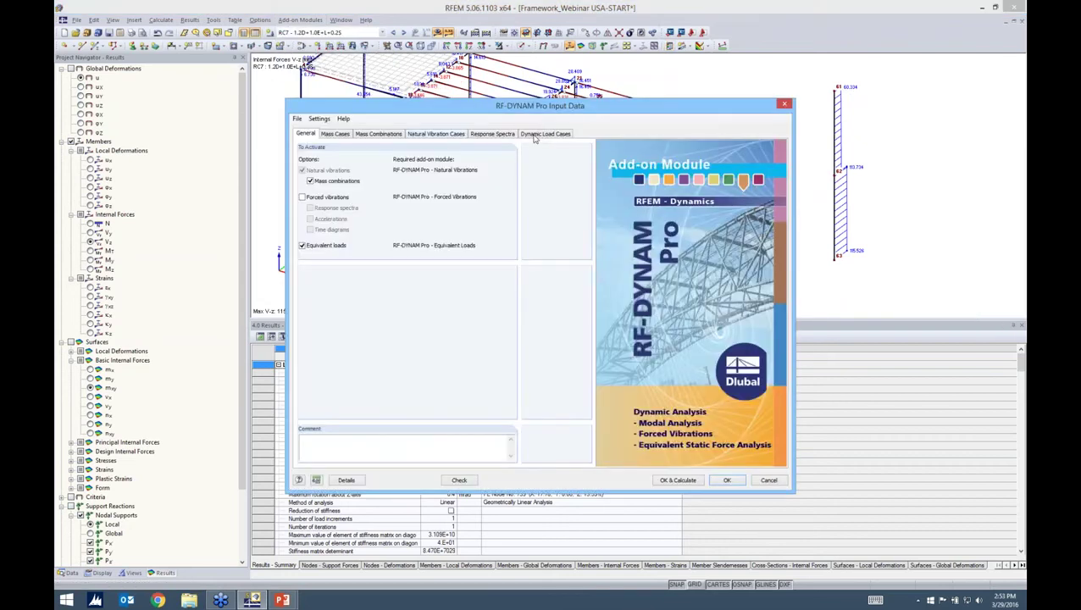
pyautogui.click(536, 136)
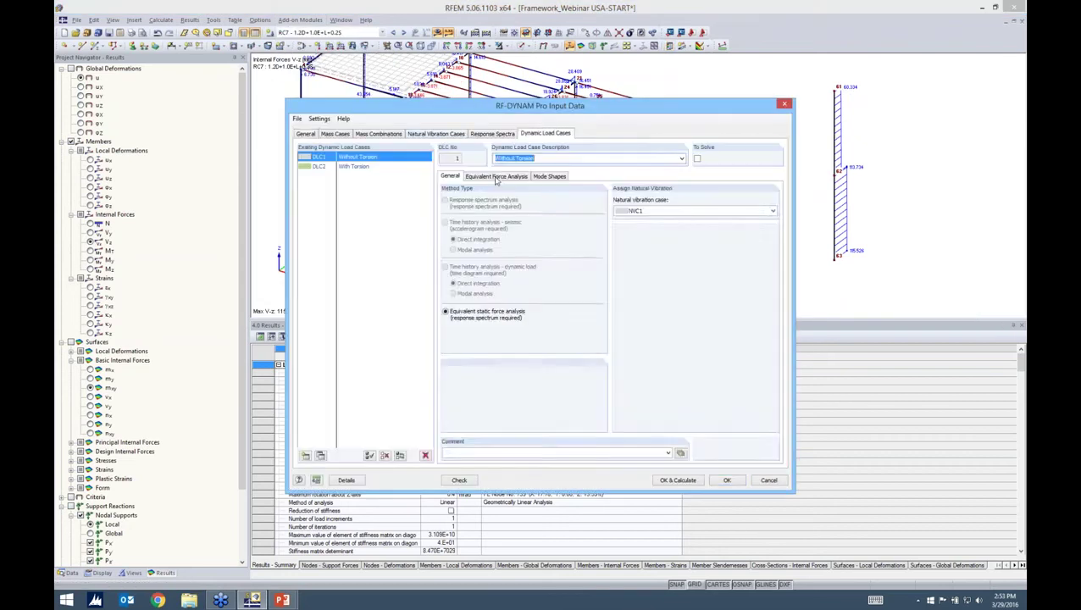
pyautogui.click(497, 176)
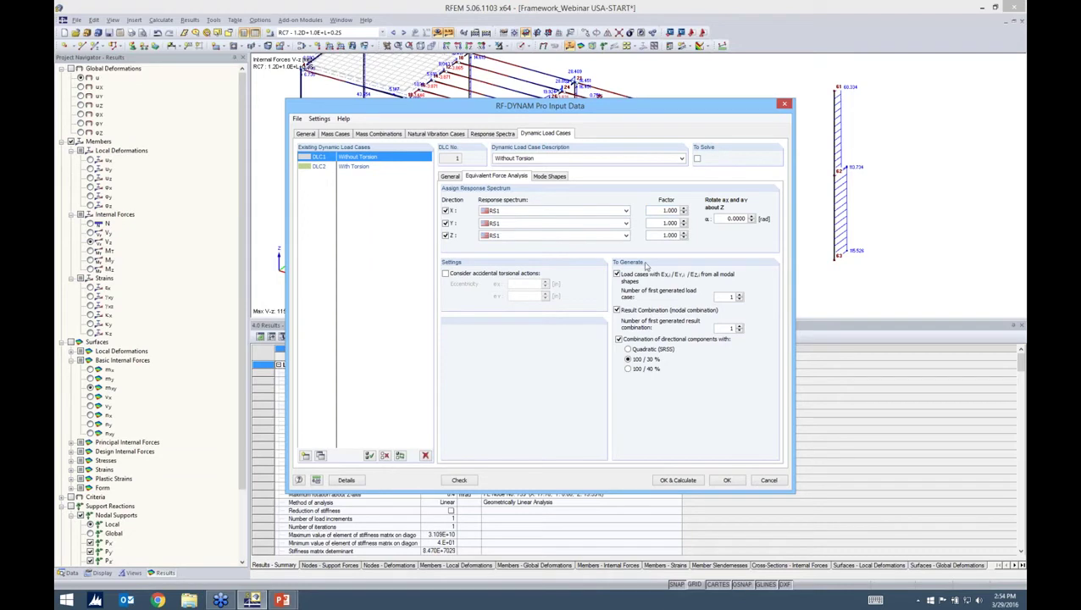
# Return to the PowerPoint presentation and advance to the P-Delta Effects slide.
pyautogui.hotkey('alt', 'Tab')
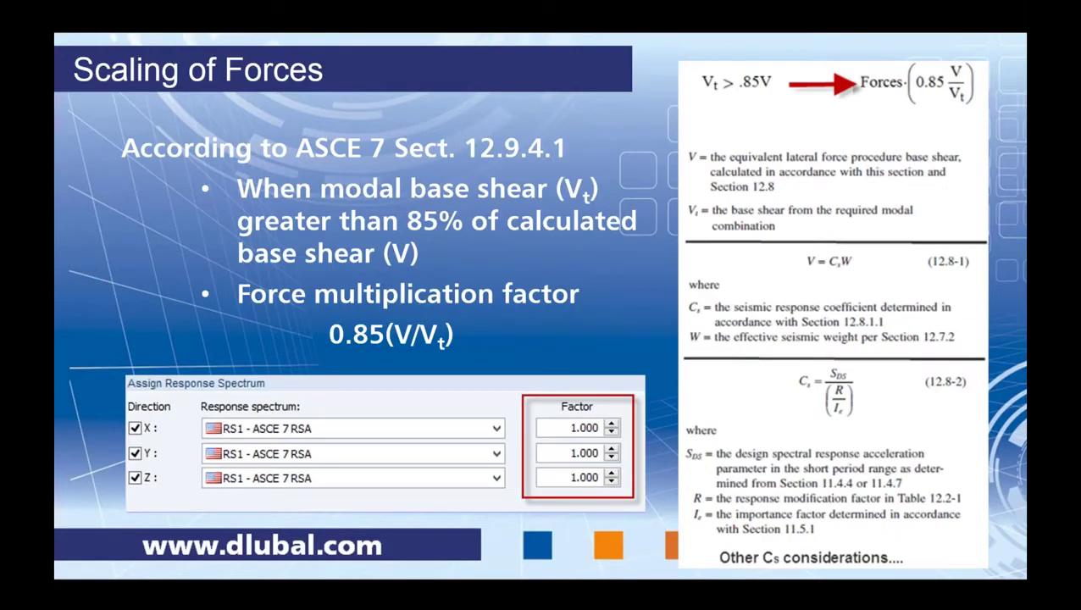
pyautogui.click(222, 100)
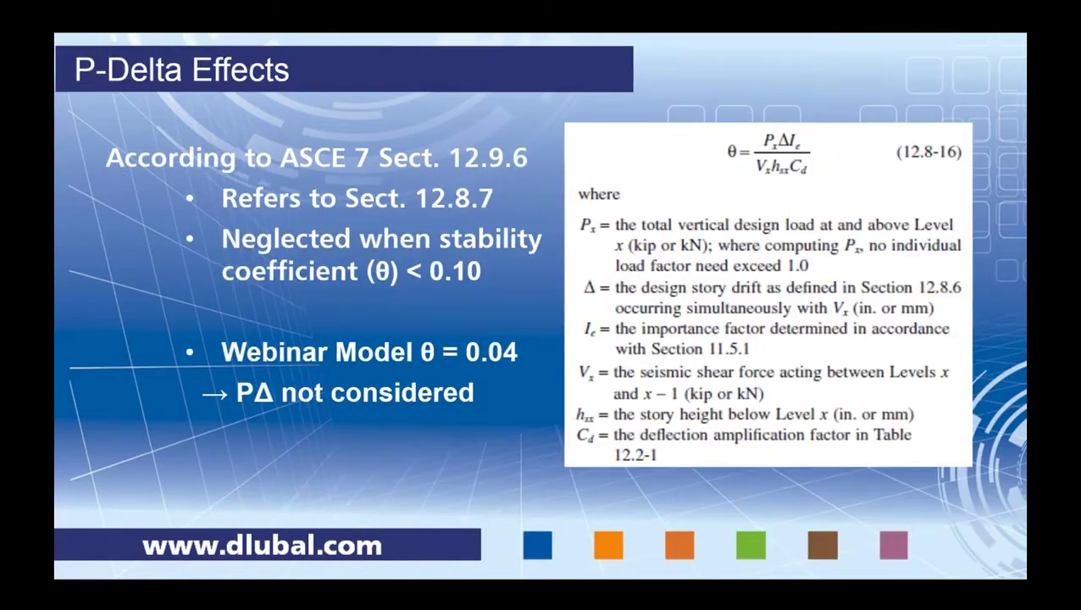
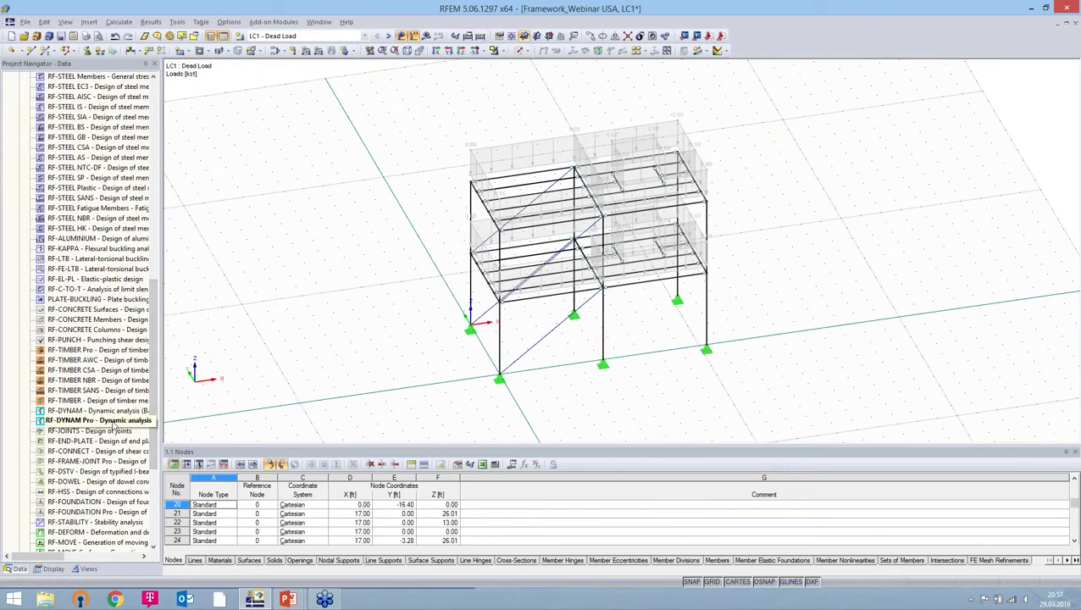
# In RF-DYNAM Pro, set the modal response combination rule of dynamic load case DLC1 to CQC.
pyautogui.doubleClick(112, 424)
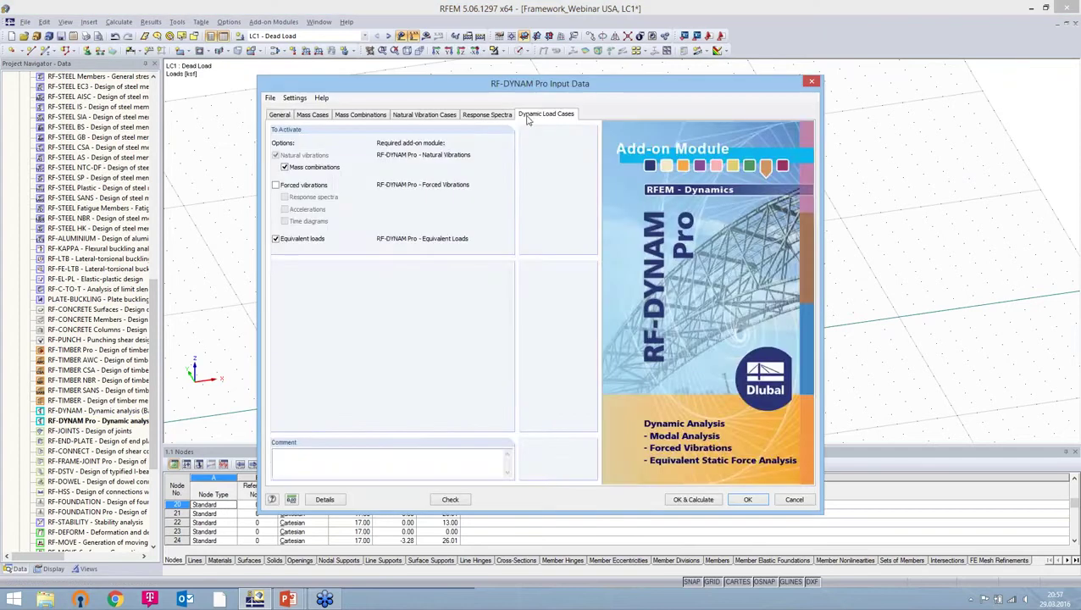
pyautogui.click(526, 116)
pyautogui.click(492, 163)
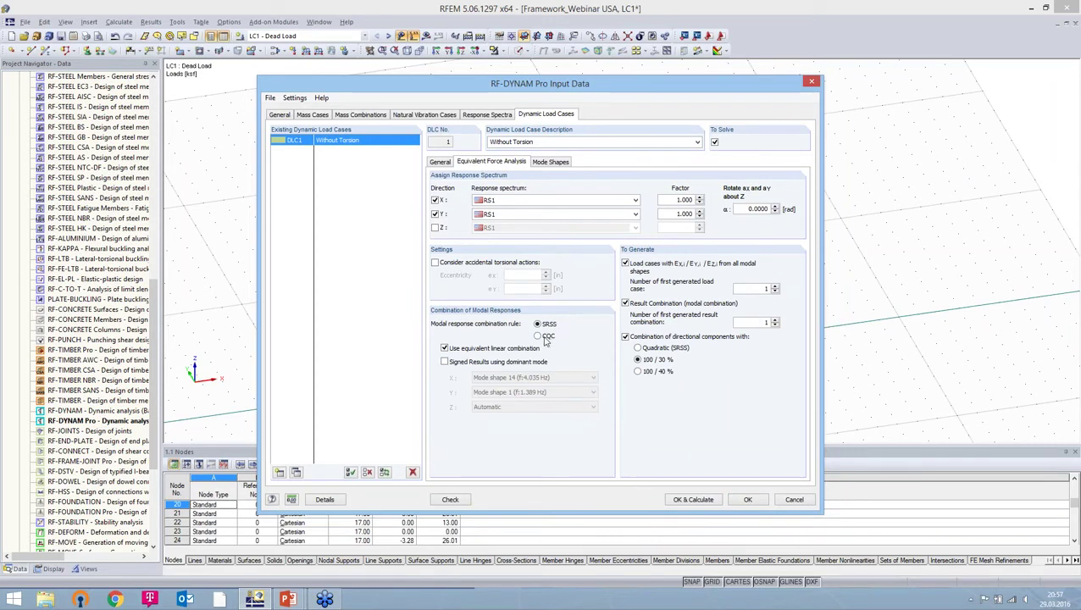
pyautogui.click(543, 337)
# Try Lehr's damping defined differentially for each mode in DLC1, and return to the single Lehr's damping value of 0.050.
pyautogui.click(543, 163)
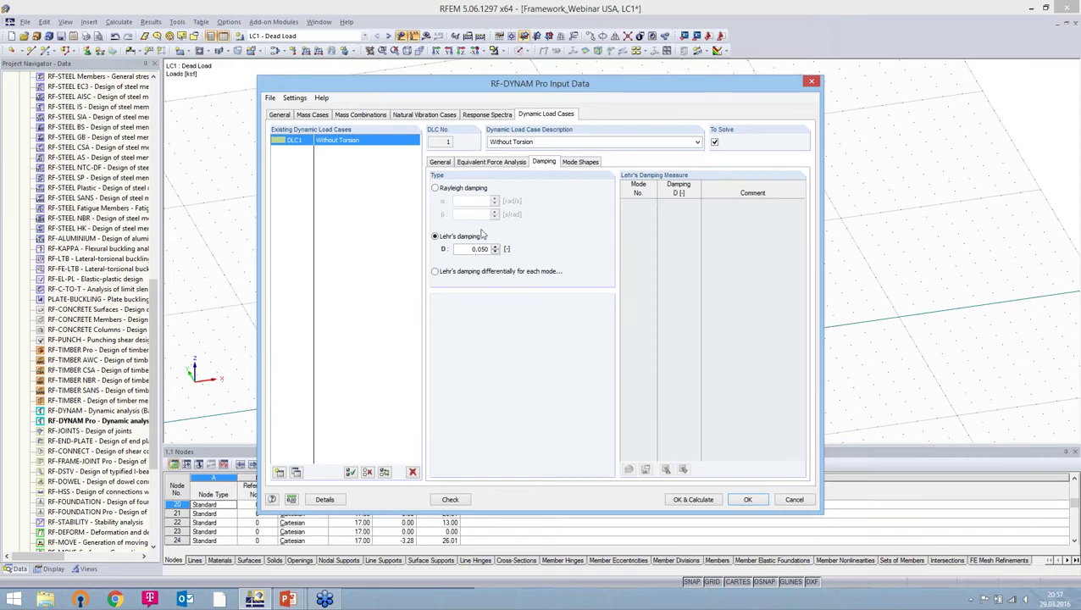
pyautogui.click(492, 273)
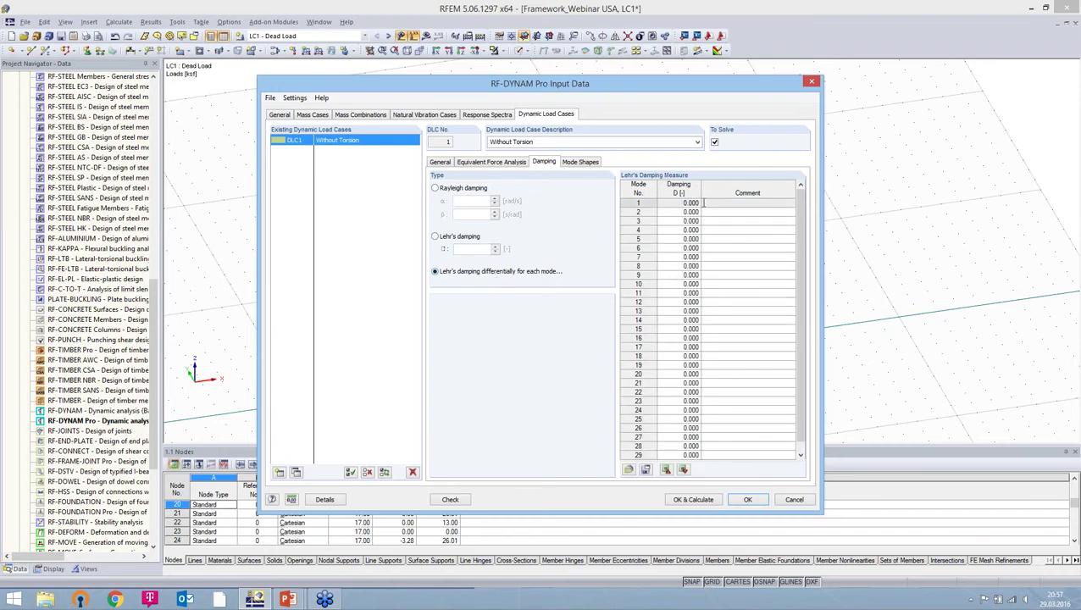
pyautogui.click(435, 237)
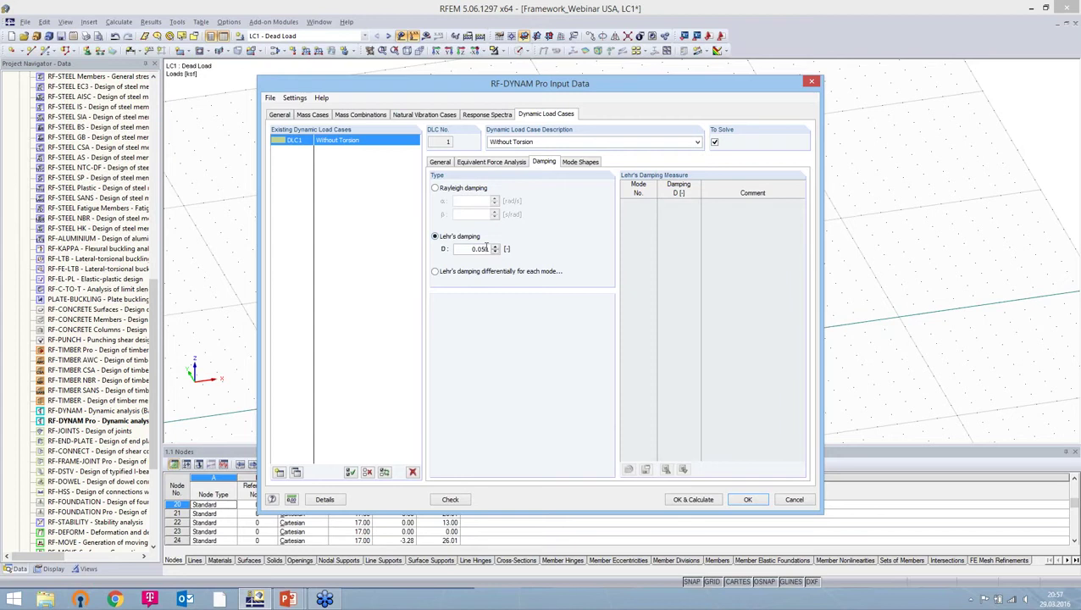
# Run the RF-DYNAM Pro calculation, and calculate and display the results of result combination RC1, Result Envelope - X.
pyautogui.doubleClick(475, 249)
pyautogui.click(693, 500)
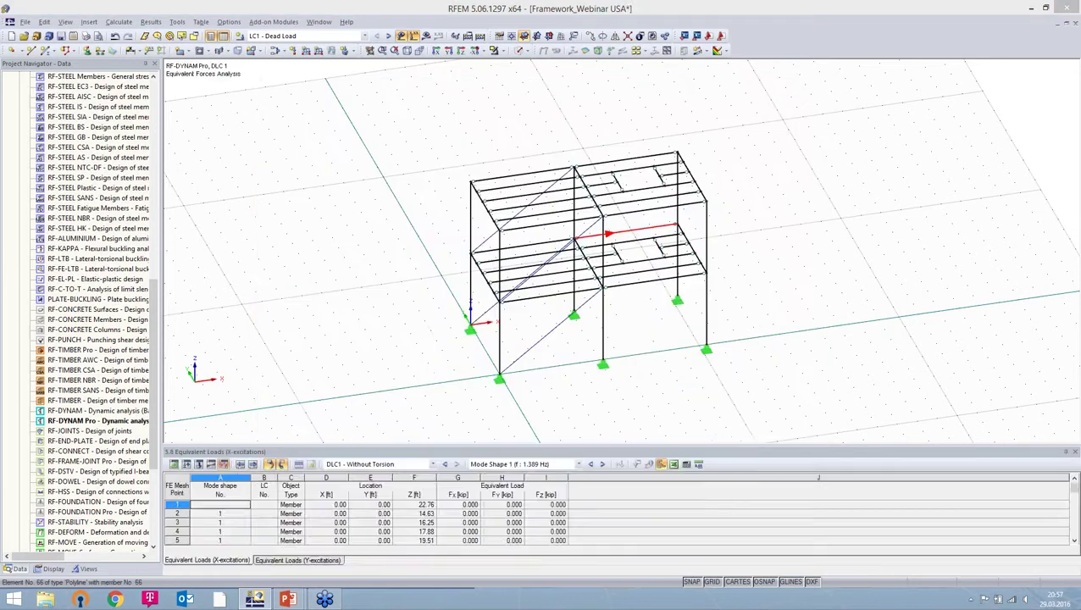
pyautogui.click(17, 568)
pyautogui.scroll(5, 93, 289)
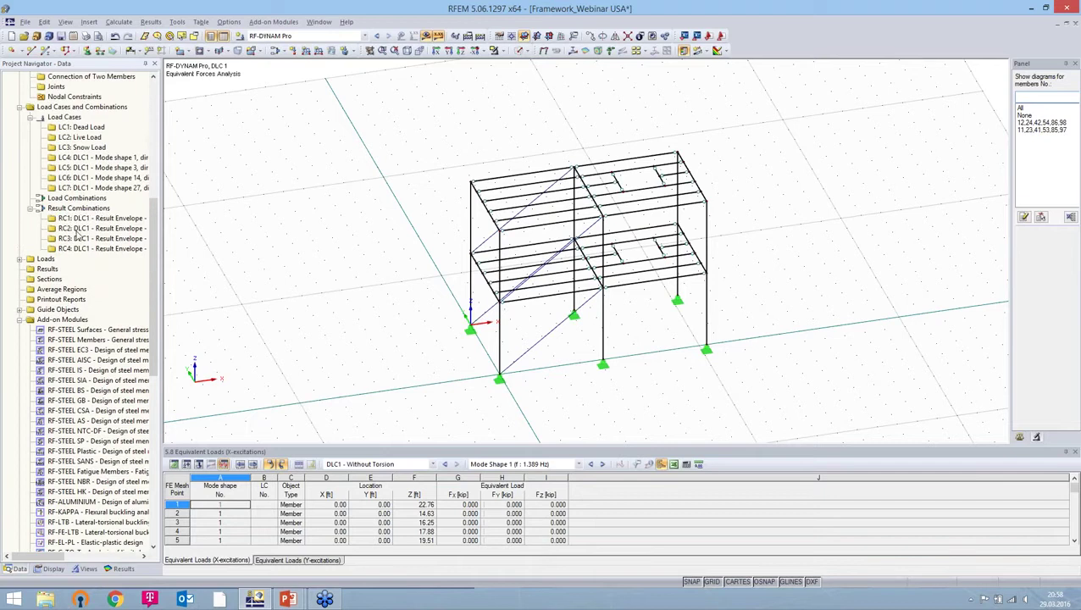
pyautogui.click(100, 219)
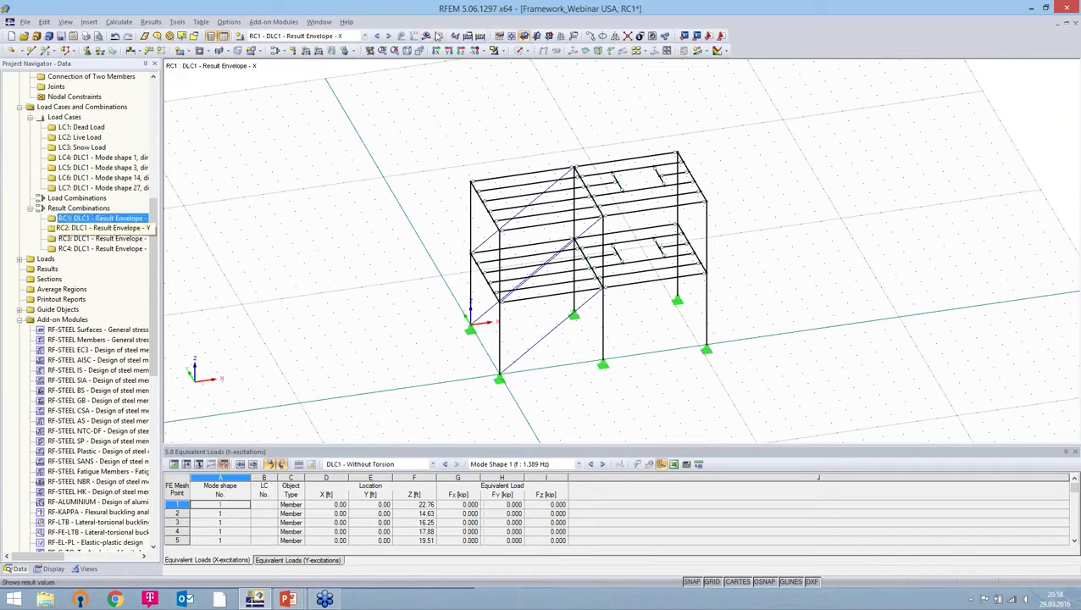
pyautogui.click(426, 36)
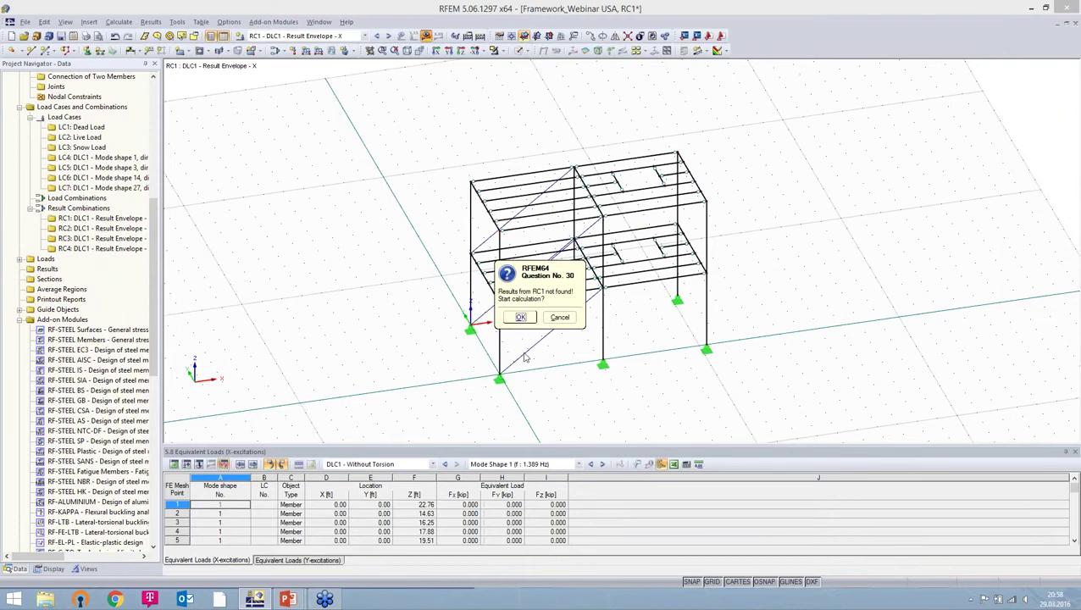
pyautogui.click(520, 317)
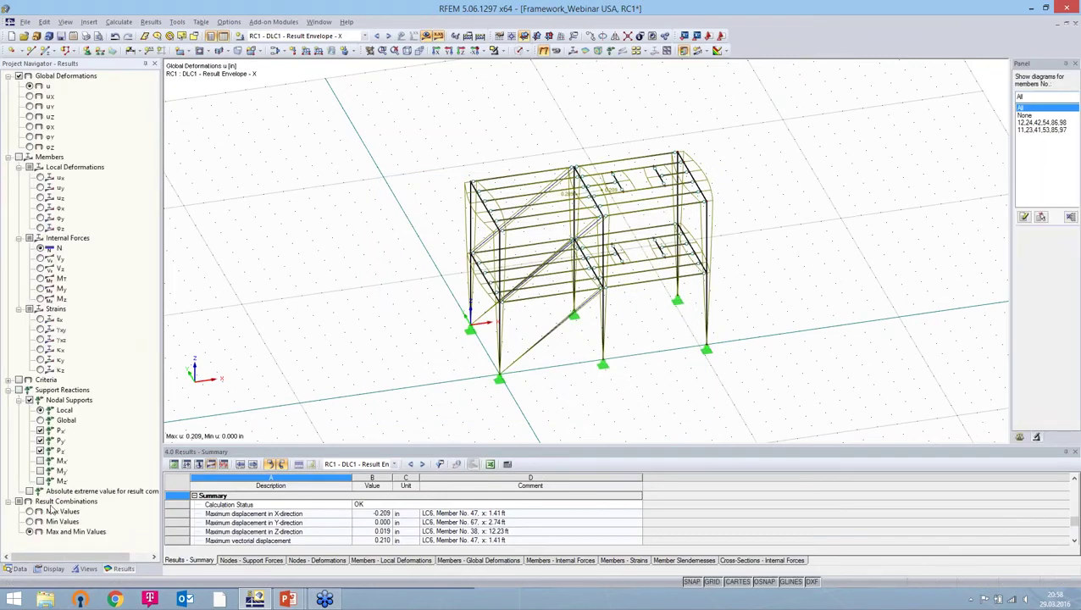
# Inspect the calculation parameters of result combination RC1, including the information on the availability of the CQC rule.
pyautogui.click(18, 569)
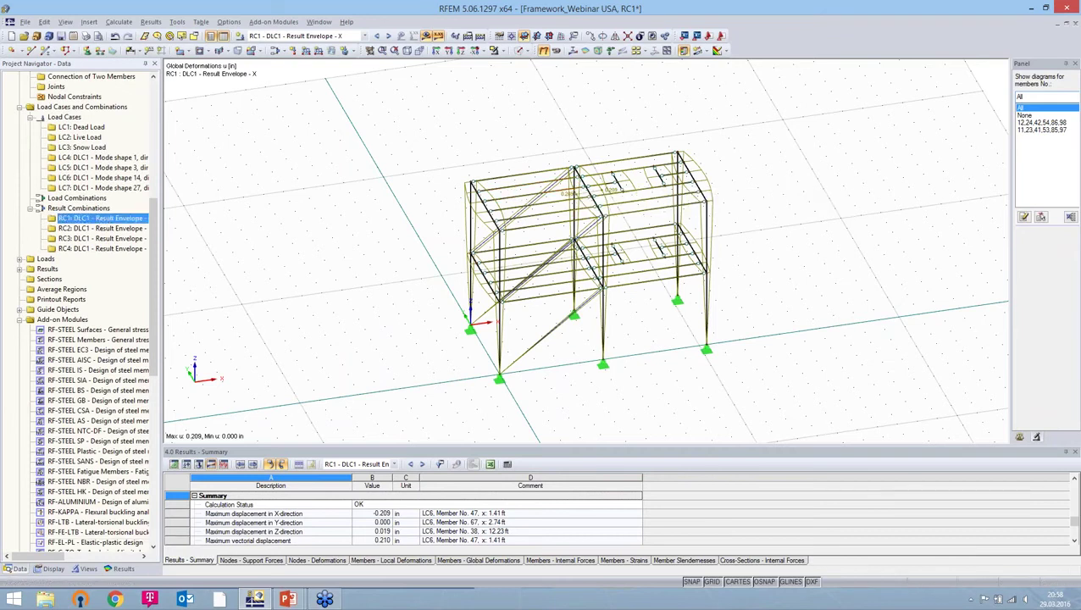
pyautogui.rightClick(101, 222)
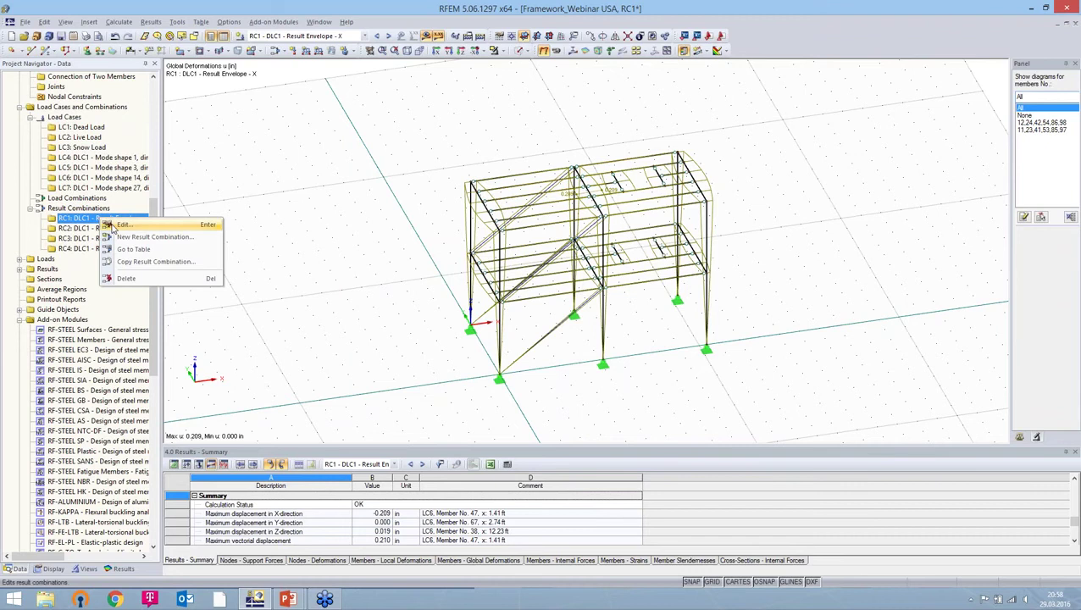
pyautogui.click(111, 227)
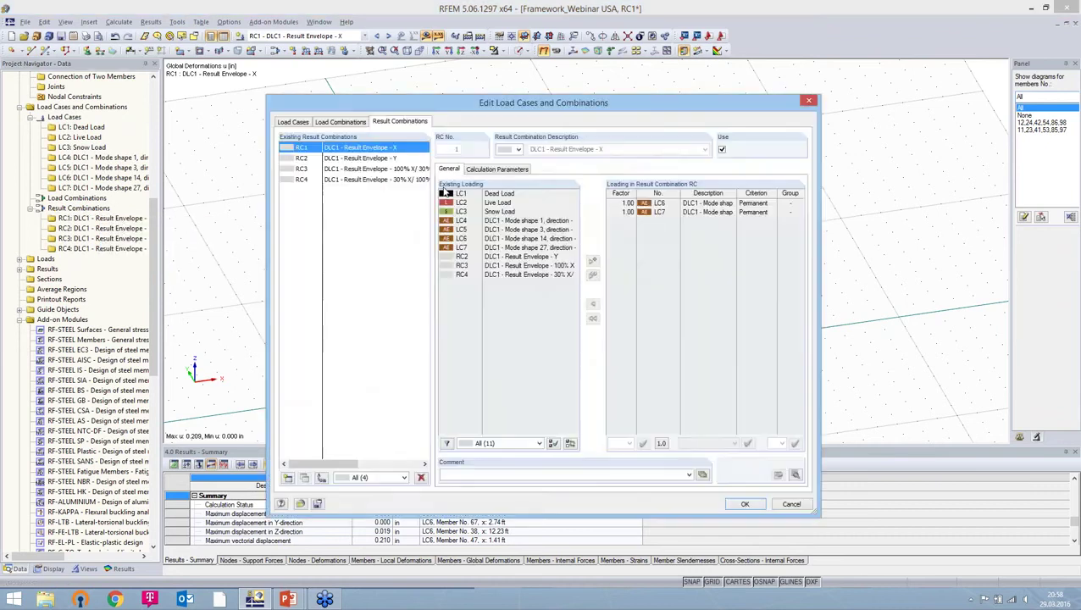
pyautogui.click(488, 170)
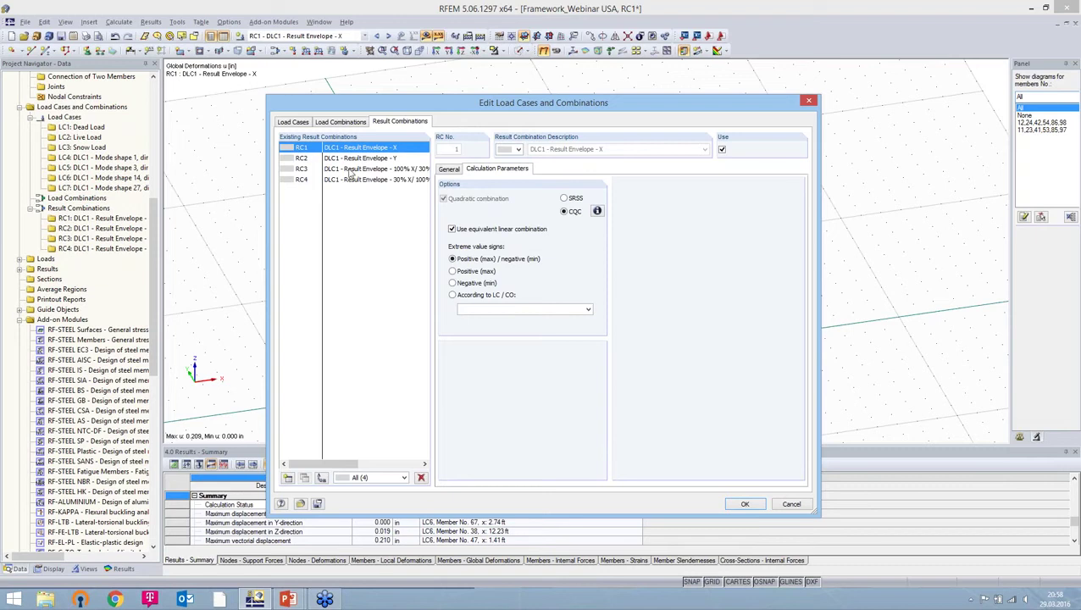
pyautogui.click(597, 211)
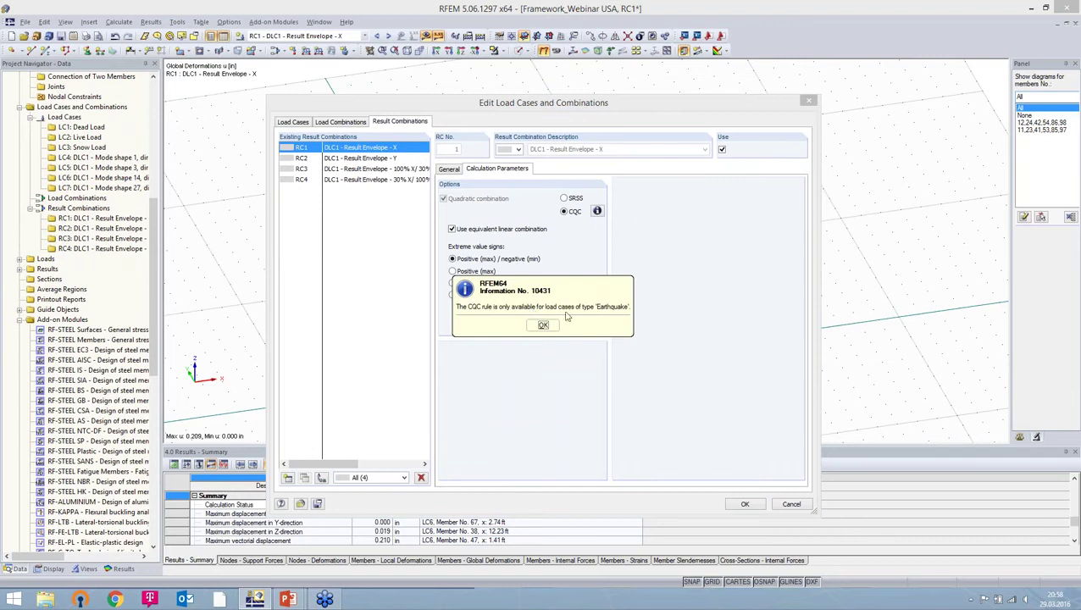
pyautogui.click(545, 327)
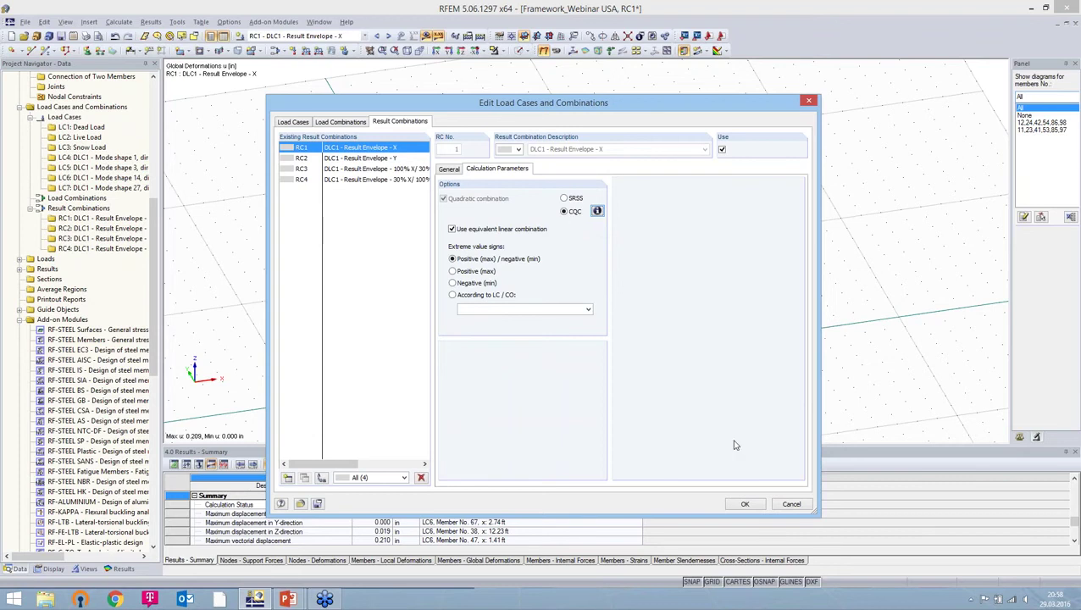
pyautogui.click(746, 504)
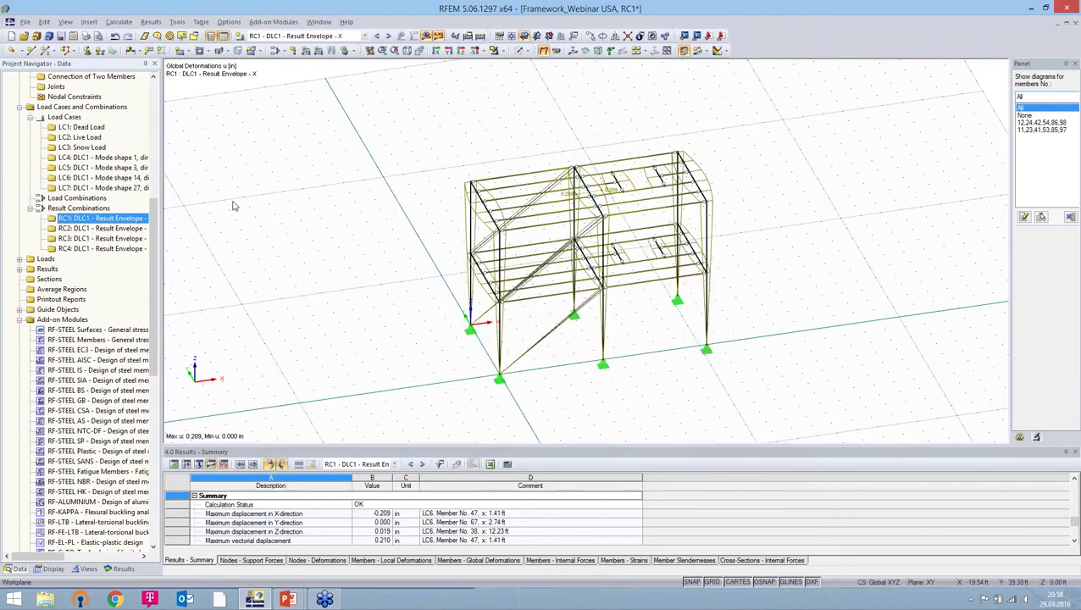
# Inspect load case LC4's dynamic parameters for the CQC rule, including its angular frequency and Lehr's damping.
pyautogui.click(117, 157)
pyautogui.rightClick(119, 159)
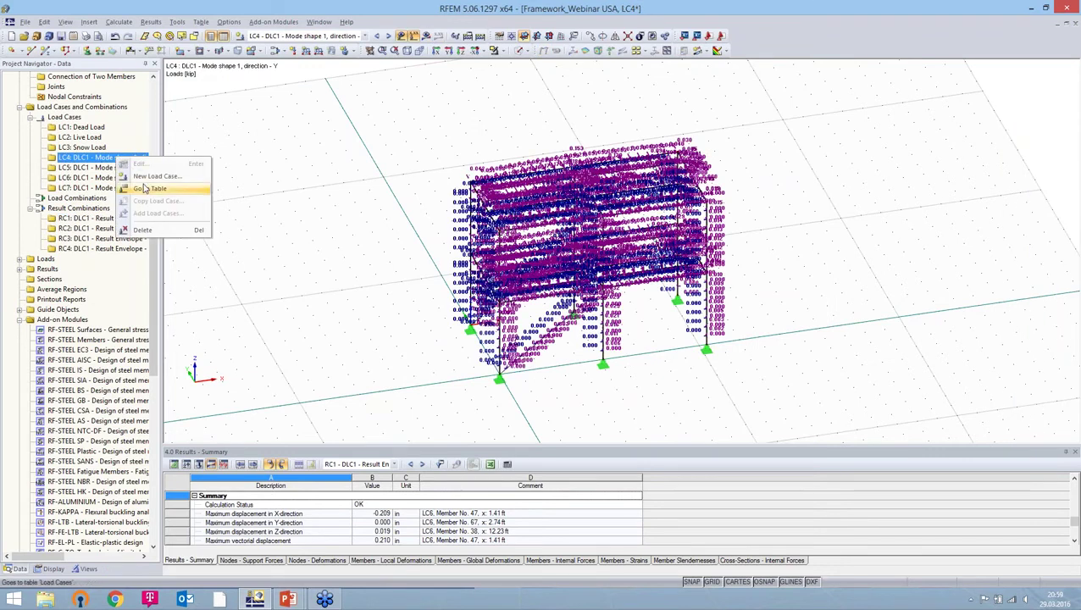
pyautogui.rightClick(69, 117)
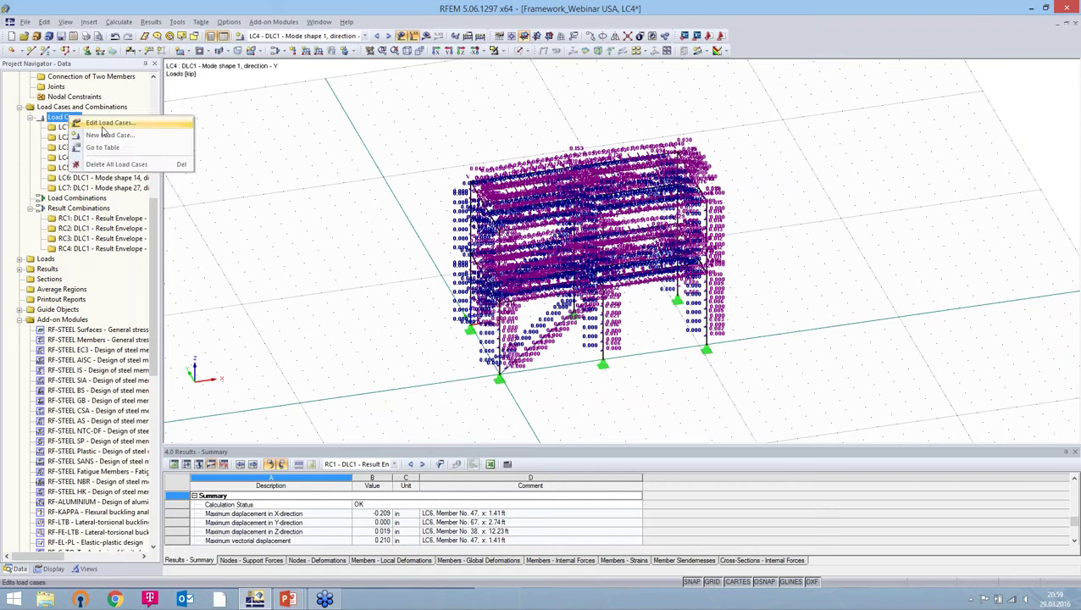
pyautogui.click(103, 126)
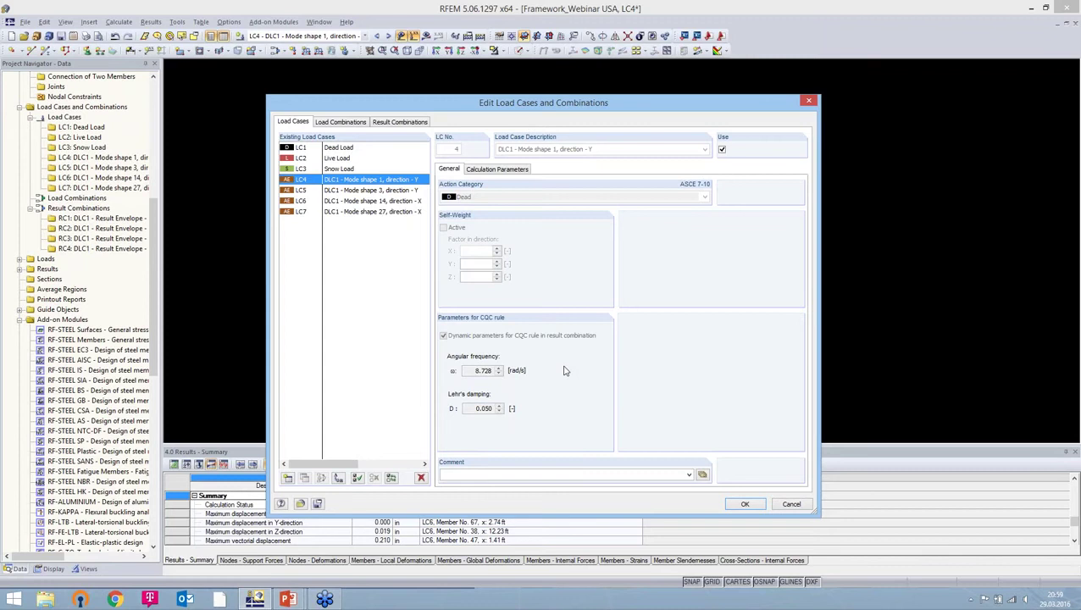
pyautogui.moveTo(475, 371); pyautogui.dragTo(514, 378)
pyautogui.click(791, 505)
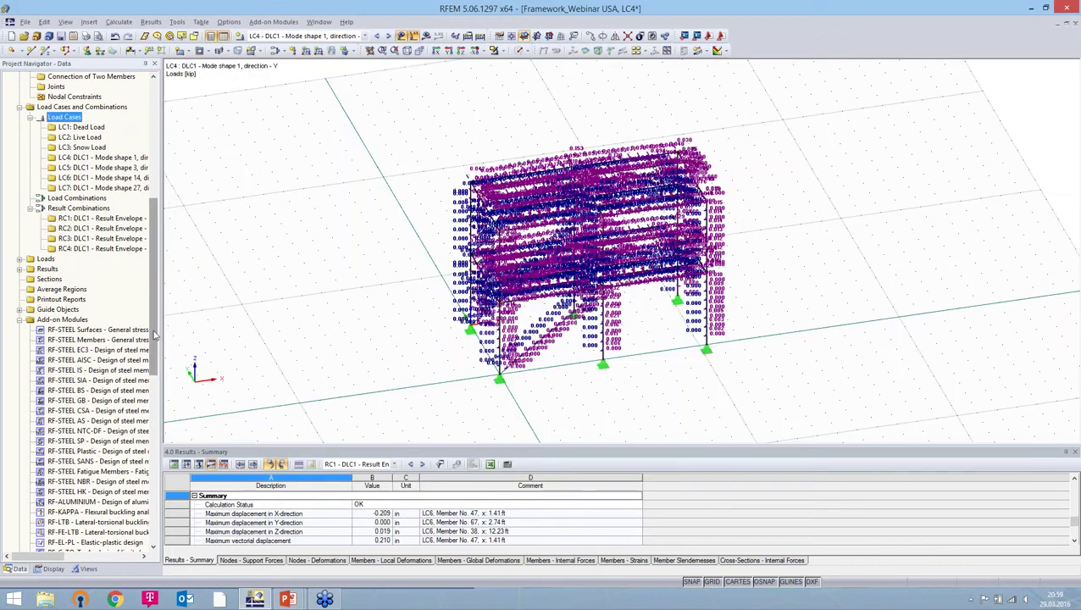
# Check the CQC rule and damping options in the model's general data.
pyautogui.moveTo(154, 339); pyautogui.dragTo(163, 205)
pyautogui.rightClick(82, 88)
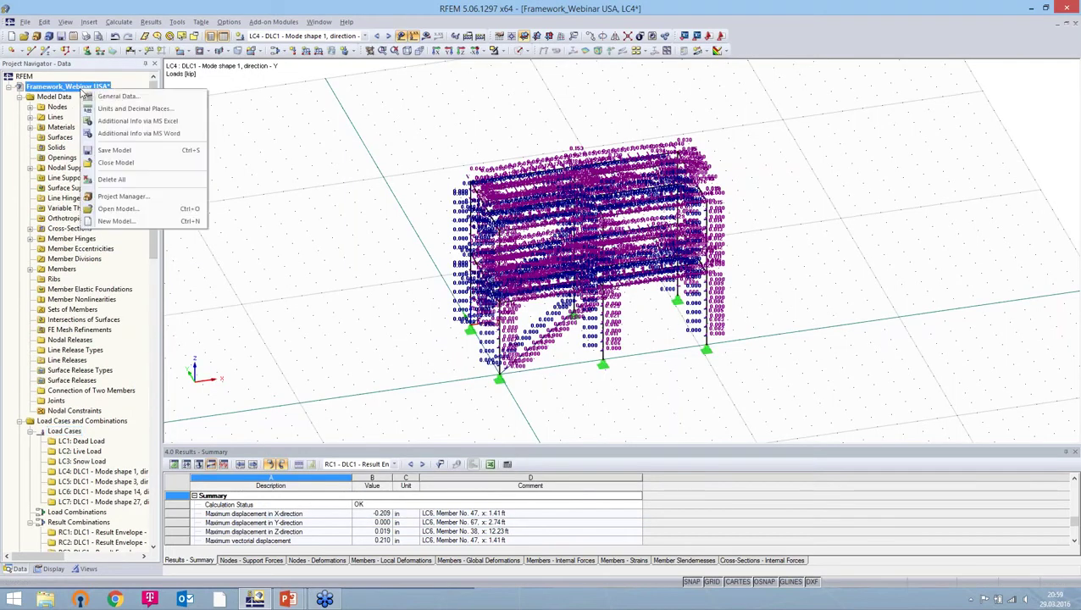
pyautogui.press('Escape')
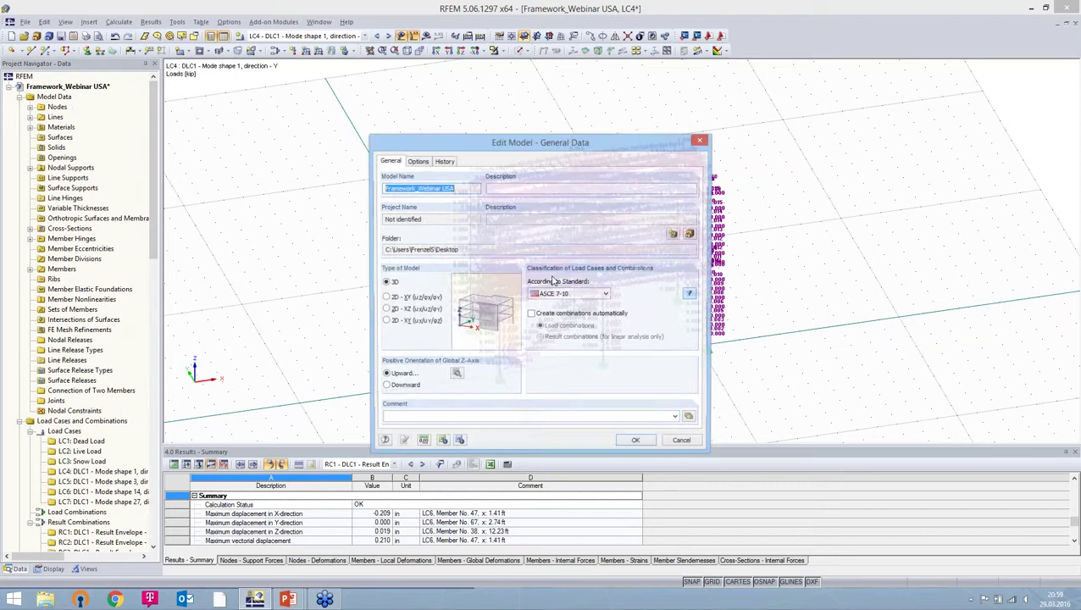
pyautogui.click(417, 161)
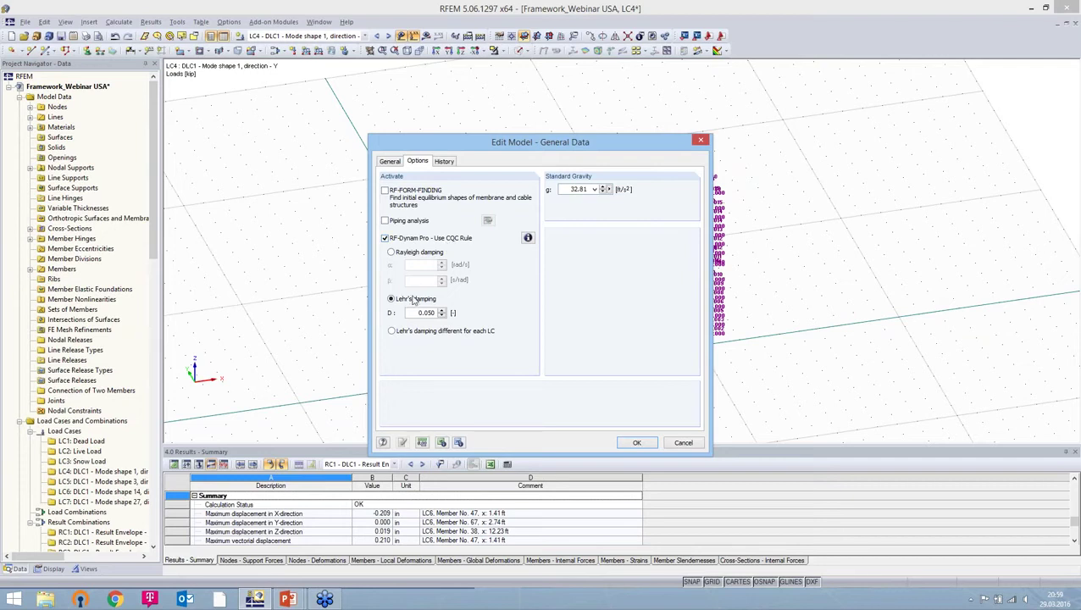
pyautogui.click(639, 442)
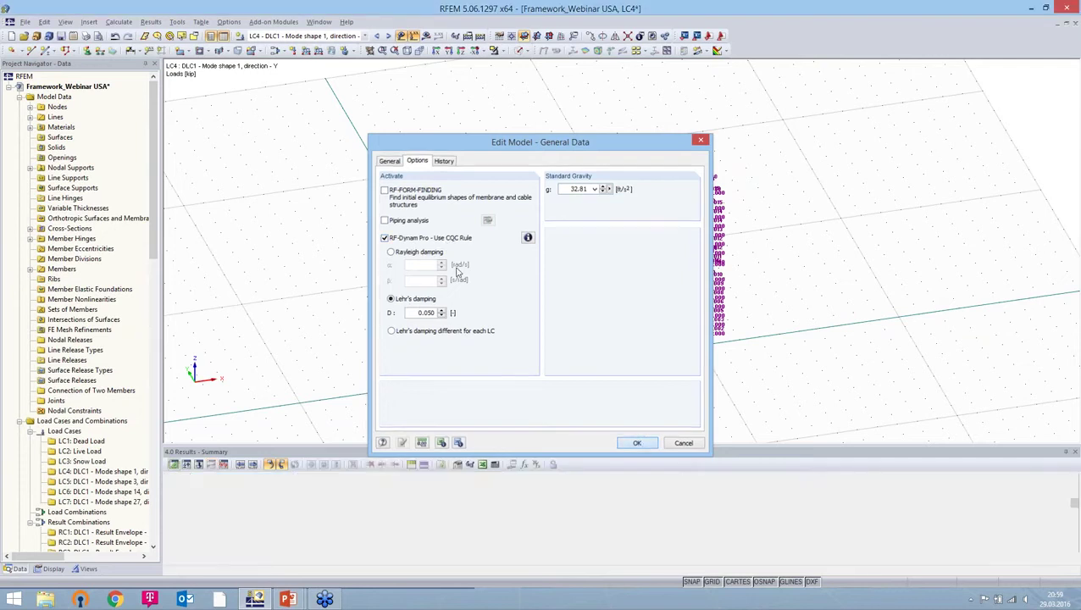
# Try the Earthquake action category with dynamic parameters for the CQC rule on load case LC1, and discard the changes.
pyautogui.click(276, 52)
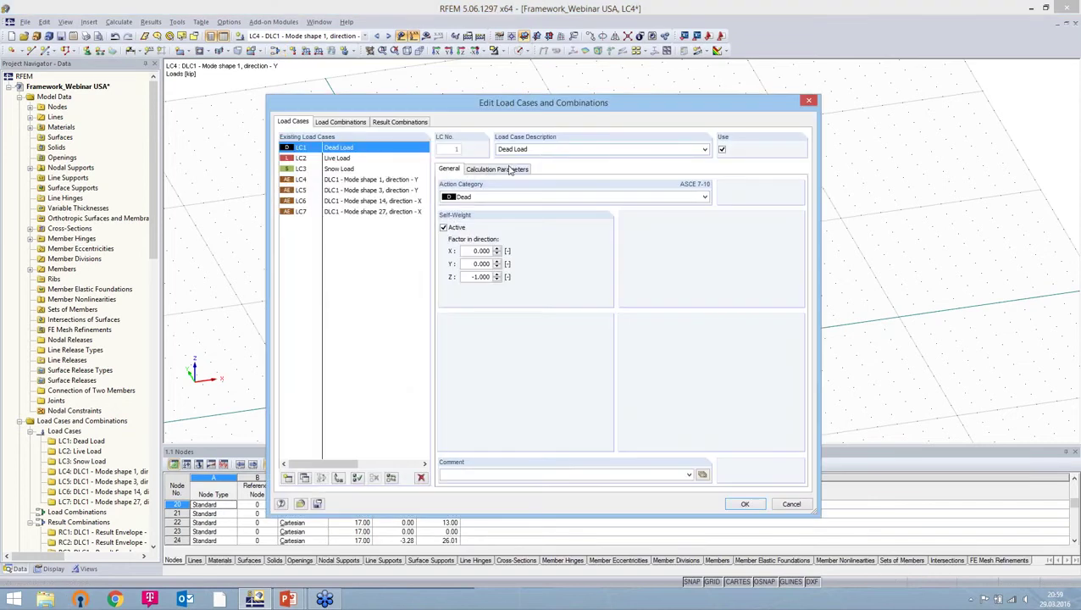
pyautogui.click(653, 195)
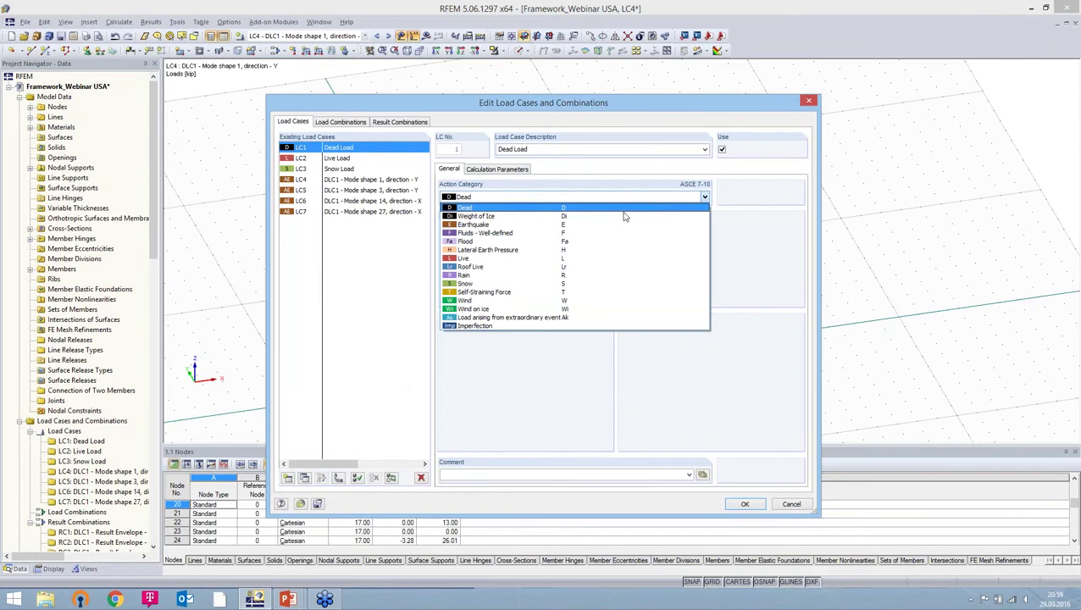
pyautogui.click(595, 274)
pyautogui.click(472, 337)
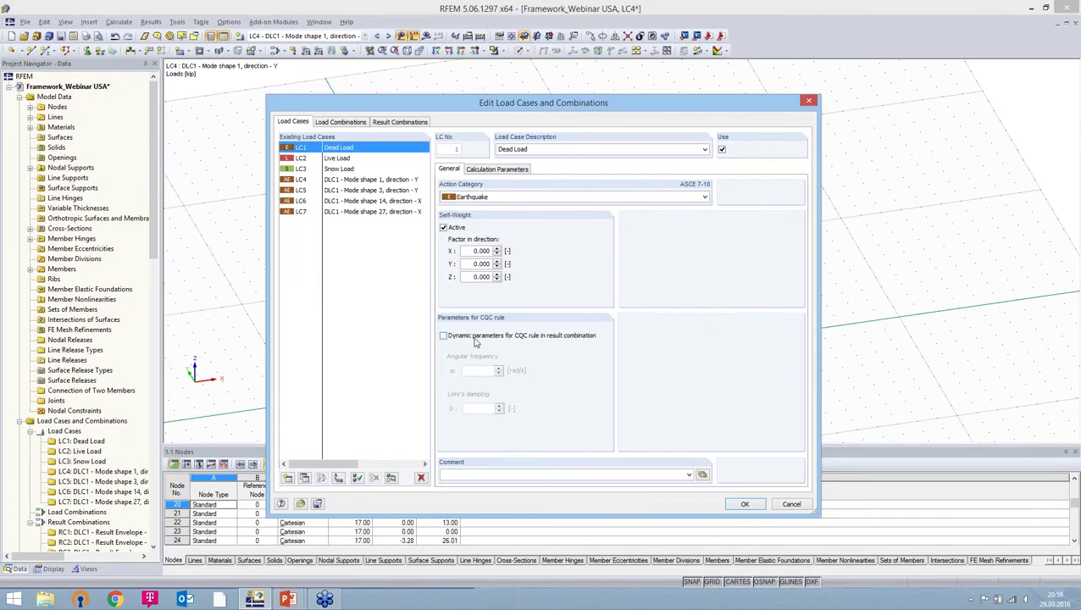
pyautogui.moveTo(473, 371); pyautogui.dragTo(531, 377)
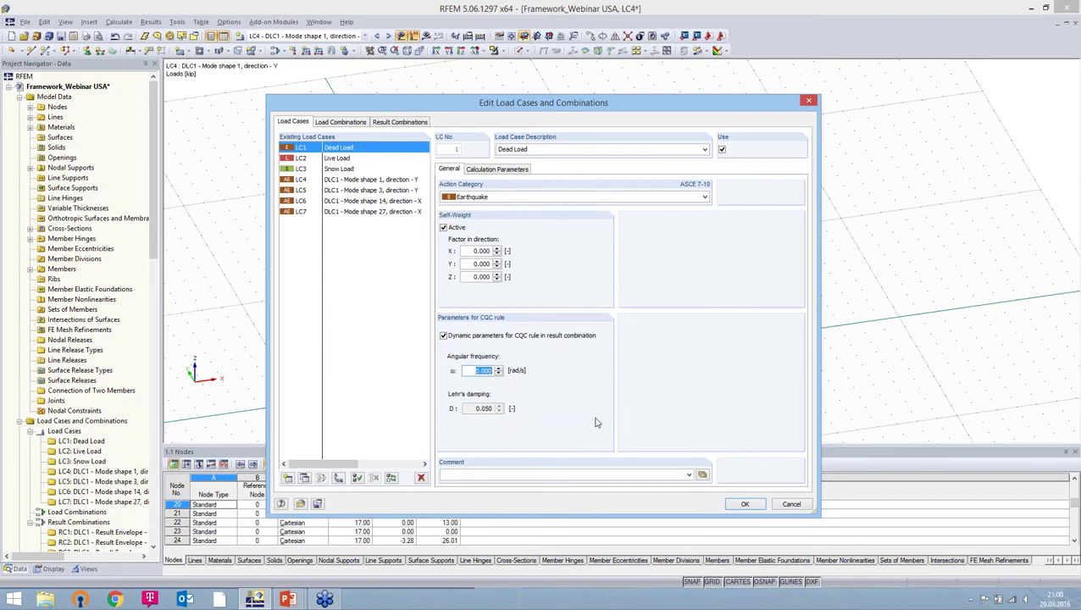
pyautogui.click(790, 505)
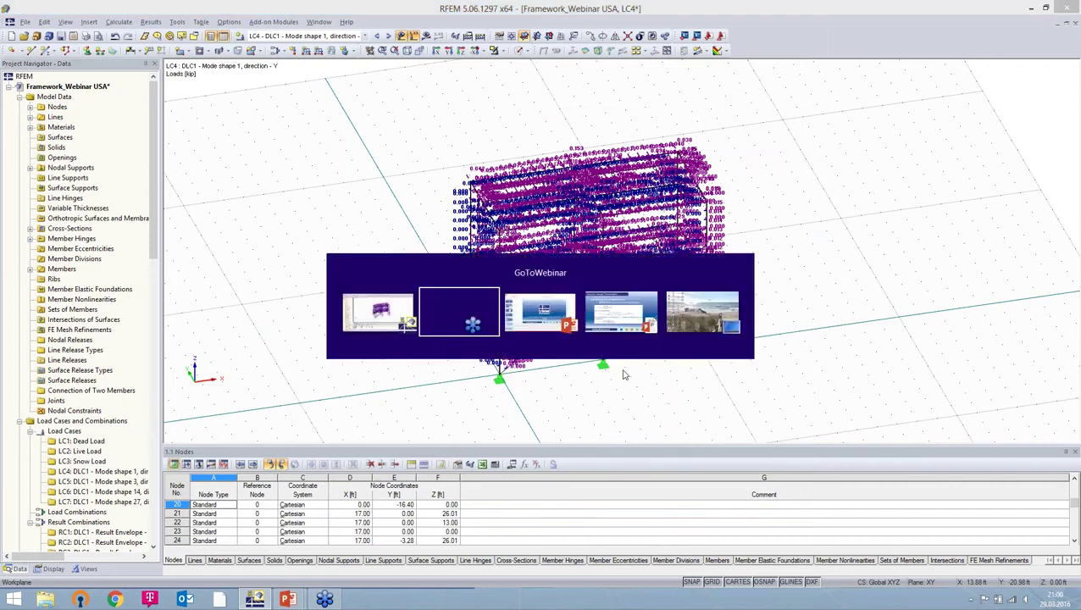
# Advance the PowerPoint presentation to the slide on signed results using the dominant mode, and display RC1's global deformations in RFEM.
pyautogui.click(646, 316)
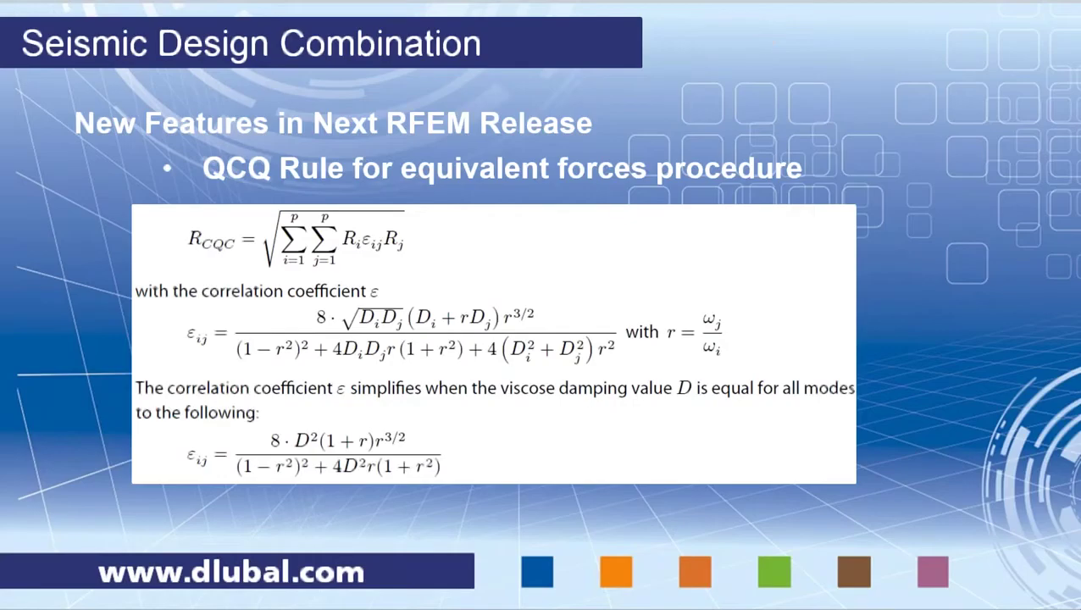
pyautogui.press('Right')
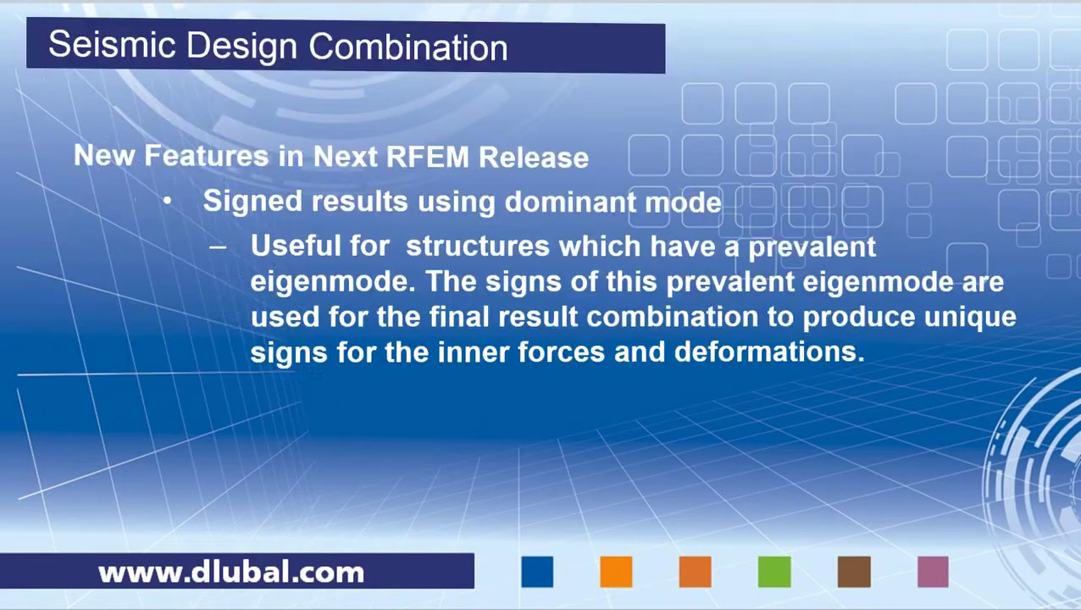
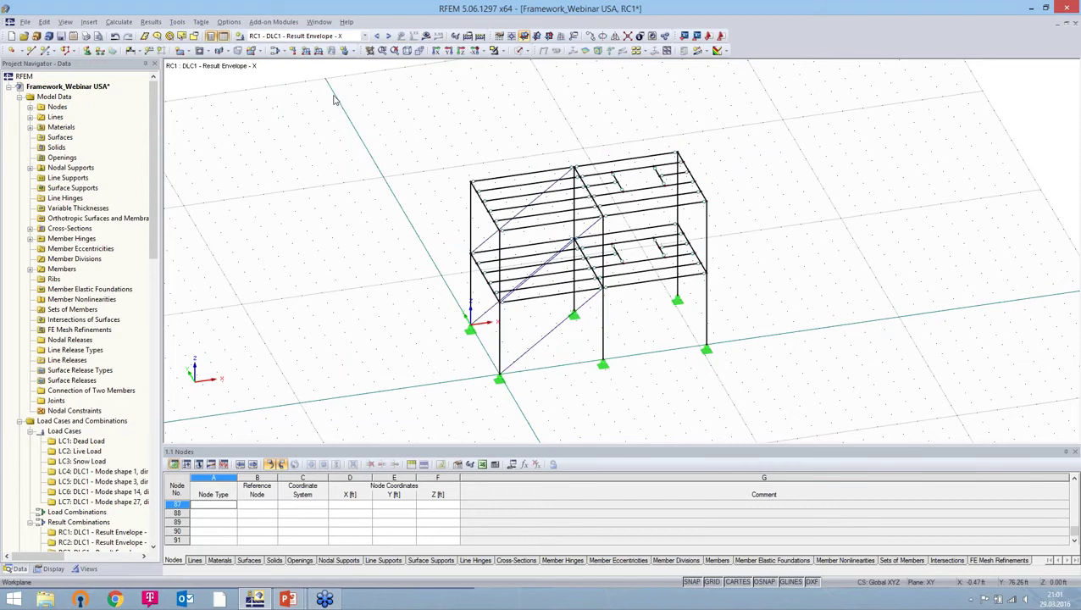
pyautogui.click(426, 36)
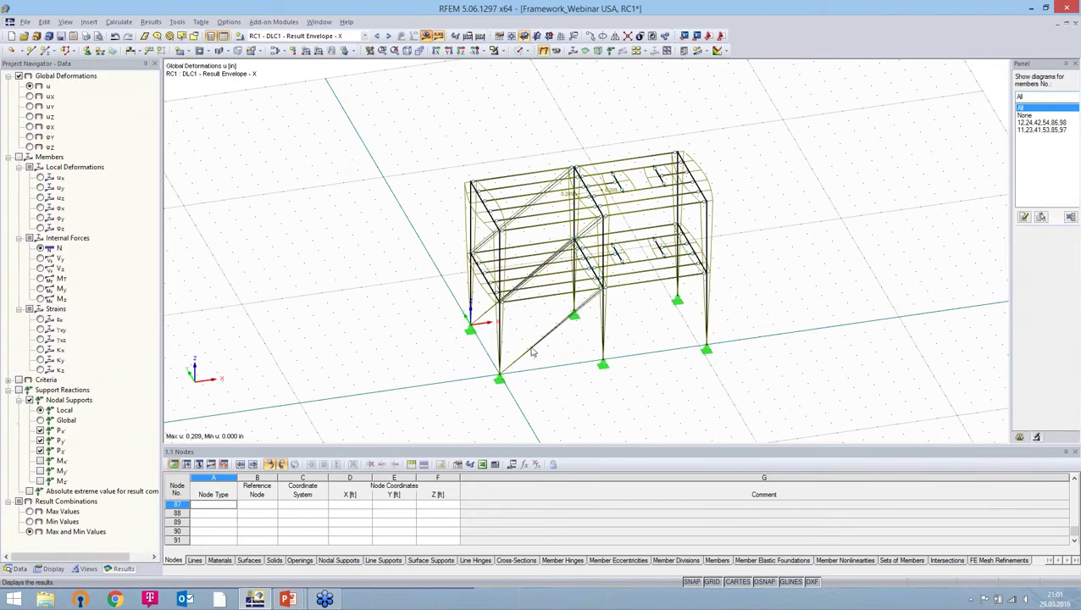
pyautogui.scroll(3, 677, 340)
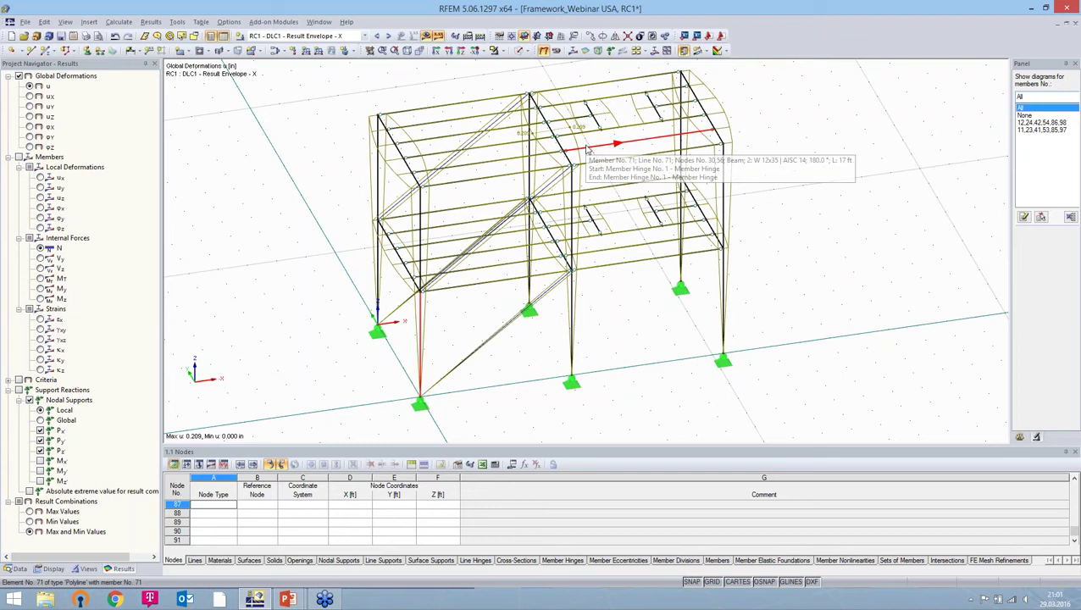
pyautogui.click(18, 570)
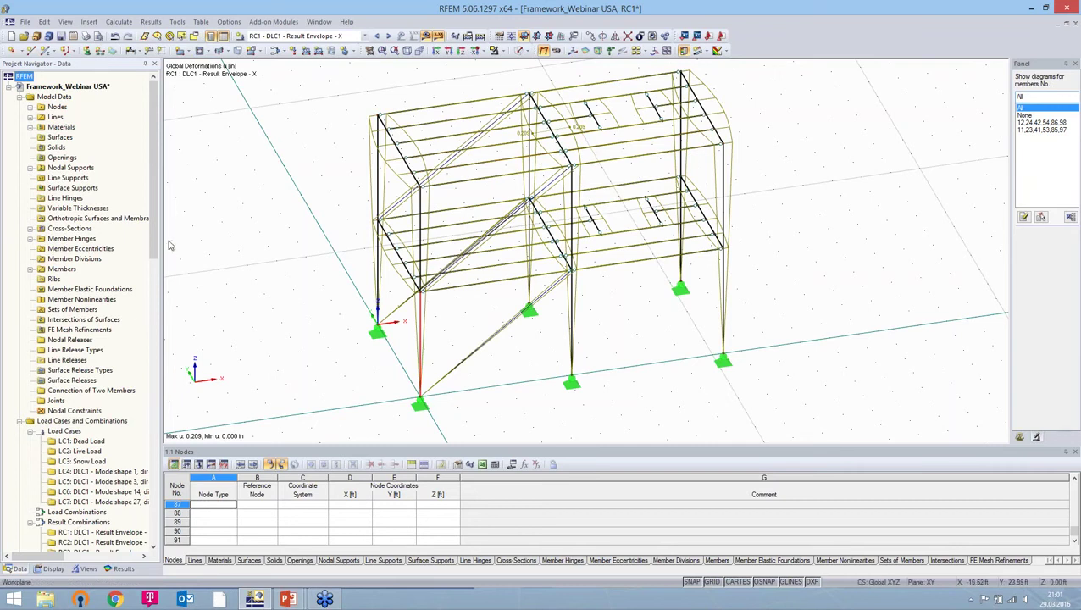
pyautogui.moveTo(169, 245); pyautogui.dragTo(166, 349)
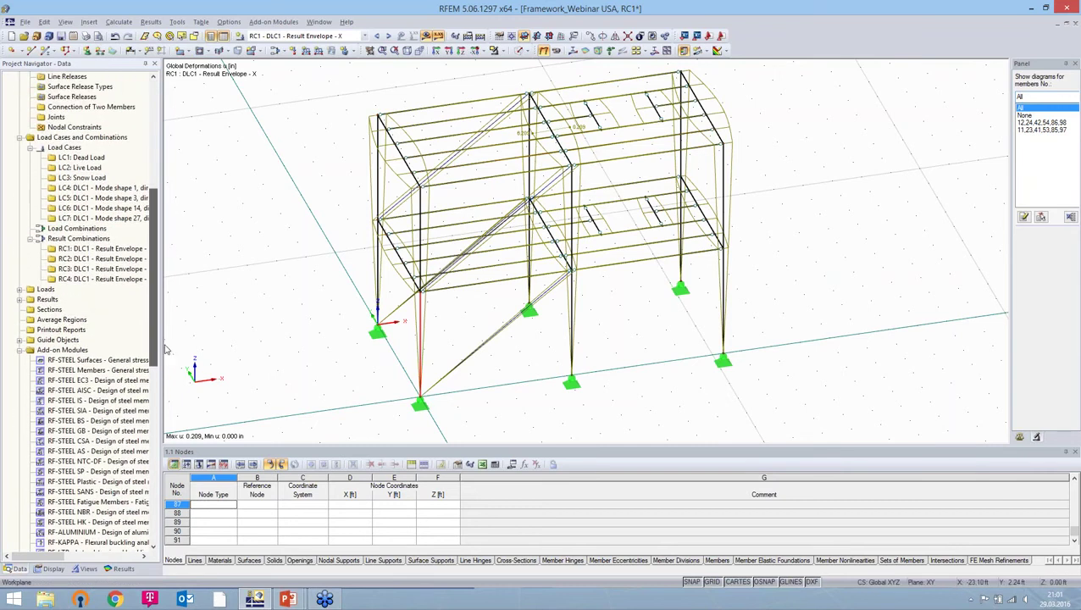
pyautogui.rightClick(76, 254)
pyautogui.click(211, 280)
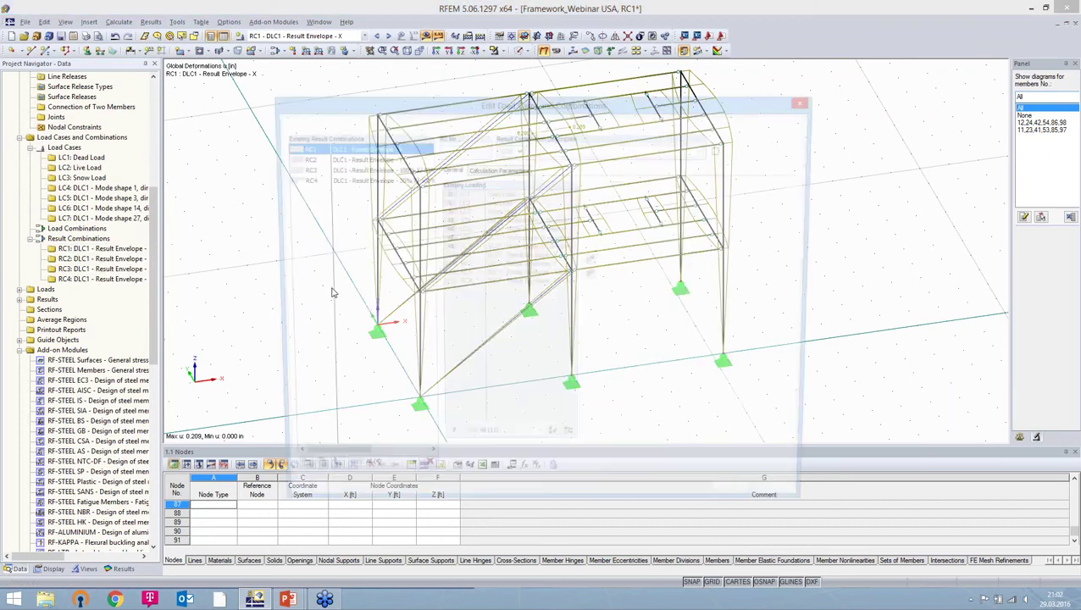
pyautogui.click(478, 167)
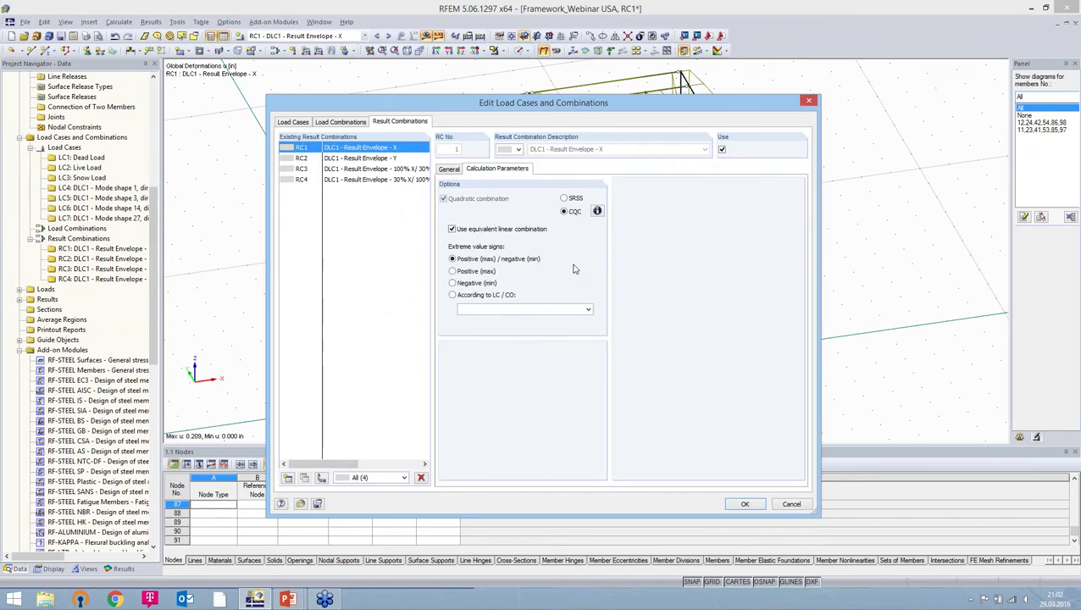
pyautogui.click(490, 296)
pyautogui.click(588, 310)
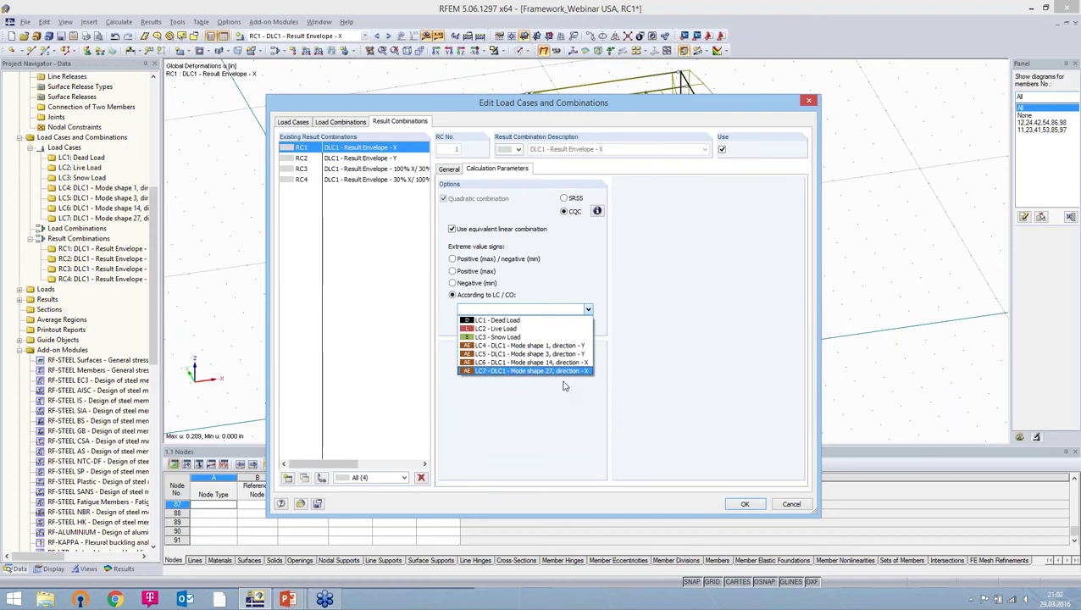
pyautogui.click(795, 504)
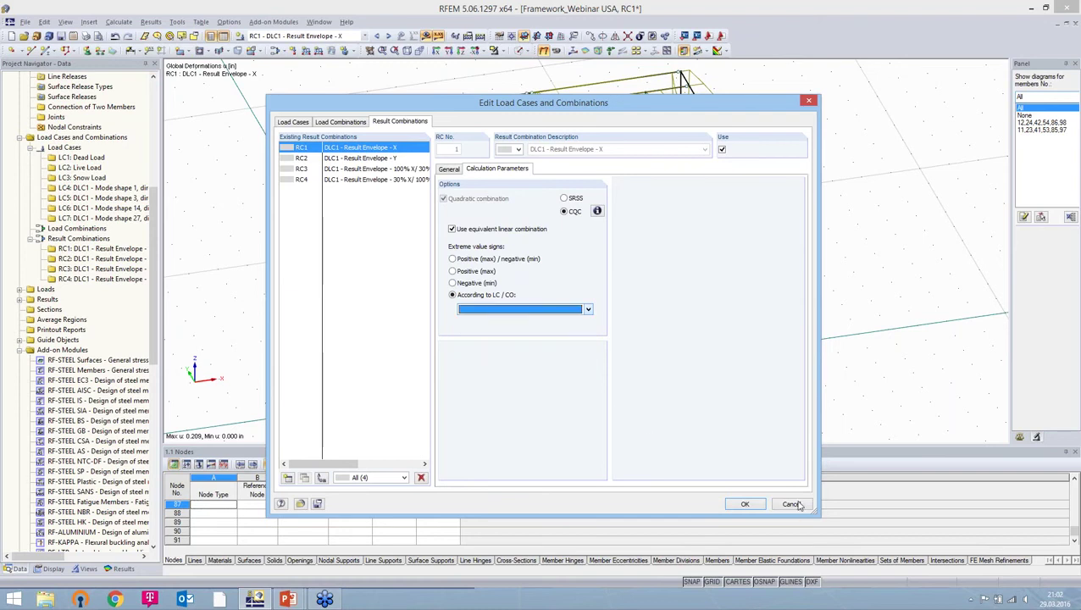
pyautogui.click(791, 505)
# Examine the effective modal mass factors of dynamic load case DLC1 in RF-DYNAM Pro to find the dominant modes in X and Y.
pyautogui.scroll(-10, 78, 436)
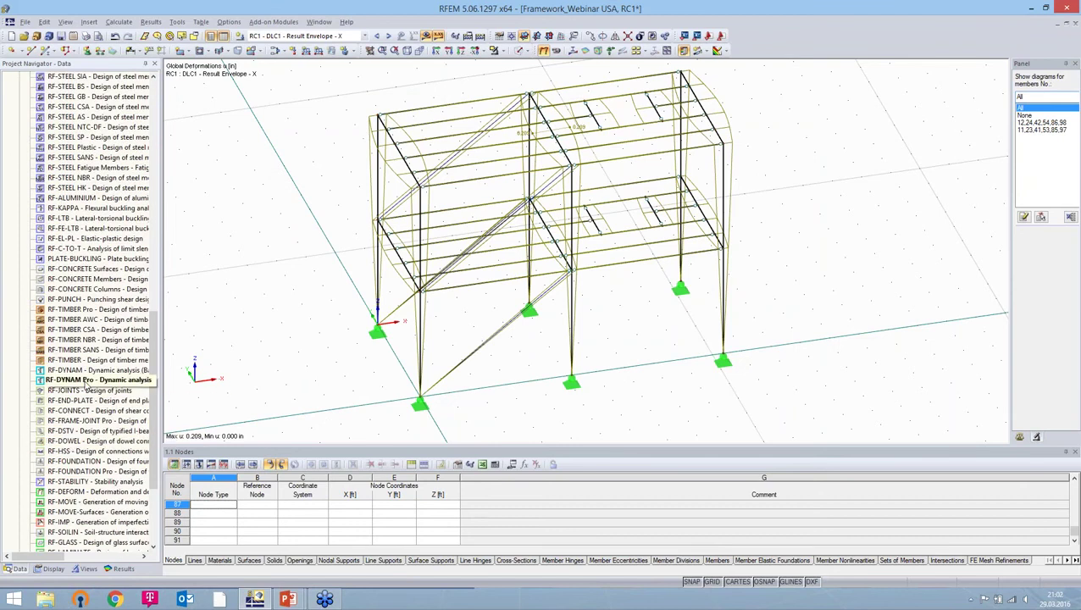
pyautogui.doubleClick(87, 382)
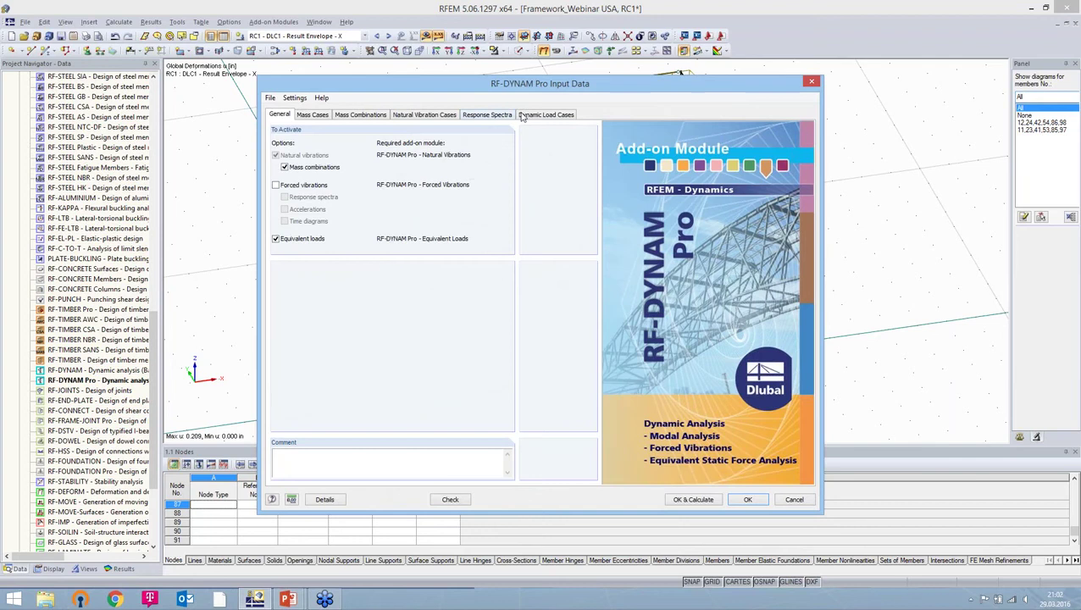
pyautogui.click(522, 116)
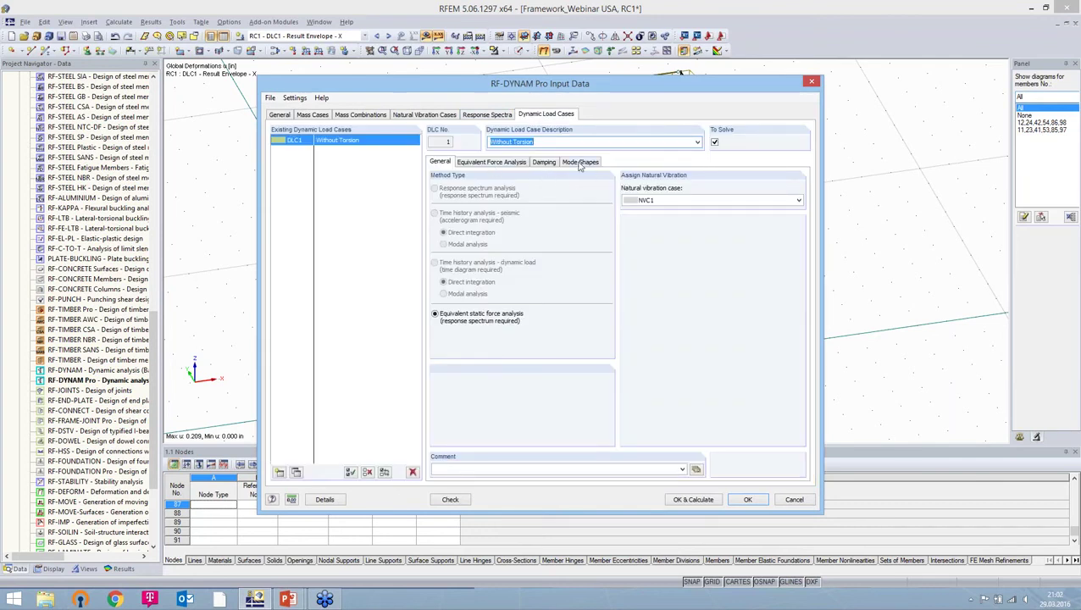
pyautogui.click(581, 162)
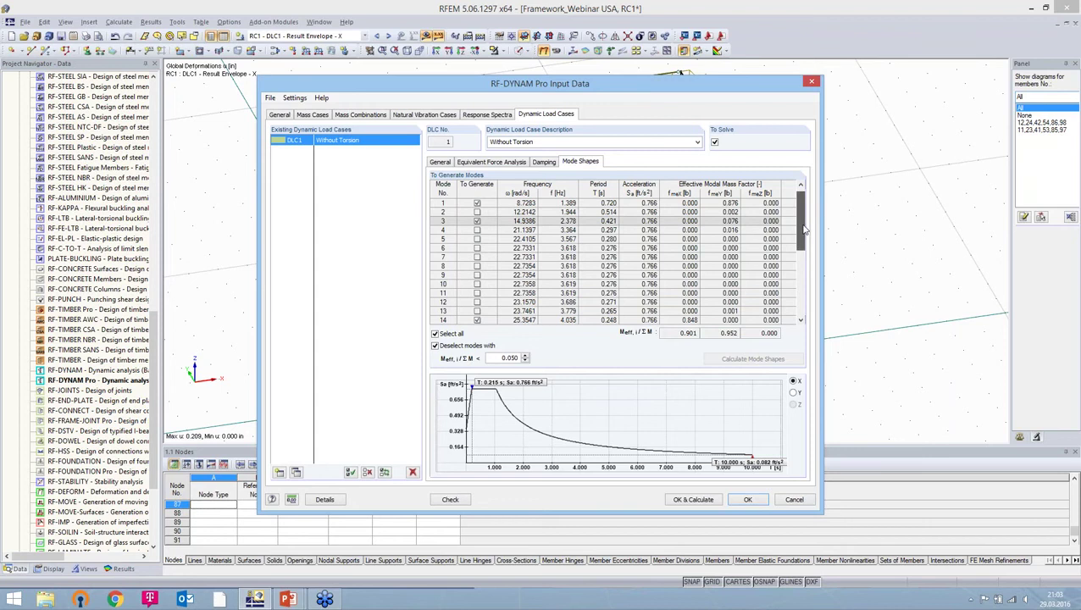
pyautogui.moveTo(804, 223); pyautogui.dragTo(804, 244)
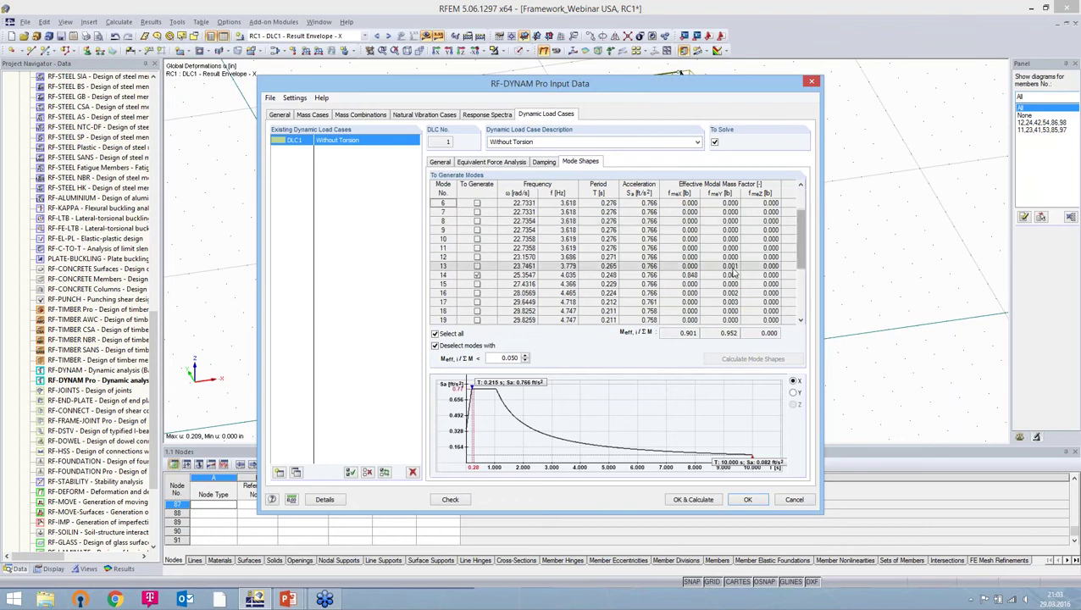
pyautogui.click(678, 274)
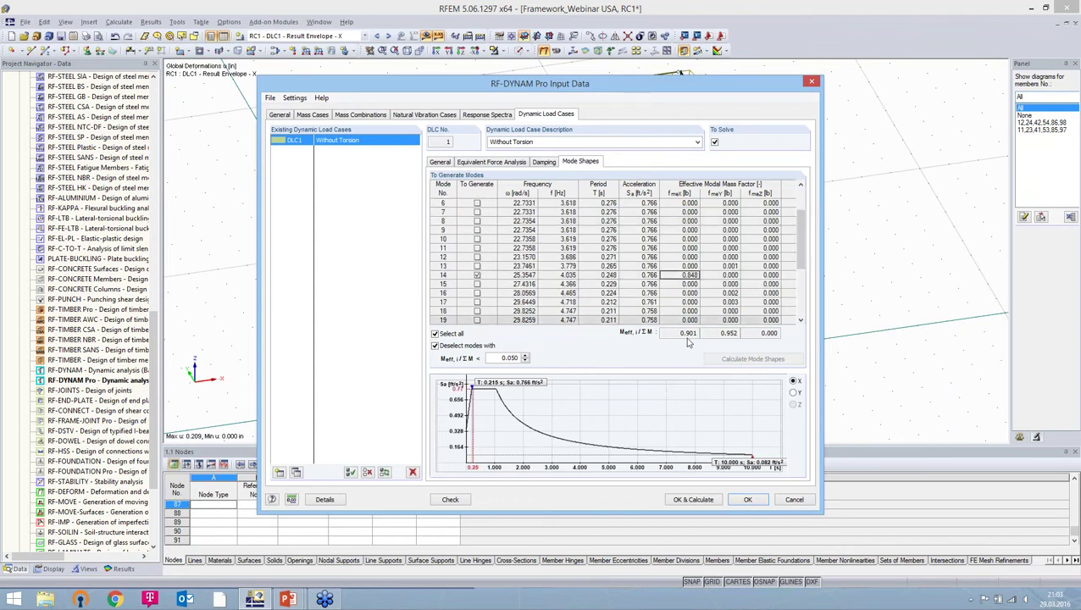
pyautogui.moveTo(803, 256)
pyautogui.mouseDown()
pyautogui.moveTo(804, 283)
pyautogui.moveTo(805, 235)
pyautogui.mouseUp()
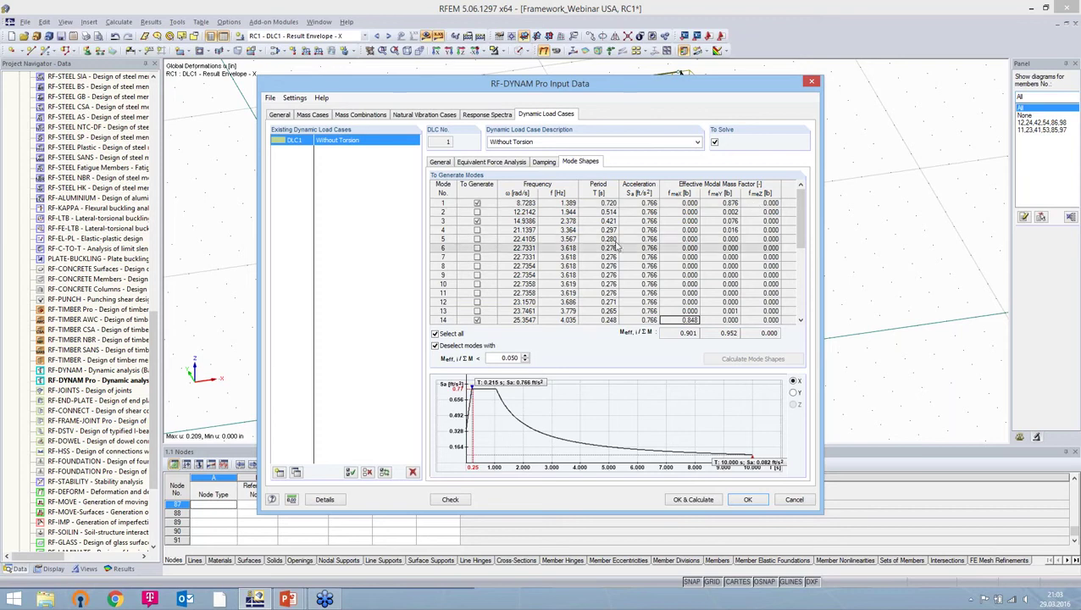
pyautogui.click(720, 205)
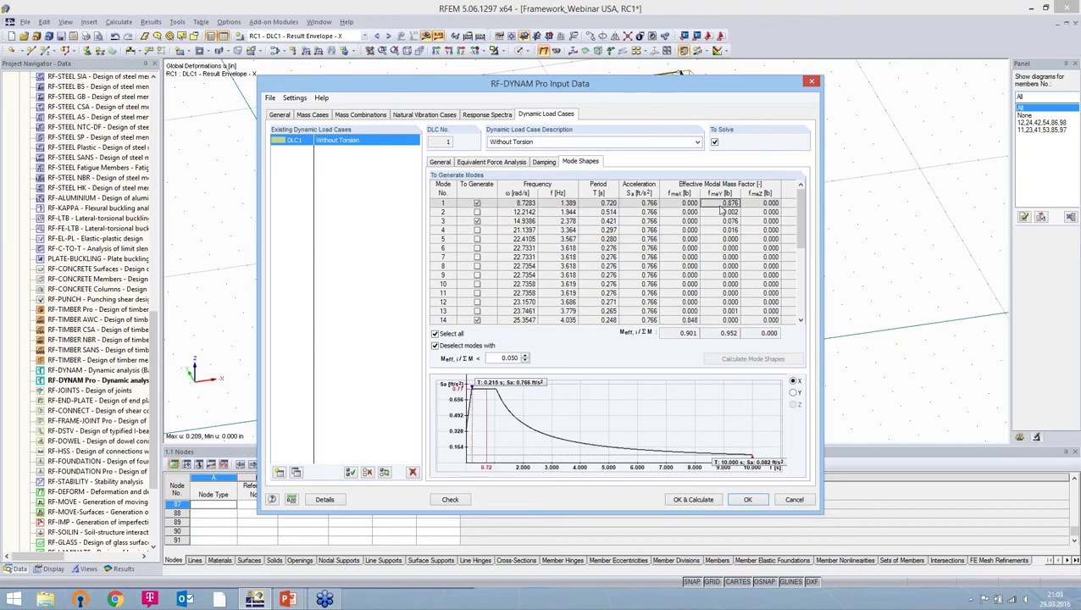
pyautogui.click(694, 321)
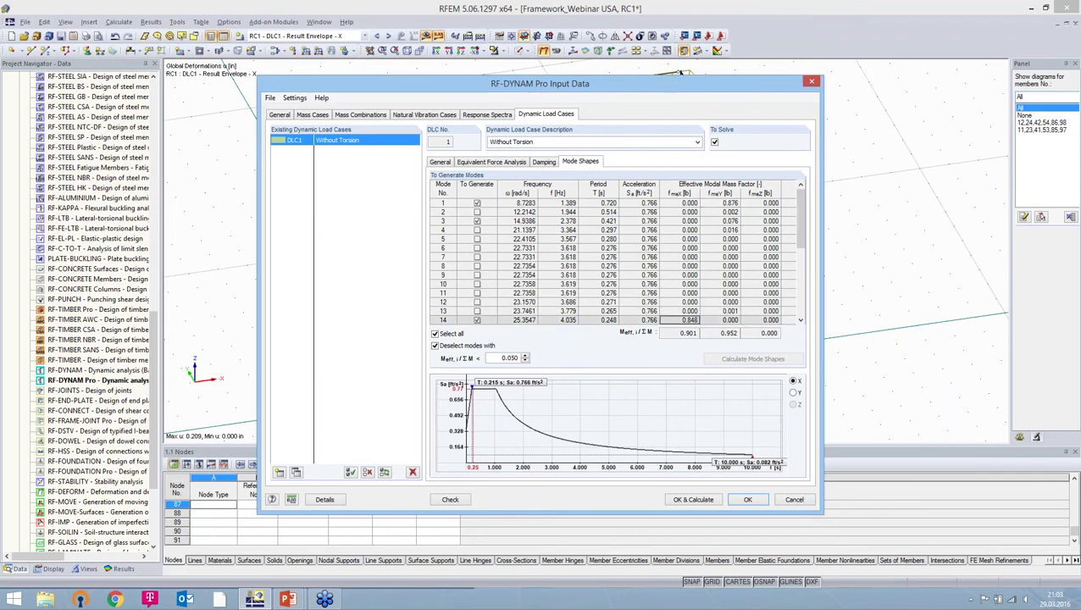
pyautogui.click(794, 499)
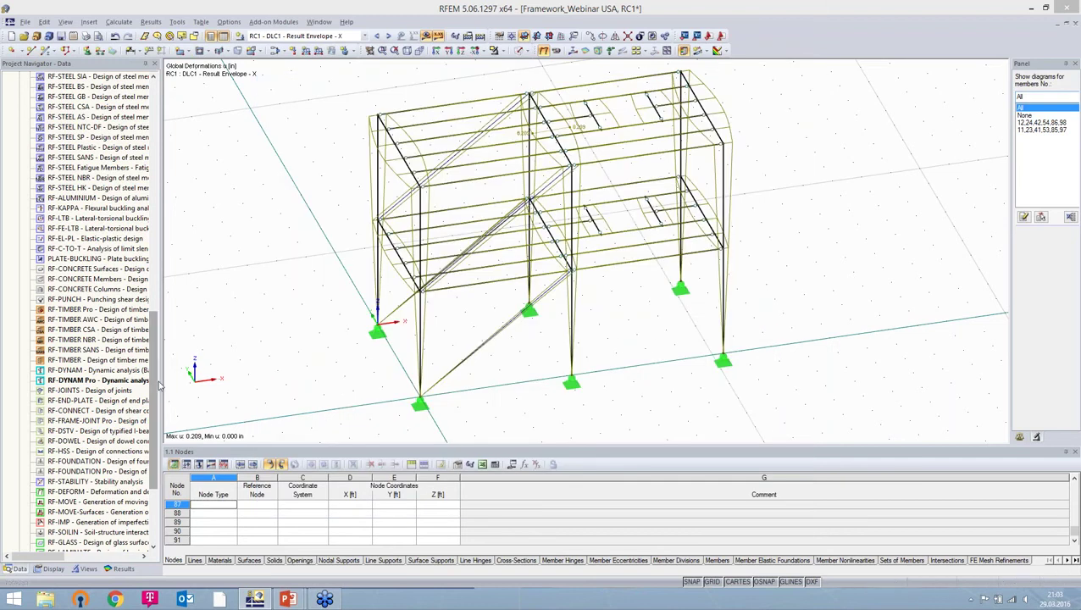
# Set result combination RC1's extreme value signs according to LC6, mode shape 14 in direction X.
pyautogui.scroll(12, 93, 398)
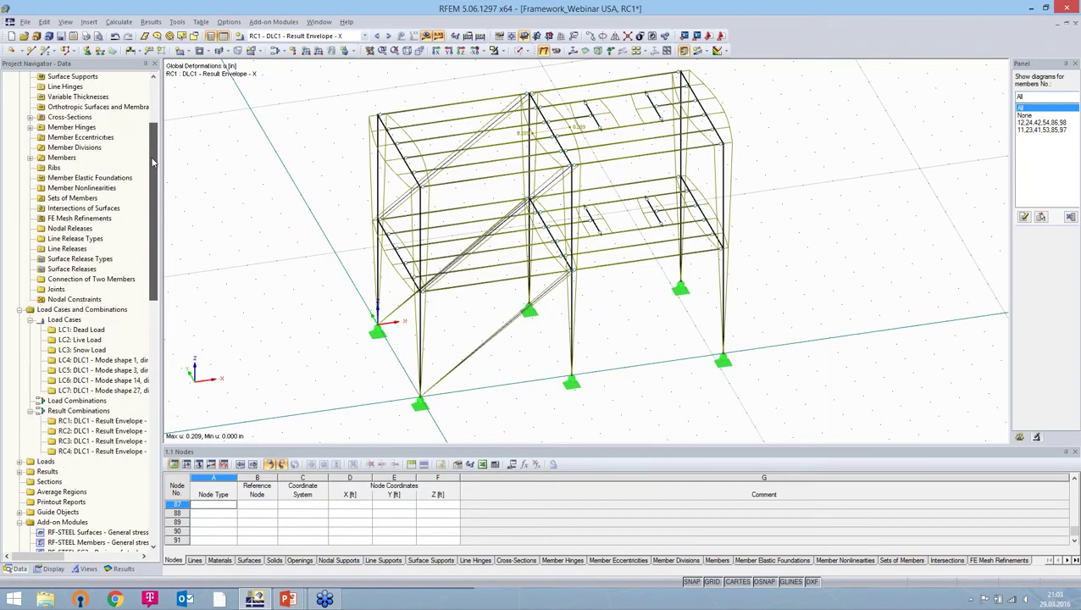
pyautogui.rightClick(92, 414)
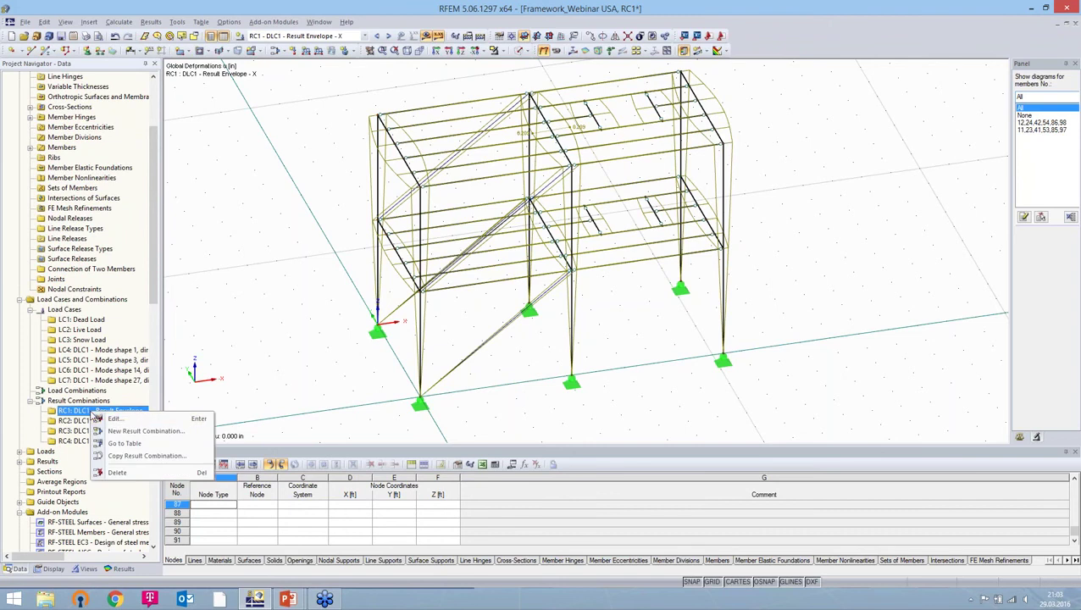
pyautogui.click(115, 420)
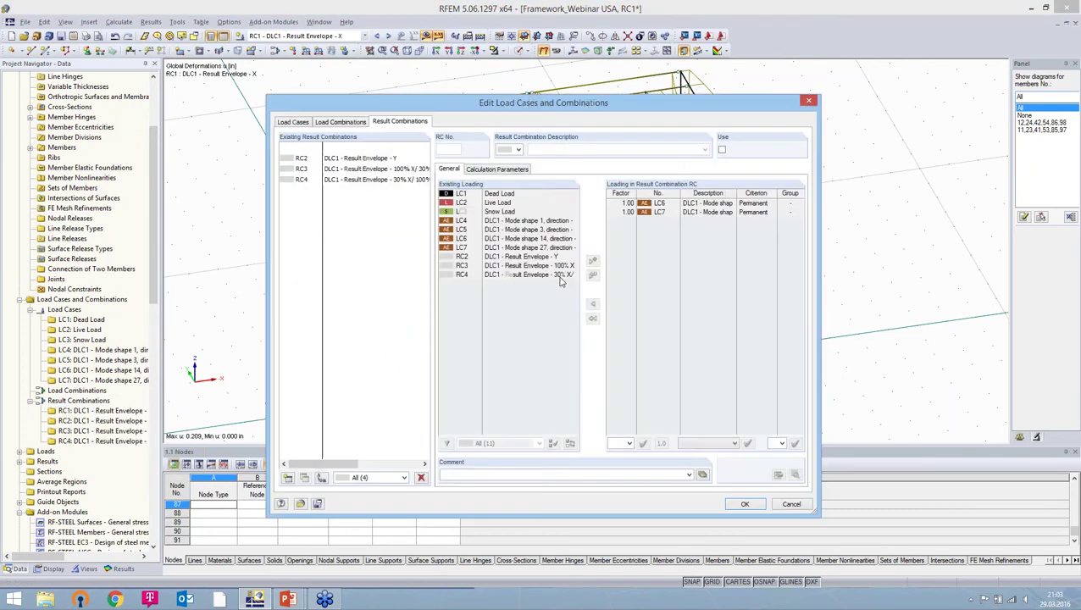
pyautogui.click(498, 168)
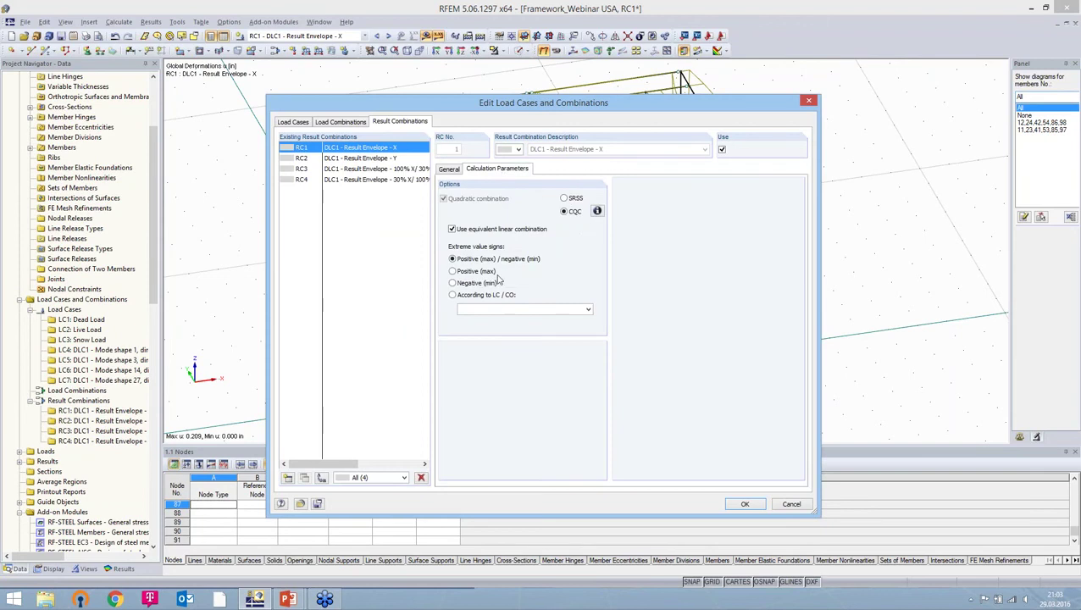
pyautogui.click(479, 295)
pyautogui.click(588, 310)
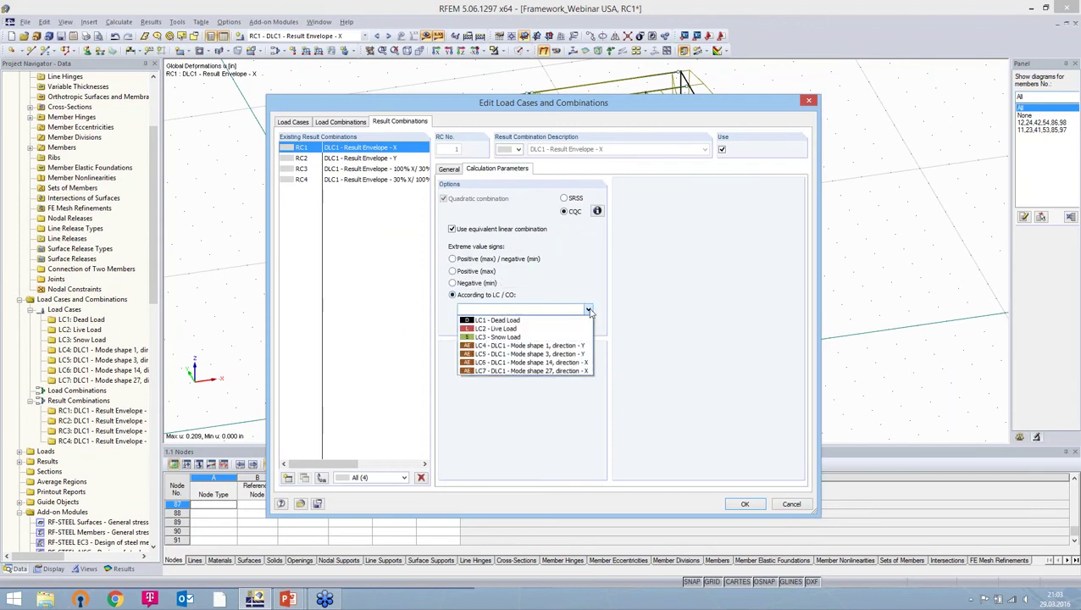
pyautogui.click(536, 363)
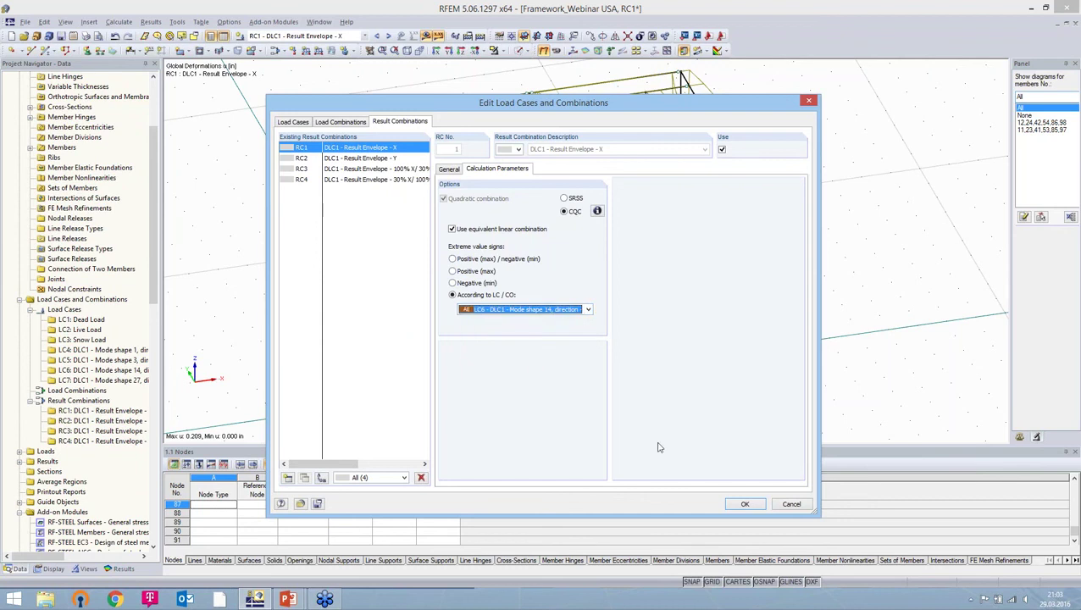
pyautogui.click(746, 505)
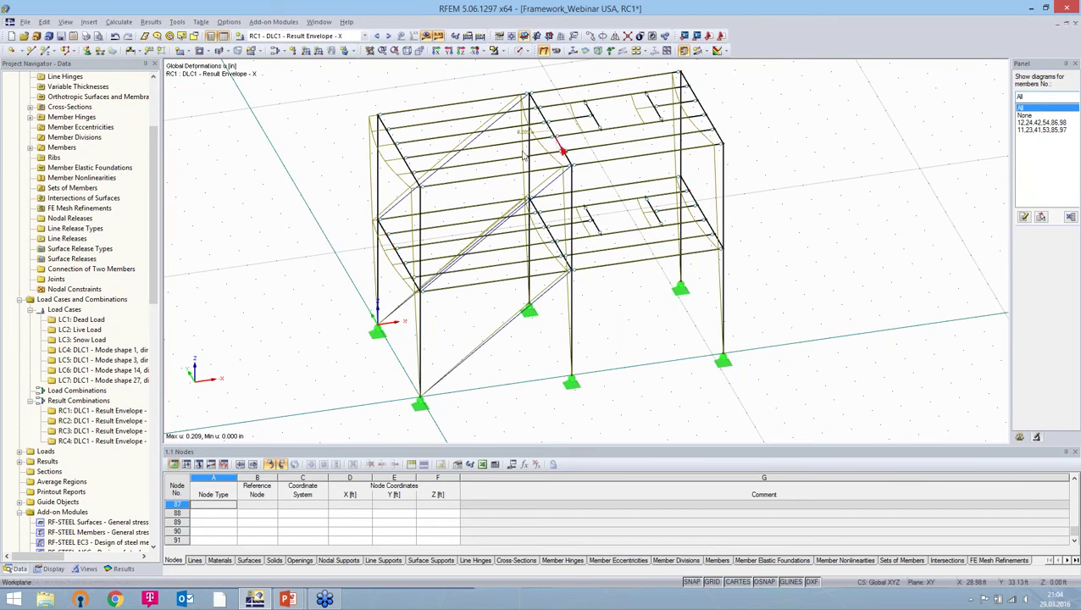
# Set result combination RC2's extreme value signs according to LC4, mode shape 1 in direction Y.
pyautogui.click(91, 422)
pyautogui.rightClick(89, 422)
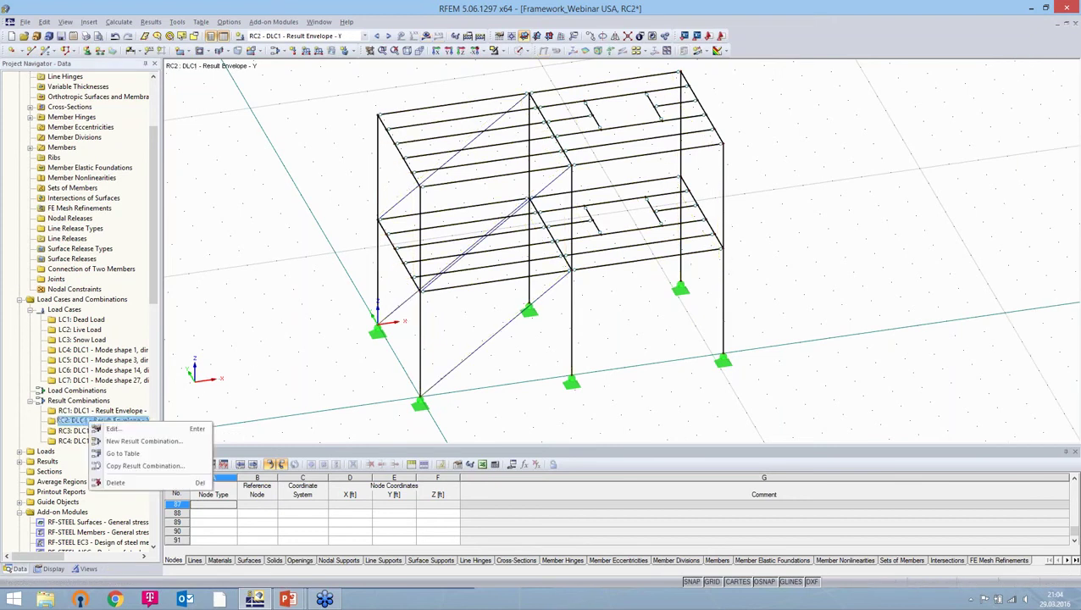
pyautogui.click(137, 432)
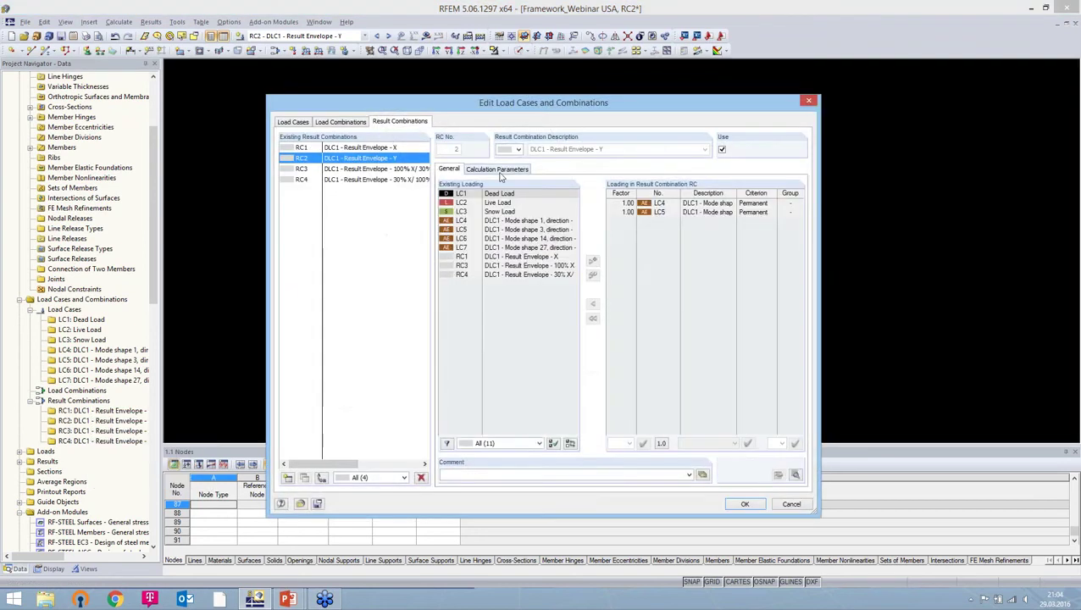
pyautogui.click(497, 169)
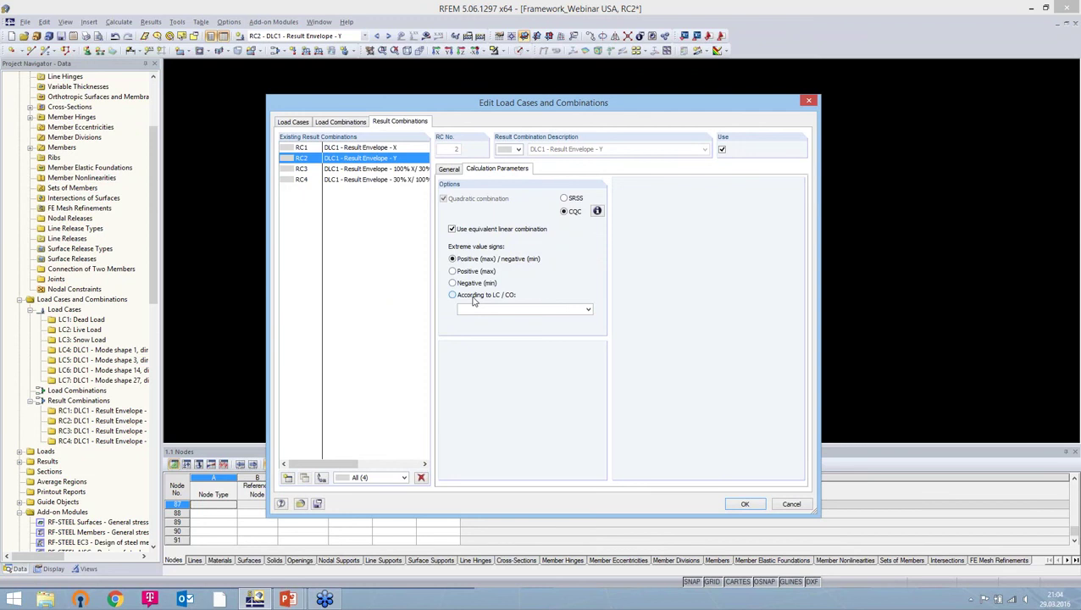
pyautogui.click(473, 297)
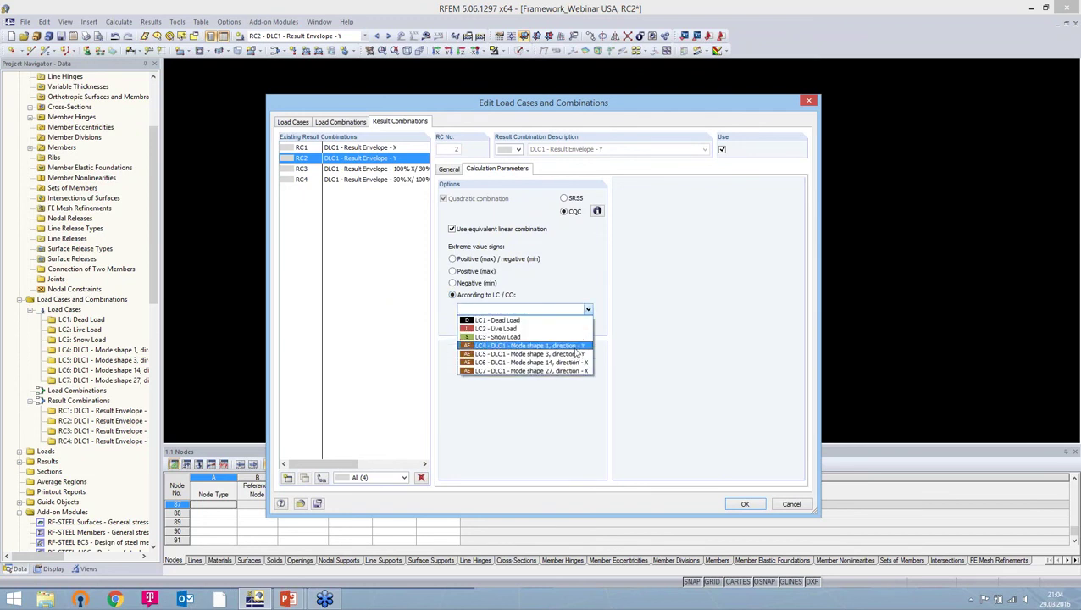
pyautogui.click(576, 348)
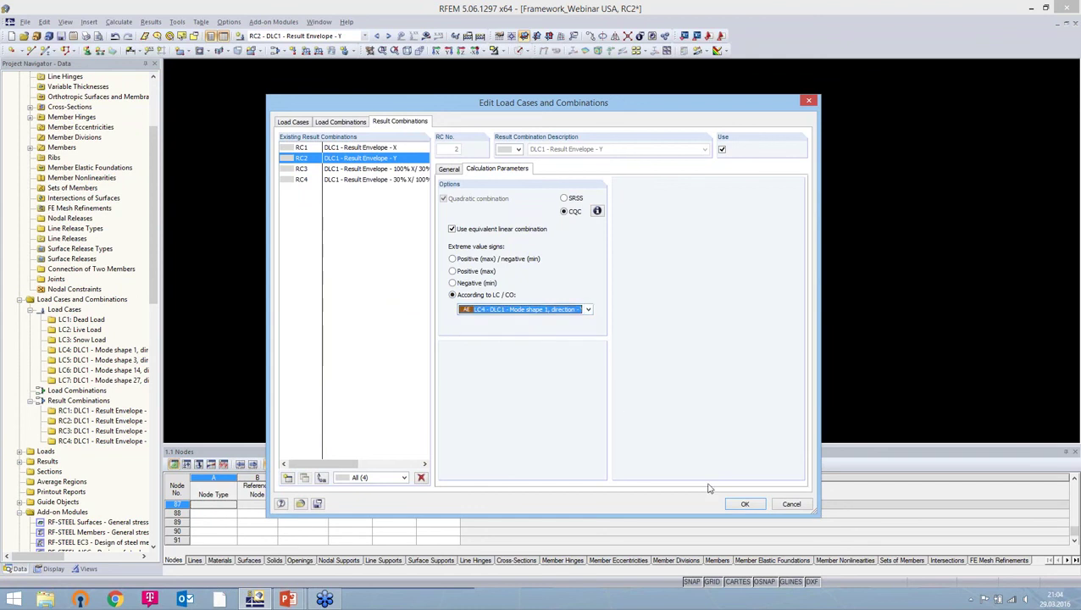
pyautogui.click(746, 505)
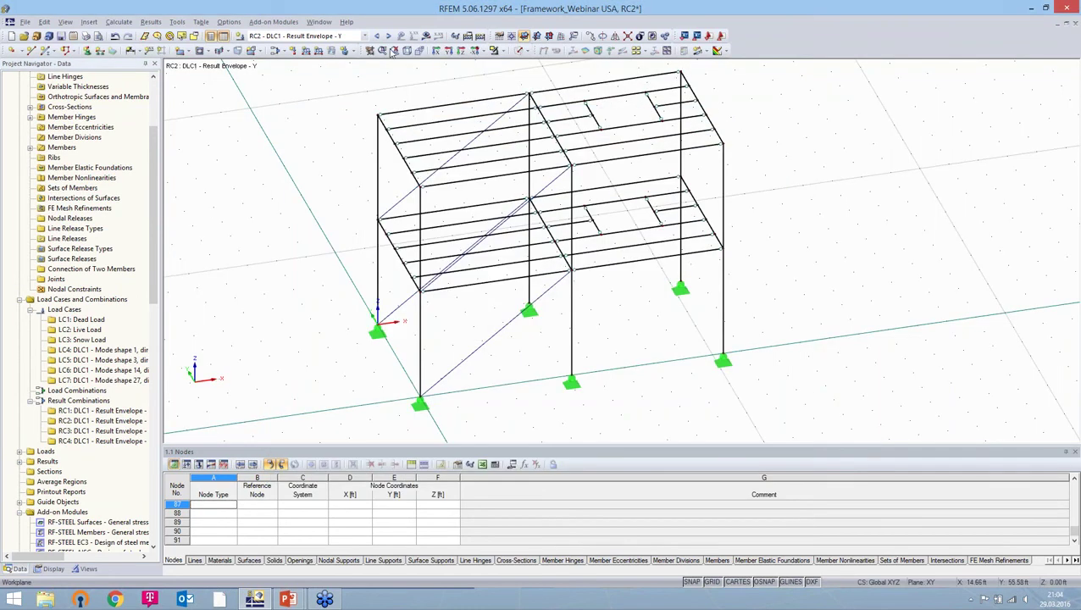
# Display the results of RC2 and examine the frame's signed global deformations from several angles.
pyautogui.click(427, 36)
pyautogui.click(524, 316)
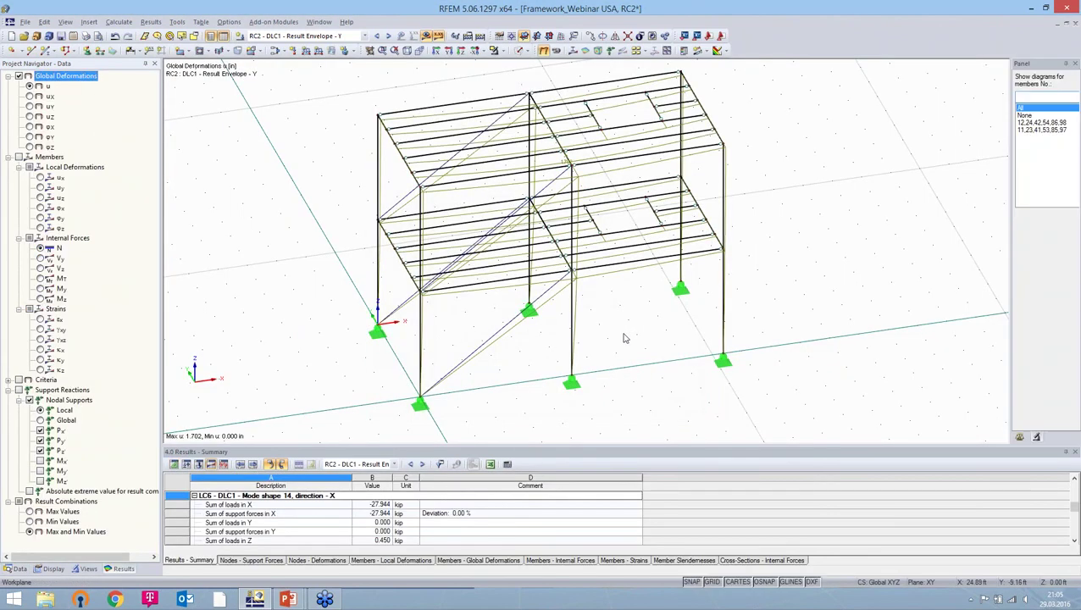
pyautogui.keyDown('ctrl'); pyautogui.moveTo(341, 213); pyautogui.dragTo(563, 227, button='middle'); pyautogui.keyUp('ctrl')
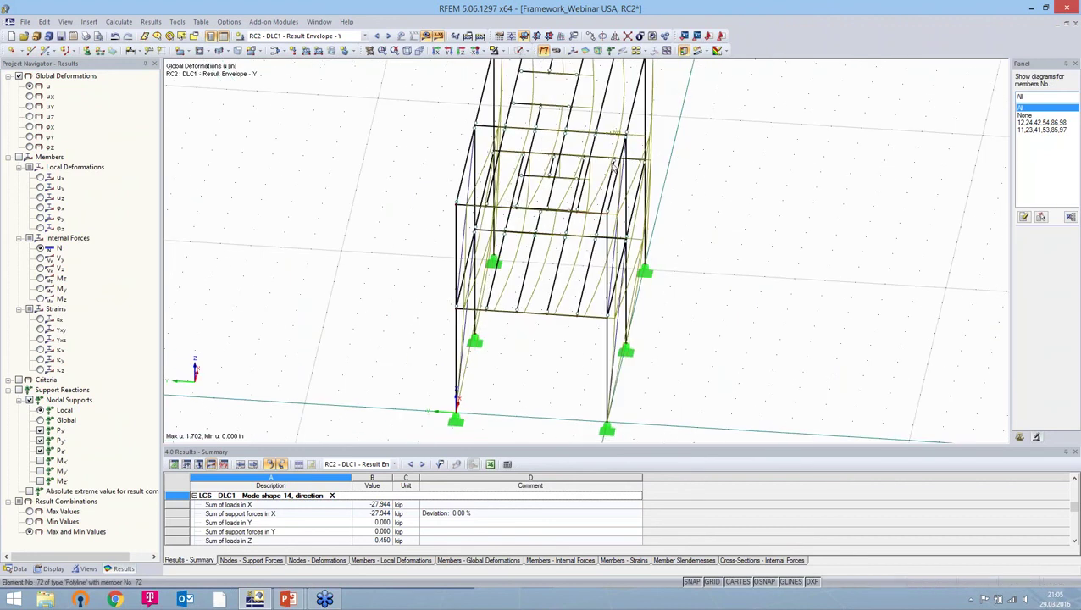
pyautogui.scroll(1, 627, 138)
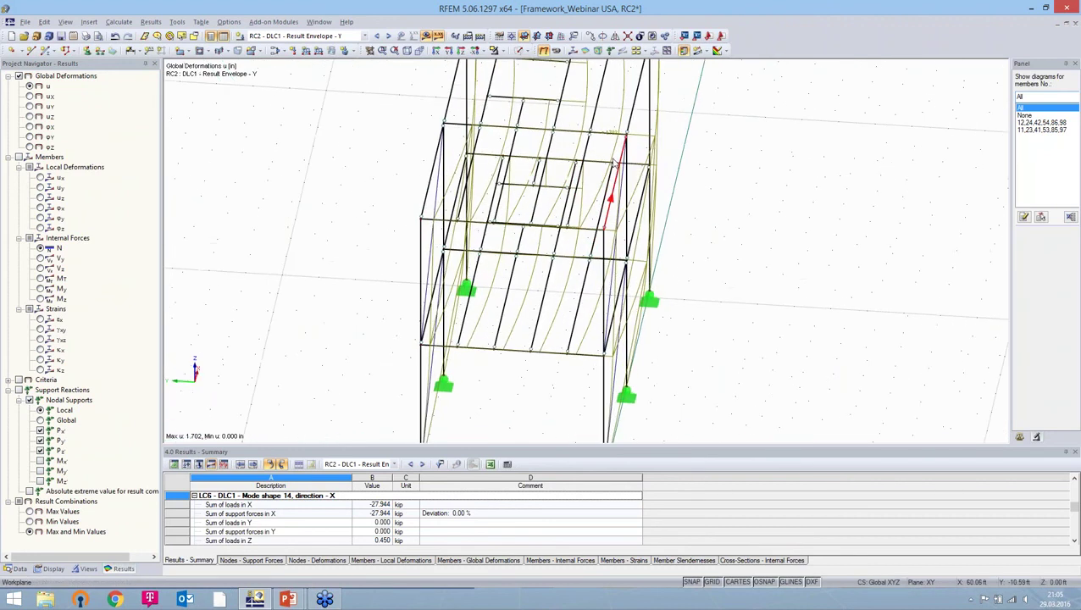
pyautogui.moveTo(680, 299); pyautogui.dragTo(579, 298, button='right')
pyautogui.click(643, 364)
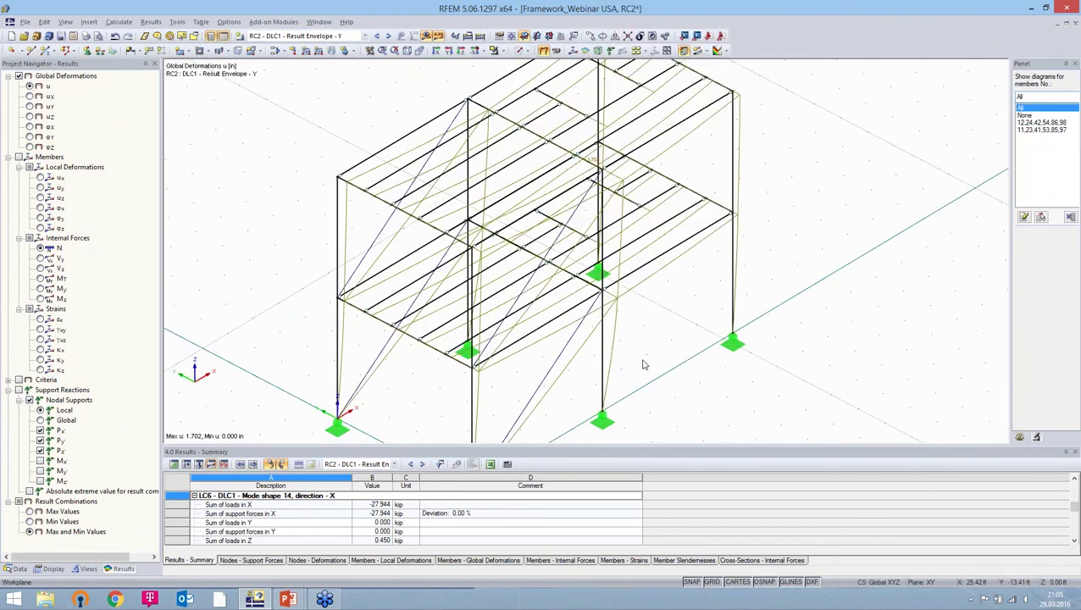